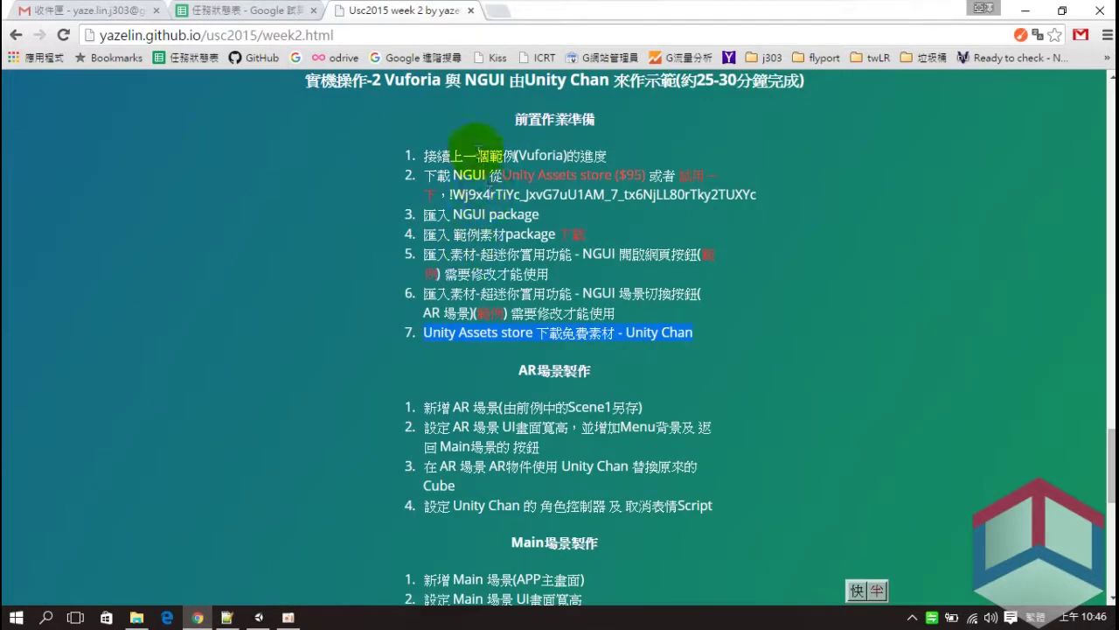
# Step: Review tutorial preparation items 4–7 in Chrome, including the sample package and Asset Store steps, then return to Unity
pyautogui.click(468, 232)
pyautogui.moveTo(455, 233); pyautogui.dragTo(555, 233)
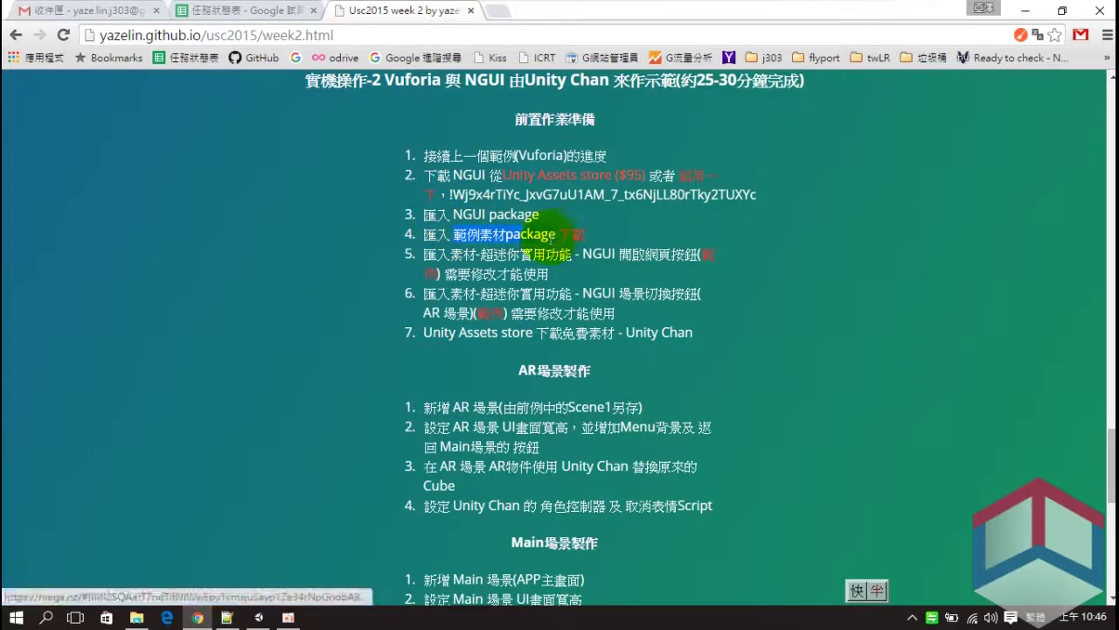
pyautogui.click(573, 236)
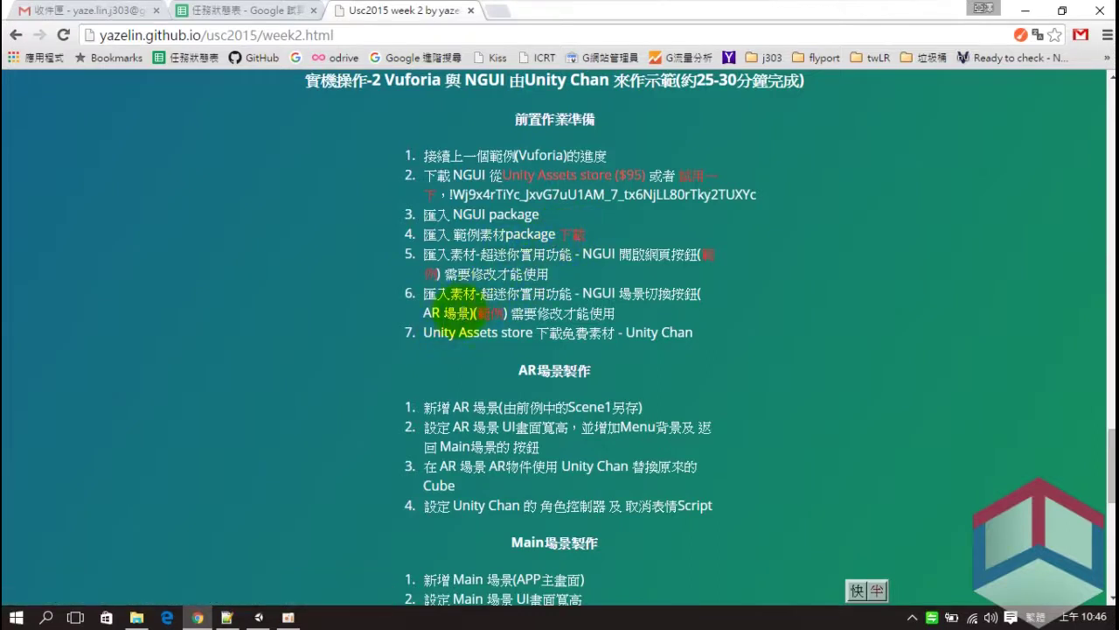
pyautogui.moveTo(425, 332); pyautogui.dragTo(689, 334)
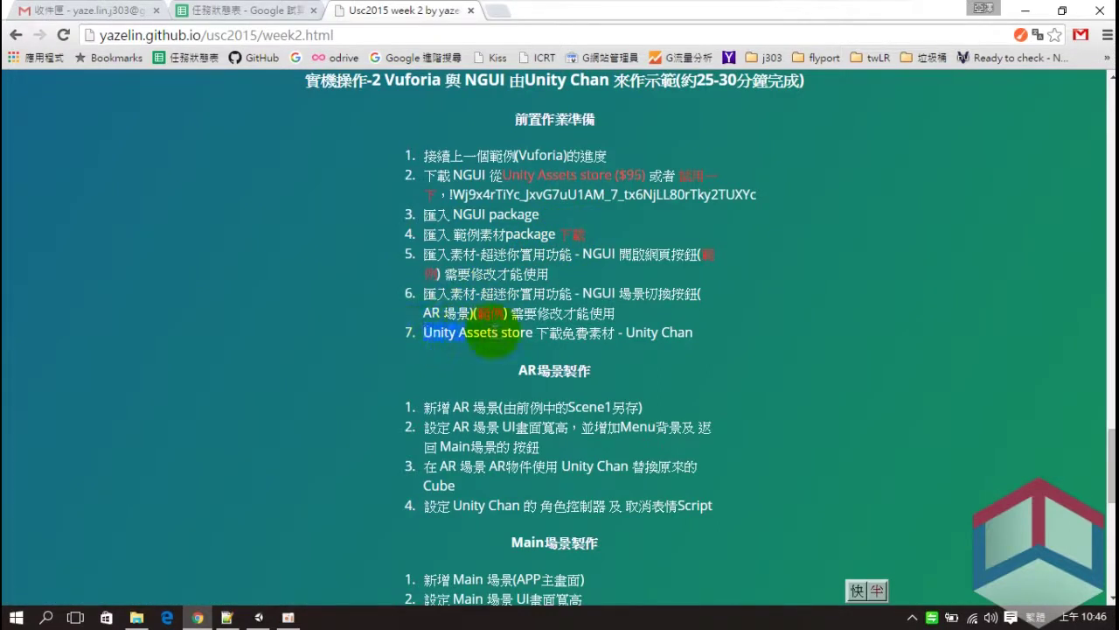
pyautogui.click(569, 333)
pyautogui.click(251, 621)
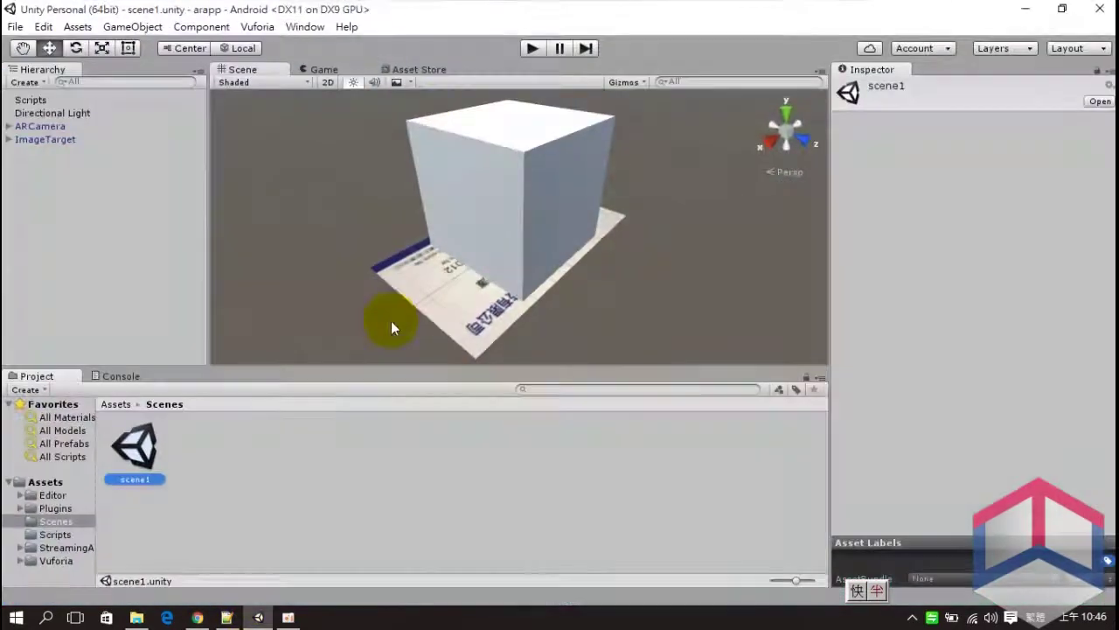
# Step: Open the Asset Store, search 'unity chan', and open the free 'Unity-chan!' Model page
pyautogui.click(305, 26)
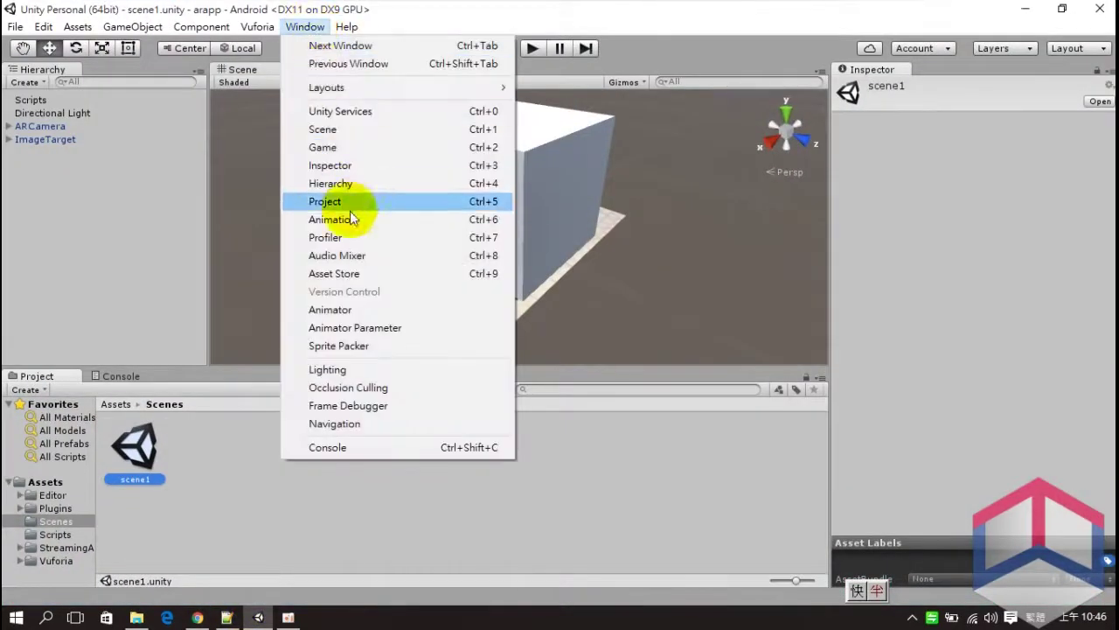
pyautogui.click(343, 273)
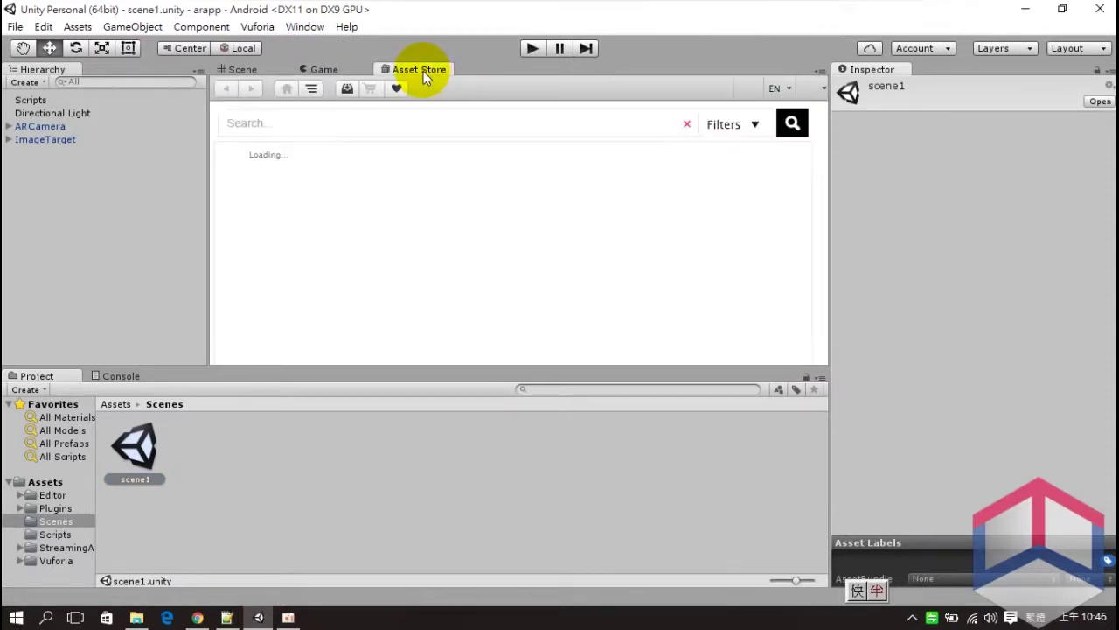
pyautogui.click(446, 122)
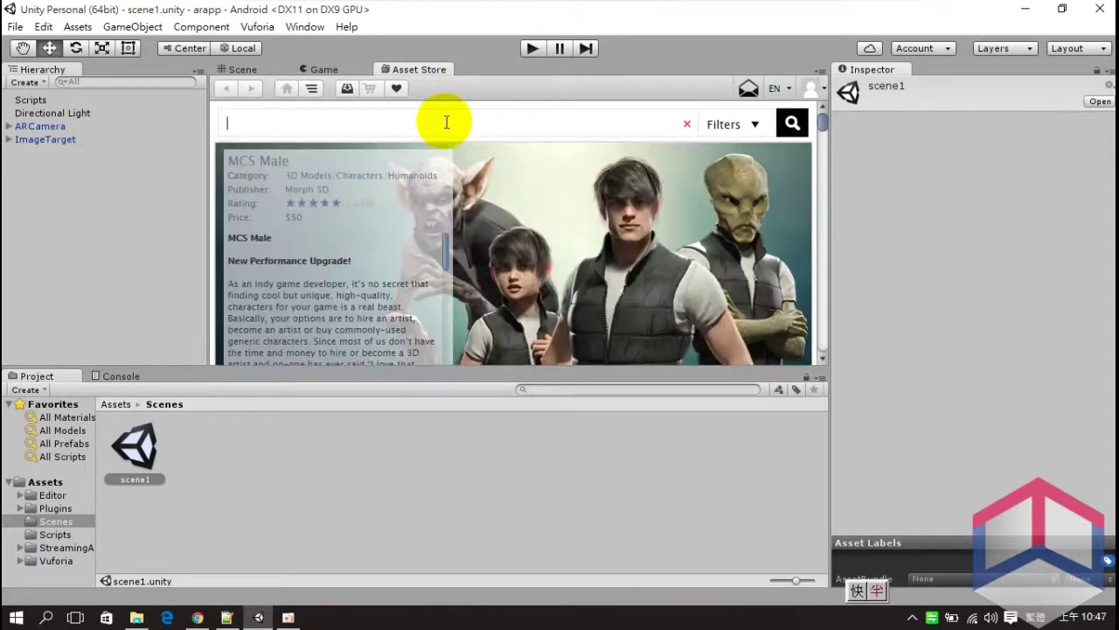
pyautogui.write('unity')
pyautogui.write('unity')
pyautogui.write(' chan')
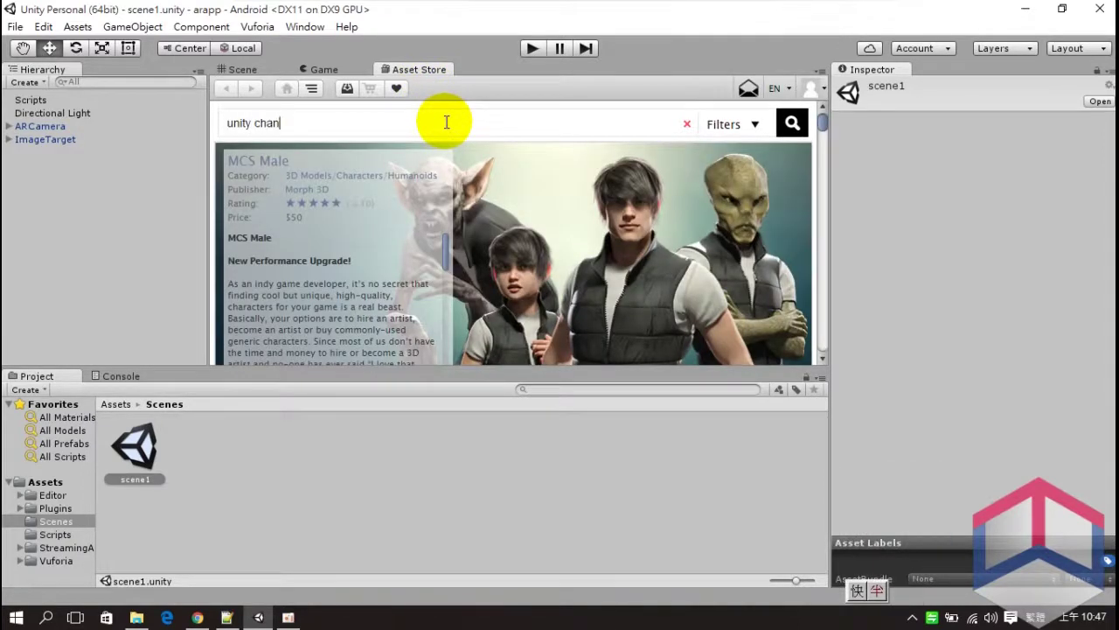
pyautogui.click(791, 123)
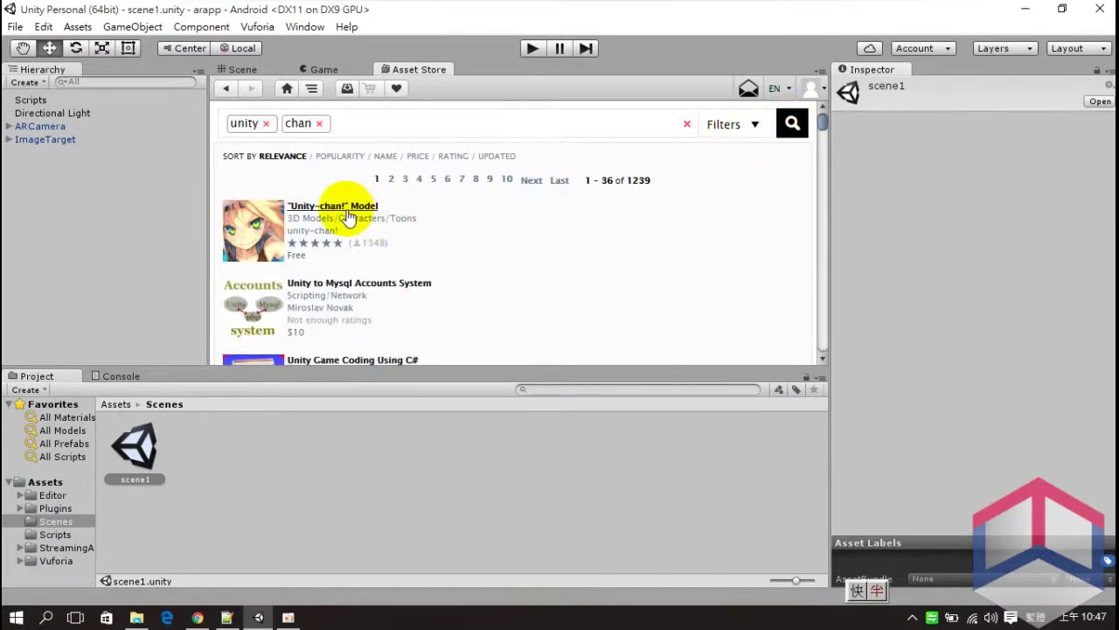
pyautogui.click(349, 210)
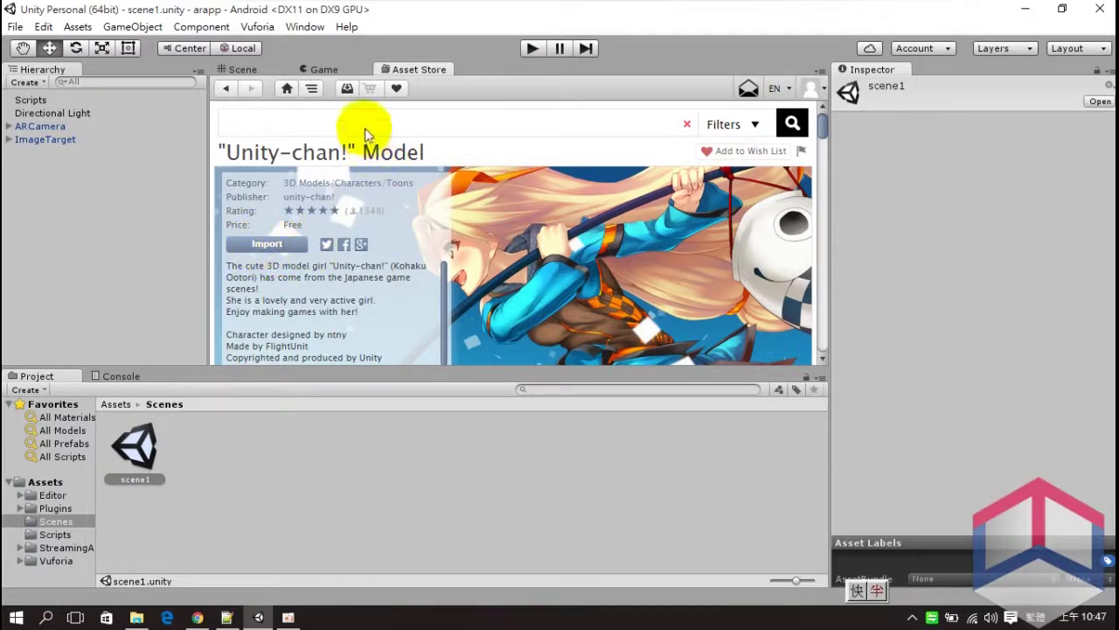
pyautogui.click(348, 91)
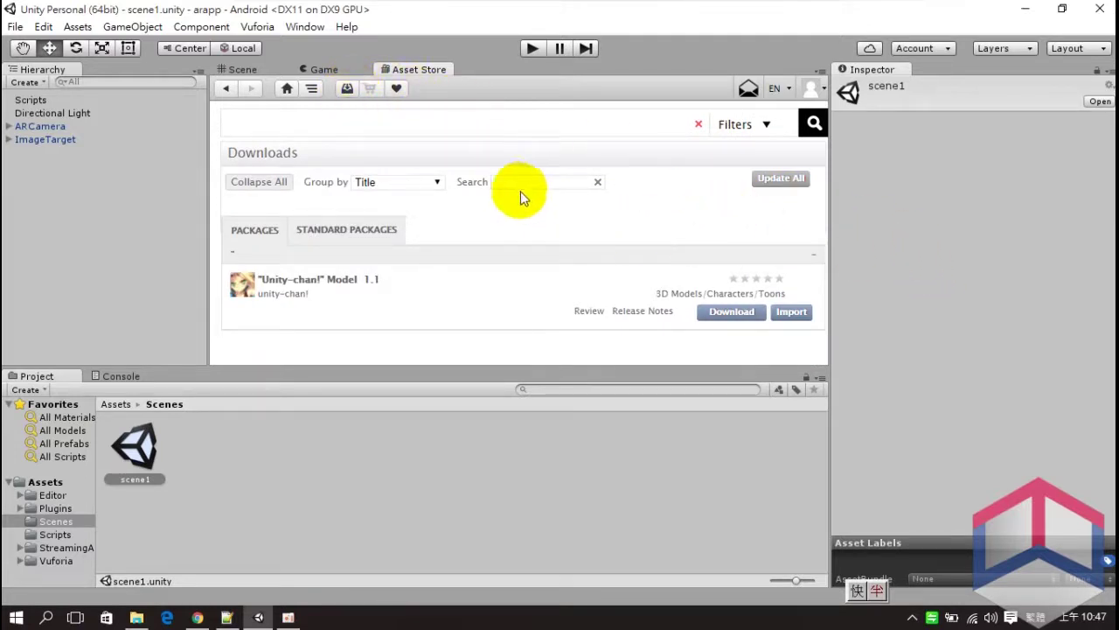
# Step: Import the Unity-chan! Model package from Downloads, then switch to the tutorial in Chrome
pyautogui.click(799, 317)
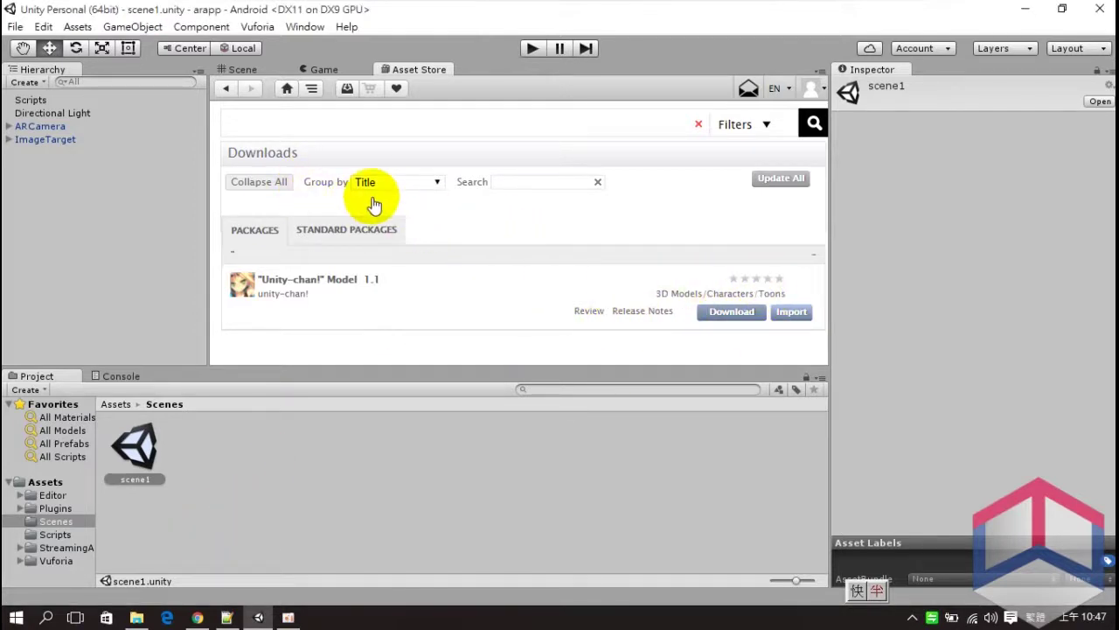
pyautogui.click(270, 300)
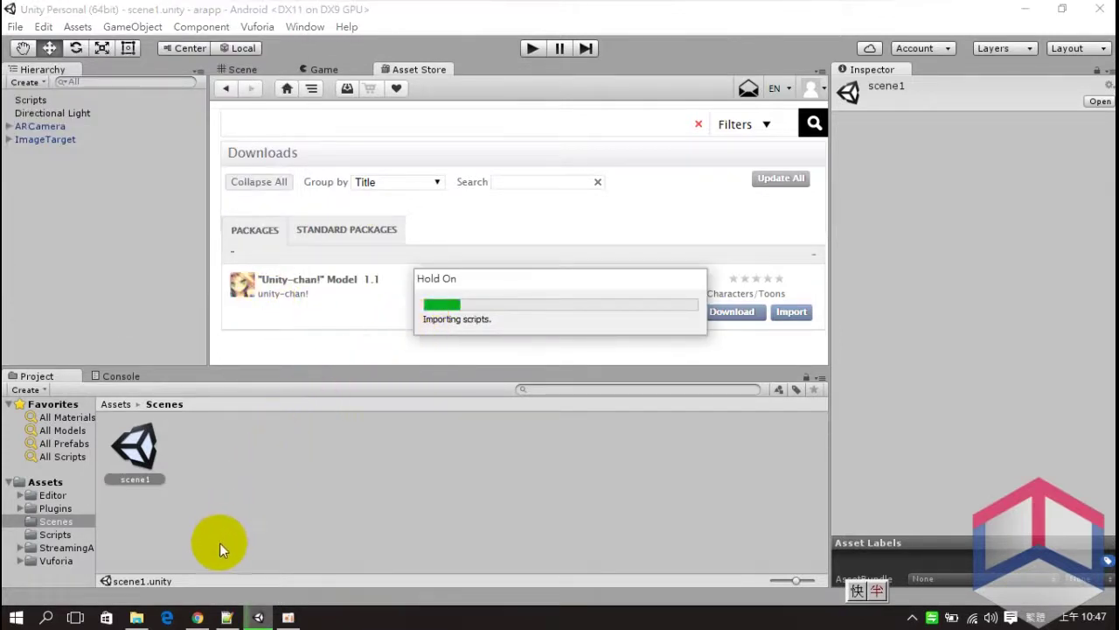
pyautogui.click(198, 617)
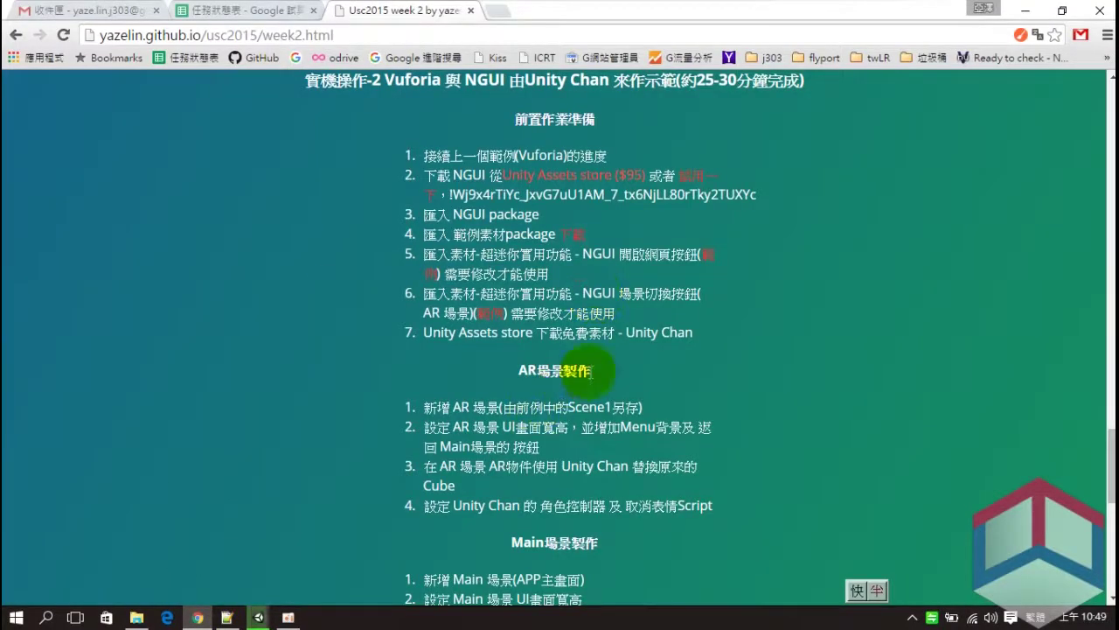
# Step: Read the tutorial's AR scene steps about replacing the Cube with Unity Chan, then return to Unity
pyautogui.moveTo(626, 333); pyautogui.dragTo(692, 332)
pyautogui.scroll(-1, 612, 367)
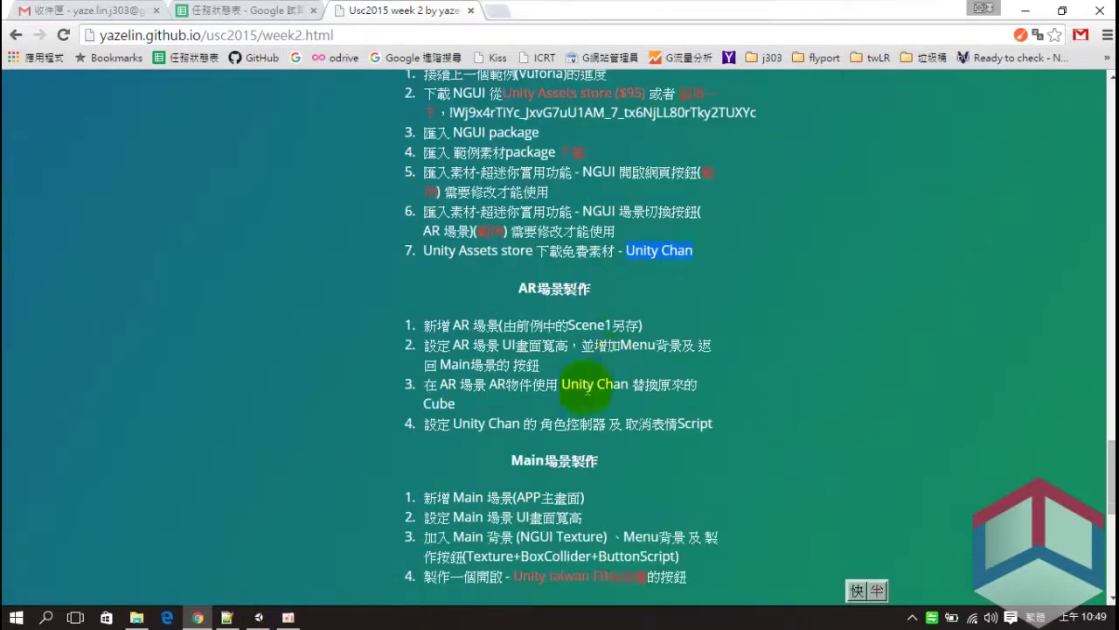
pyautogui.click(259, 617)
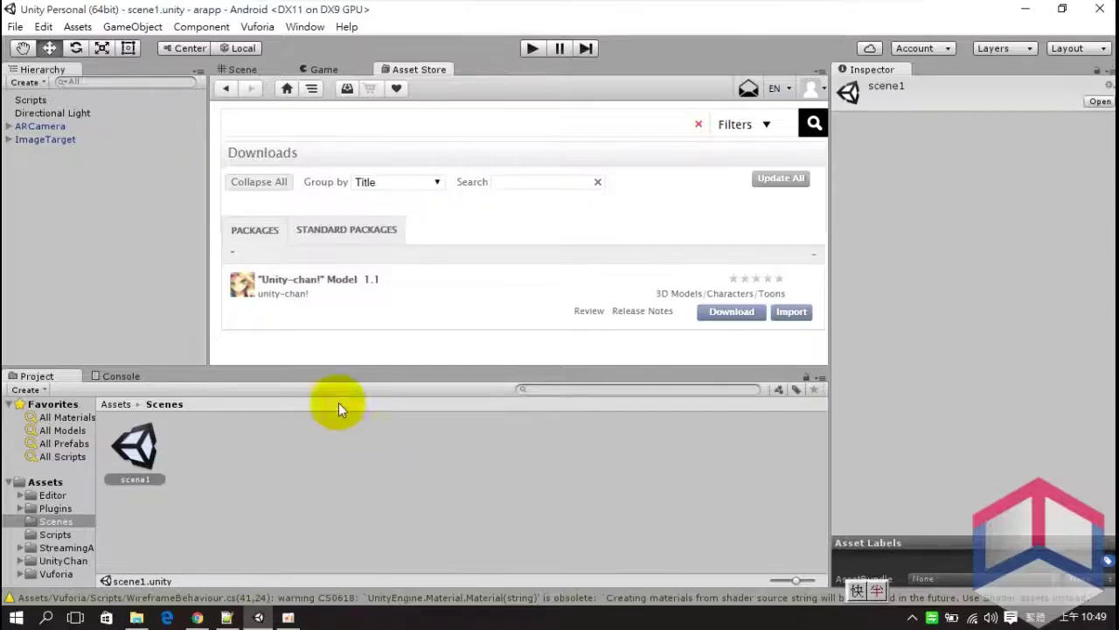
# Step: Delete the Cube under ImageTarget in the scene hierarchy
pyautogui.click(62, 560)
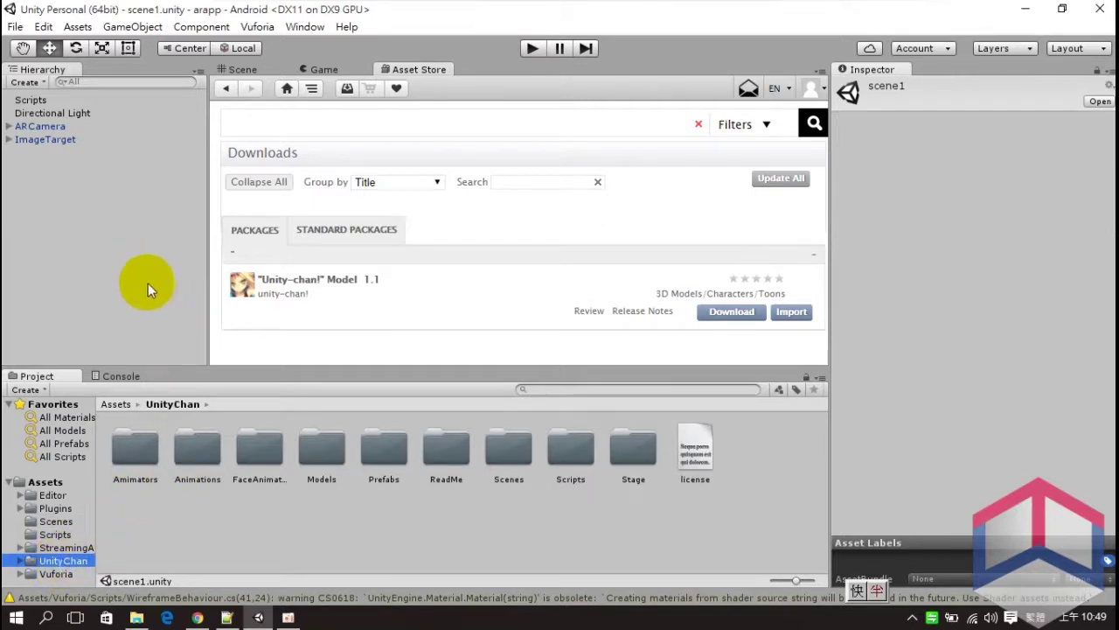
pyautogui.click(250, 70)
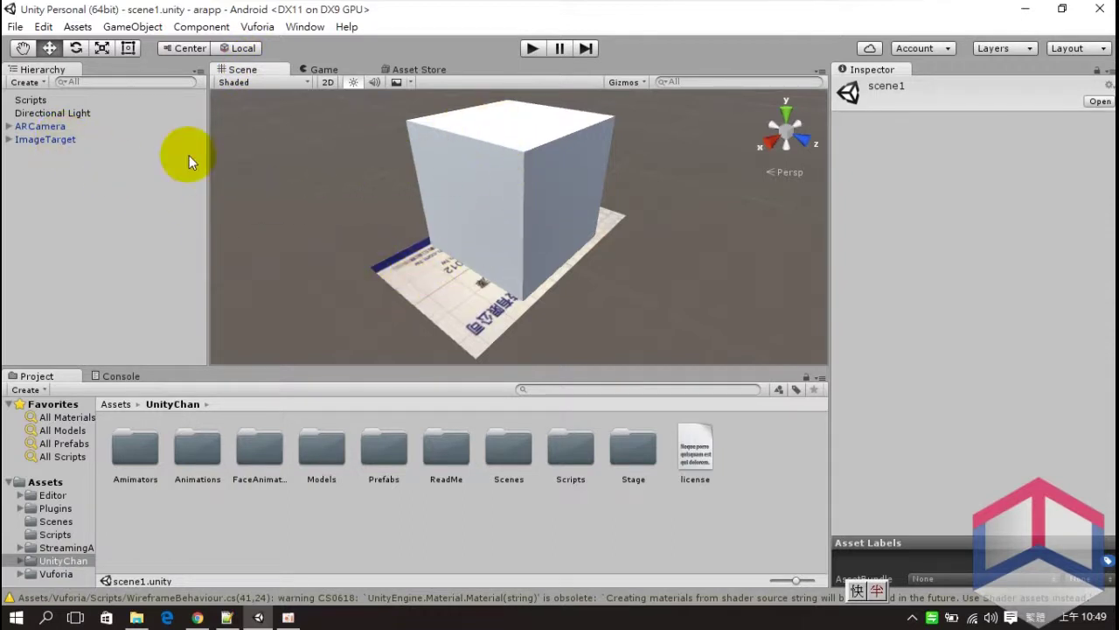
pyautogui.click(9, 140)
pyautogui.click(39, 153)
pyautogui.press('Delete')
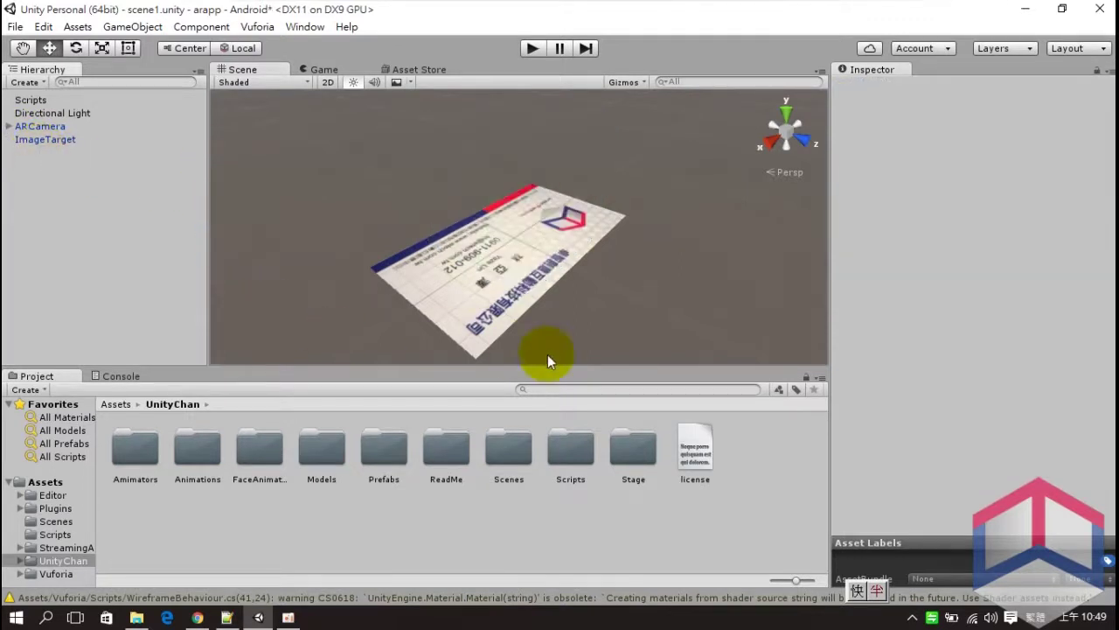
# Step: Search the project for 'unity chan' and select the unitychan prefab
pyautogui.click(595, 390)
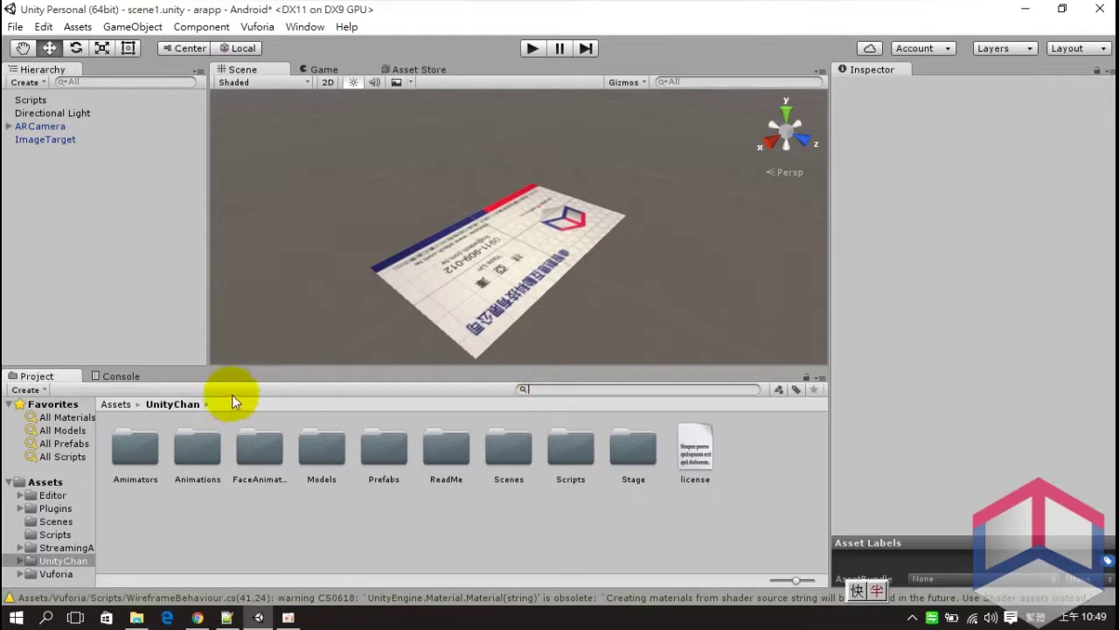
pyautogui.write('u')
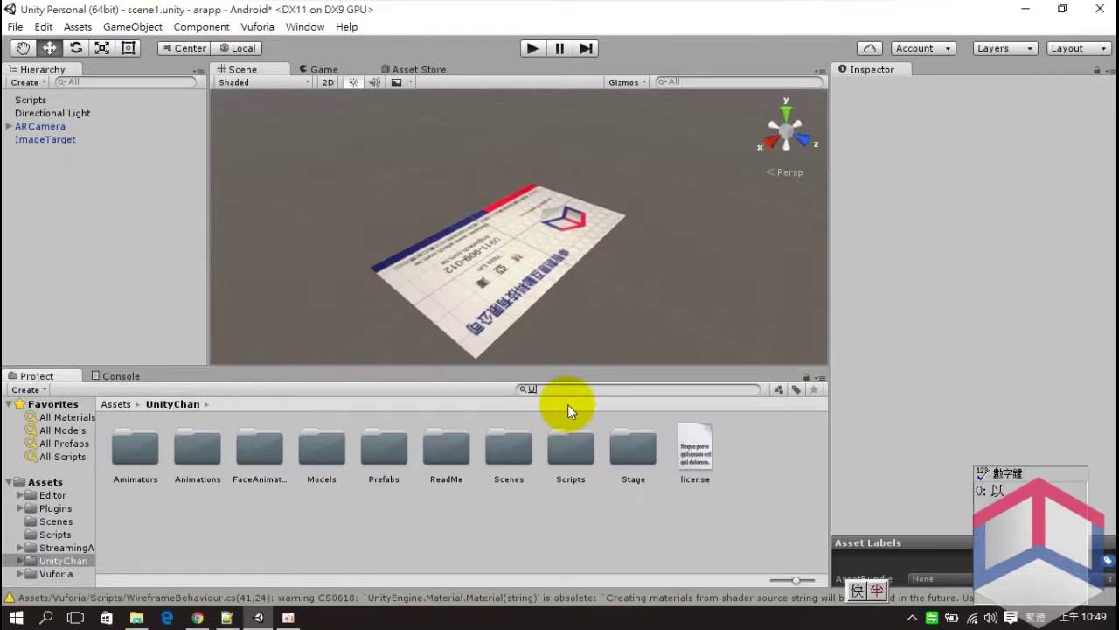
pyautogui.write('nity')
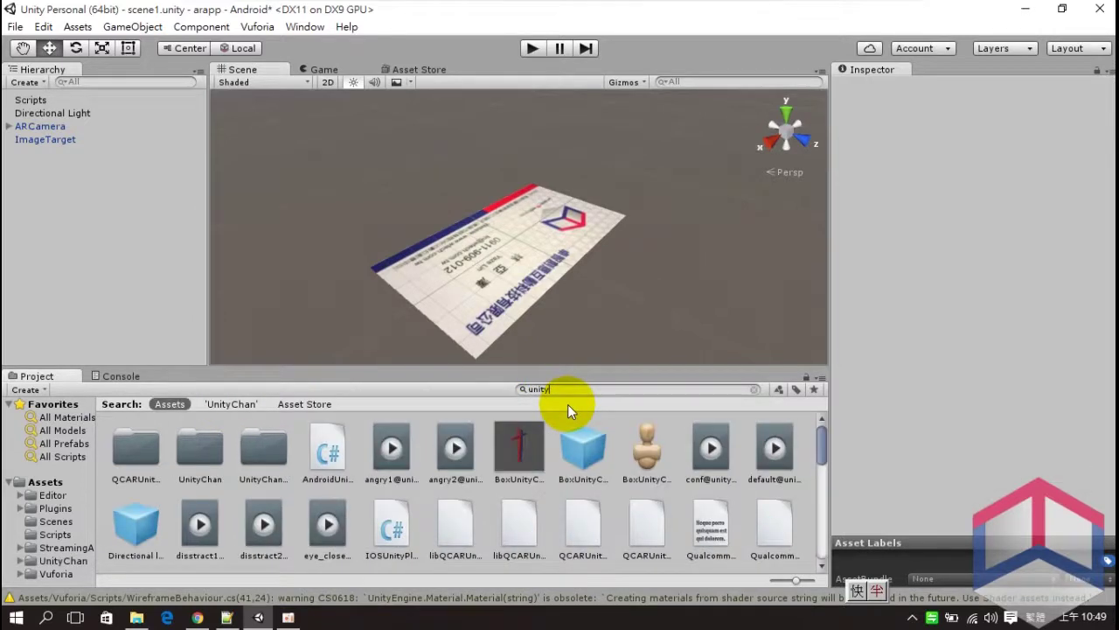
pyautogui.write(' chan')
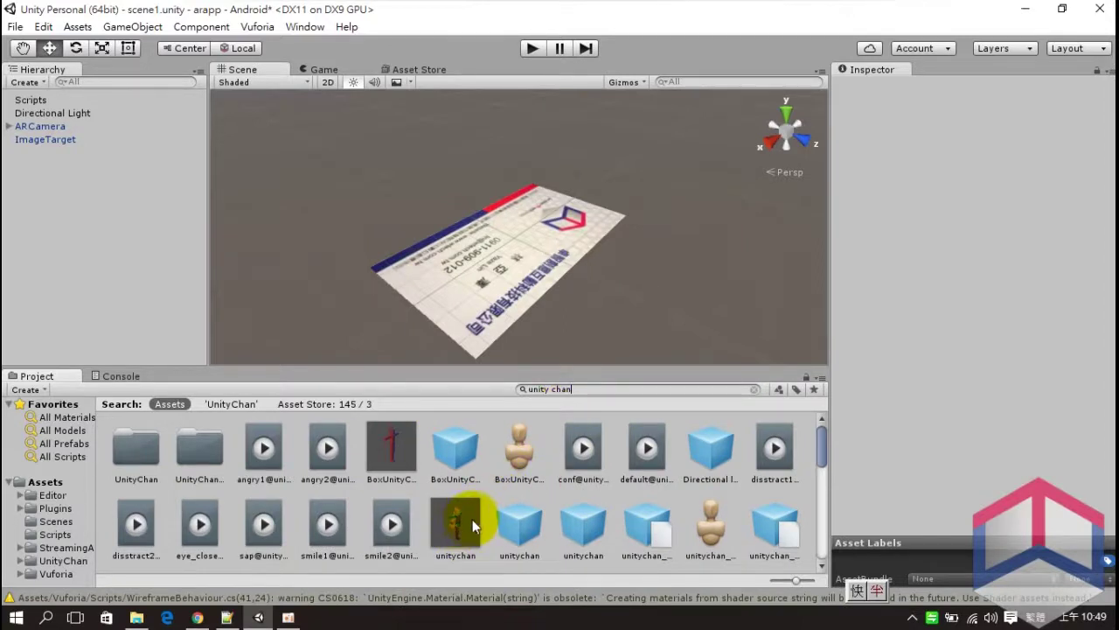
pyautogui.click(525, 526)
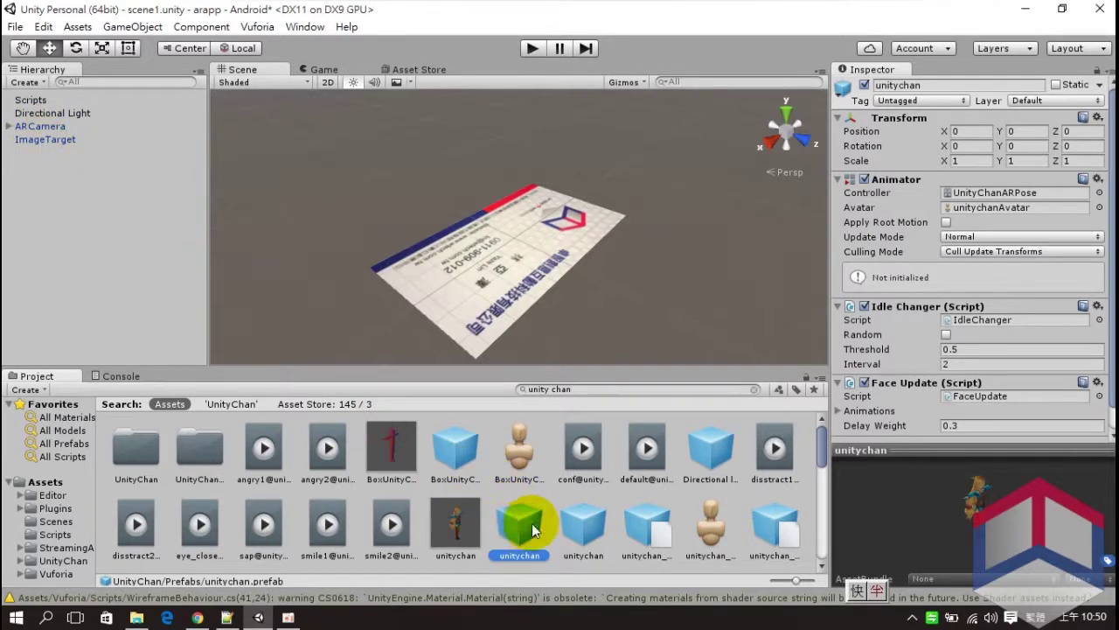
# Step: Compare the unitychan prefabs, then place the plain unitychan prefab as a child of ImageTarget
pyautogui.click(580, 528)
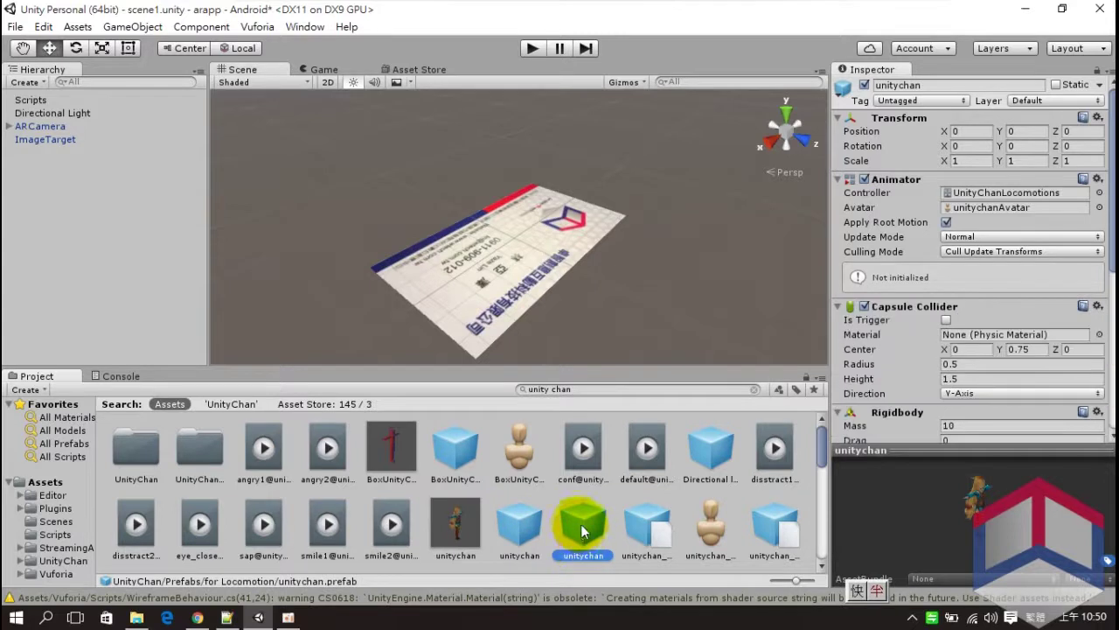
pyautogui.click(524, 528)
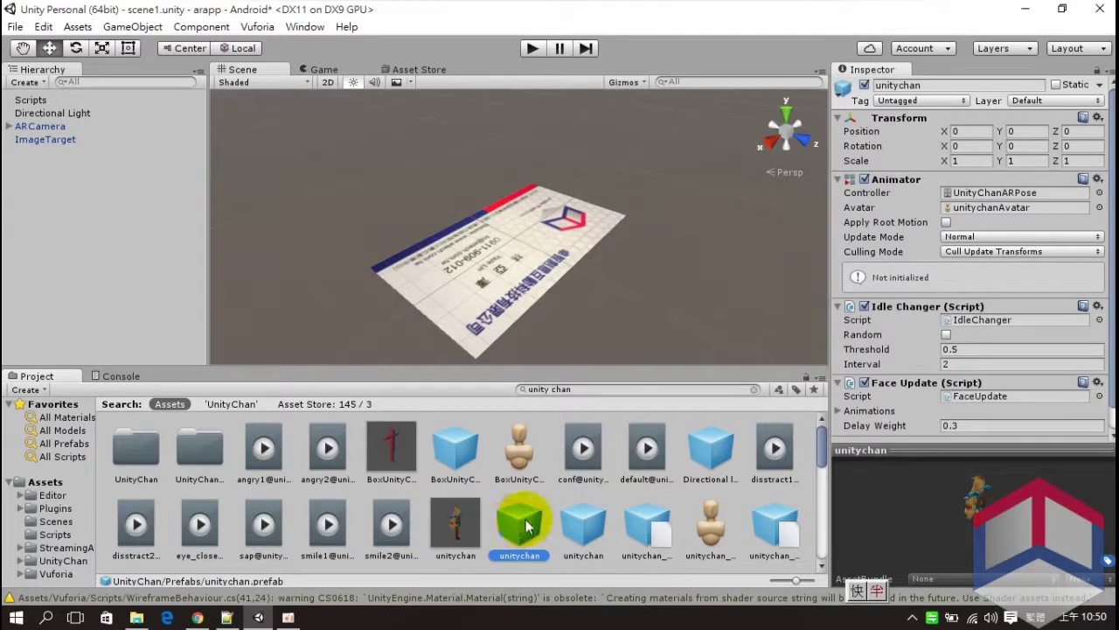
pyautogui.click(1020, 196)
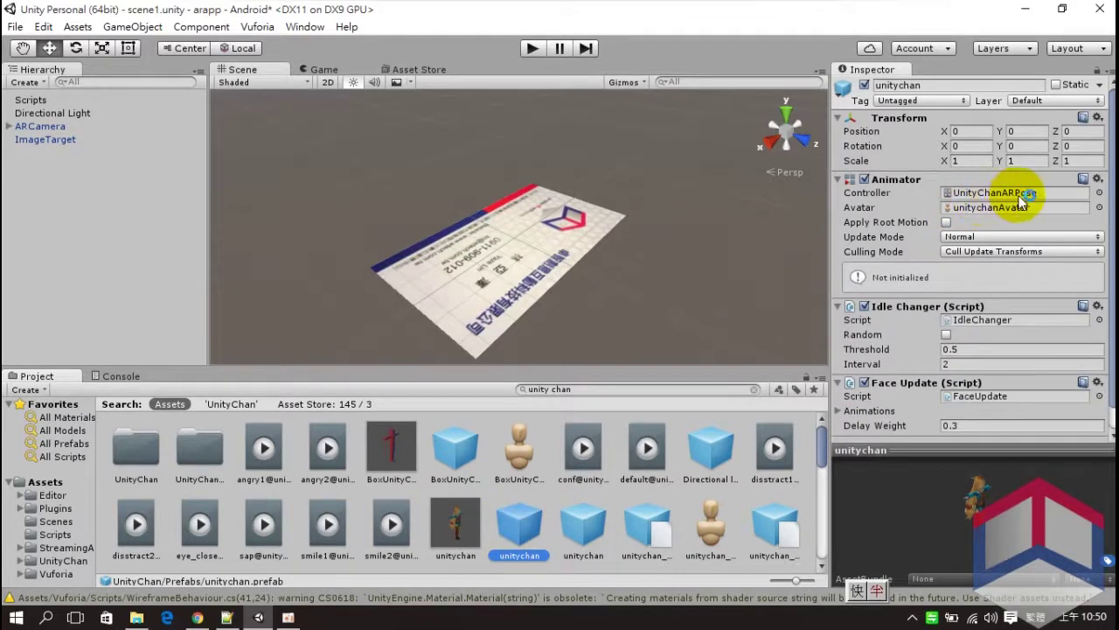
pyautogui.moveTo(643, 449); pyautogui.dragTo(627, 453)
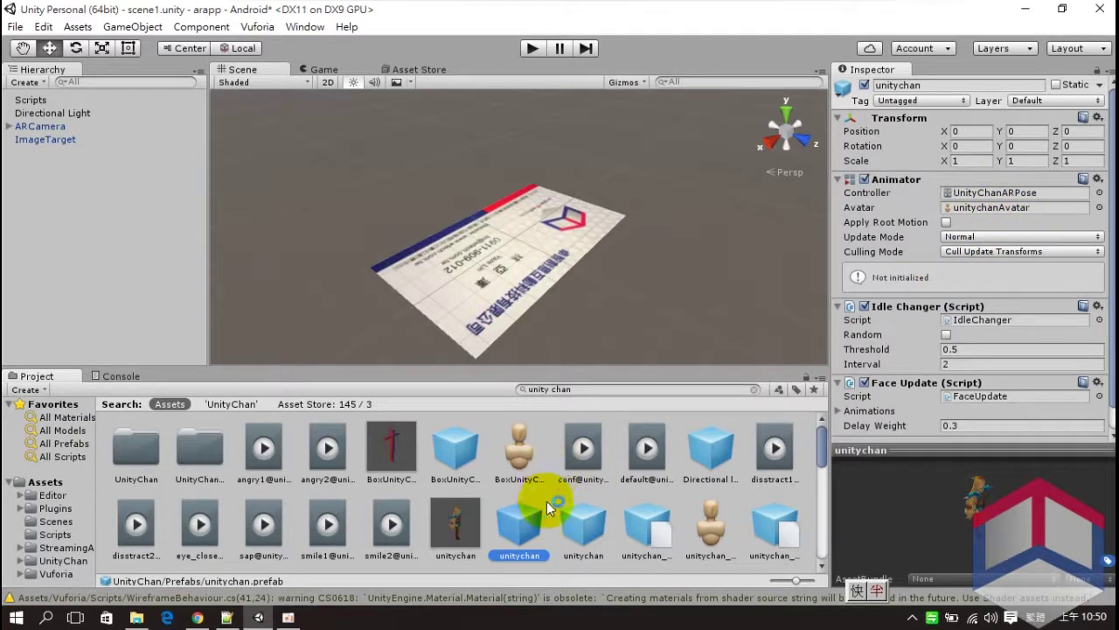
pyautogui.moveTo(71, 173); pyautogui.dragTo(34, 140)
pyautogui.moveTo(624, 193)
pyautogui.keyDown('alt'); pyautogui.mouseDown()
pyautogui.moveTo(614, 252)
pyautogui.moveTo(604, 234)
pyautogui.mouseUp(); pyautogui.keyUp('alt')
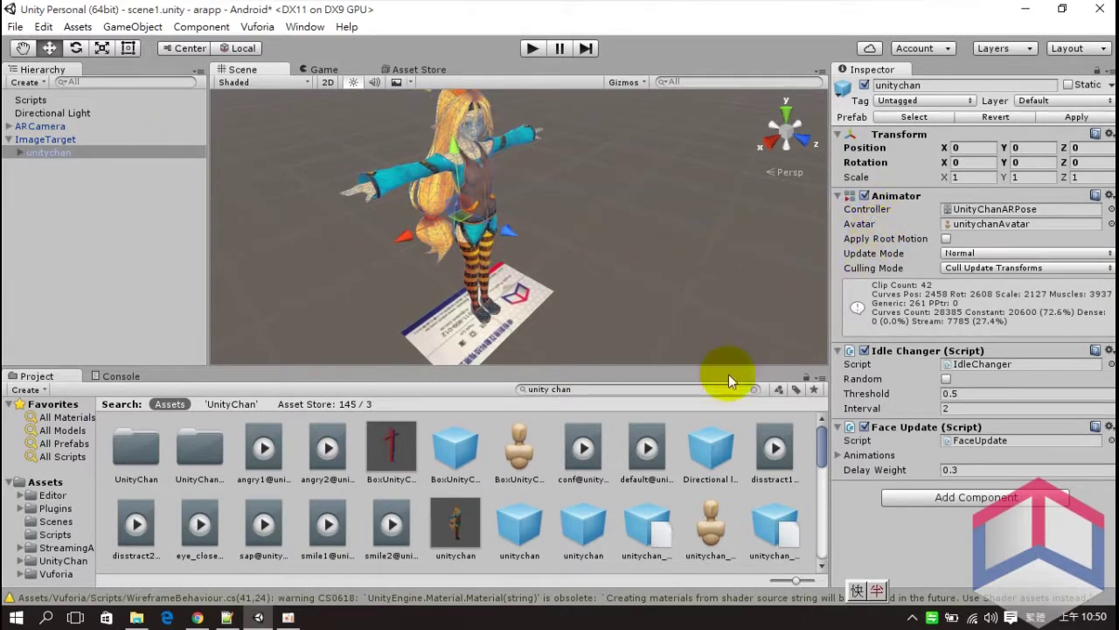
# Step: Replace unitychan's UnityChanARPose animator controller with UnityChanActionCheck
pyautogui.click(996, 210)
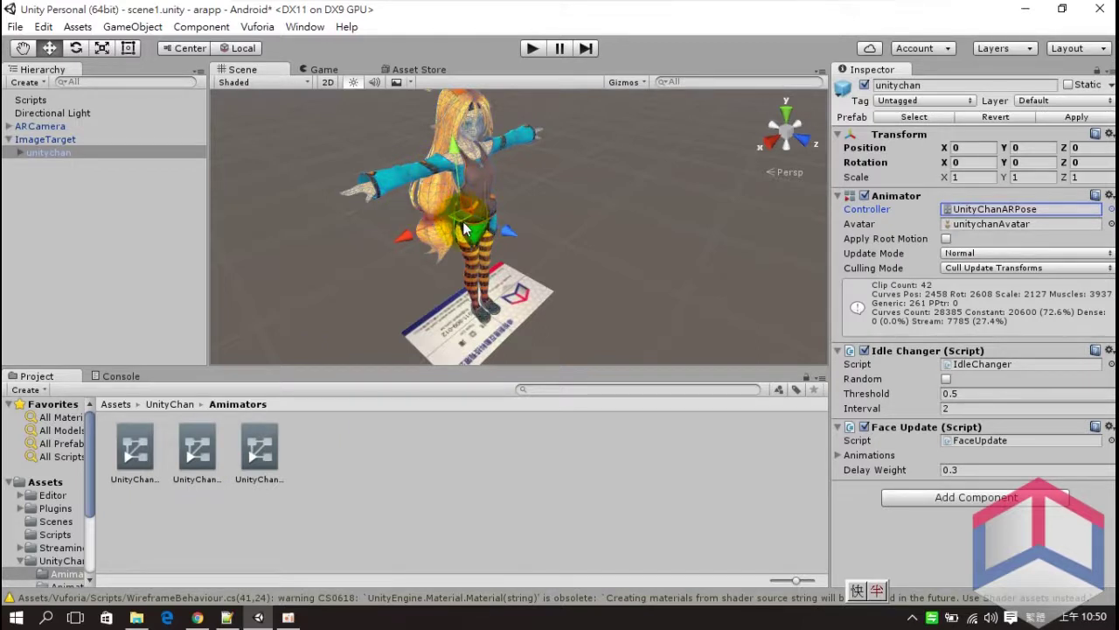
pyautogui.click(981, 210)
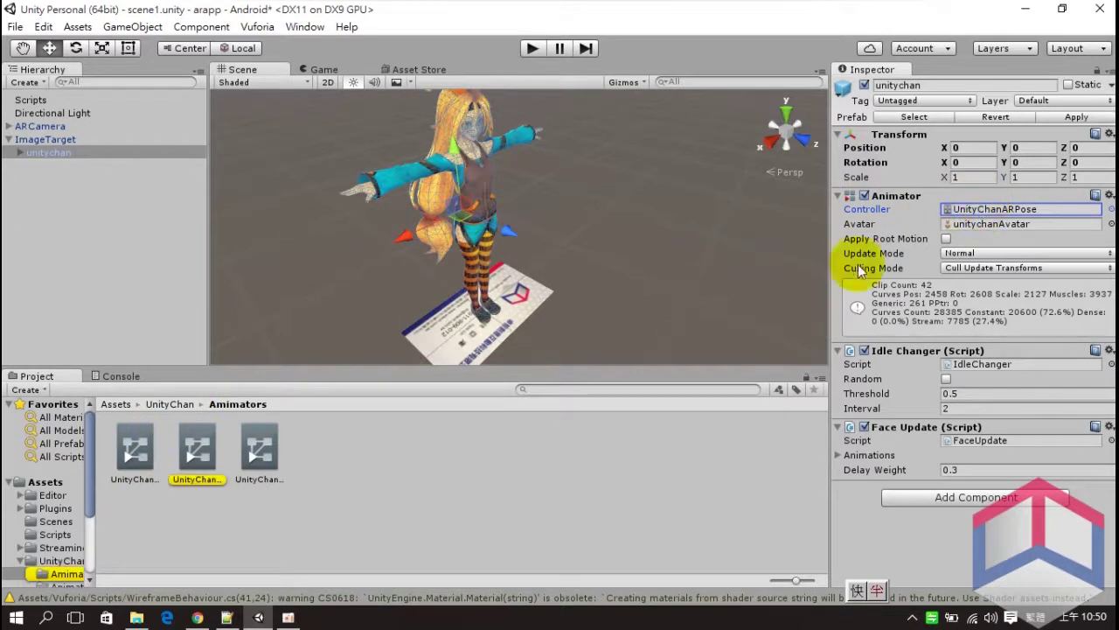
pyautogui.click(139, 441)
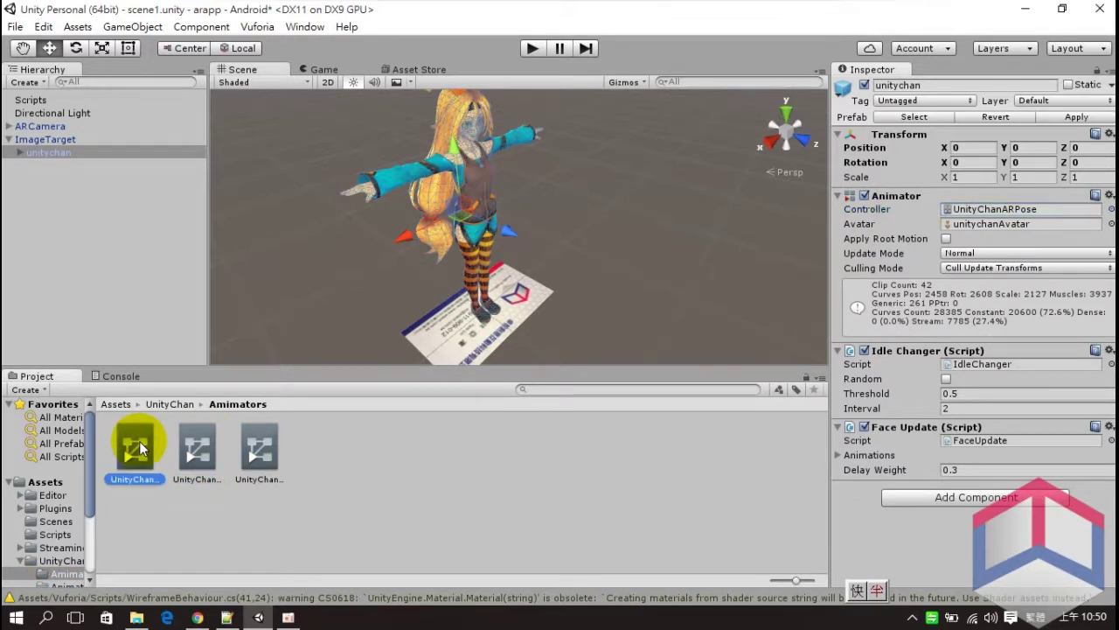
pyautogui.moveTo(876, 266); pyautogui.dragTo(971, 209)
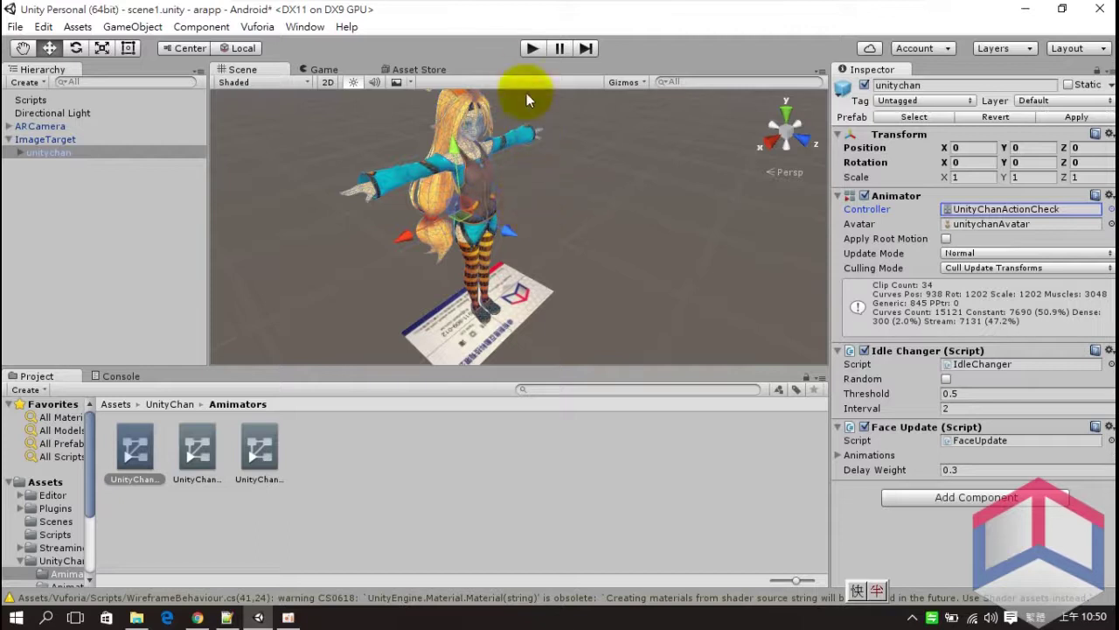
# Step: Play the scene in the Game view, try the Change Motion Back button, then stop playback
pyautogui.click(336, 74)
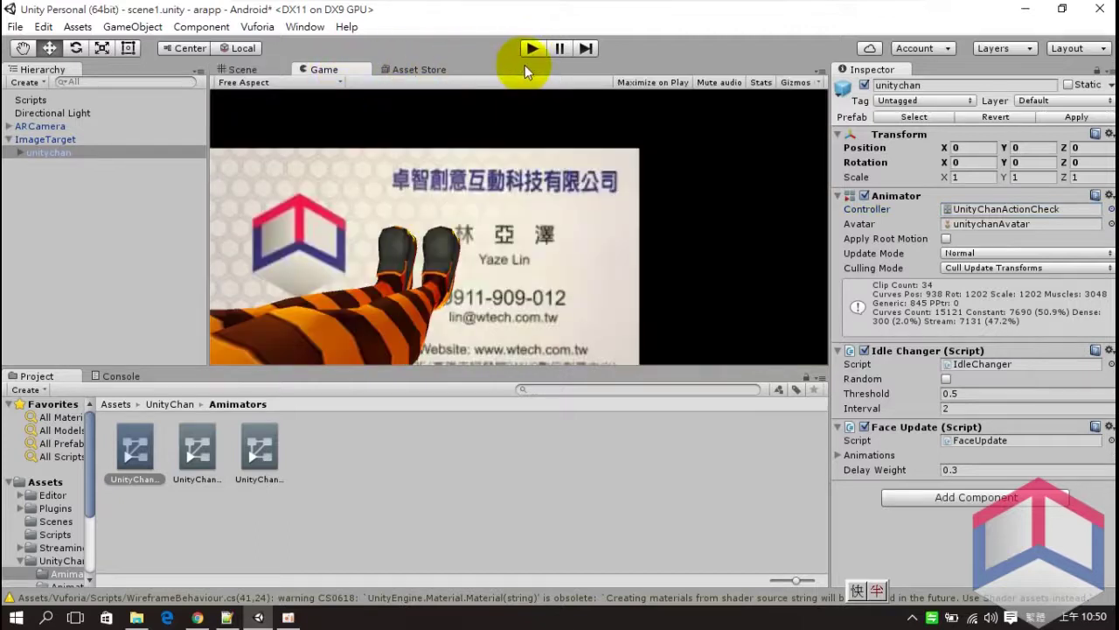
pyautogui.click(530, 49)
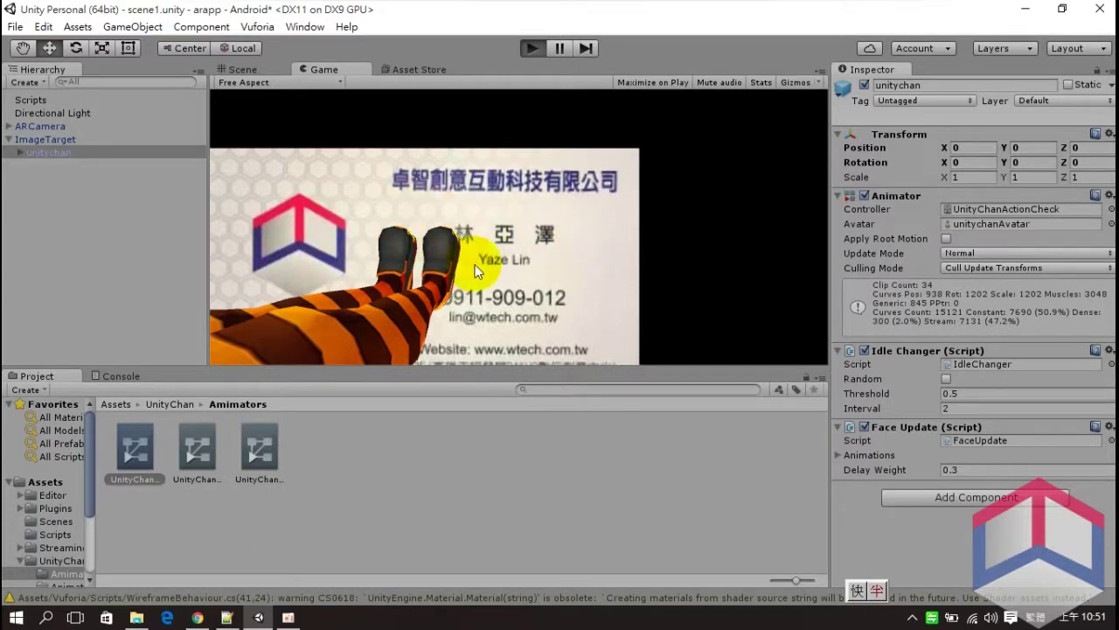
pyautogui.hotkey('ctrl', 'p')
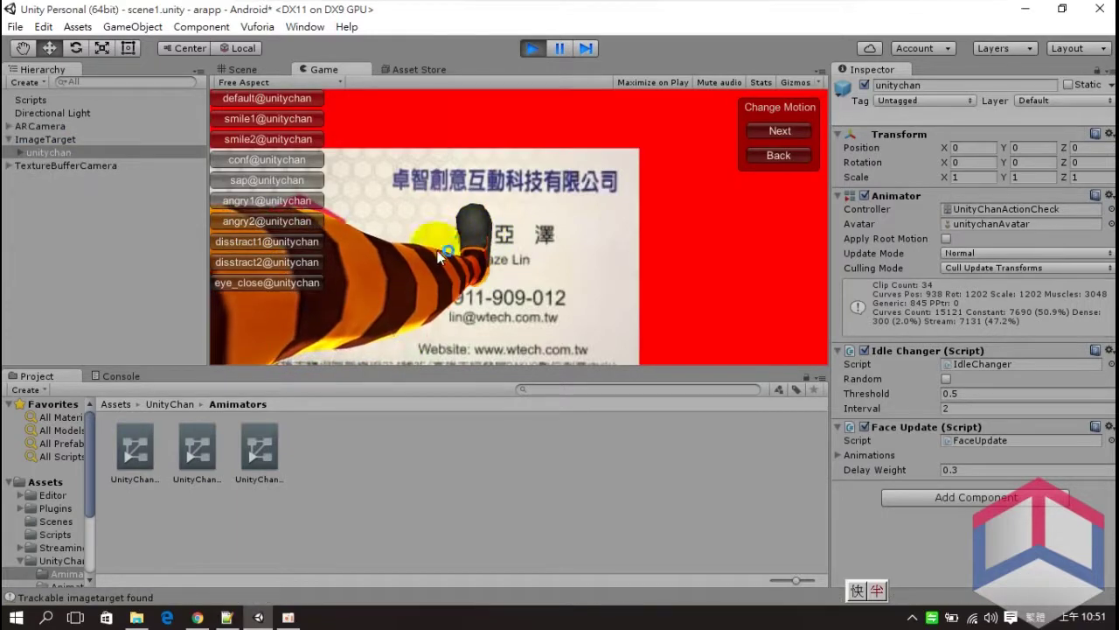
pyautogui.click(777, 156)
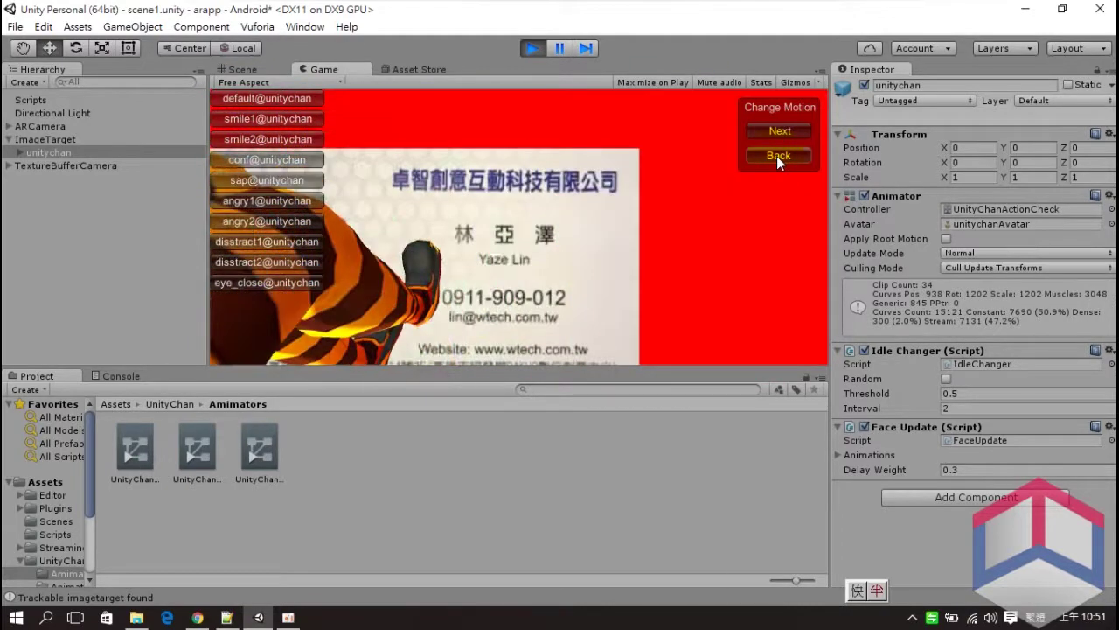
pyautogui.click(531, 48)
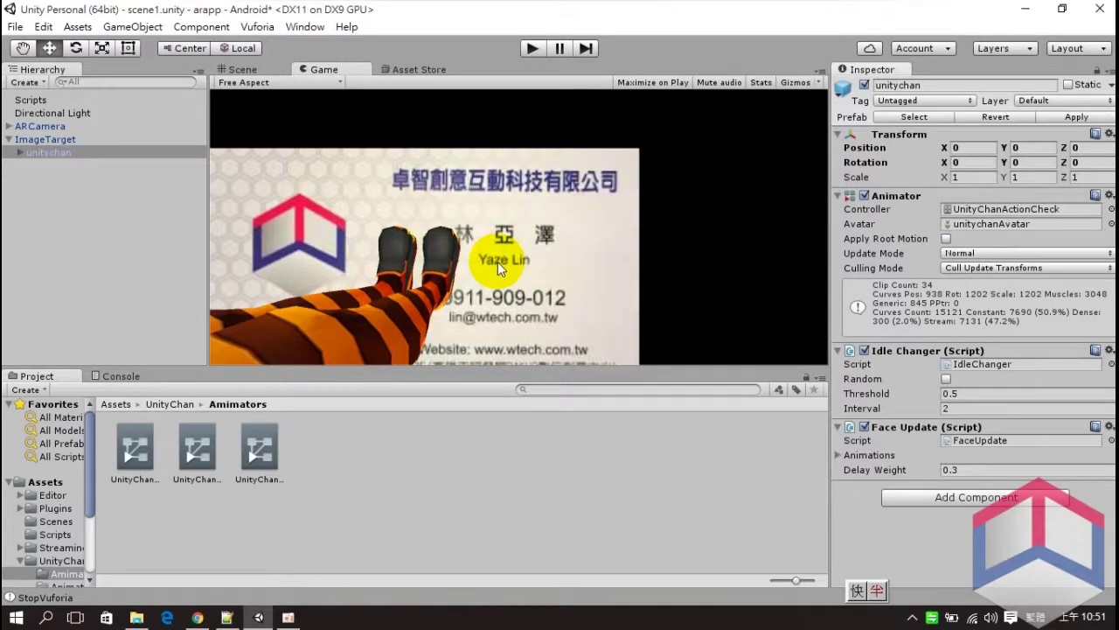
pyautogui.click(365, 279)
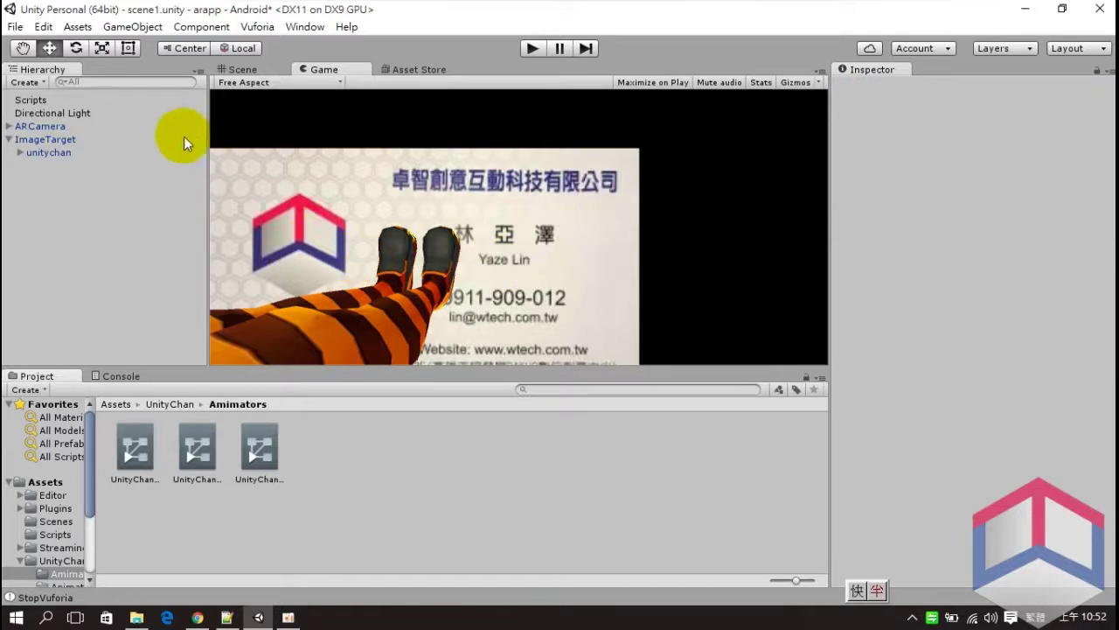
# Step: Import the NGUI Next-Gen UI v3.7.4 custom package from the 下載 Downloads folder
pyautogui.click(77, 29)
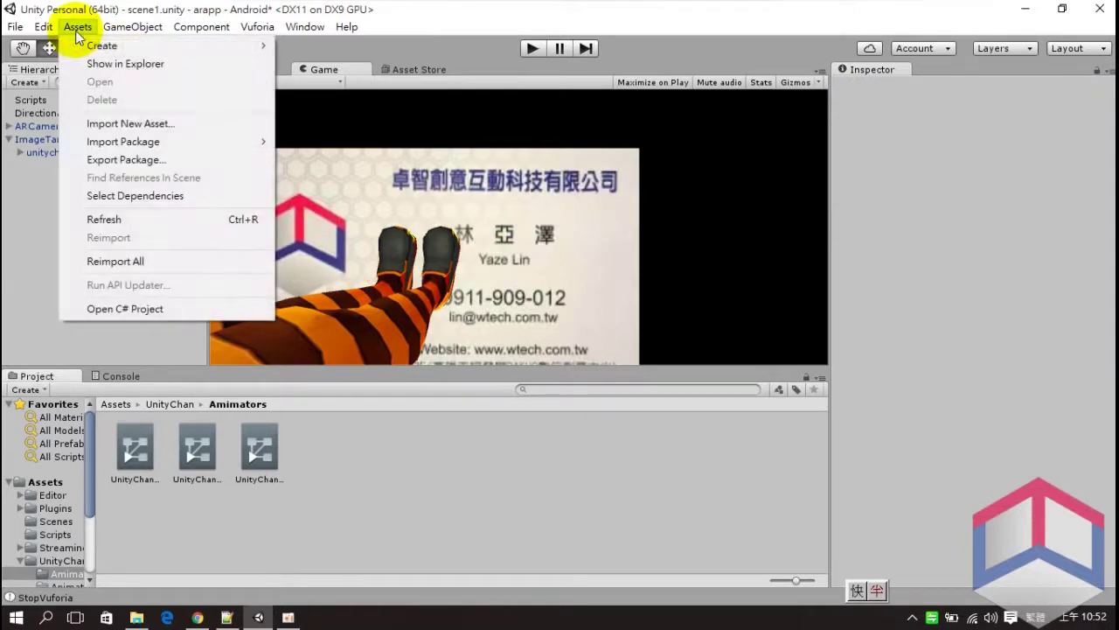
pyautogui.moveTo(192, 138)
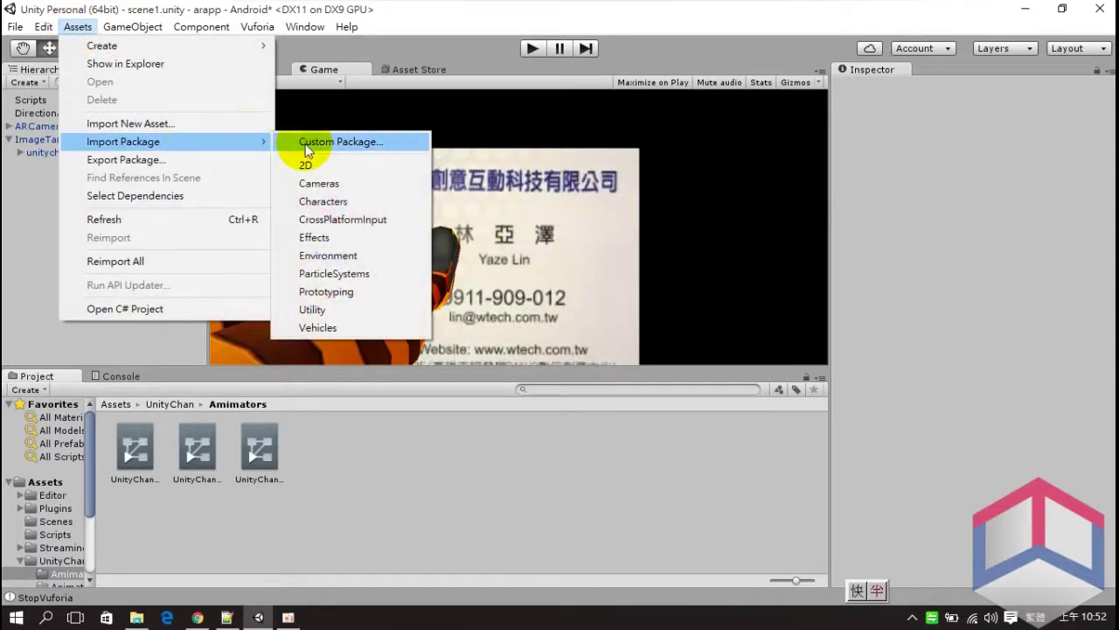
pyautogui.click(305, 144)
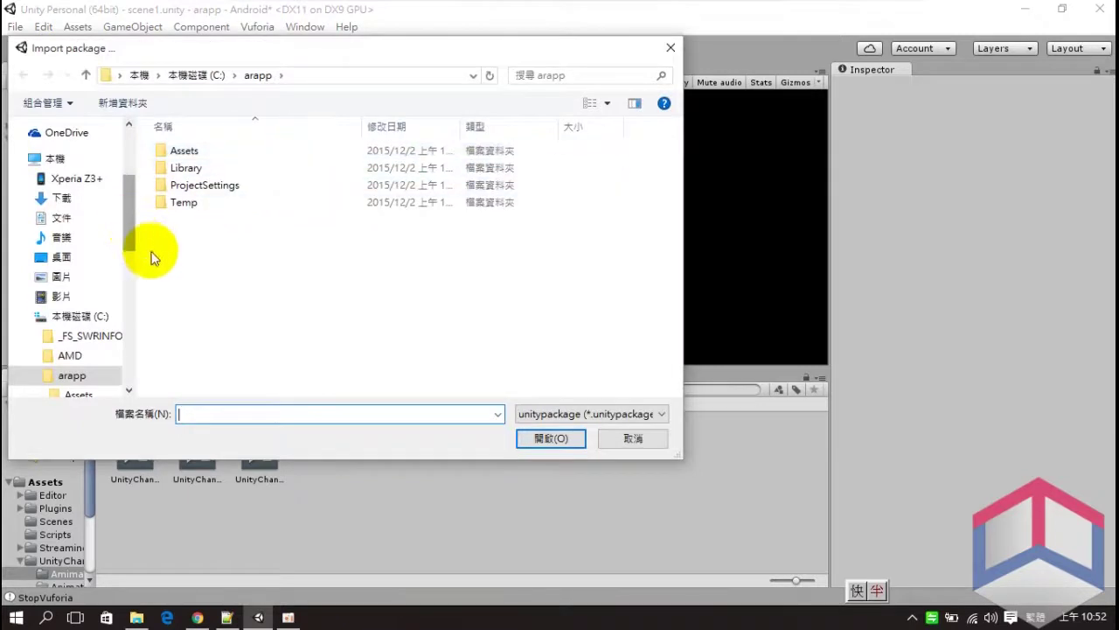
pyautogui.moveTo(130, 238); pyautogui.dragTo(129, 266)
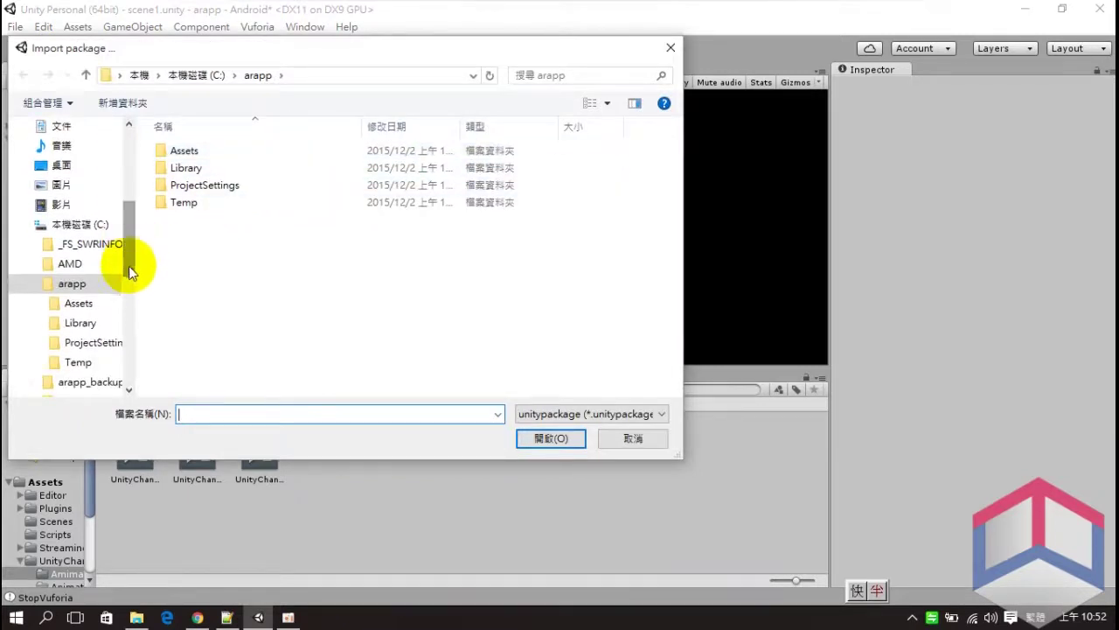
pyautogui.scroll(1, 129, 219)
pyautogui.click(77, 154)
pyautogui.click(65, 174)
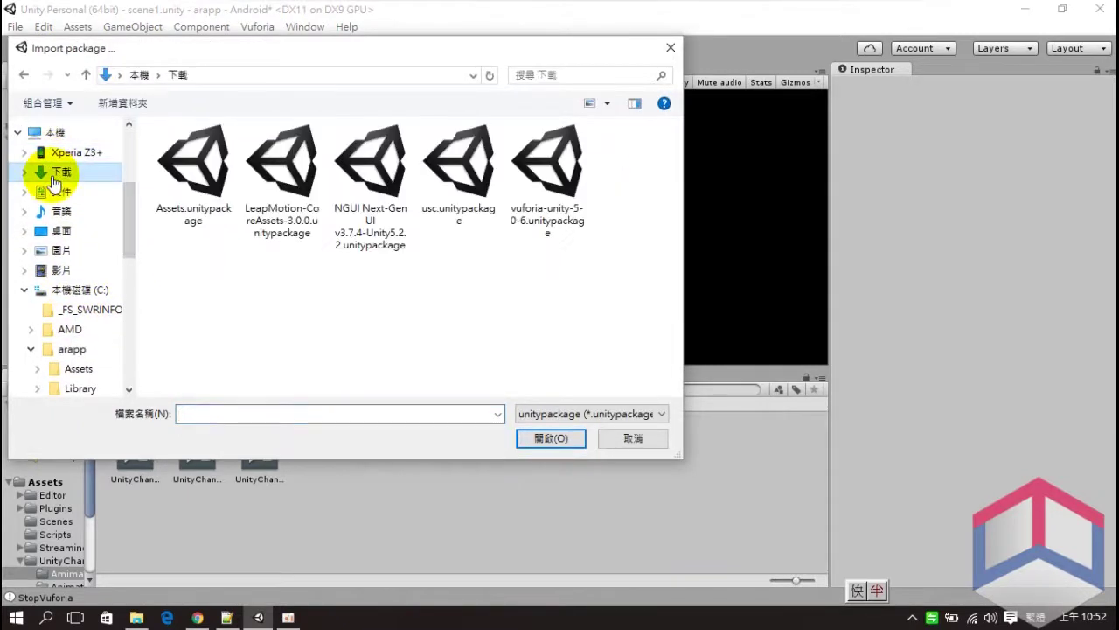
pyautogui.click(366, 245)
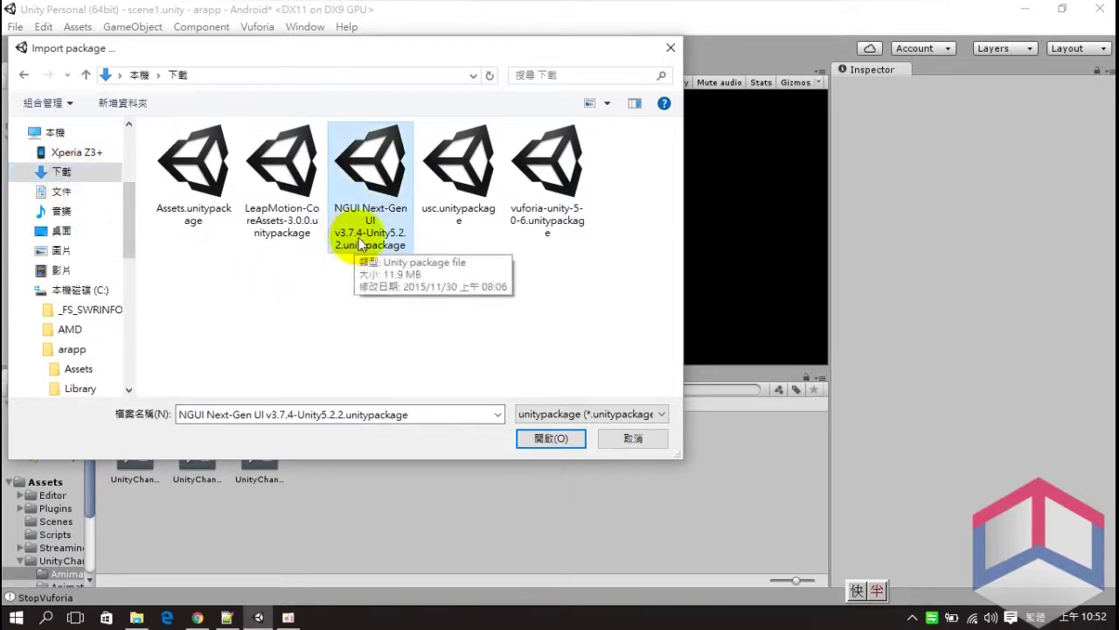
pyautogui.click(557, 442)
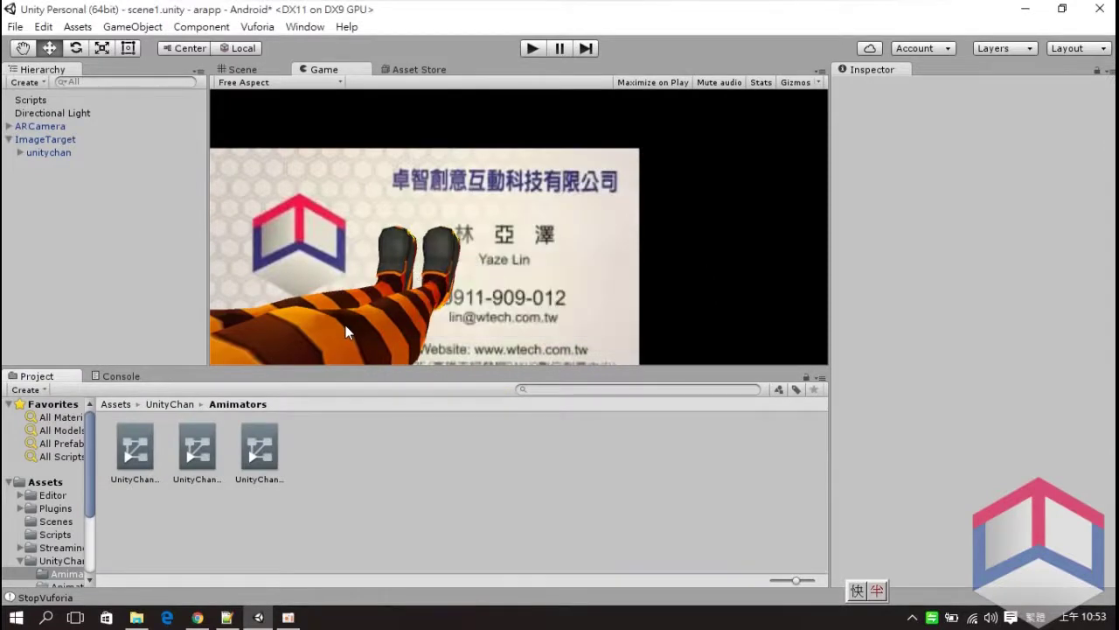
pyautogui.click(264, 297)
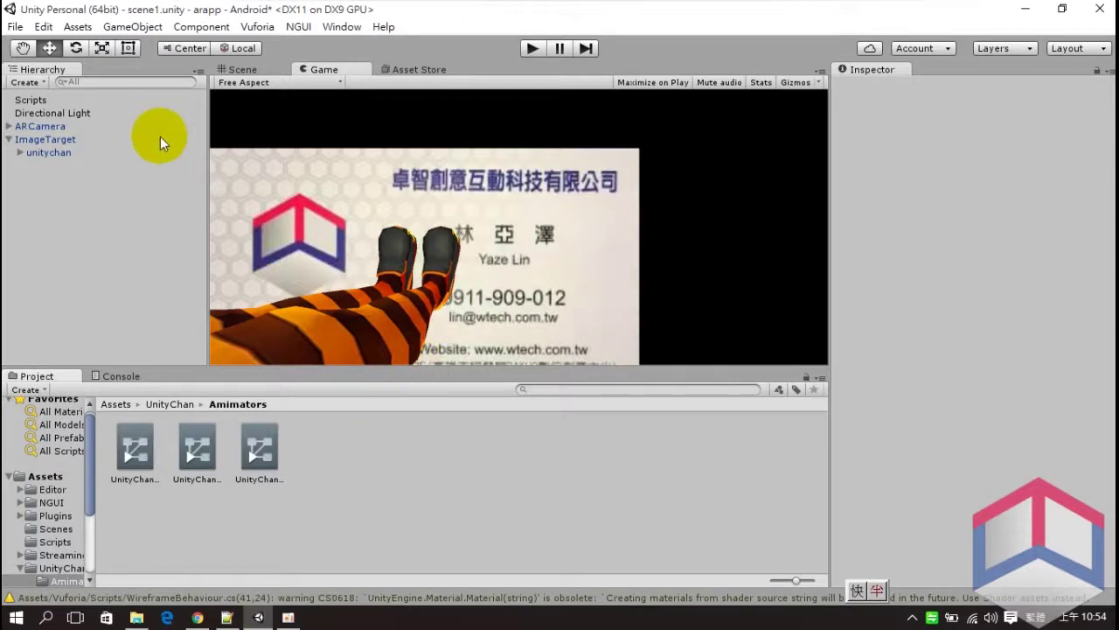
pyautogui.click(77, 26)
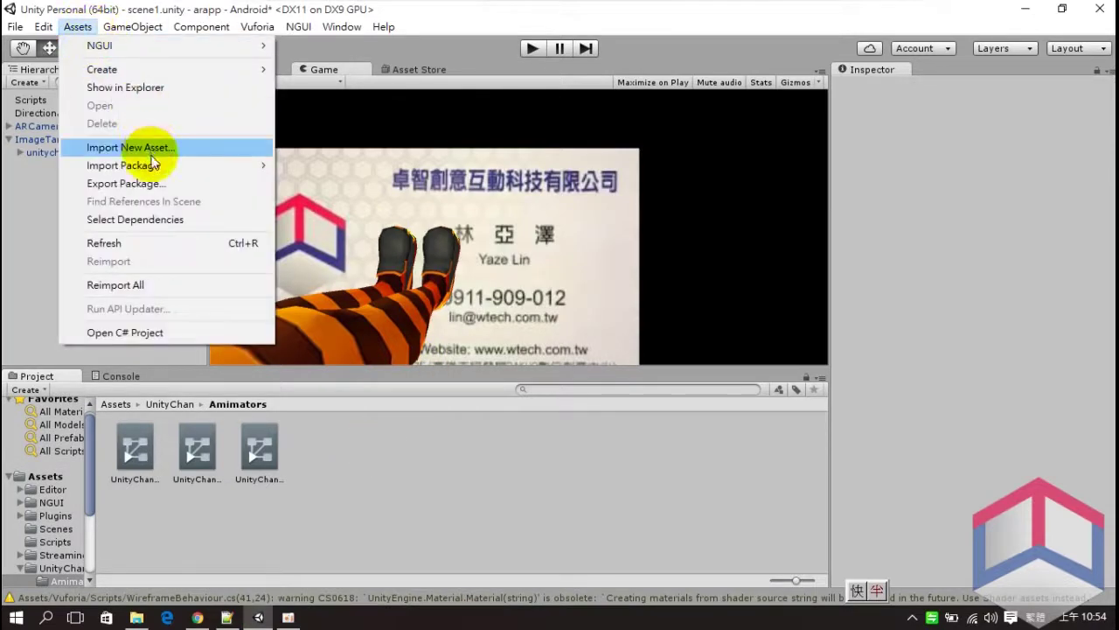
# Step: Import Assets.unitypackage from Downloads to add its six Textures images, like ARicon.png and menubar.png
pyautogui.moveTo(159, 166)
pyautogui.click(311, 166)
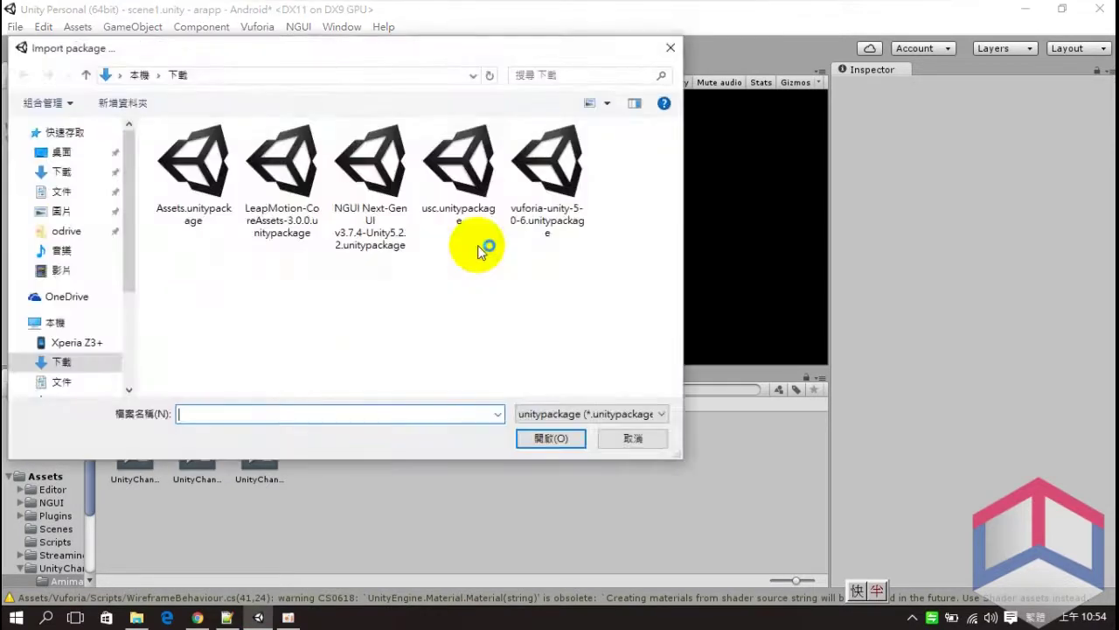
pyautogui.click(189, 158)
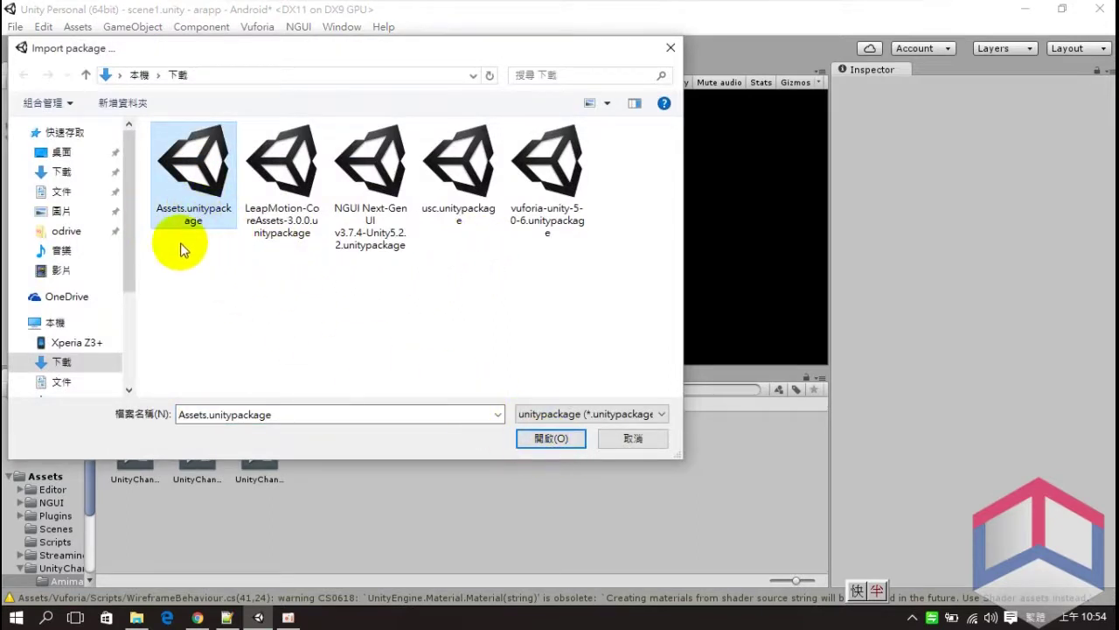
pyautogui.click(557, 439)
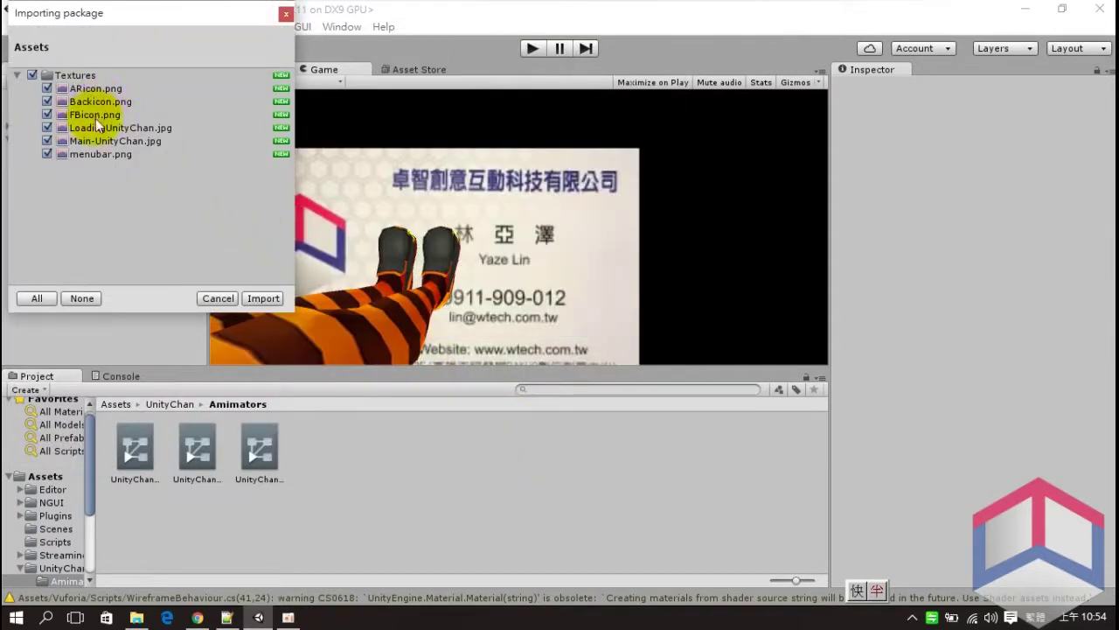
pyautogui.click(261, 298)
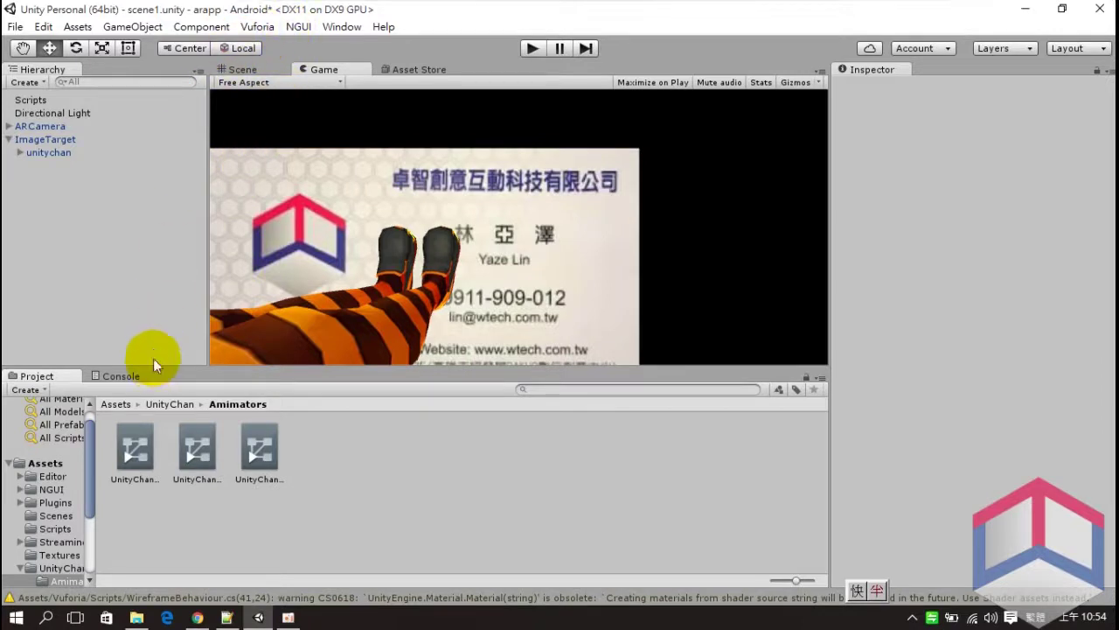
pyautogui.click(298, 27)
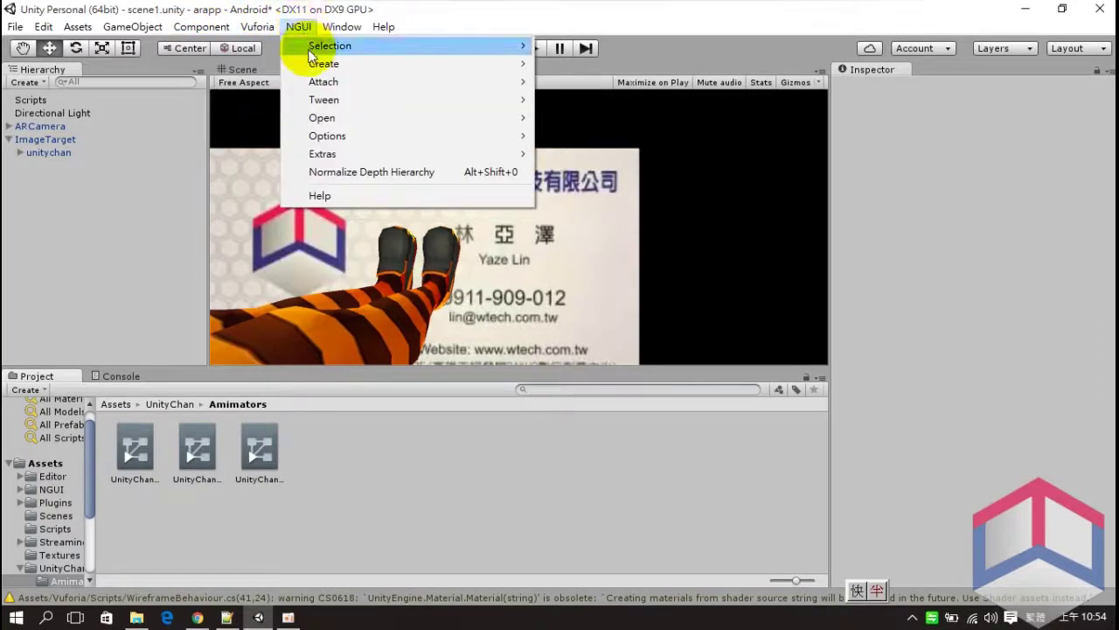
# Step: Add an NGUI UI Root to the scene and create a Texture widget under it
pyautogui.moveTo(324, 64)
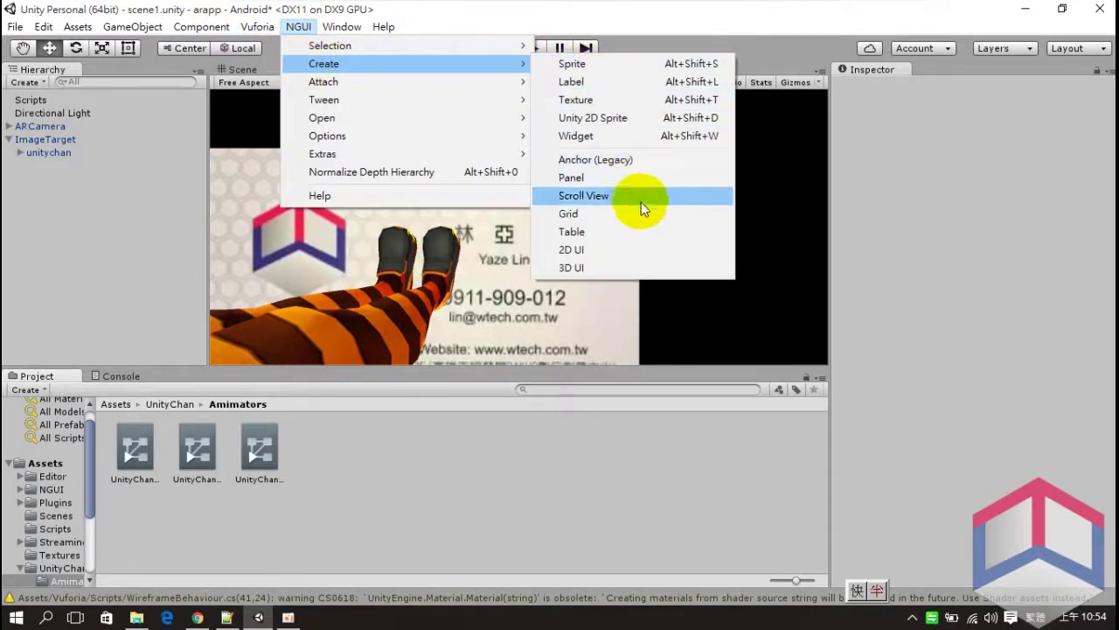
pyautogui.click(605, 248)
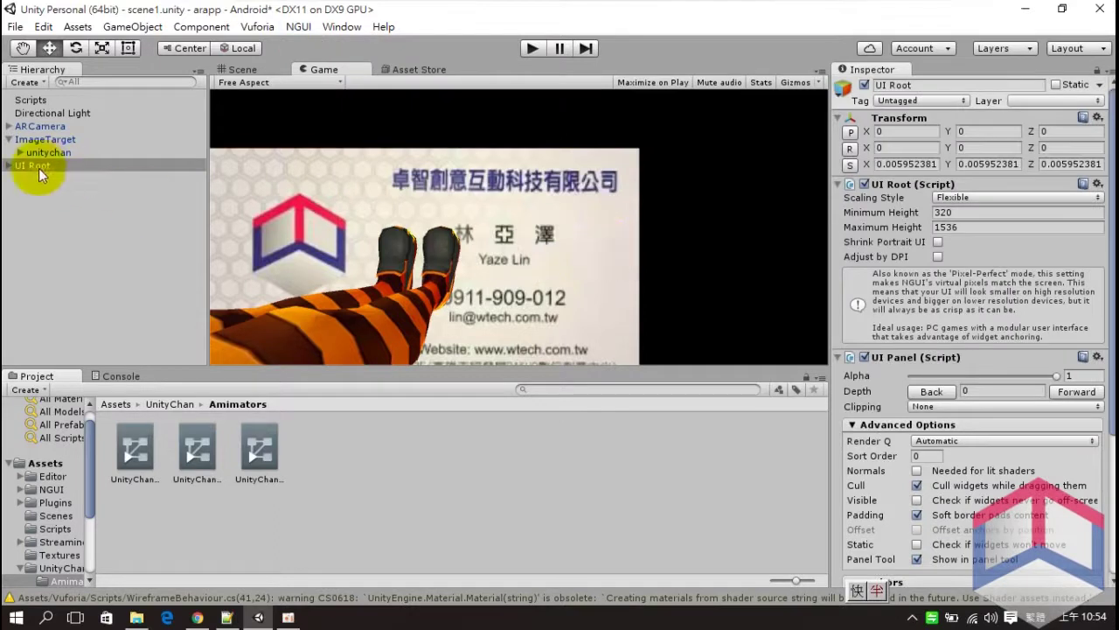
pyautogui.click(8, 166)
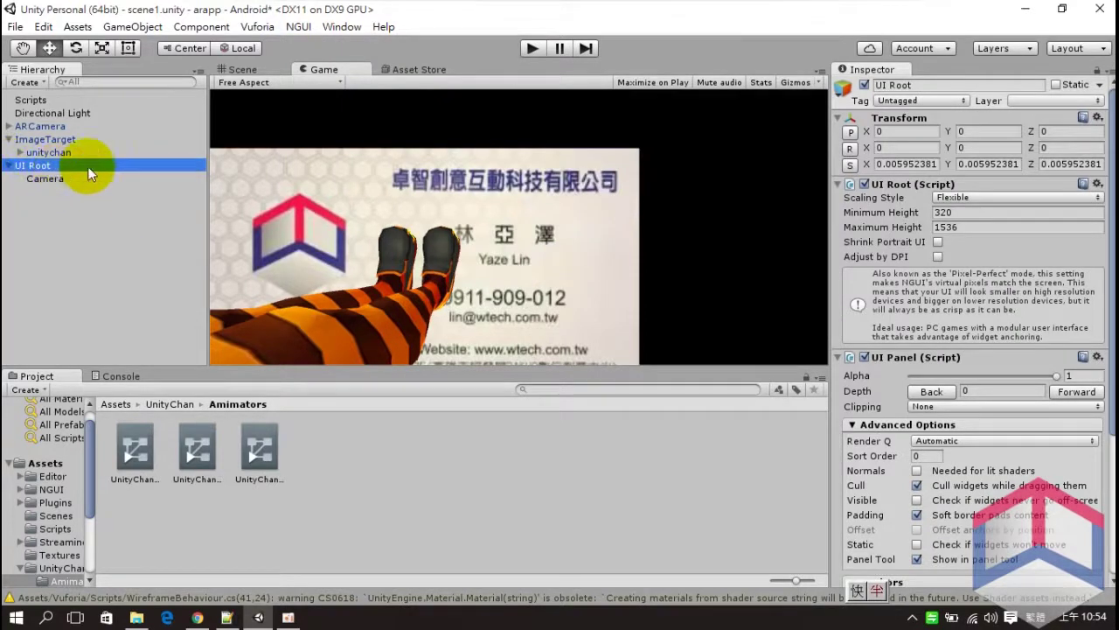
pyautogui.click(298, 26)
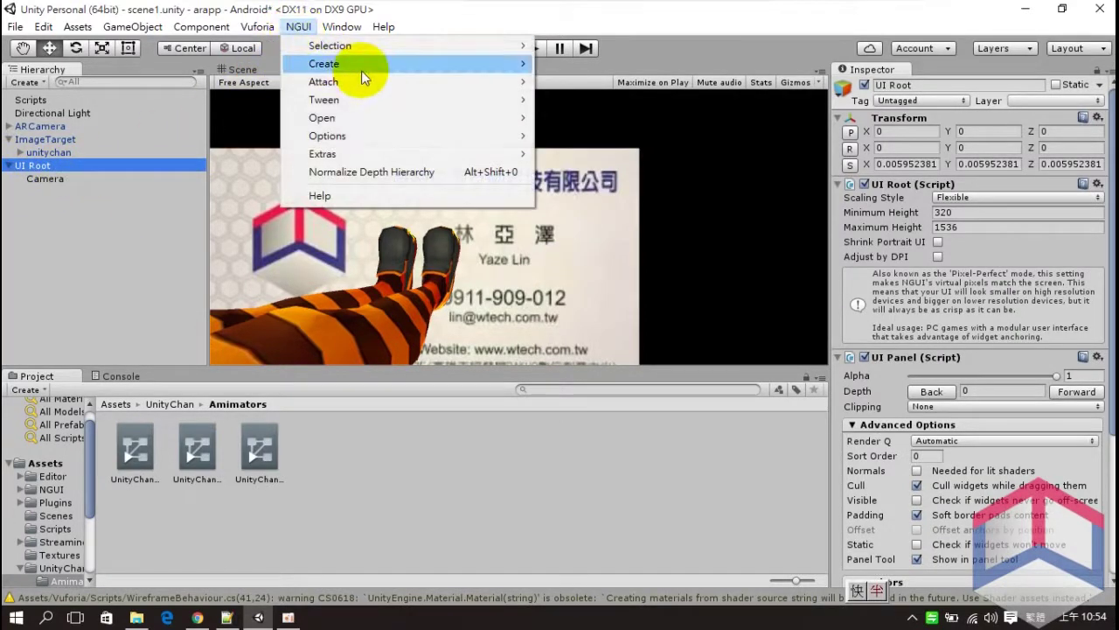
pyautogui.moveTo(361, 70)
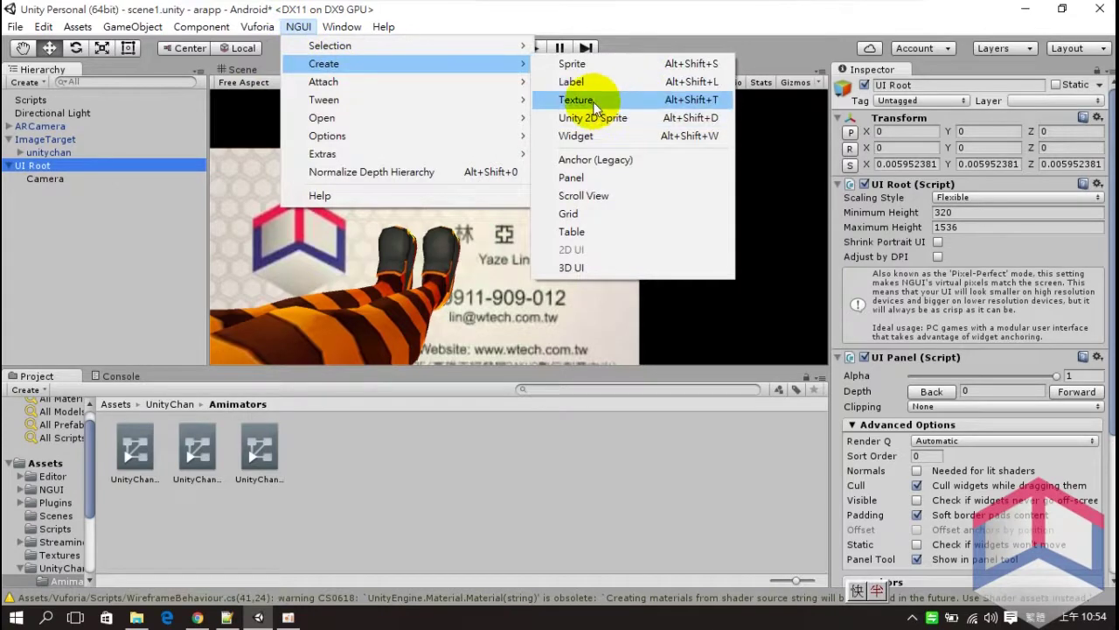
pyautogui.click(593, 102)
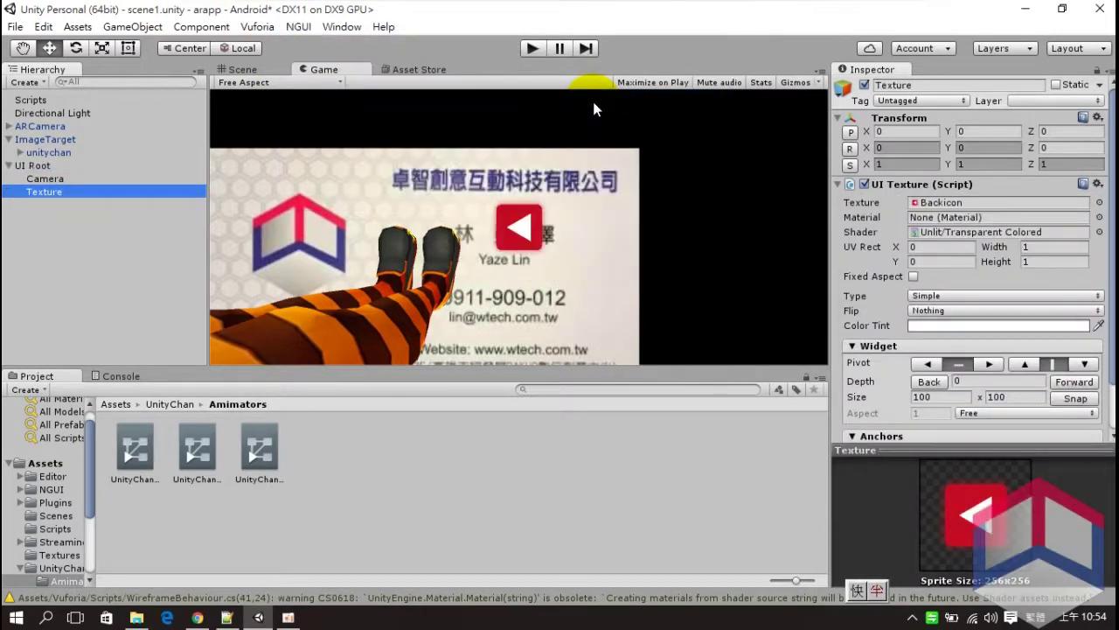
# Step: Replace the widget's texture with the menubar image and size it to 1440 × 1920
pyautogui.click(983, 204)
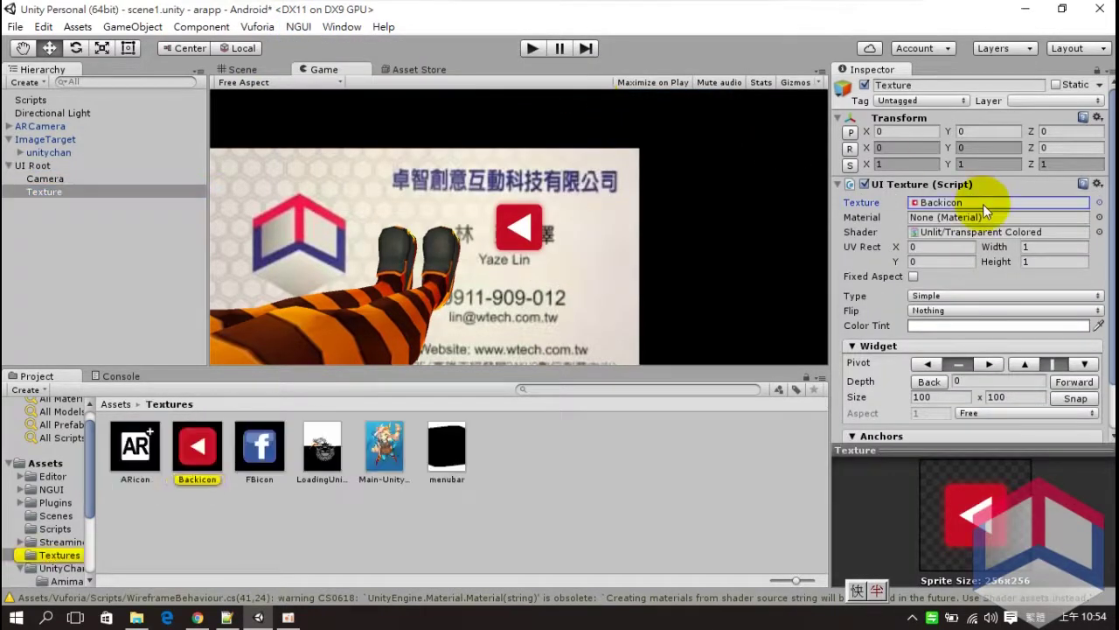
pyautogui.press('Delete')
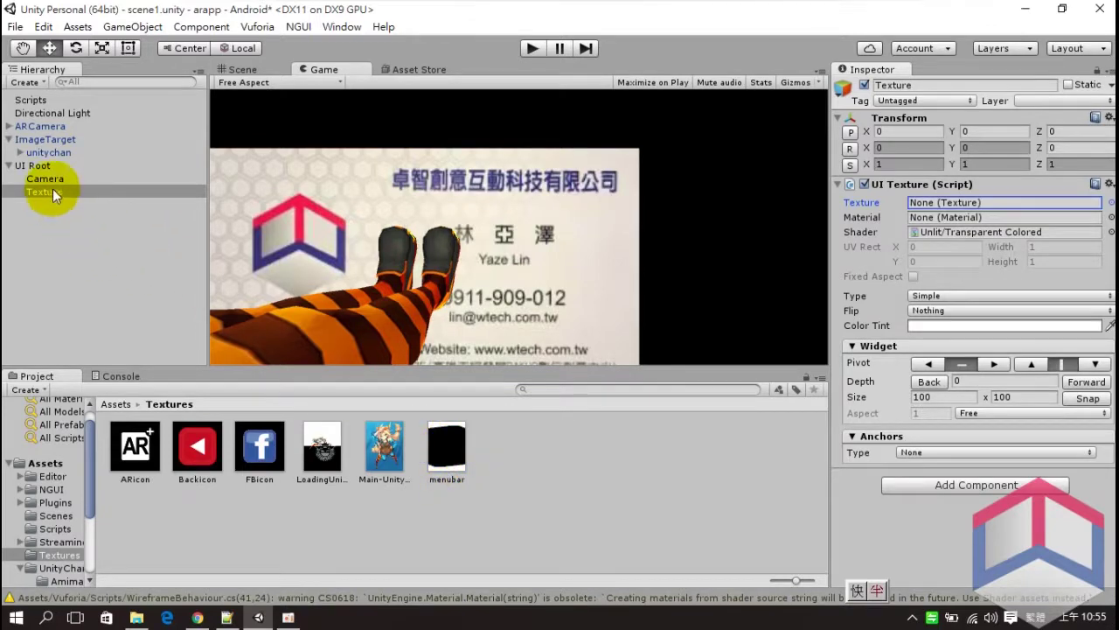
pyautogui.moveTo(451, 457)
pyautogui.mouseDown()
pyautogui.moveTo(790, 316)
pyautogui.moveTo(966, 204)
pyautogui.mouseUp()
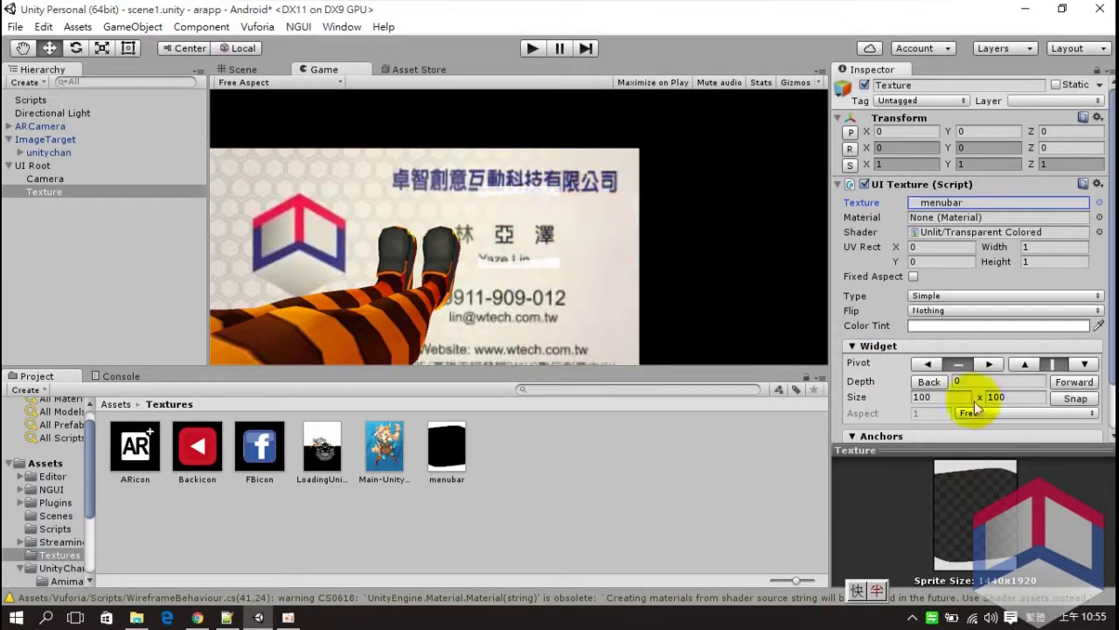
pyautogui.click(1075, 398)
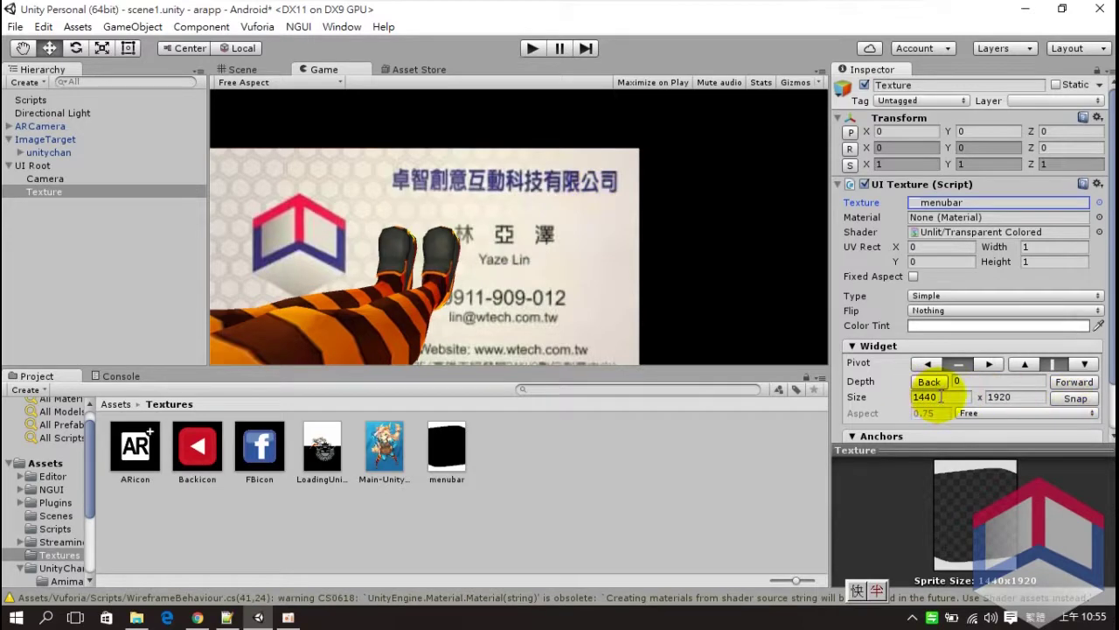
pyautogui.click(1041, 398)
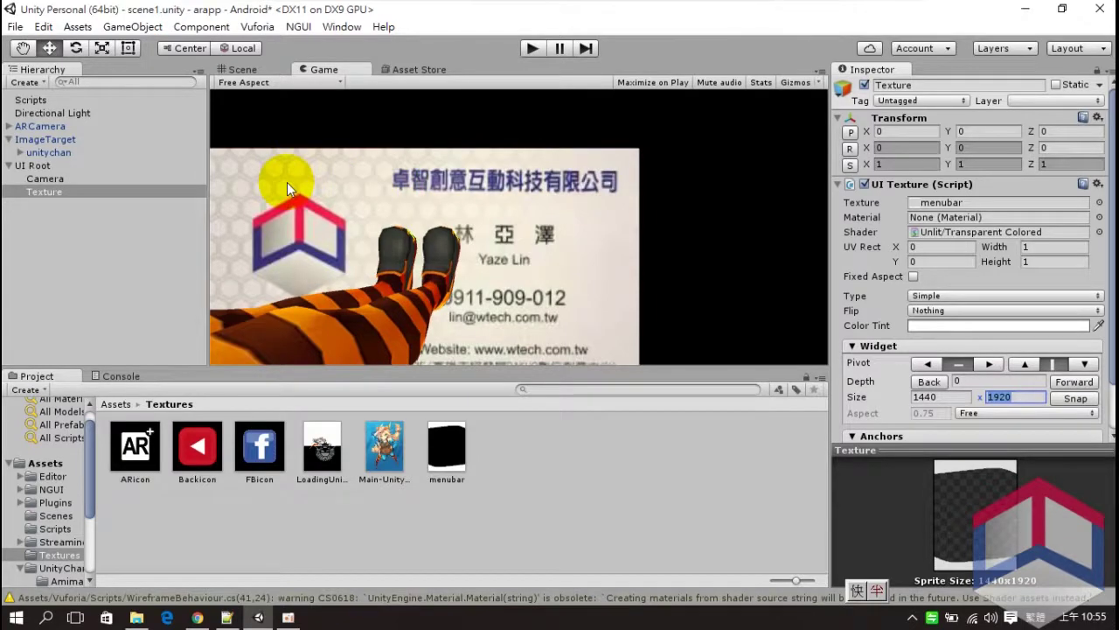
pyautogui.click(41, 169)
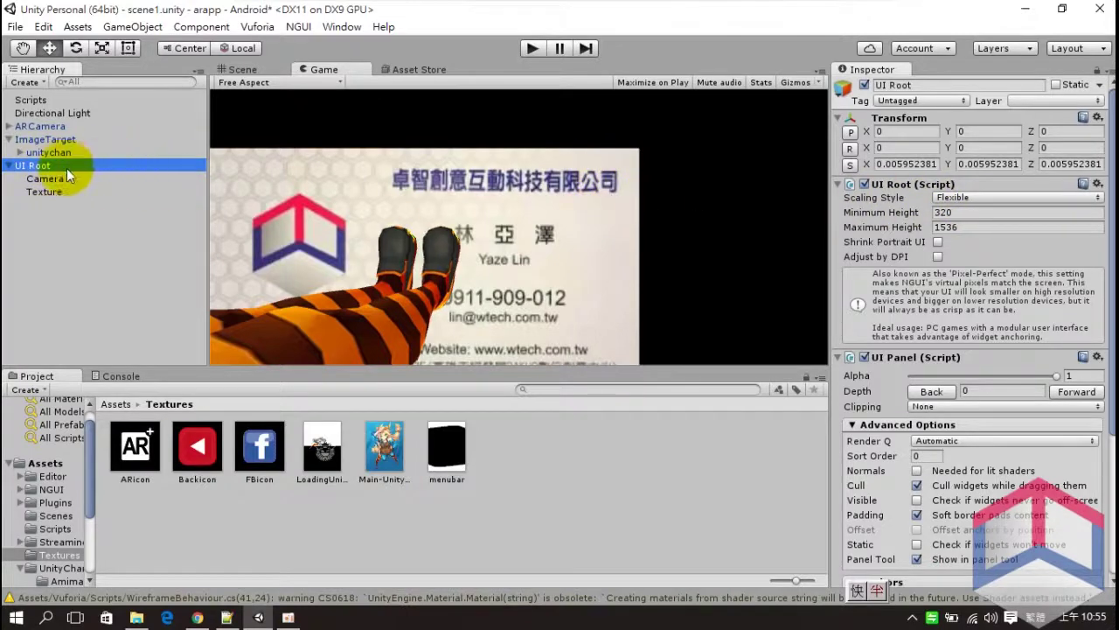
# Step: Set UI Root scaling to Constrained with content width 1440 and height 1920
pyautogui.click(973, 197)
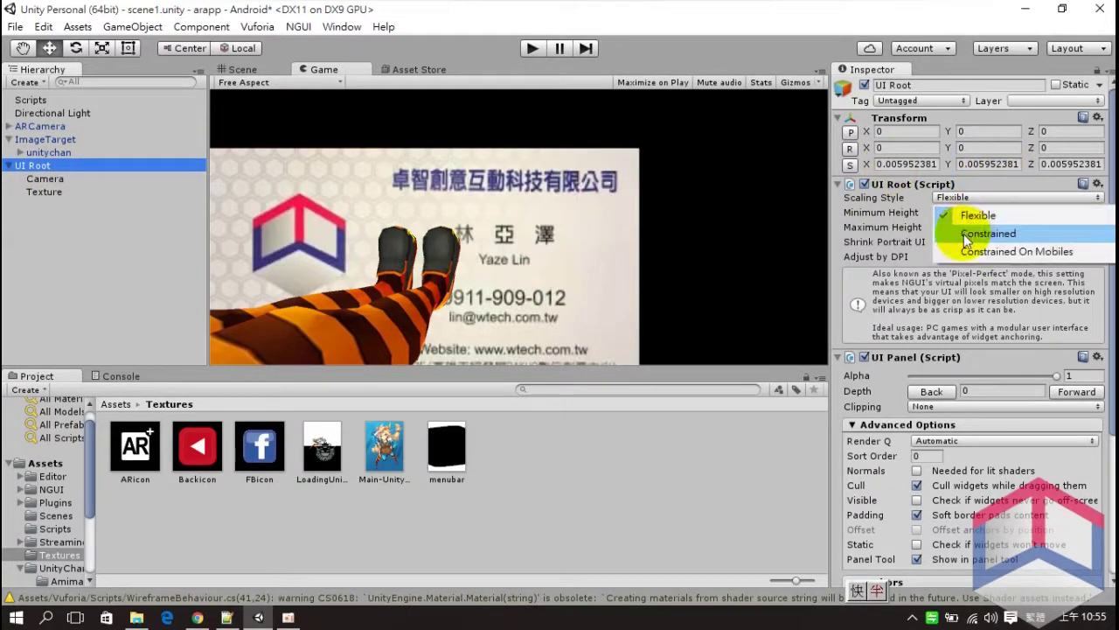
pyautogui.click(964, 233)
pyautogui.click(940, 212)
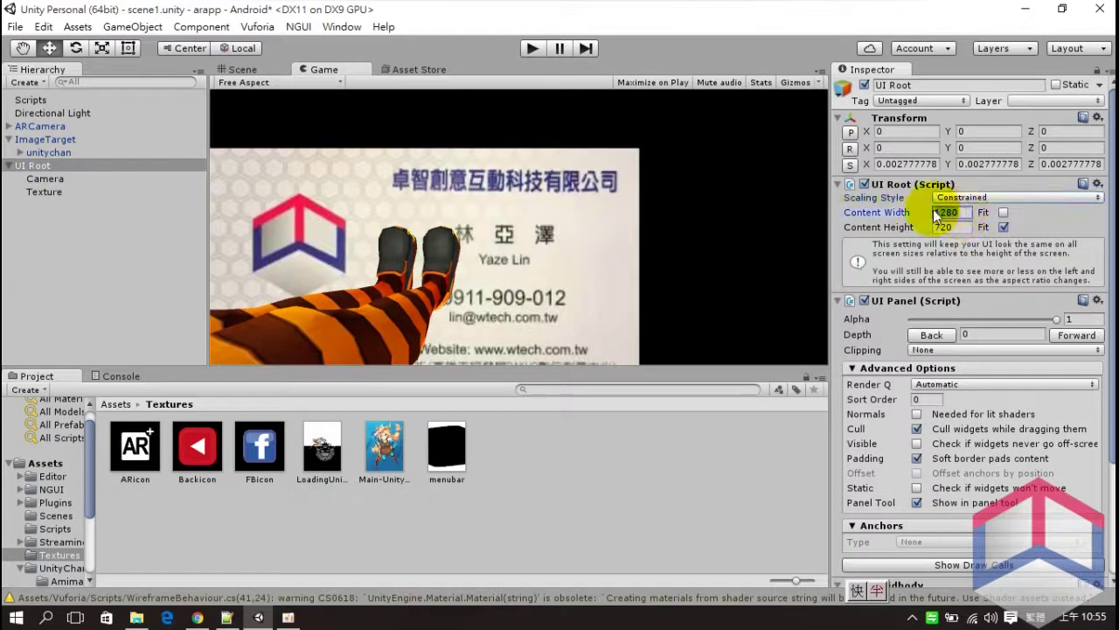
pyautogui.write('144')
pyautogui.click(936, 227)
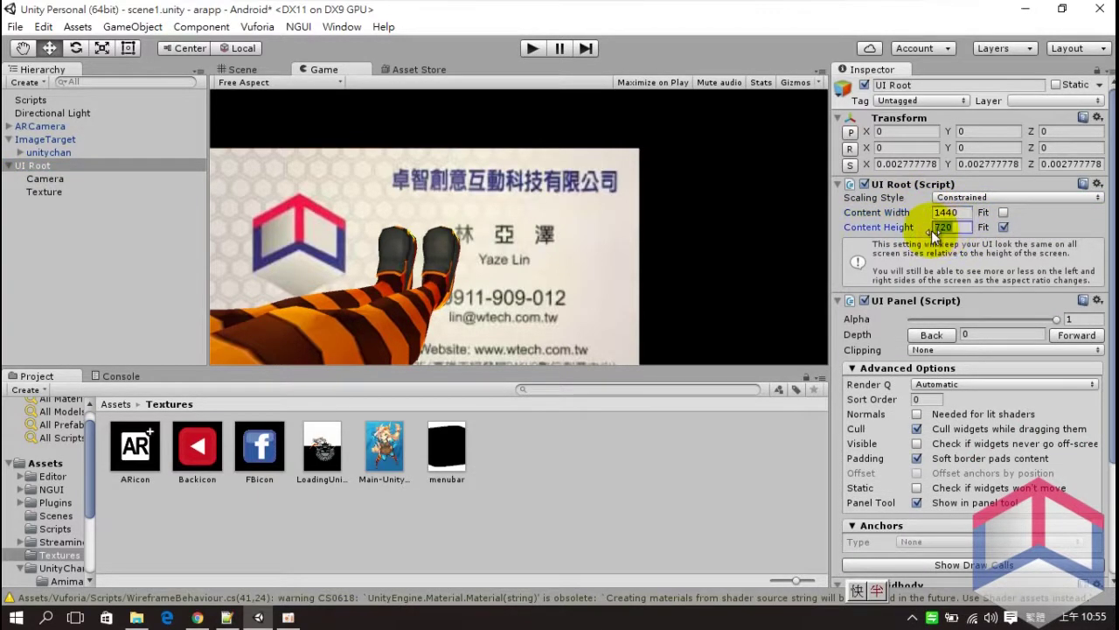
pyautogui.write('1920')
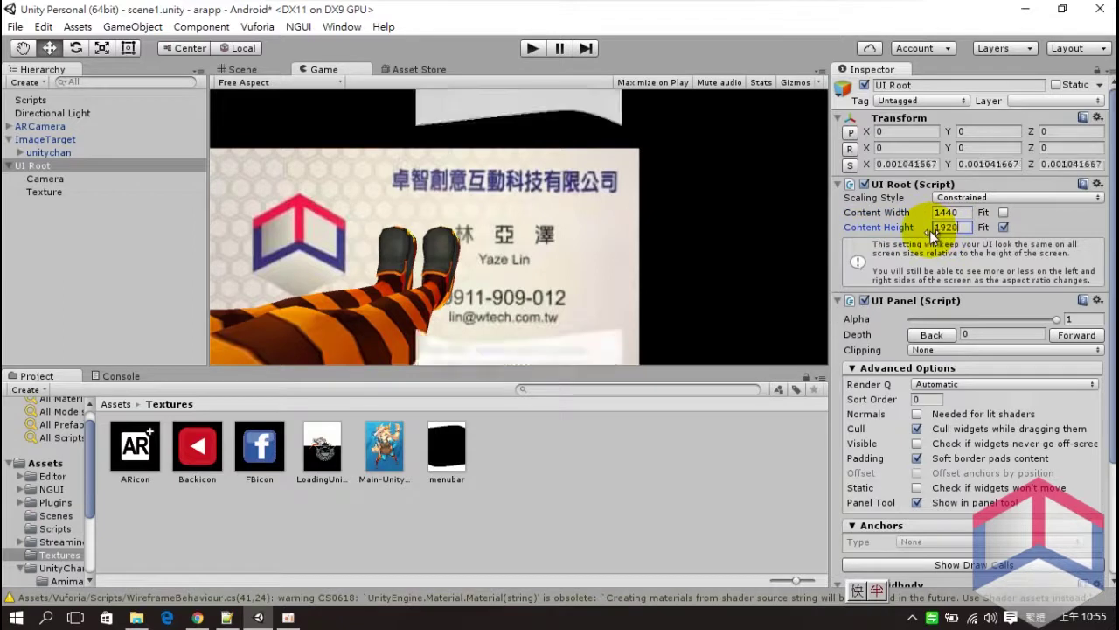
pyautogui.click(946, 213)
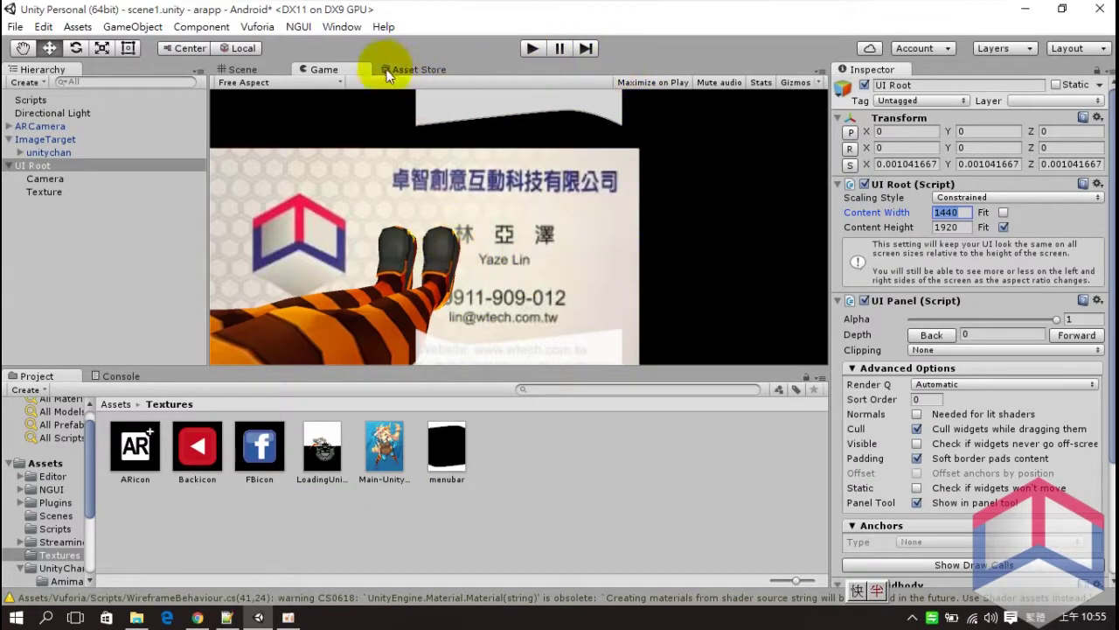
# Step: Preview the Game view at the 1440x1920 portrait resolution, then return to the Scene view
pyautogui.click(287, 82)
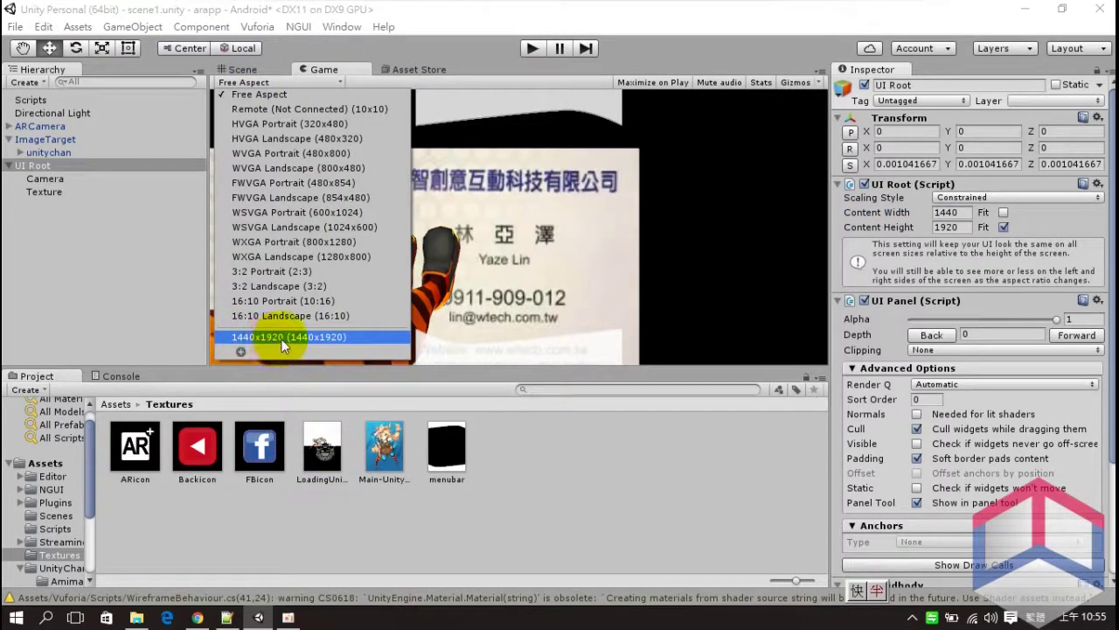
pyautogui.click(241, 351)
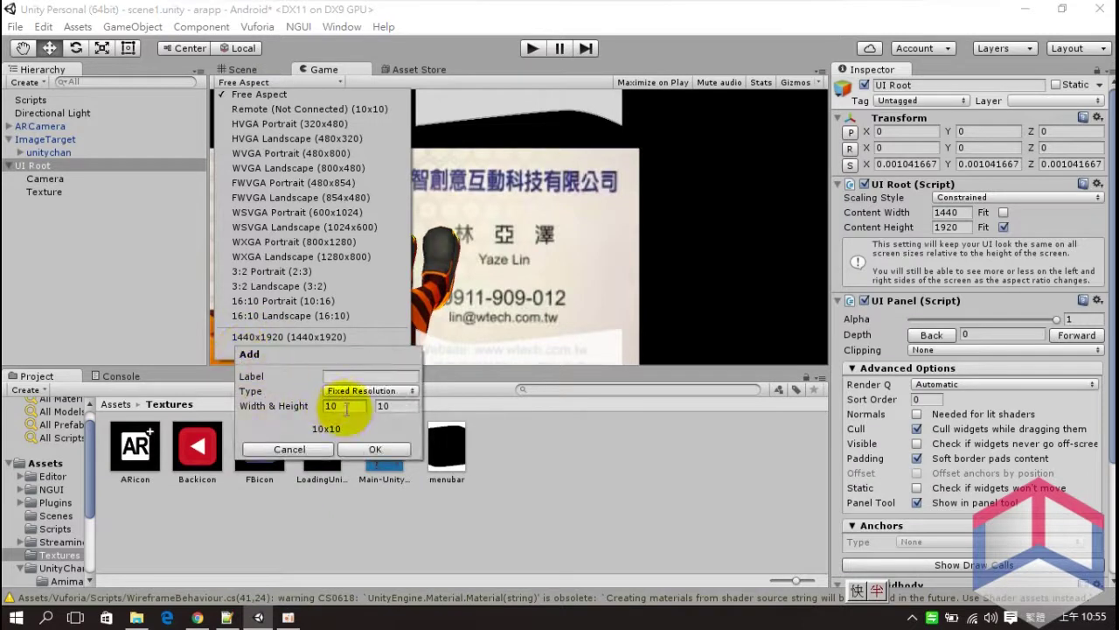
pyautogui.click(291, 449)
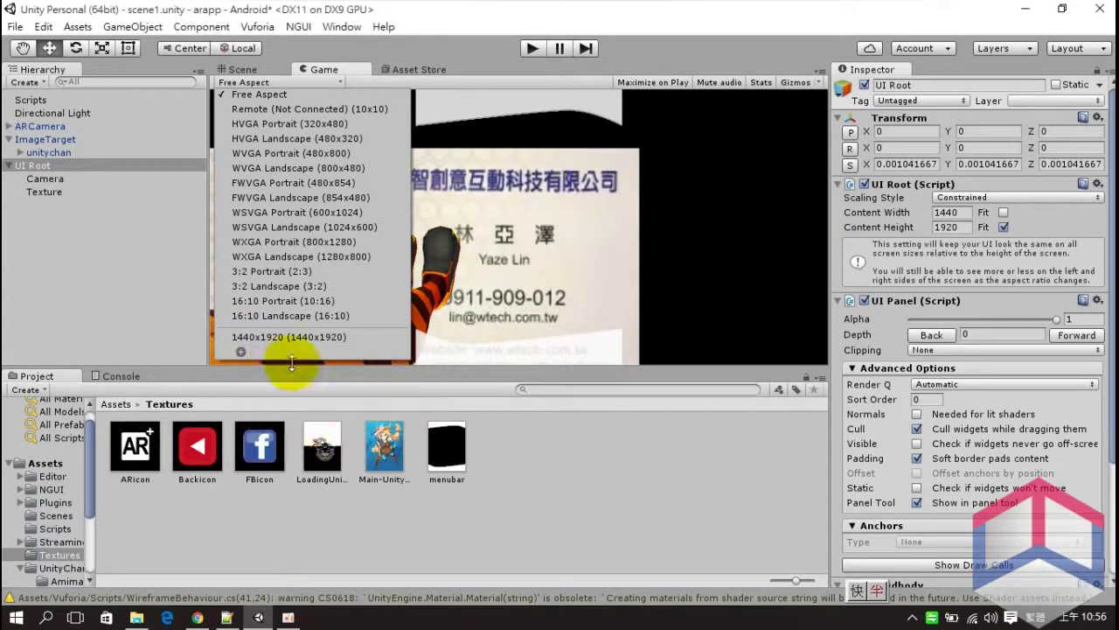
pyautogui.click(276, 339)
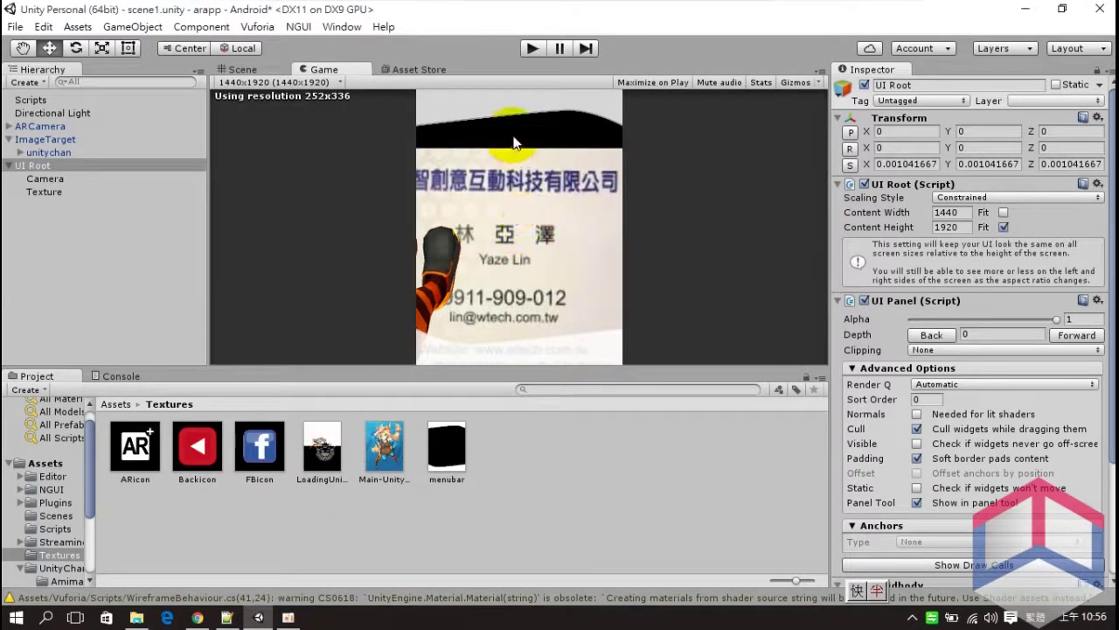
pyautogui.click(255, 70)
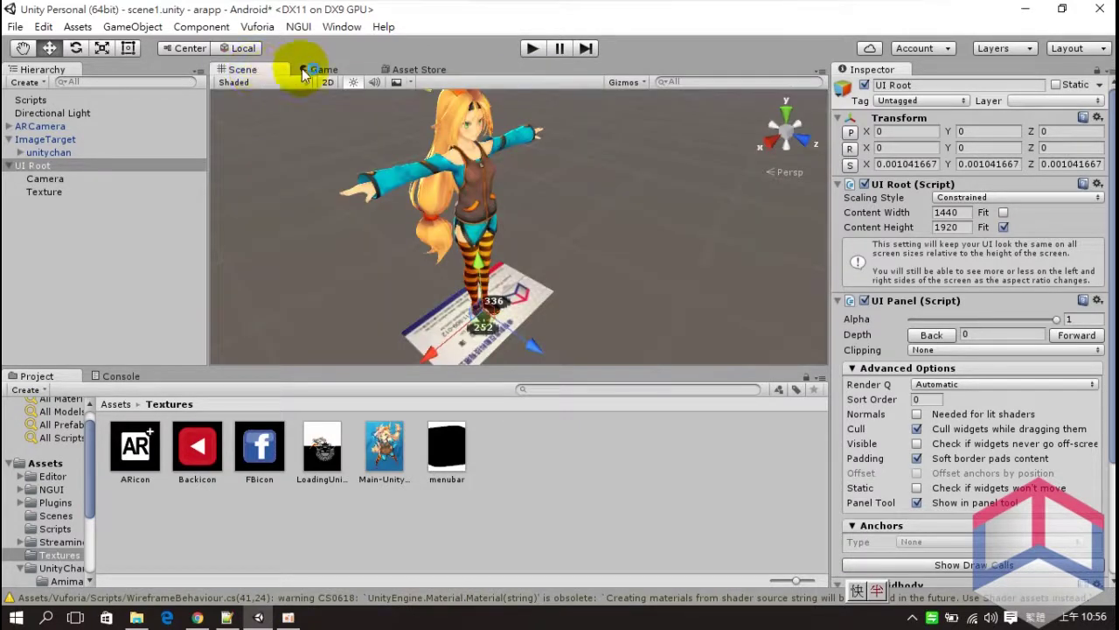
# Step: Rename the Texture object under UI Root to MenuBG
pyautogui.click(67, 191)
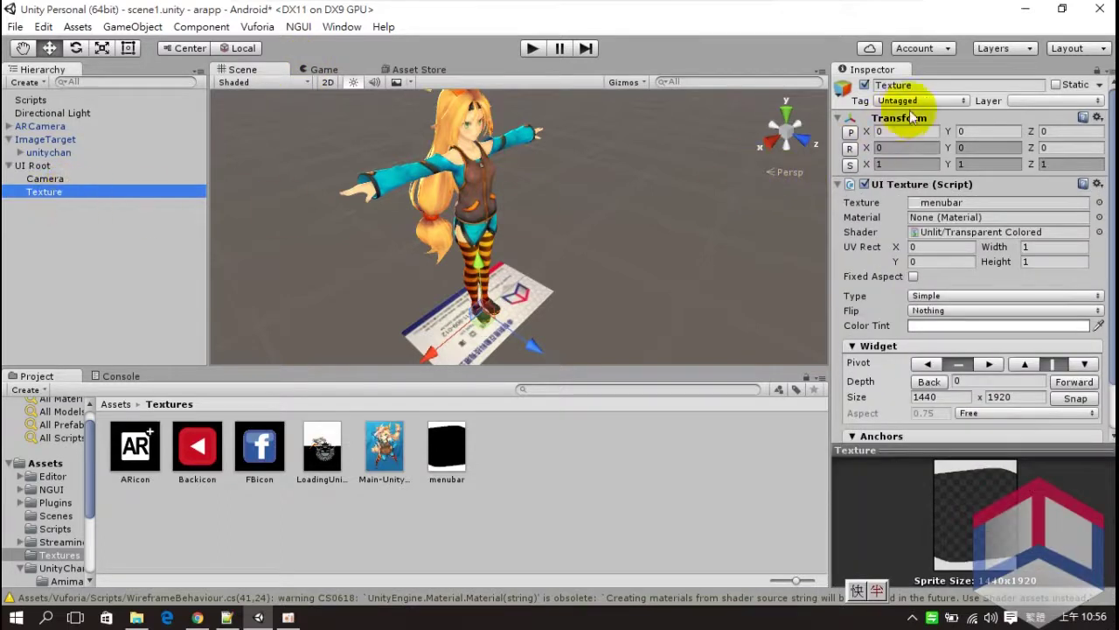
pyautogui.click(924, 85)
pyautogui.write('e')
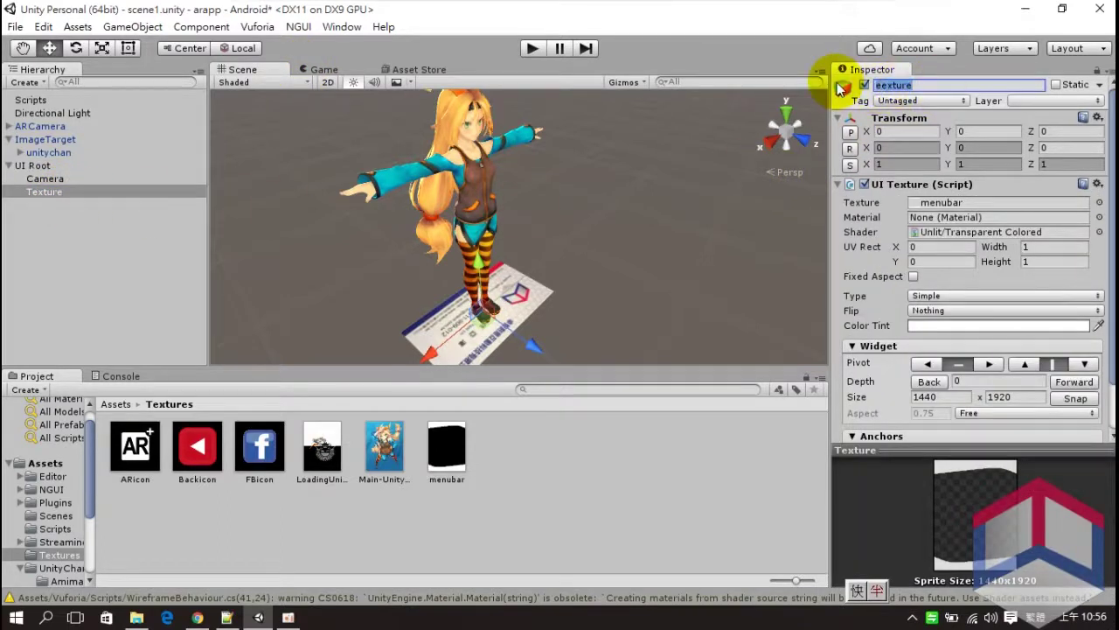
pyautogui.write('MenuBG')
pyautogui.press('Return')
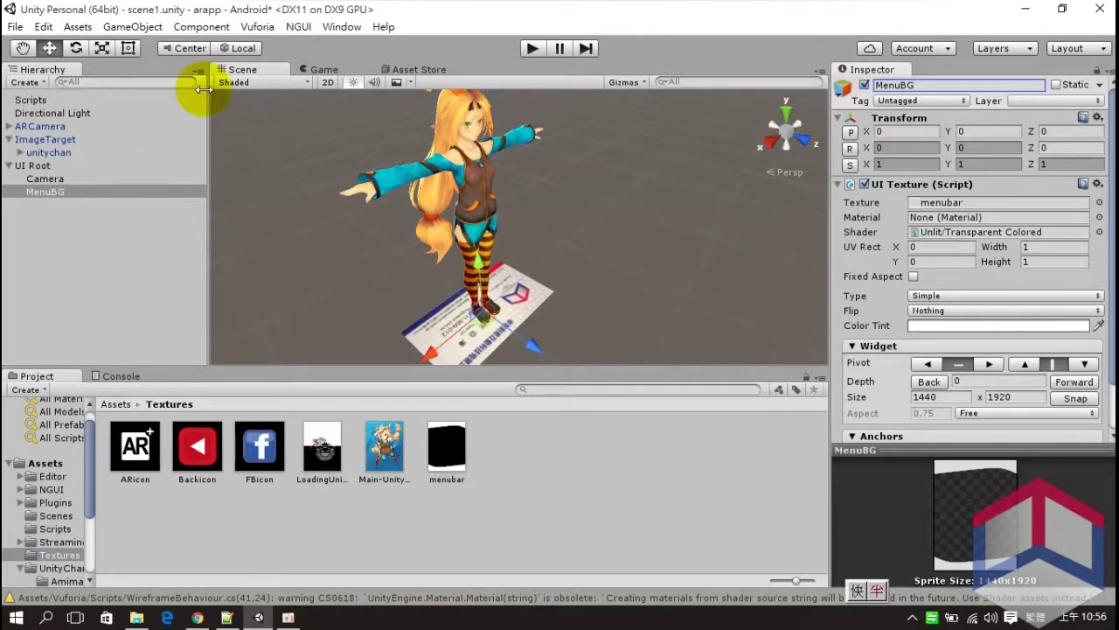
# Step: Create a new NGUI Texture under UI Root showing Backicon at its native 256×256
pyautogui.click(151, 29)
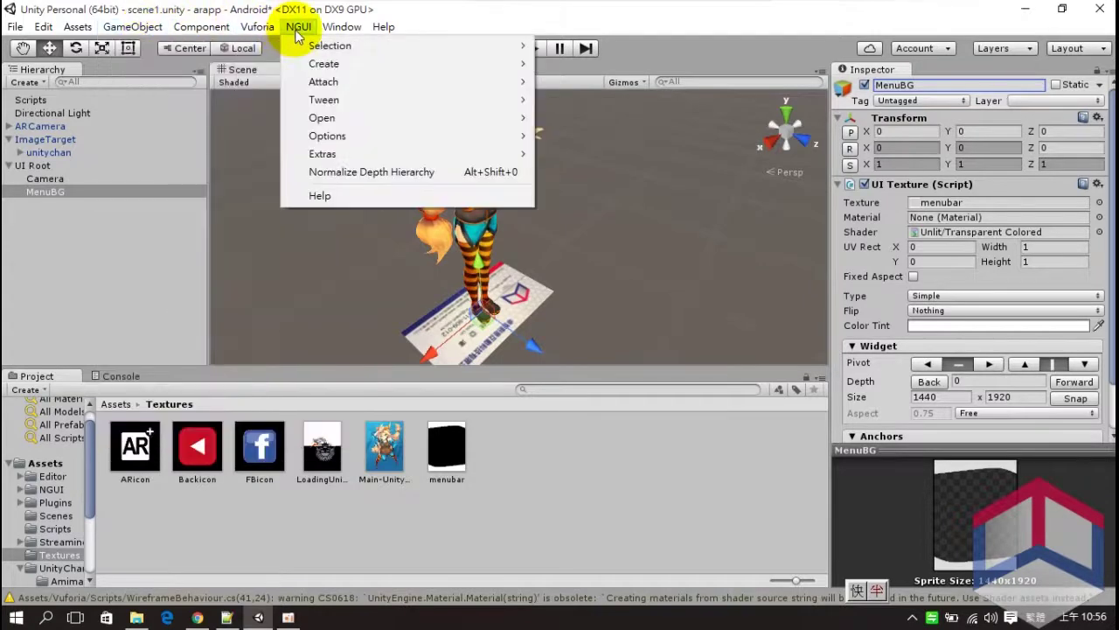
pyautogui.moveTo(329, 66)
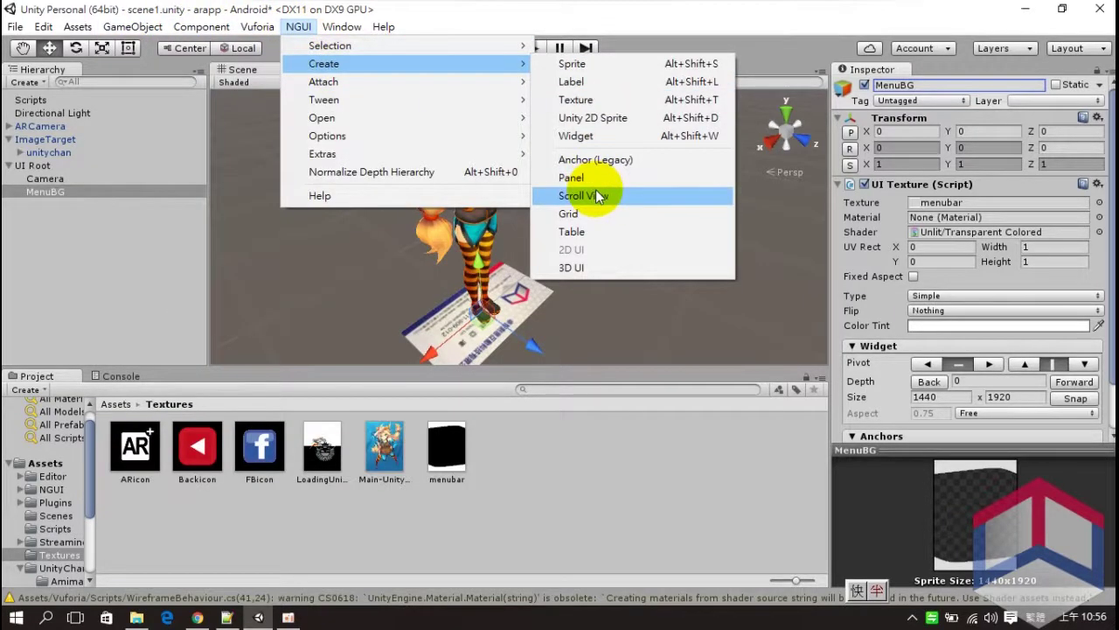
pyautogui.click(586, 99)
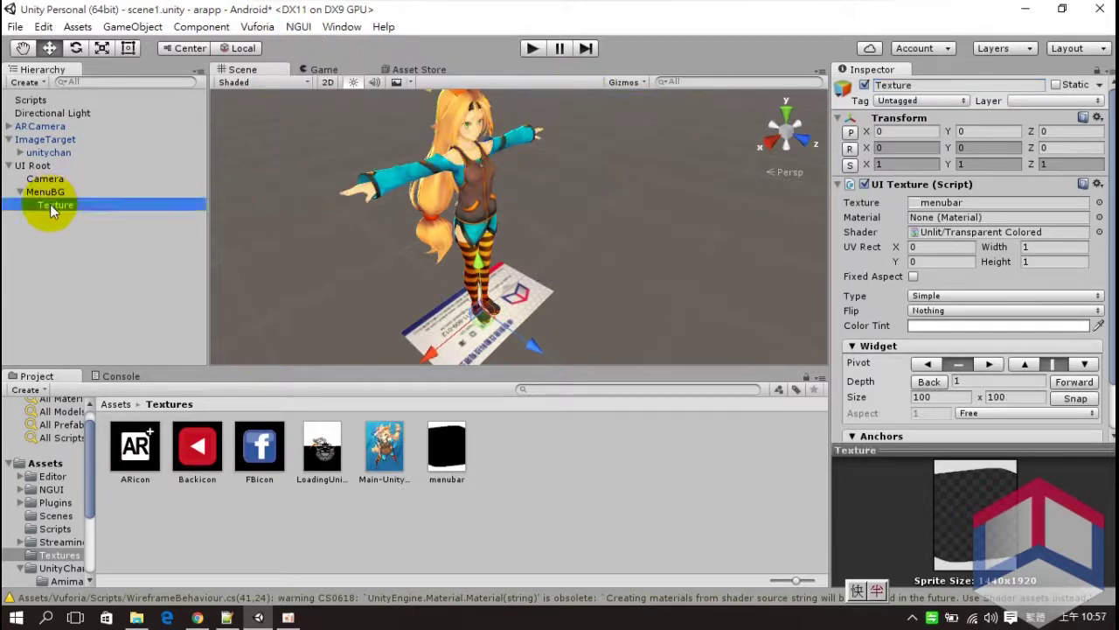
pyautogui.moveTo(50, 206); pyautogui.dragTo(60, 166)
pyautogui.moveTo(198, 444)
pyautogui.mouseDown()
pyautogui.moveTo(970, 214)
pyautogui.moveTo(969, 204)
pyautogui.mouseUp()
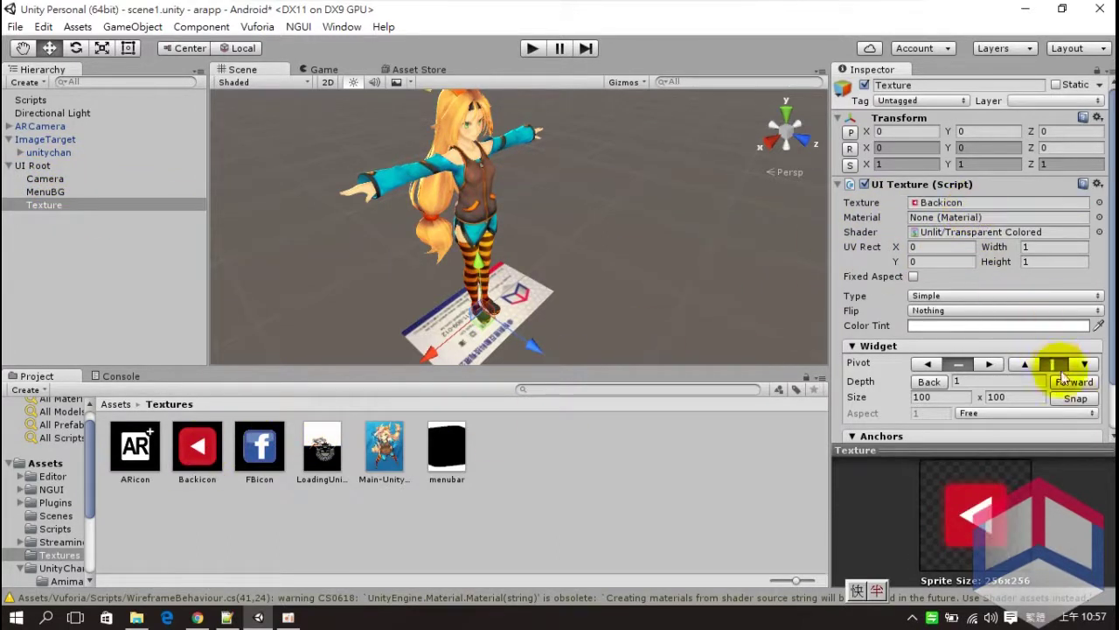
pyautogui.click(1076, 399)
# Step: Position the Backicon texture at X -380, Y 840 near the top-left
pyautogui.click(319, 69)
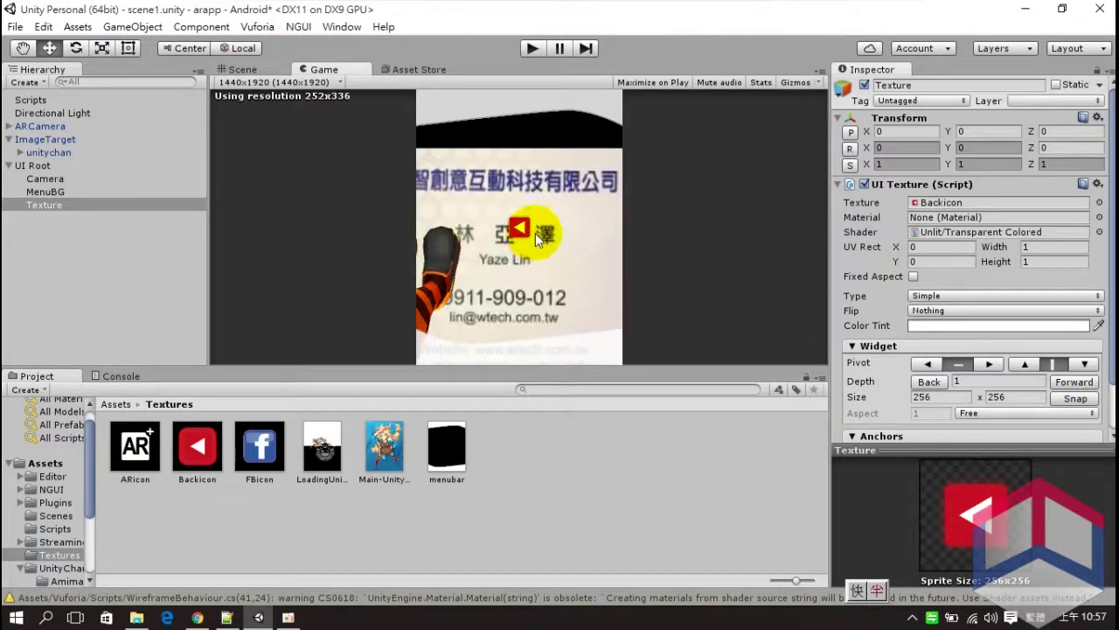
pyautogui.click(925, 132)
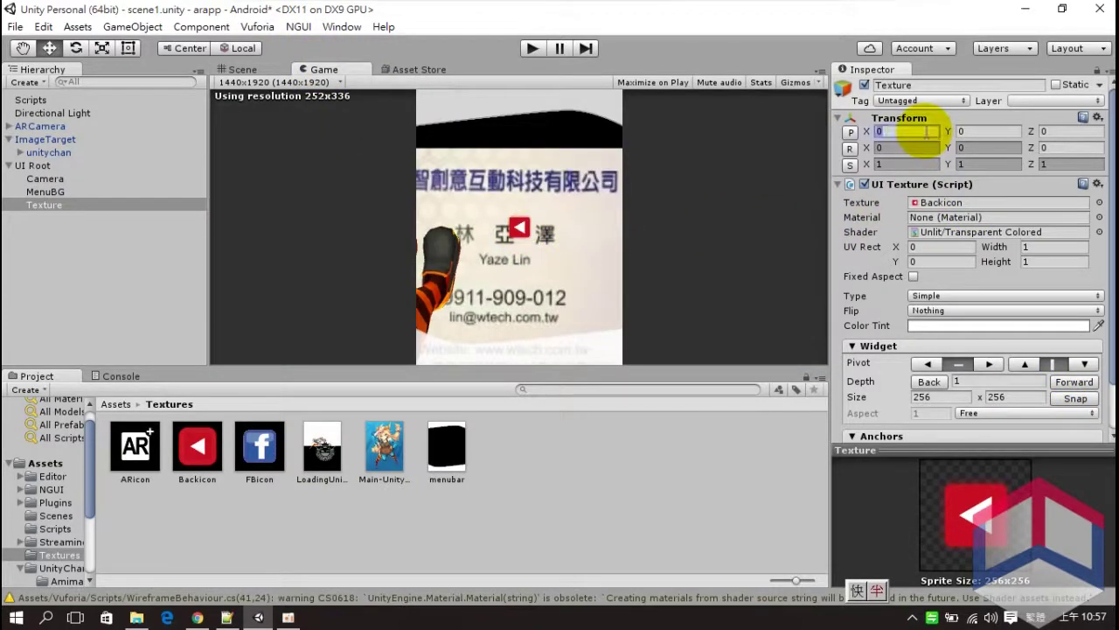
pyautogui.write('-400')
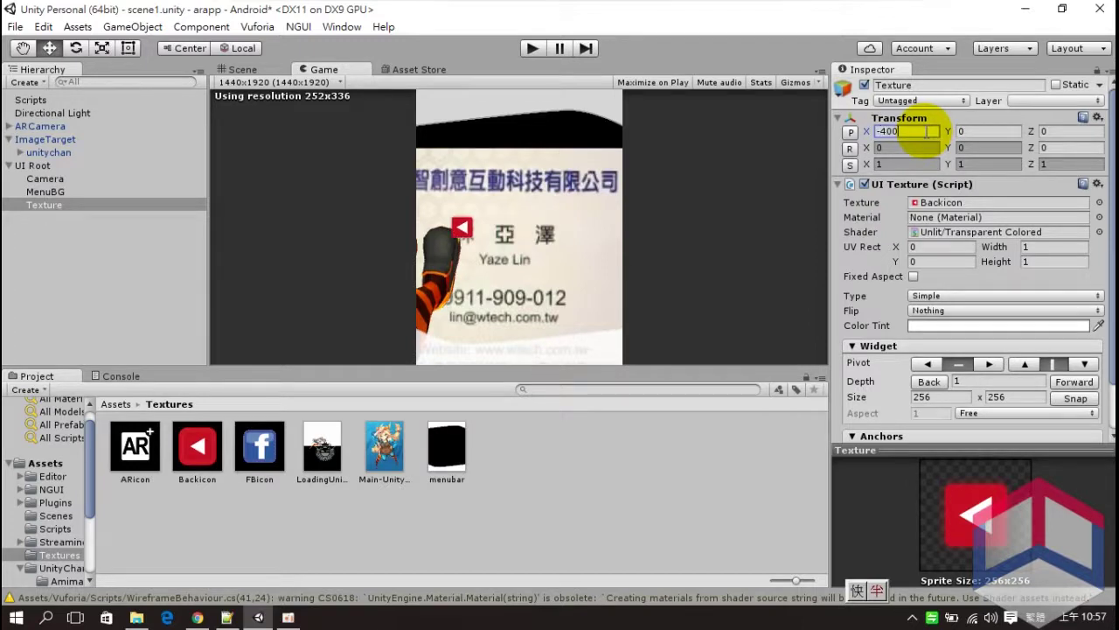
pyautogui.doubleClick(923, 131)
pyautogui.write('-380')
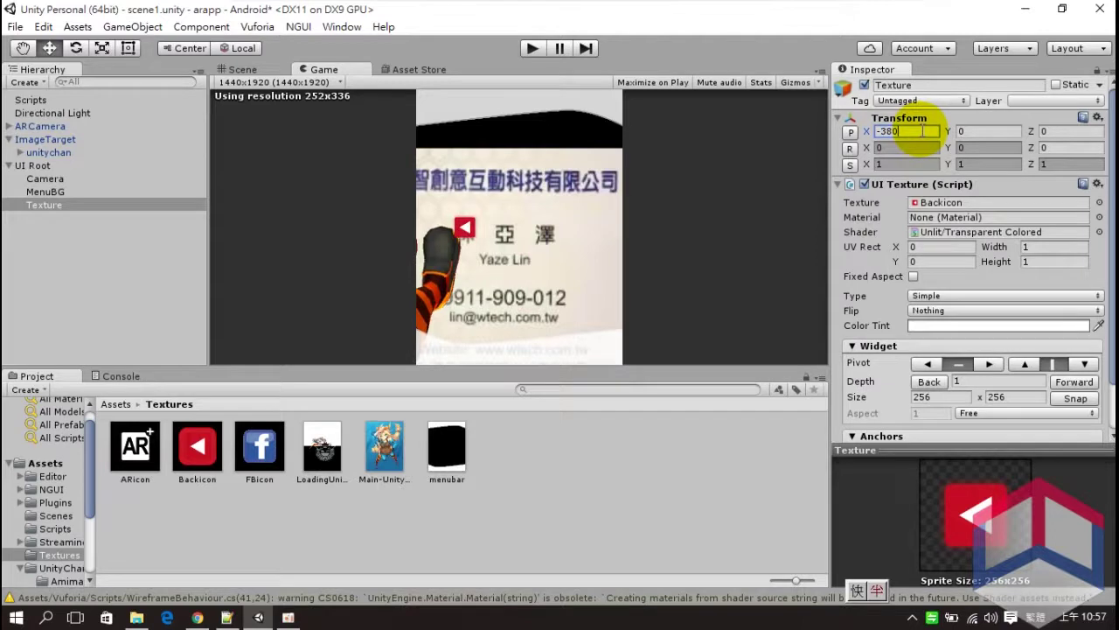
pyautogui.click(964, 131)
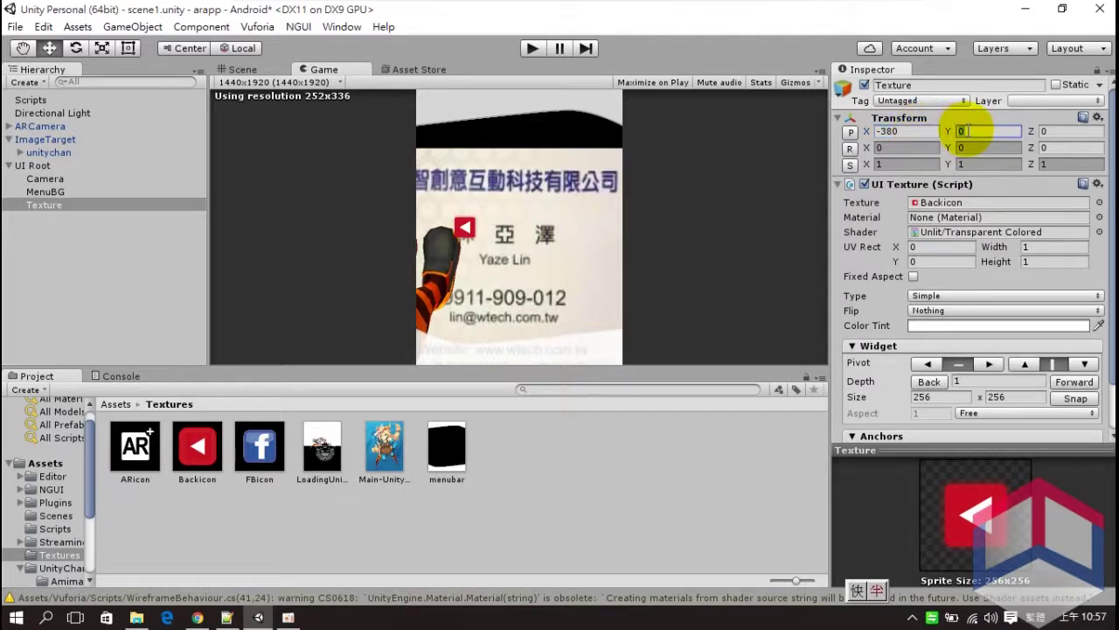
pyautogui.write('600')
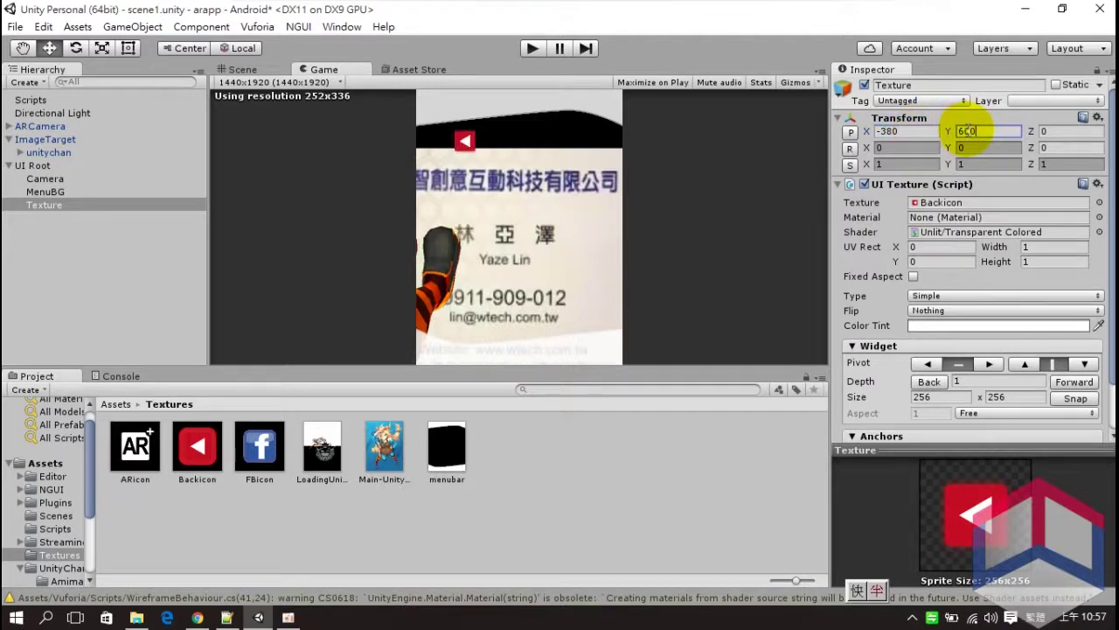
pyautogui.press('BackSpace')
pyautogui.press('BackSpace')
pyautogui.press('BackSpace')
pyautogui.write('840')
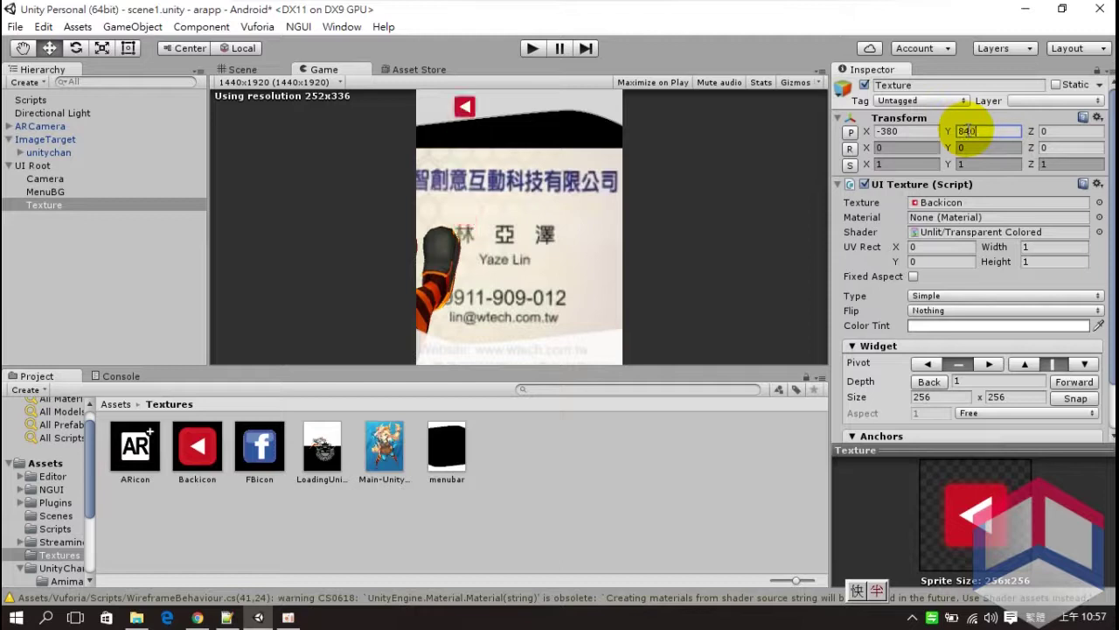
pyautogui.click(1068, 131)
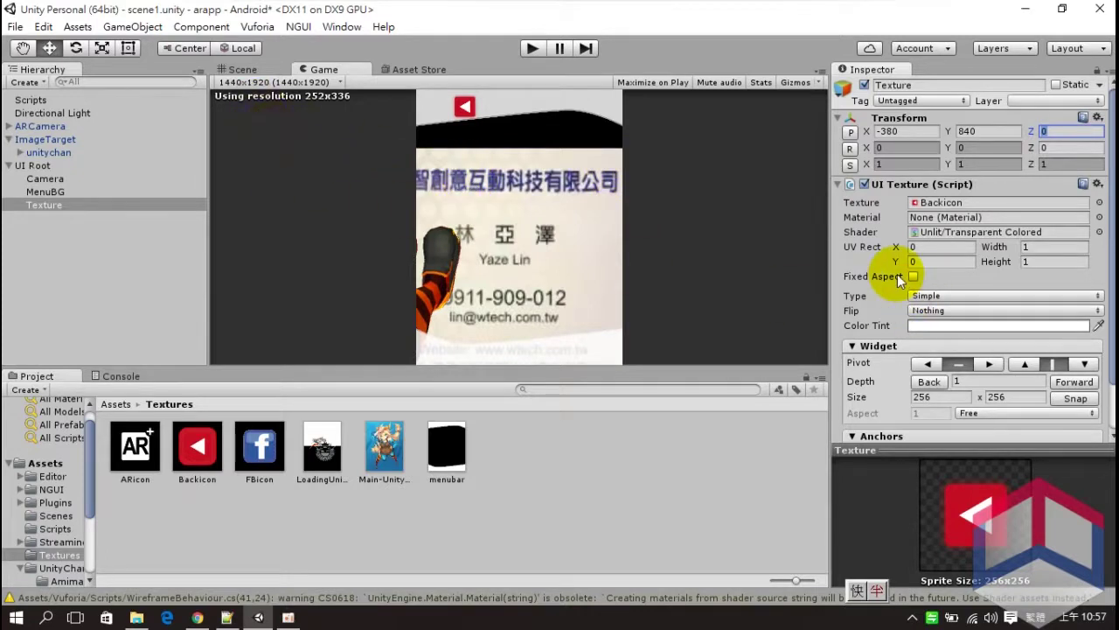
pyautogui.click(39, 101)
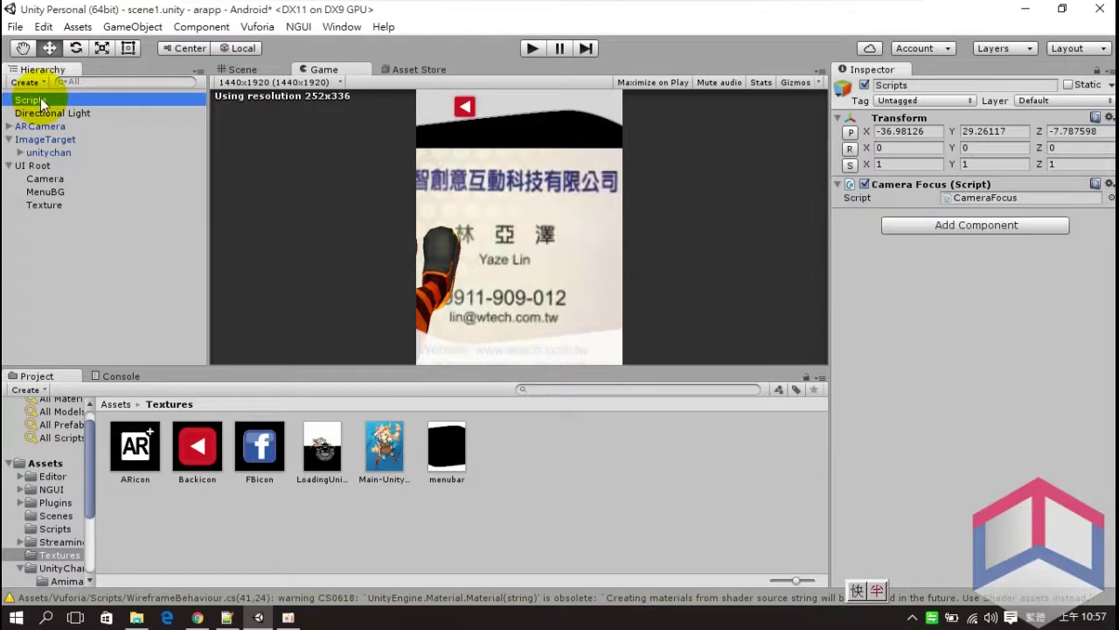
# Step: Abandon the 'butt' component search, then open Import New Asset from the Scripts folder
pyautogui.click(960, 228)
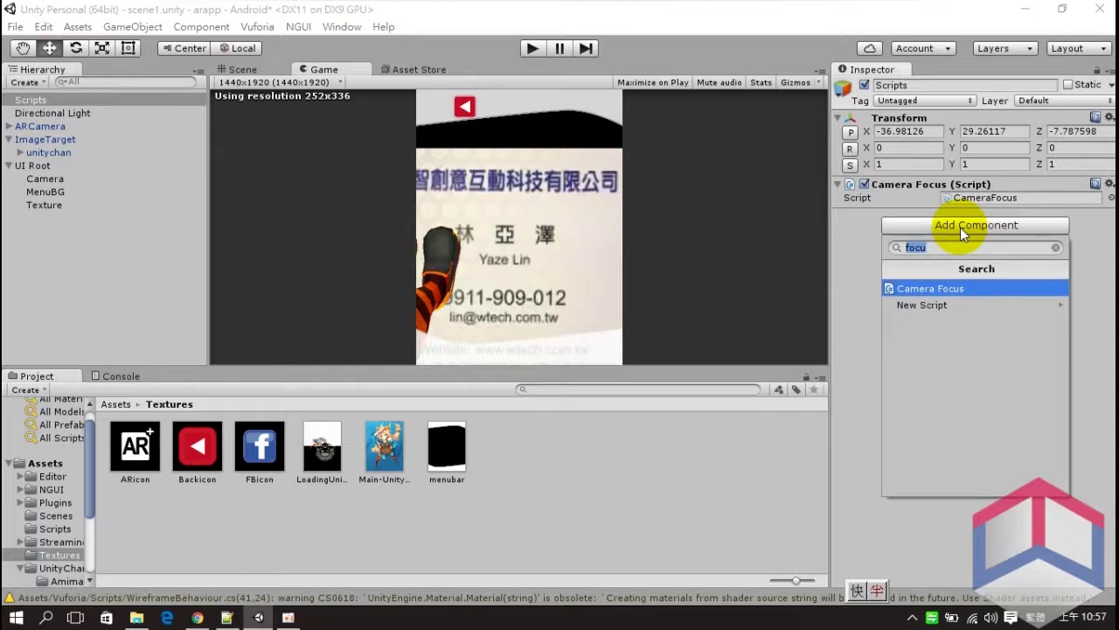
pyautogui.write('butt')
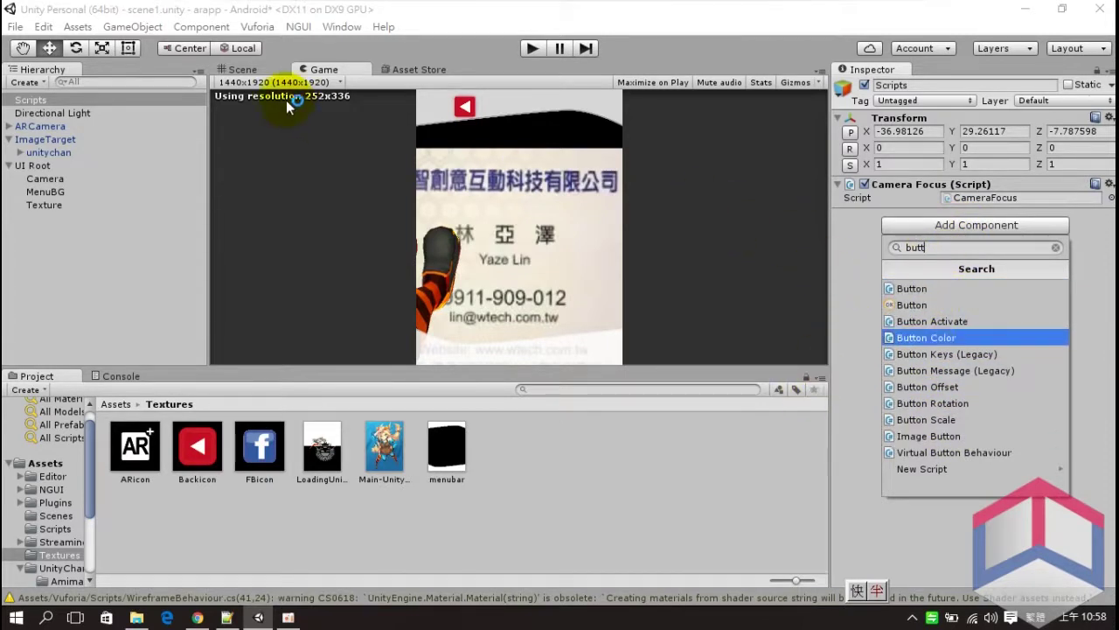
pyautogui.click(60, 531)
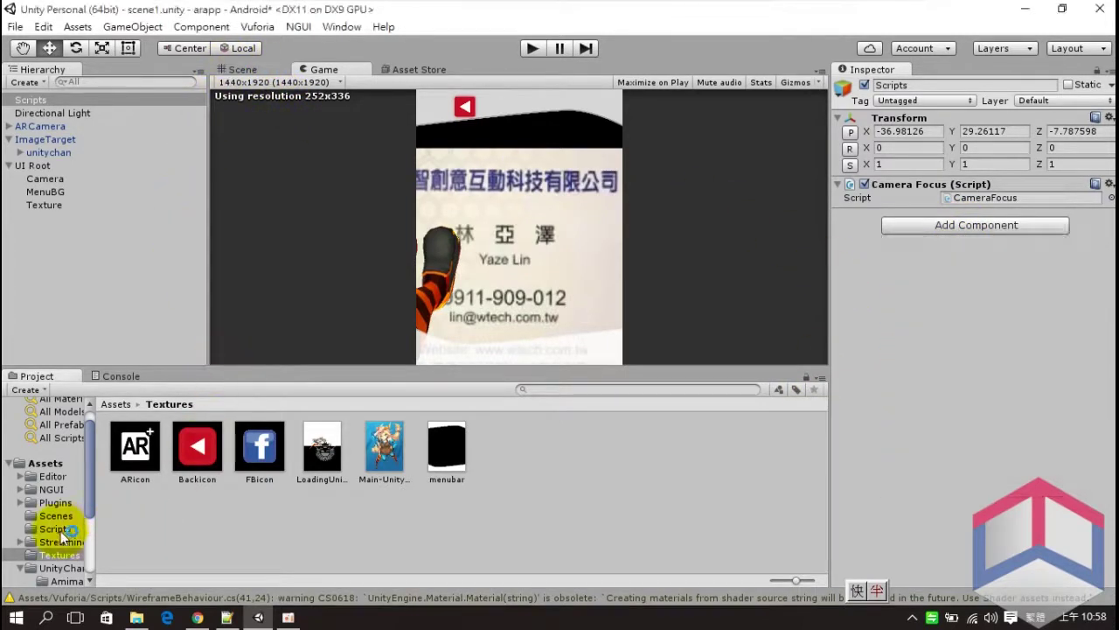
pyautogui.click(61, 531)
pyautogui.rightClick(335, 499)
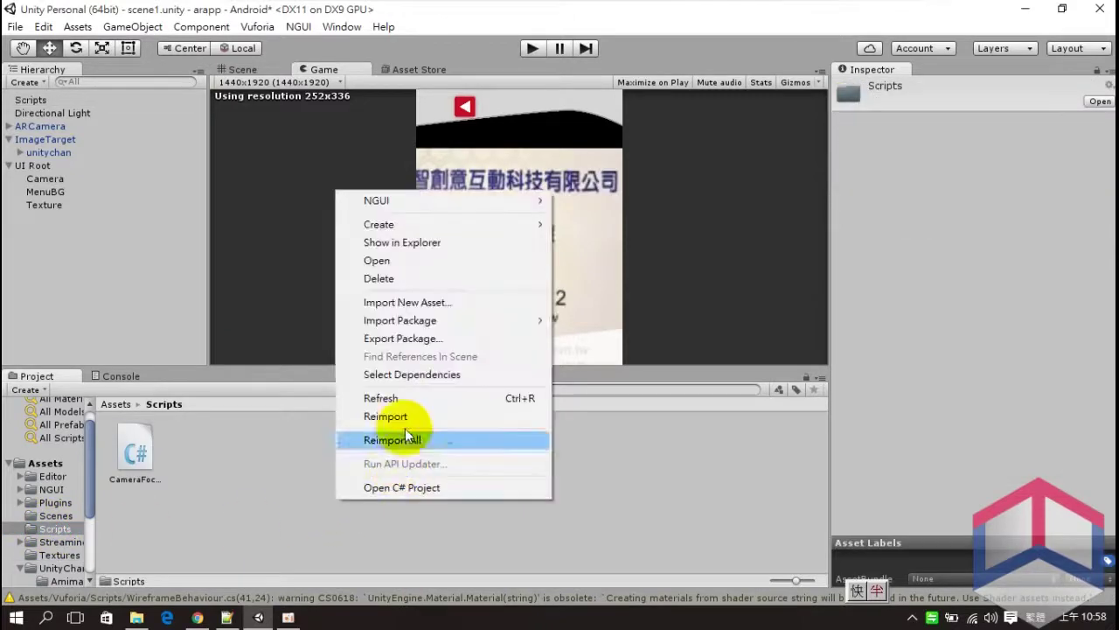
pyautogui.click(385, 302)
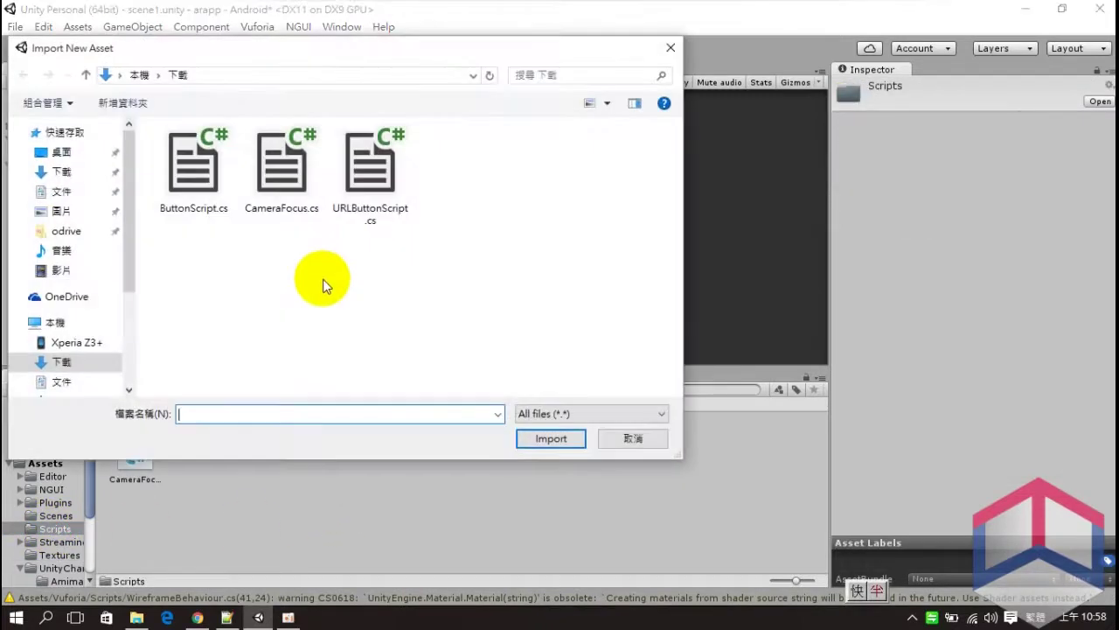
# Step: Import ButtonScript.cs into the Scripts folder and select the Scripts object
pyautogui.click(197, 147)
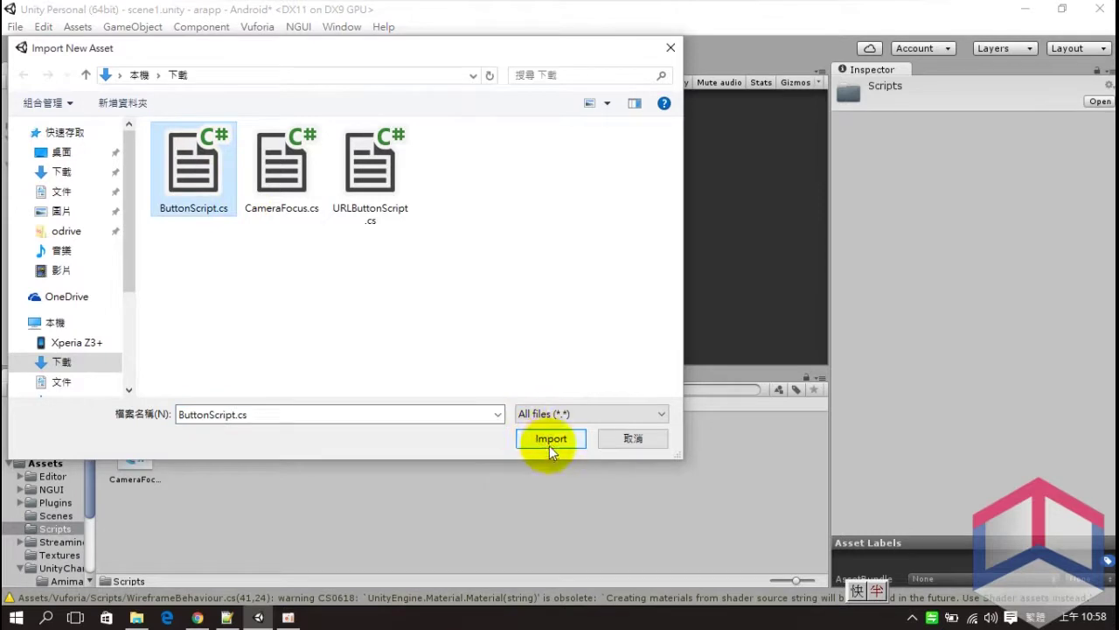
pyautogui.click(549, 440)
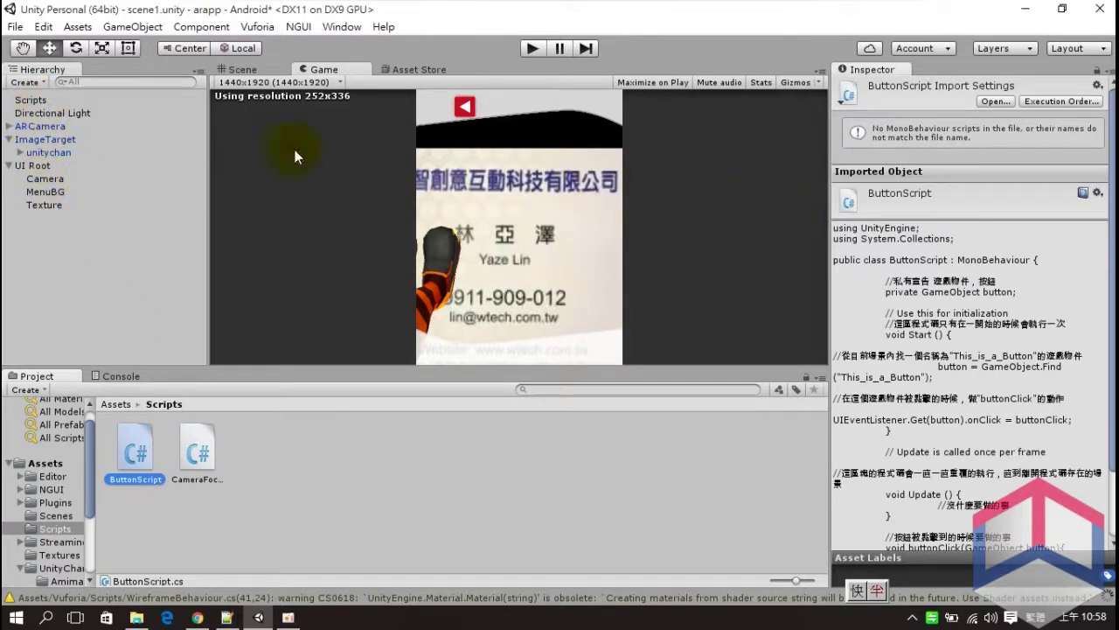
pyautogui.click(31, 100)
# Step: Attach Button Script to the Scripts object and open its code in Visual Studio
pyautogui.click(969, 225)
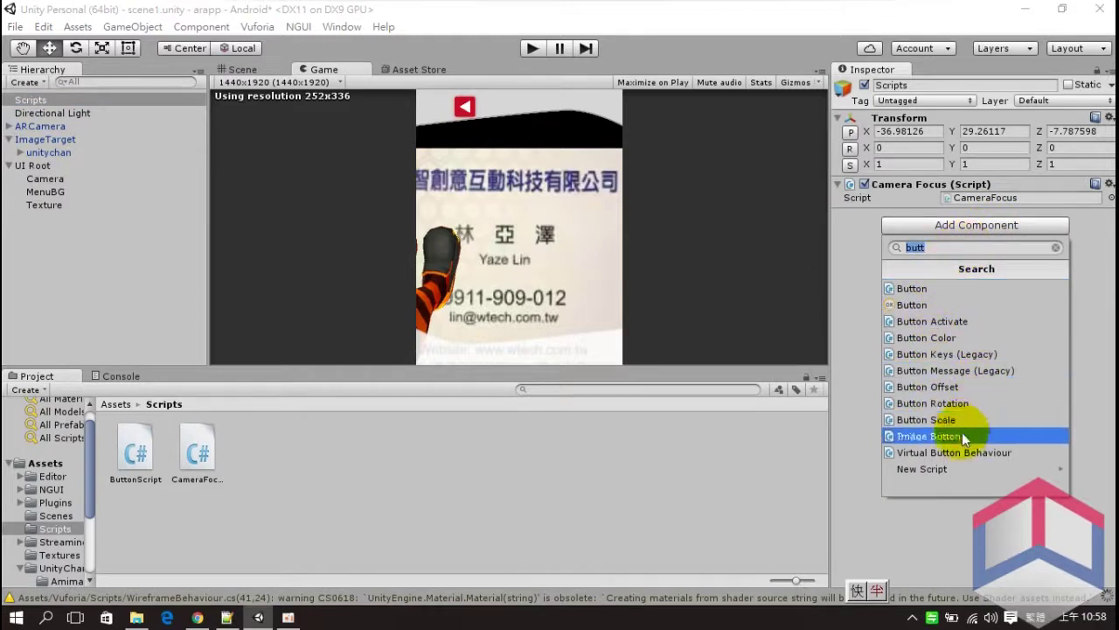
pyautogui.press('Escape')
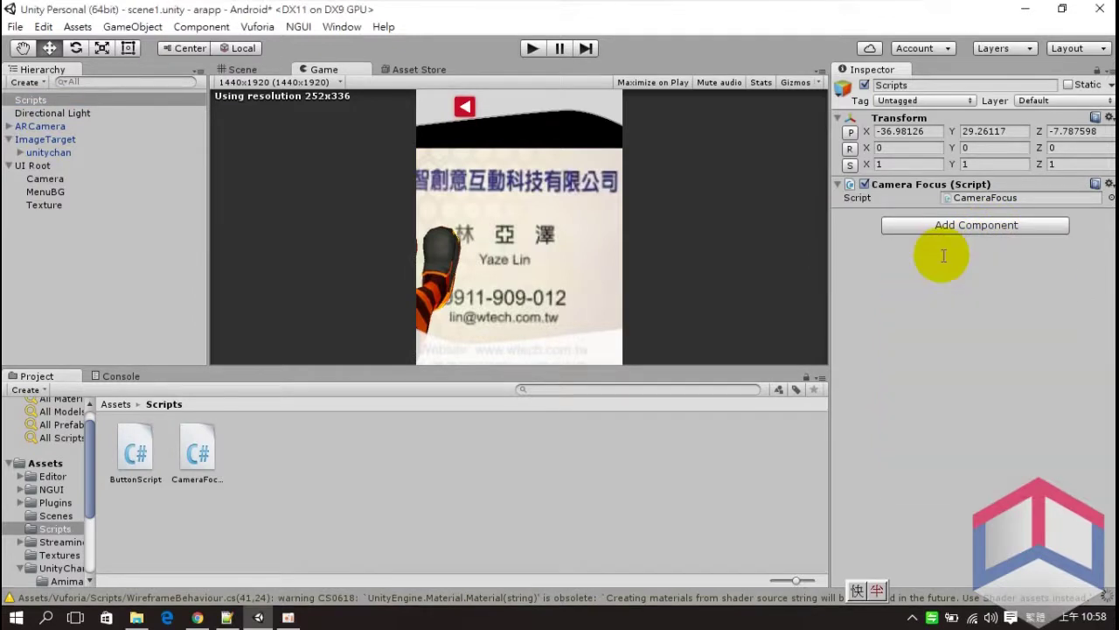
pyautogui.click(953, 229)
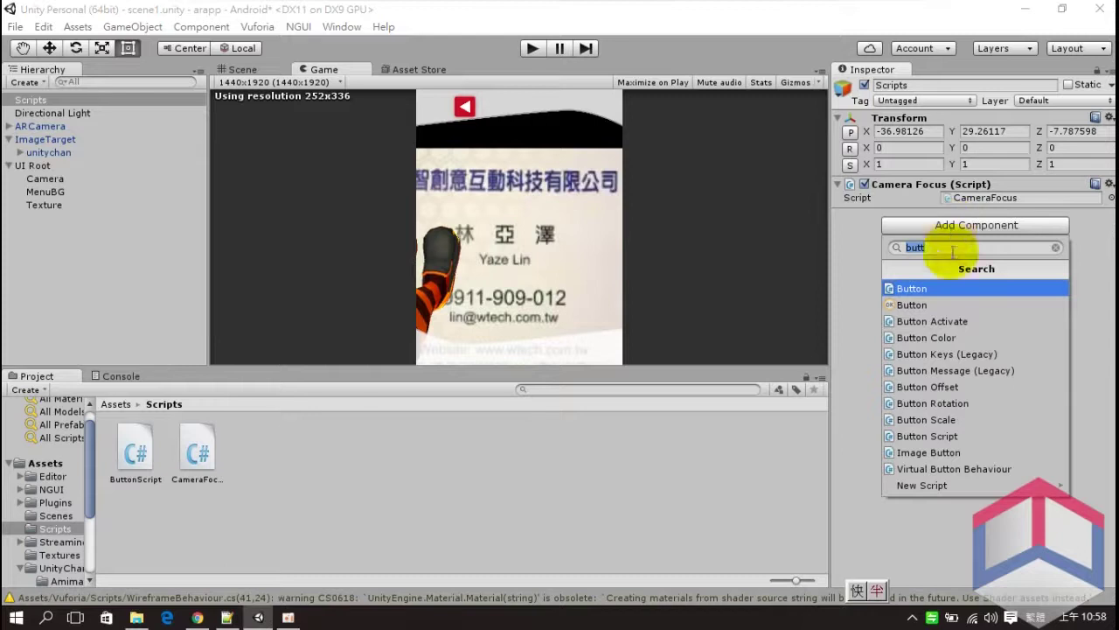
pyautogui.click(940, 436)
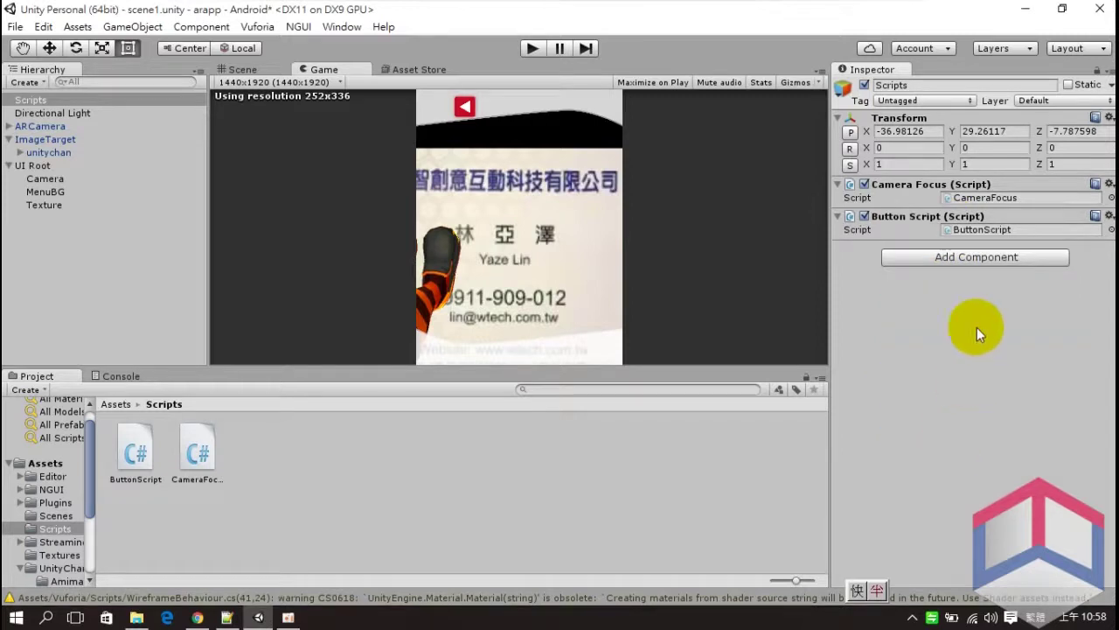
pyautogui.click(997, 230)
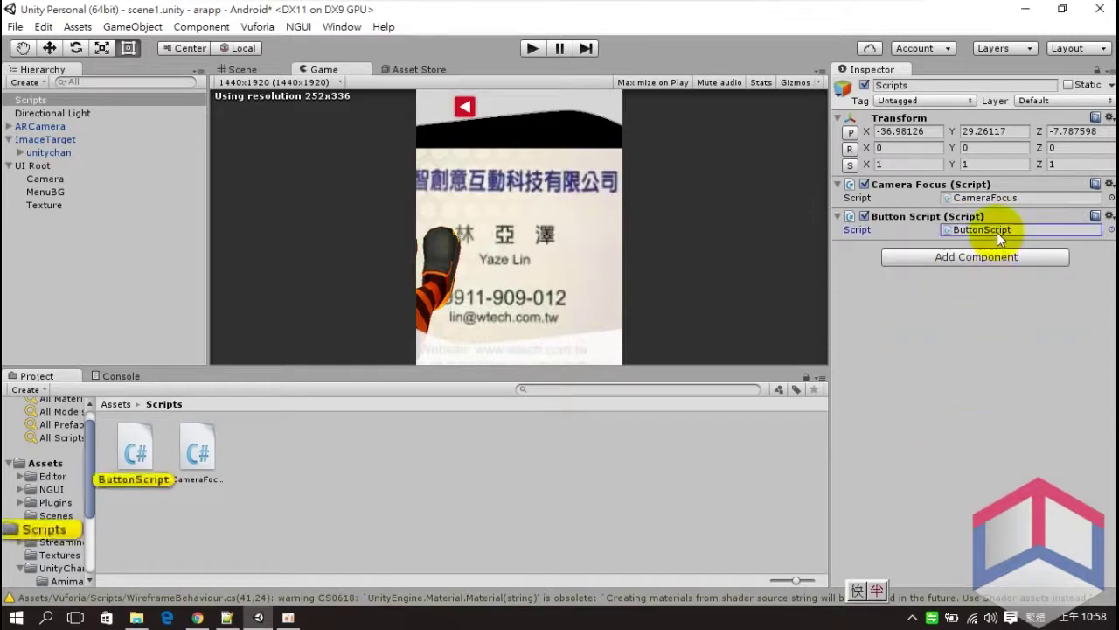
pyautogui.doubleClick(145, 448)
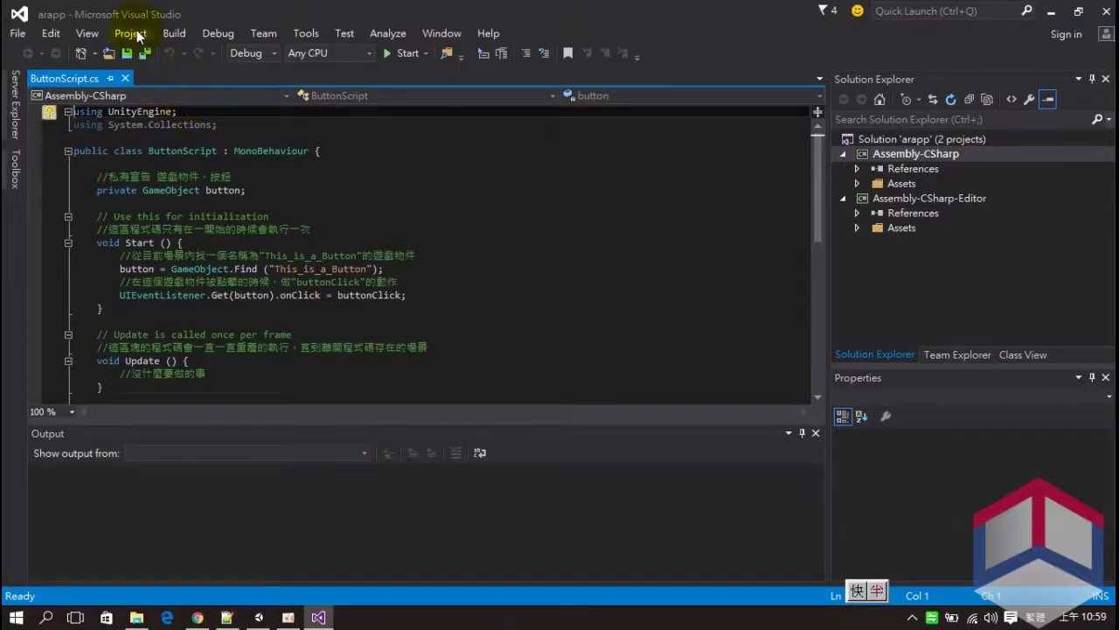
# Step: Review ButtonScript's private button field and the hard-coded "Scene2" in LoadLevel
pyautogui.doubleClick(119, 195)
pyautogui.scroll(-2, 292, 203)
pyautogui.scroll(-1, 292, 203)
pyautogui.scroll(1, 292, 203)
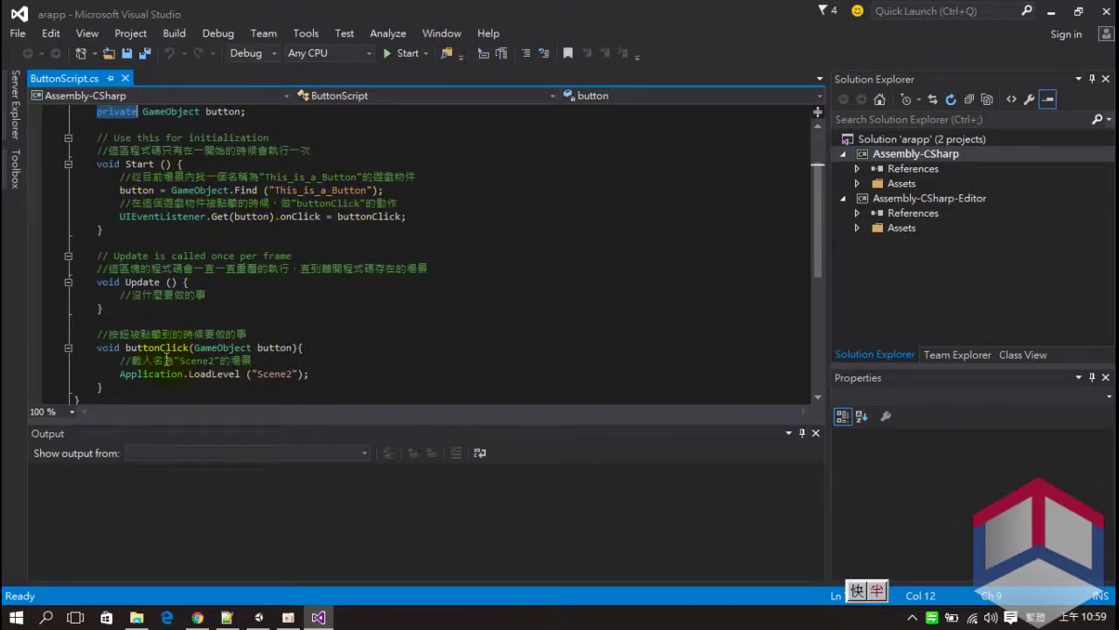
pyautogui.click(133, 374)
pyautogui.click(291, 375)
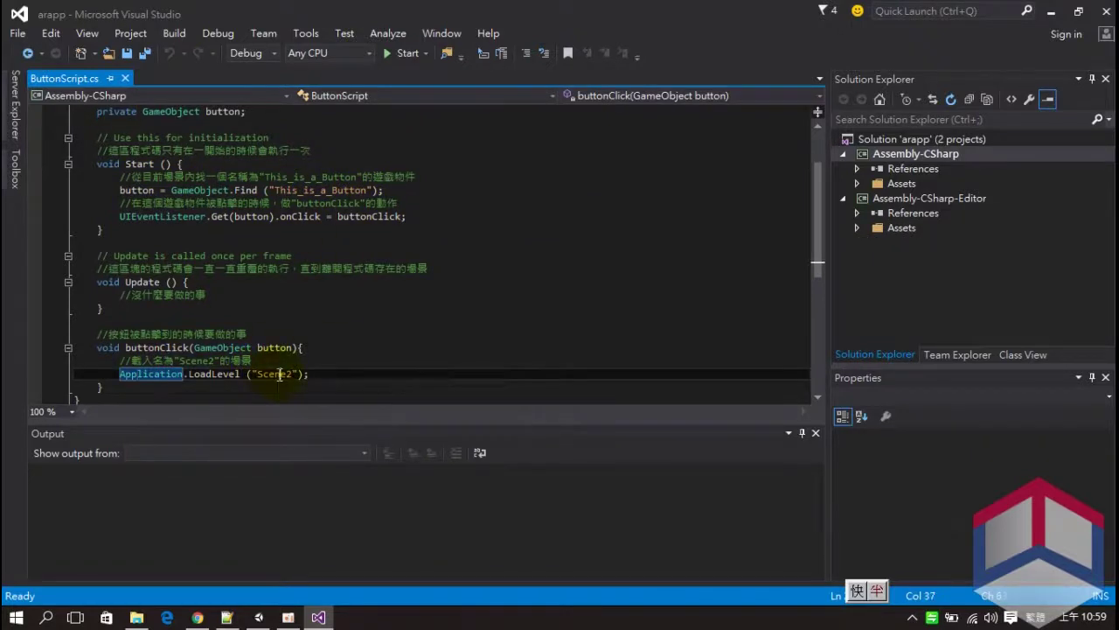
pyautogui.scroll(1, 181, 204)
pyautogui.scroll(1, 181, 204)
# Step: Make the button field public and add 'public string sceneName' below it
pyautogui.click(114, 190)
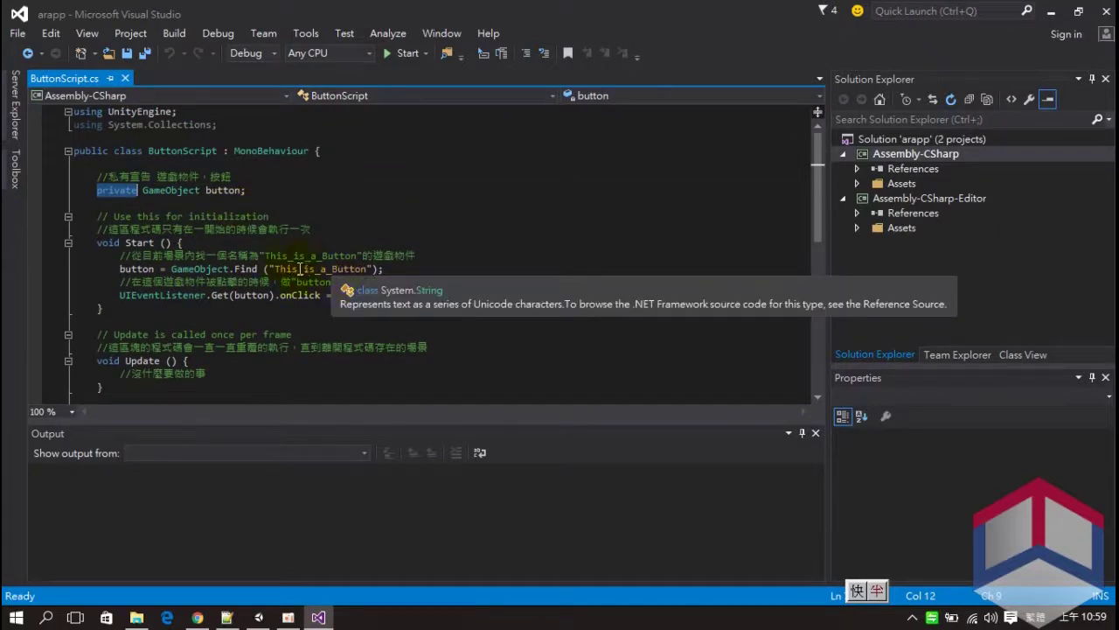
pyautogui.write('publ')
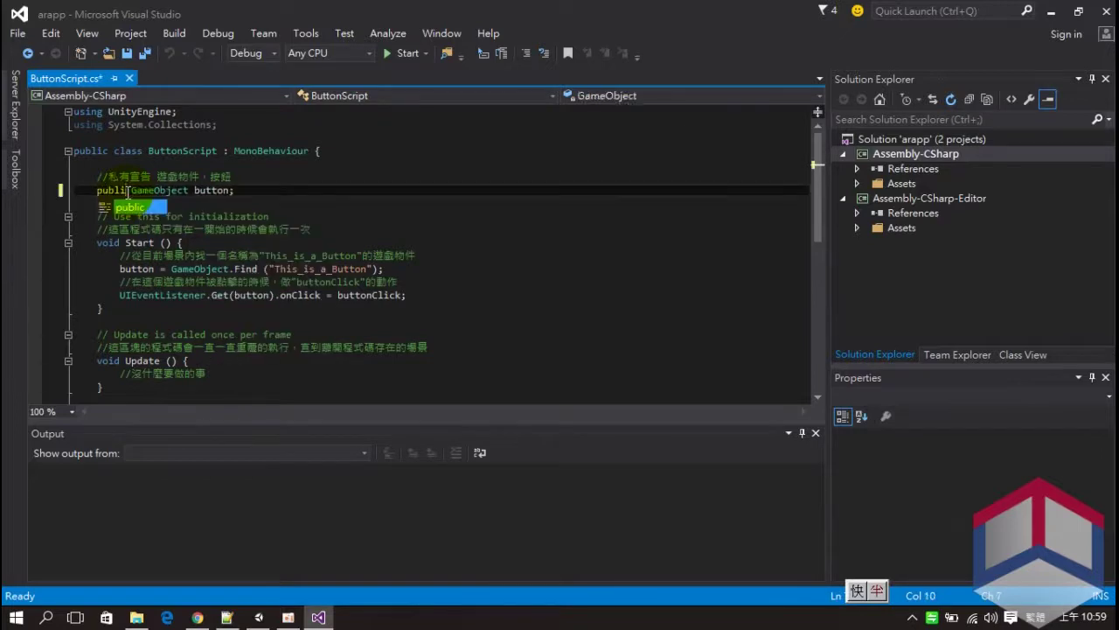
pyautogui.write('ic')
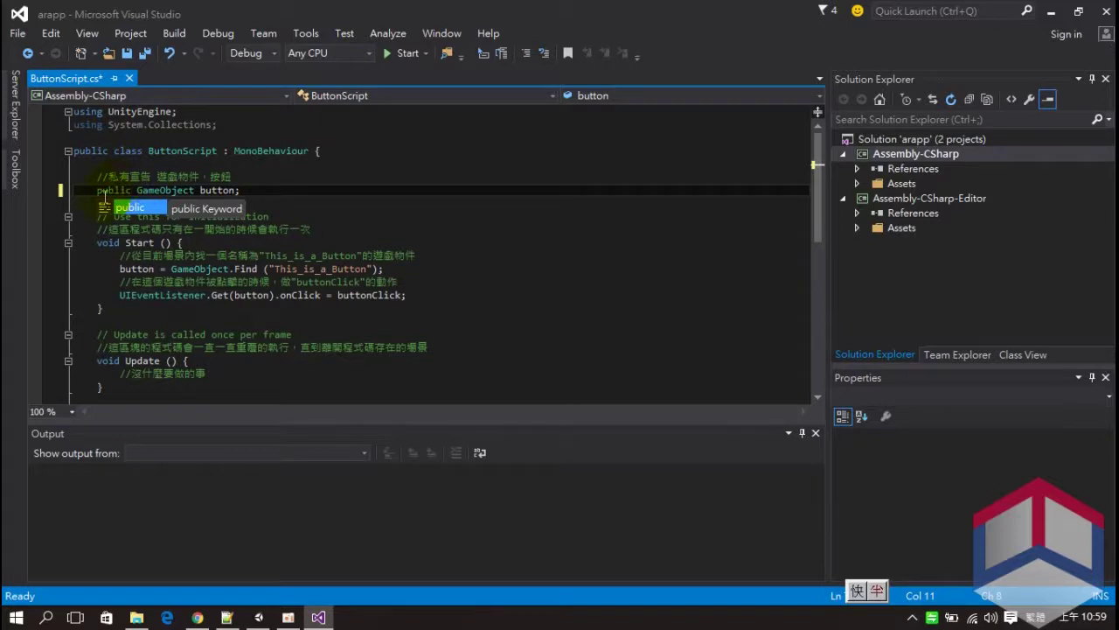
pyautogui.click(99, 232)
pyautogui.click(116, 202)
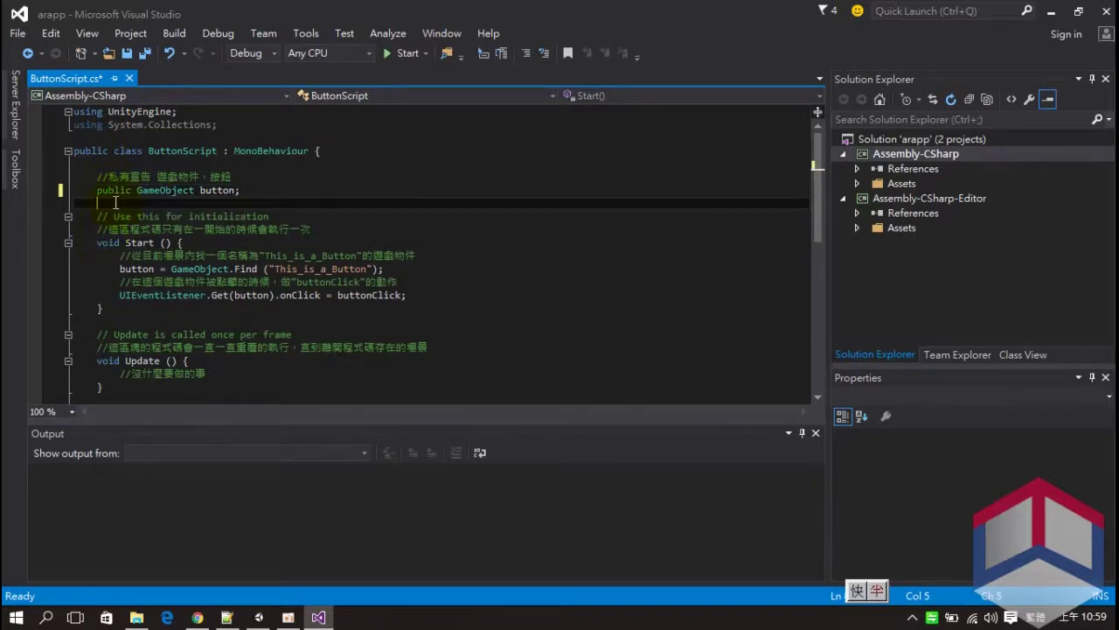
pyautogui.write('public')
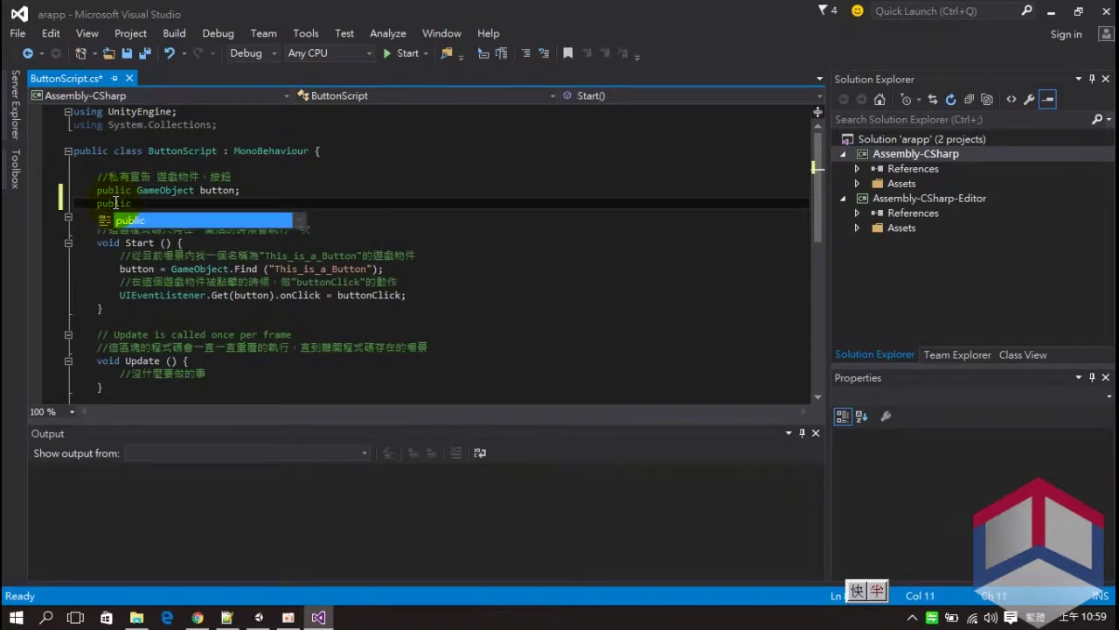
pyautogui.write(' string scene')
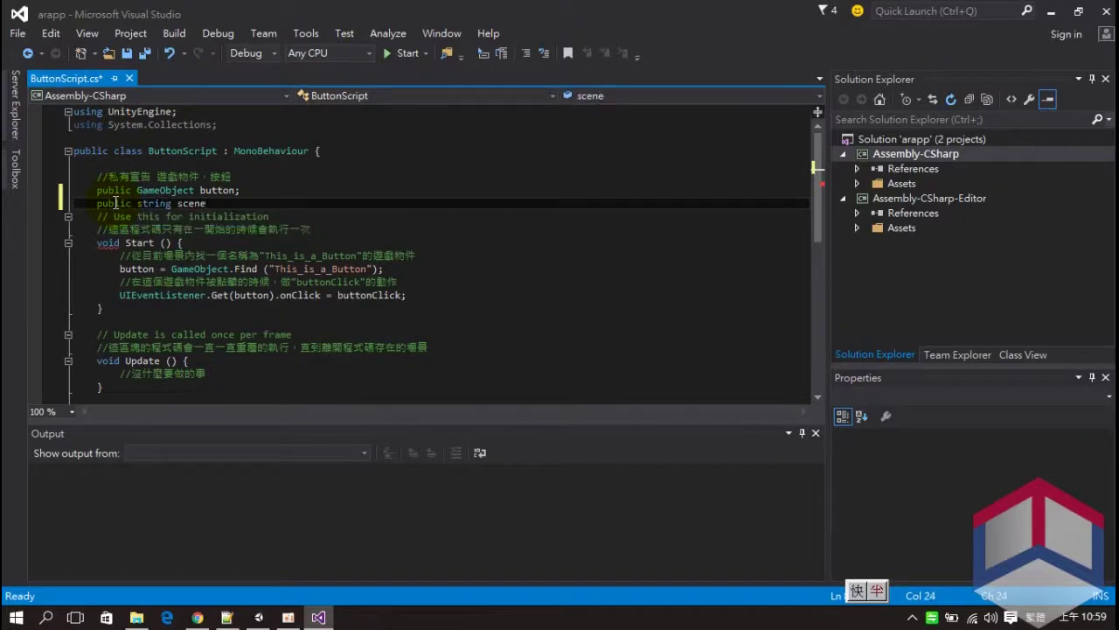
pyautogui.write('Name;')
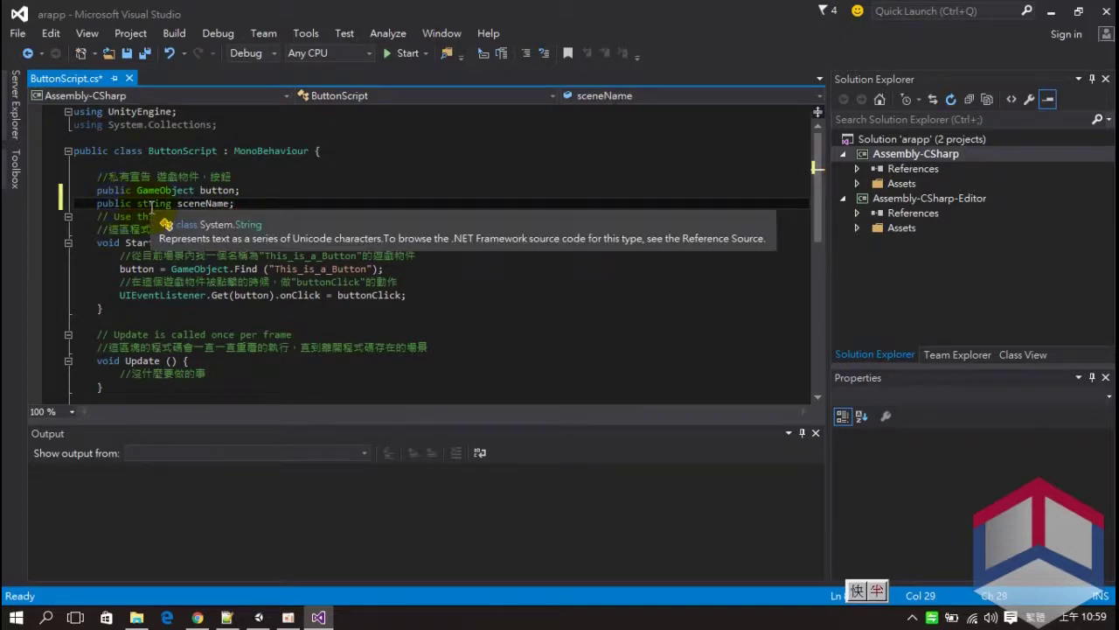
# Step: Comment out the GameObject.Find line in Start with //
pyautogui.click(118, 268)
pyautogui.click(71, 269)
pyautogui.write('//')
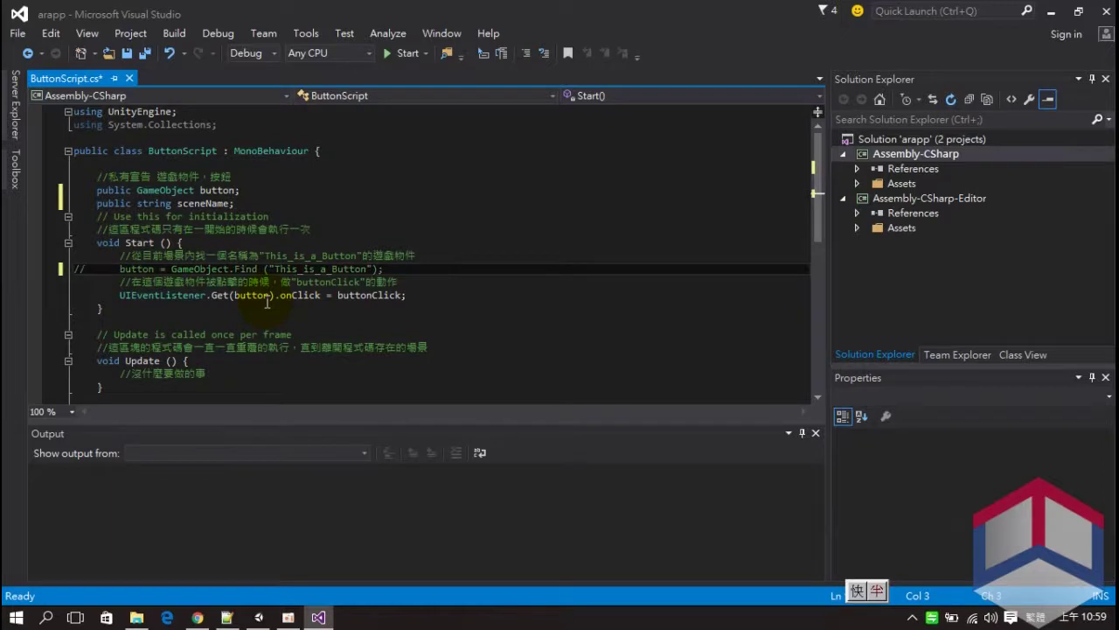
# Step: Copy the sceneName field name and remove the "Scene2" argument from LoadLevel
pyautogui.doubleClick(222, 190)
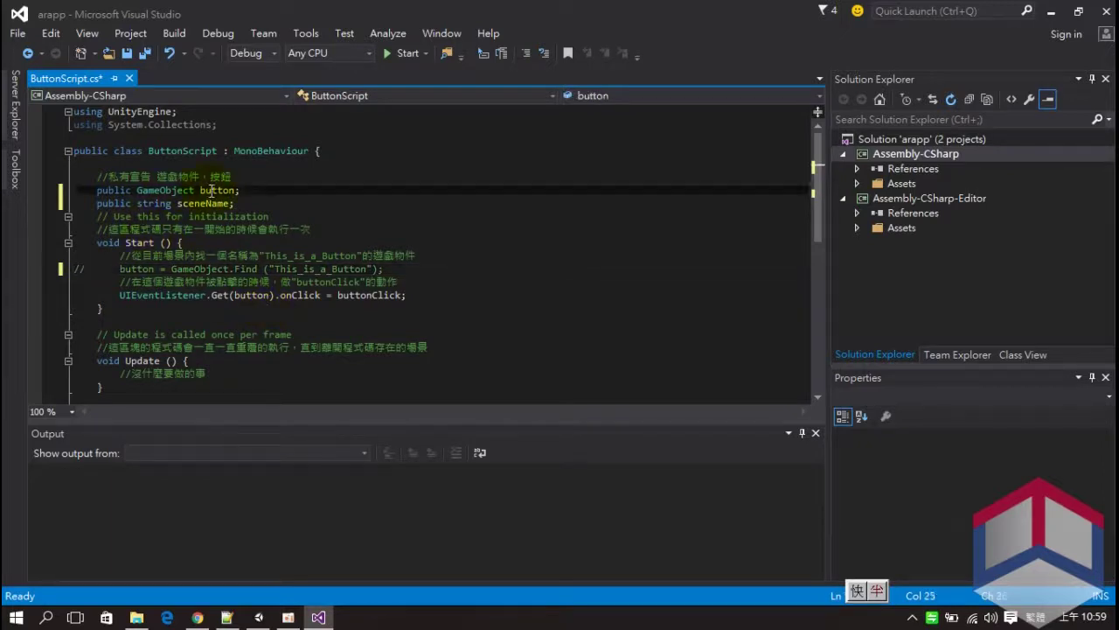
pyautogui.scroll(-1, 337, 297)
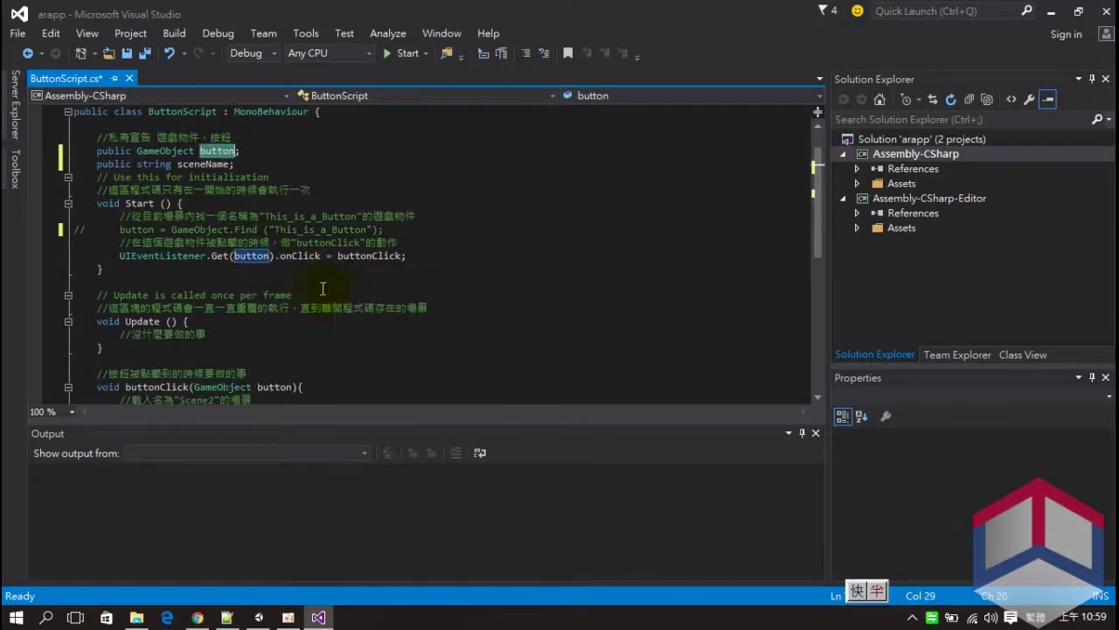
pyautogui.scroll(-1, 266, 320)
pyautogui.doubleClick(193, 125)
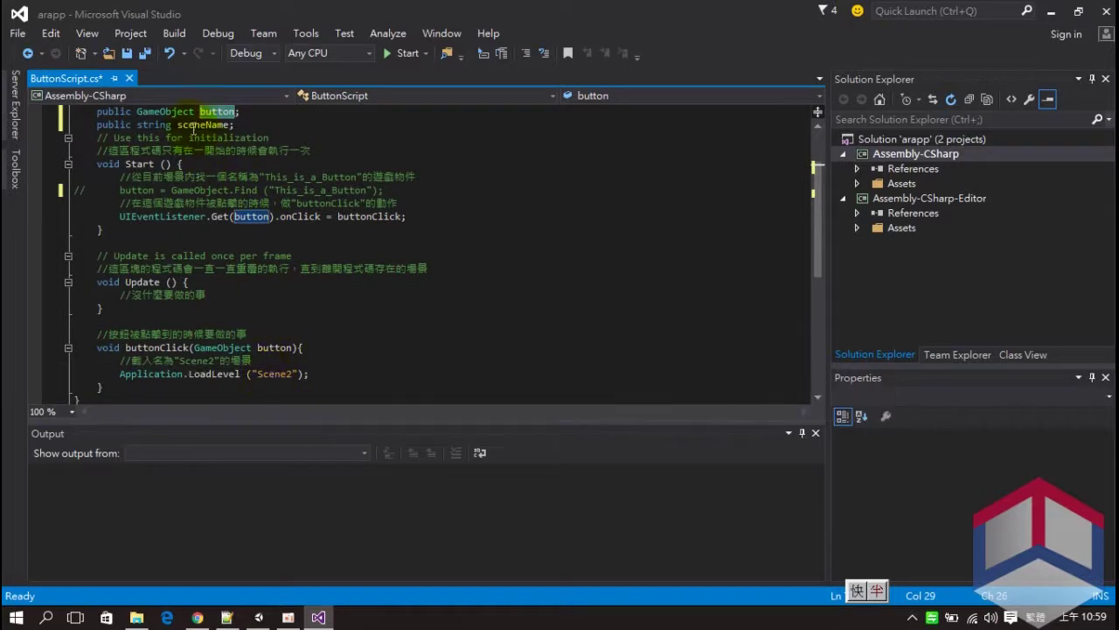
pyautogui.rightClick(195, 127)
pyautogui.click(189, 125)
pyautogui.rightClick(189, 125)
pyautogui.click(227, 400)
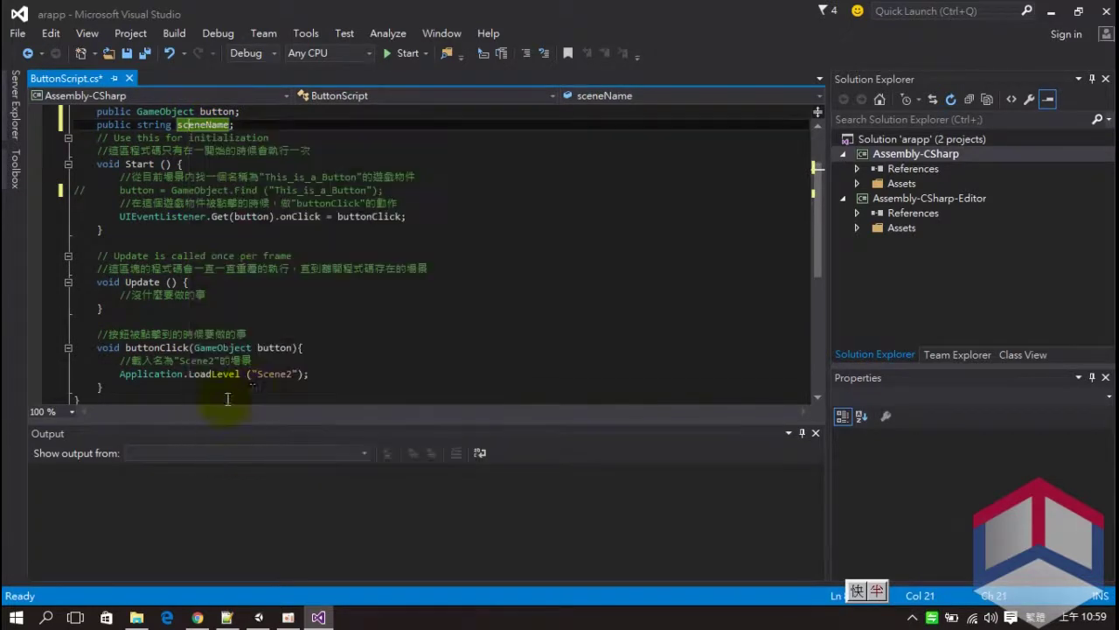
pyautogui.doubleClick(273, 374)
pyautogui.press('BackSpace')
pyautogui.press('BackSpace')
pyautogui.press('Delete')
pyautogui.hotkey('ctrl', 'v')
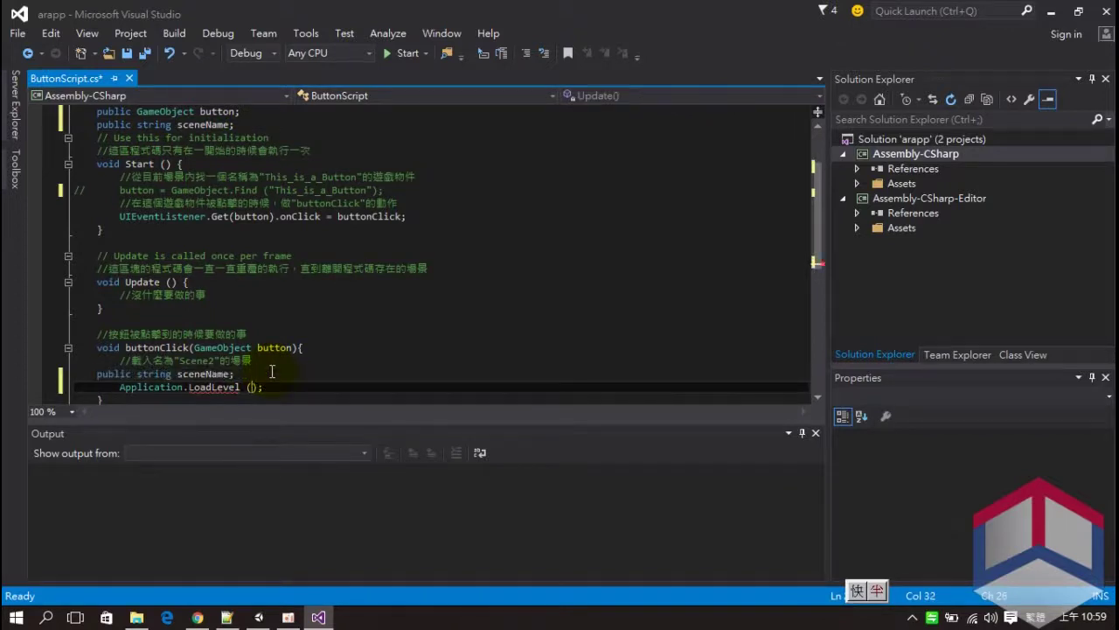
pyautogui.hotkey('ctrl', 'z')
# Step: Make LoadLevel use sceneName, save the script and return to Unity
pyautogui.moveTo(177, 125); pyautogui.dragTo(232, 125)
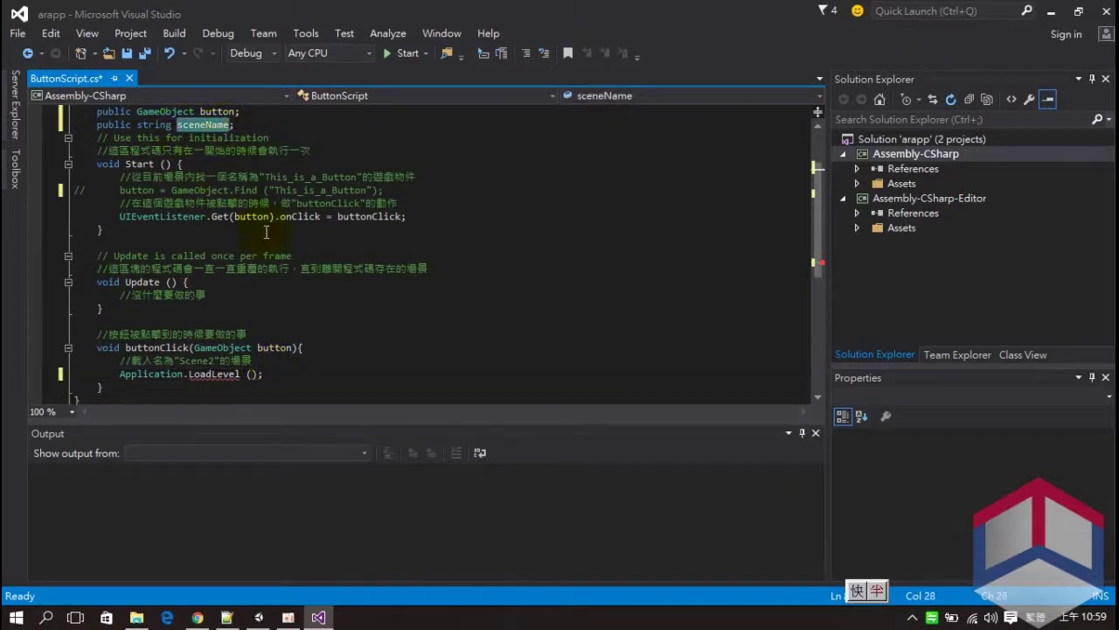
pyautogui.click(266, 374)
pyautogui.hotkey('ctrl', 'v')
pyautogui.hotkey('ctrl', 's')
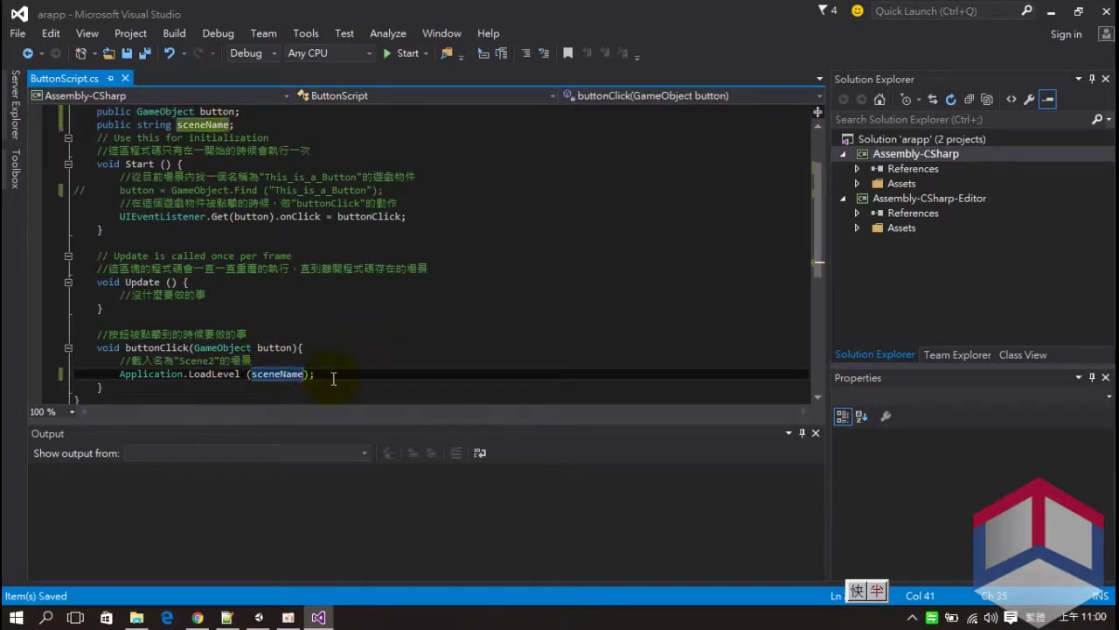
pyautogui.click(333, 378)
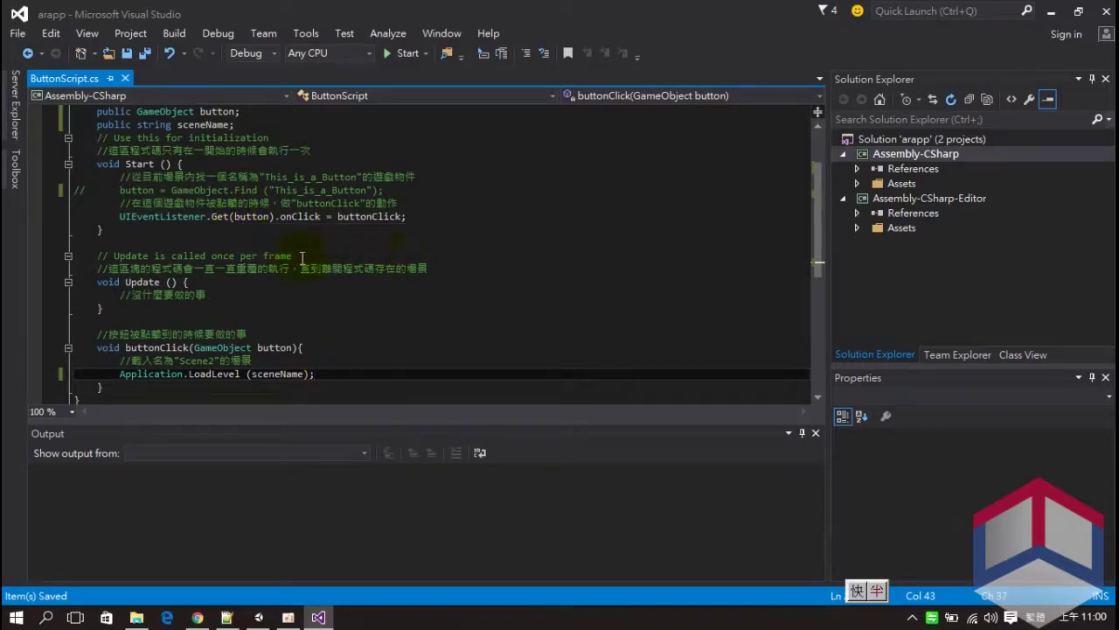
pyautogui.click(1052, 11)
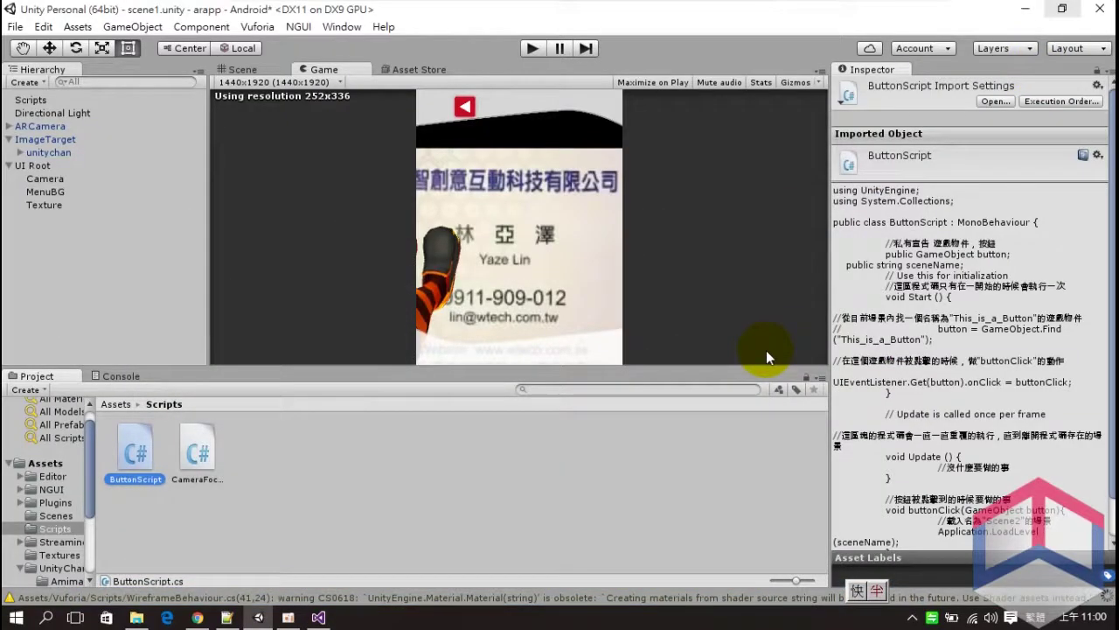
# Step: Assign the Texture object as Button Script's Button and set Scene Name to Main
pyautogui.click(113, 100)
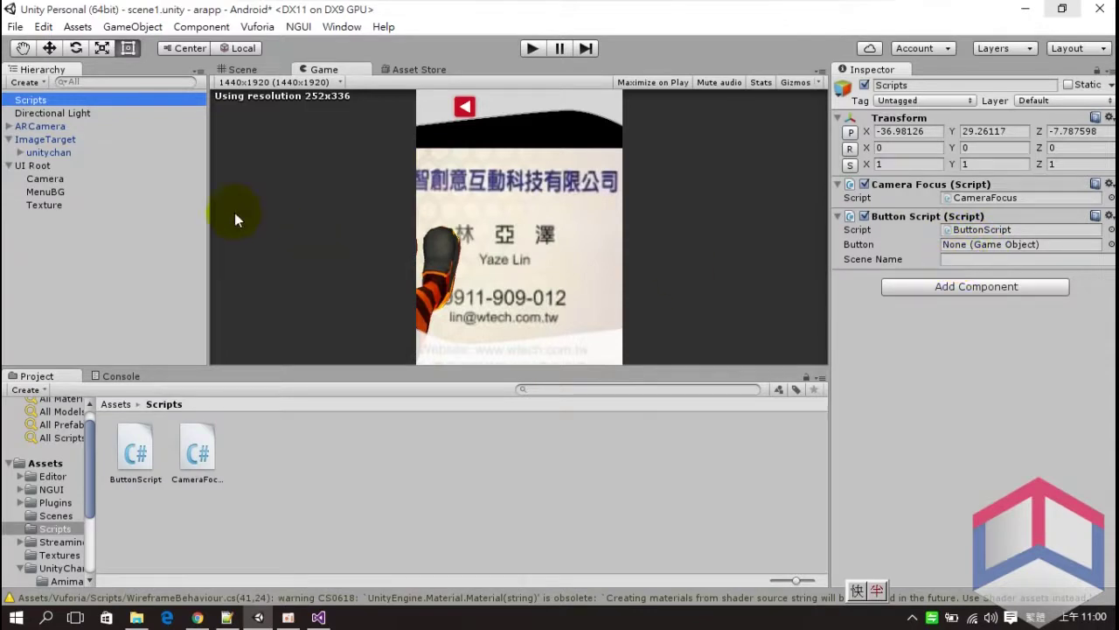
pyautogui.moveTo(50, 204); pyautogui.dragTo(962, 244)
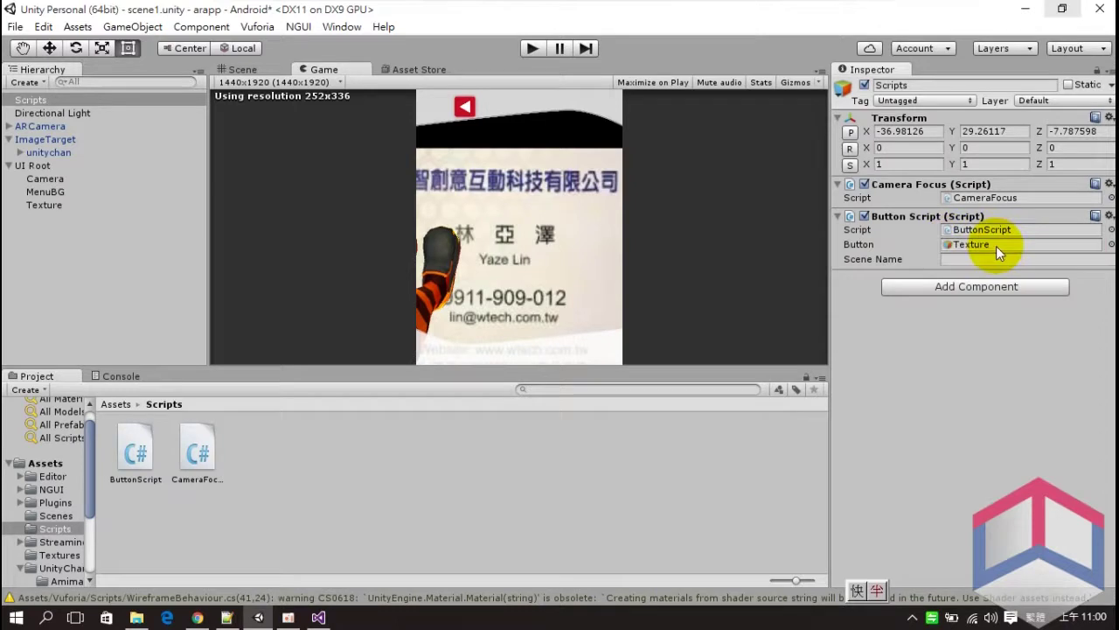
pyautogui.click(986, 259)
pyautogui.write('Main')
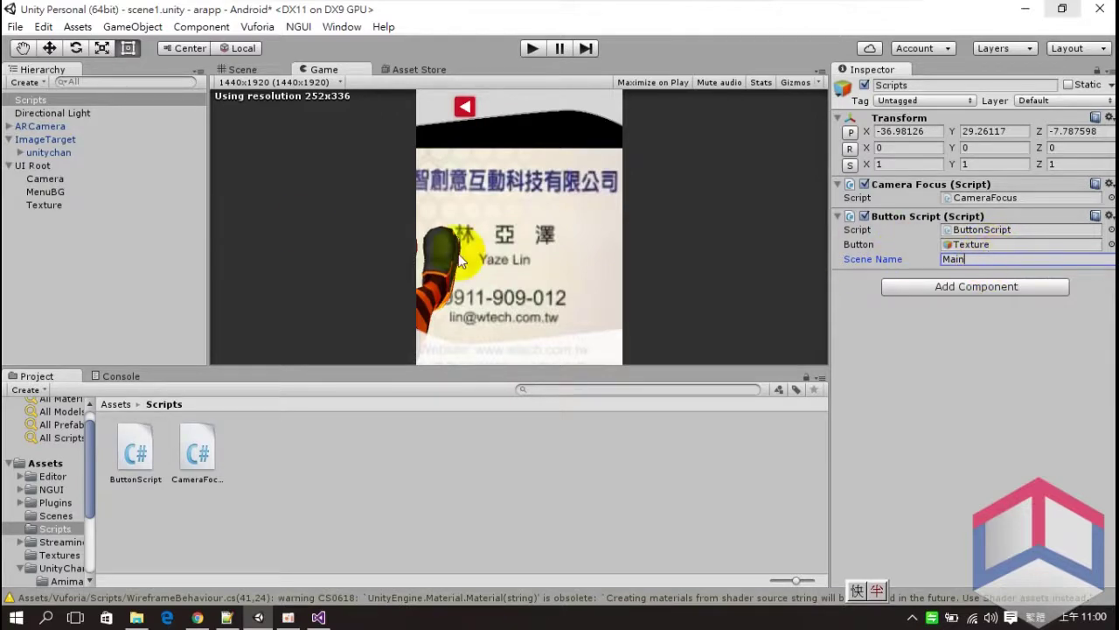
# Step: Rename the Texture object to BackBtn and confirm the Button Script references it
pyautogui.click(58, 204)
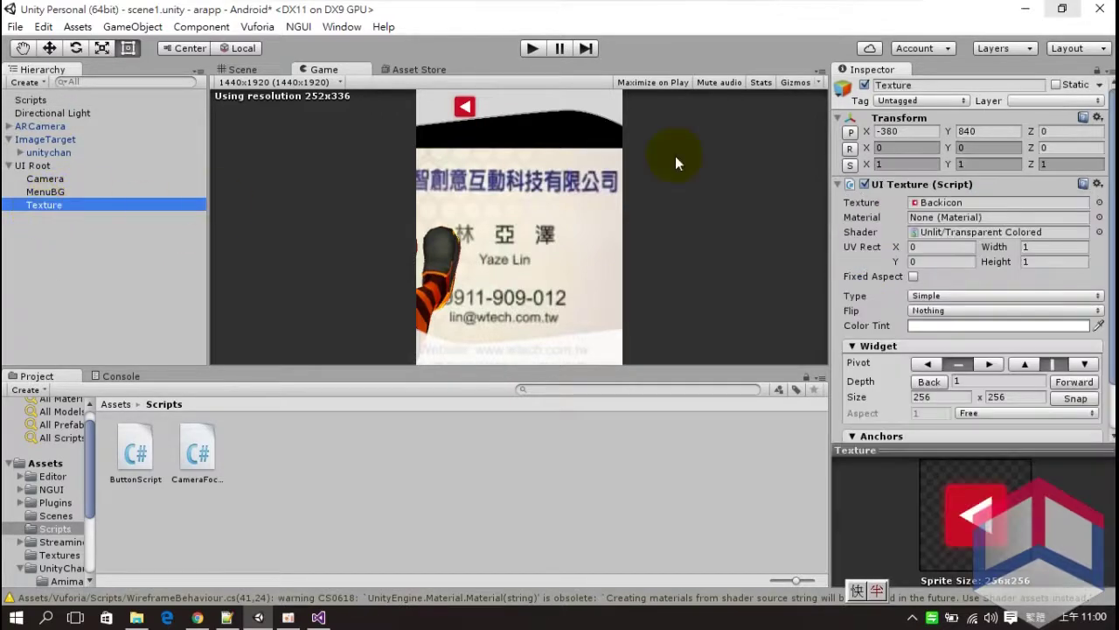
pyautogui.click(965, 86)
pyautogui.write('BackBtn')
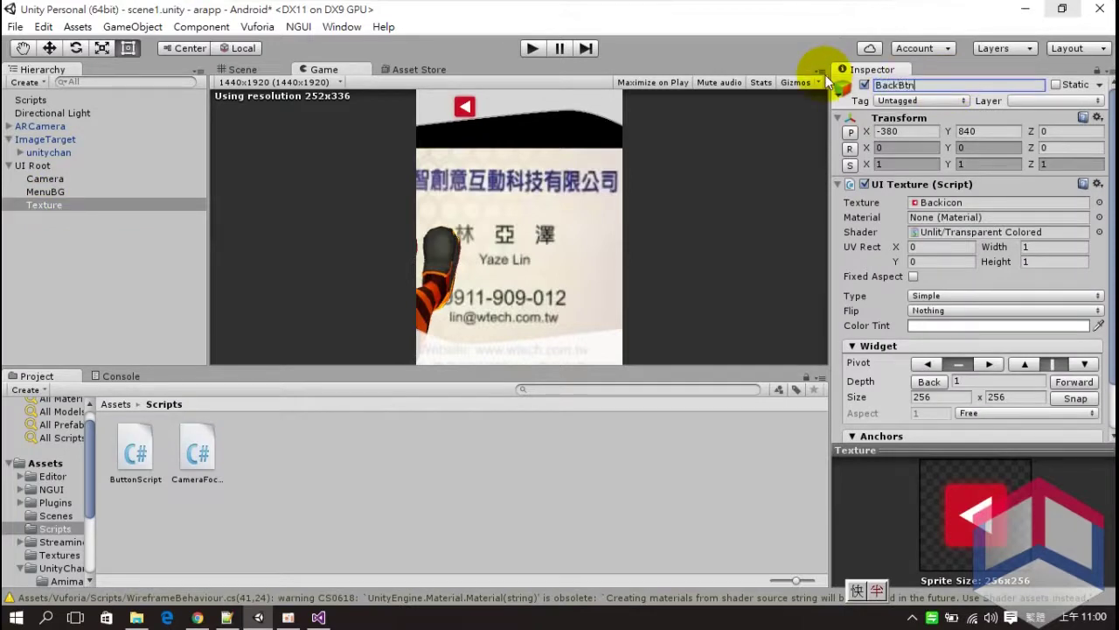
pyautogui.press('Return')
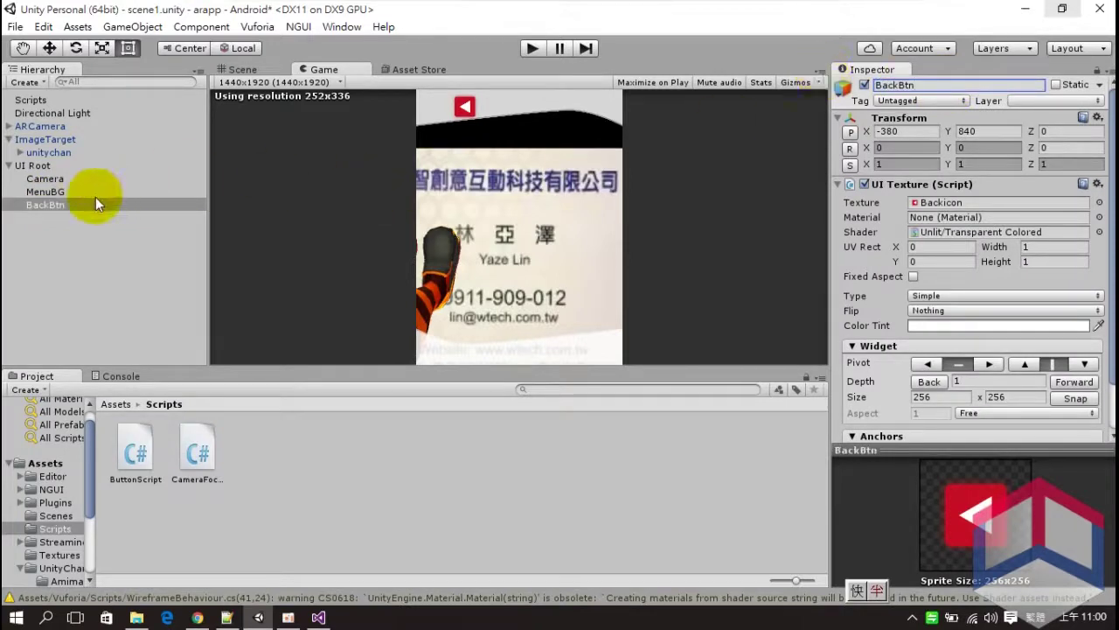
pyautogui.click(44, 101)
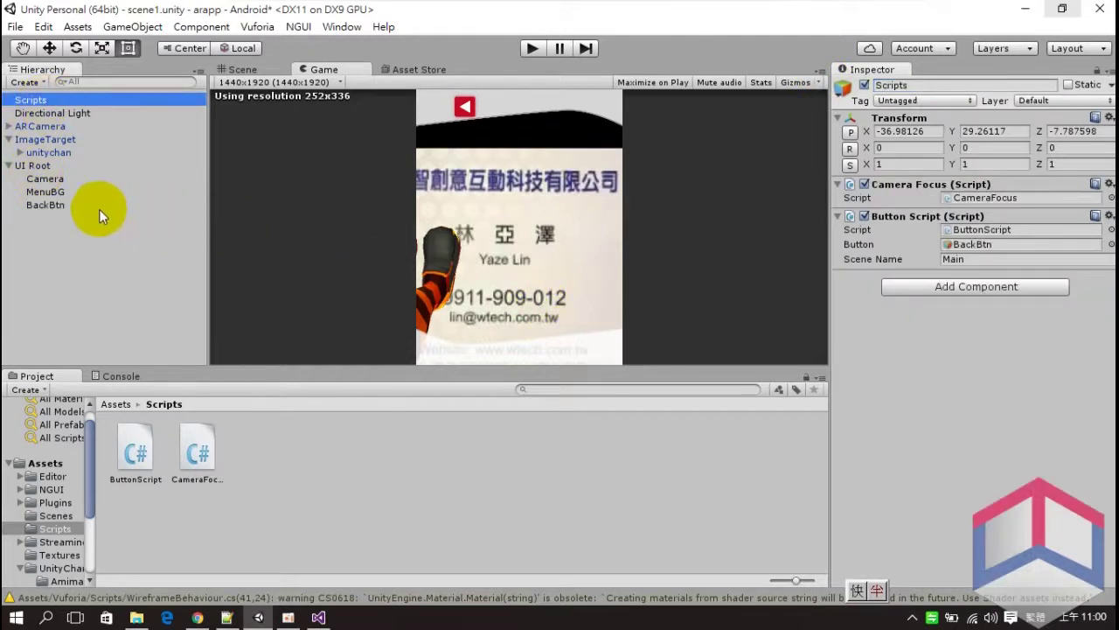
pyautogui.click(64, 203)
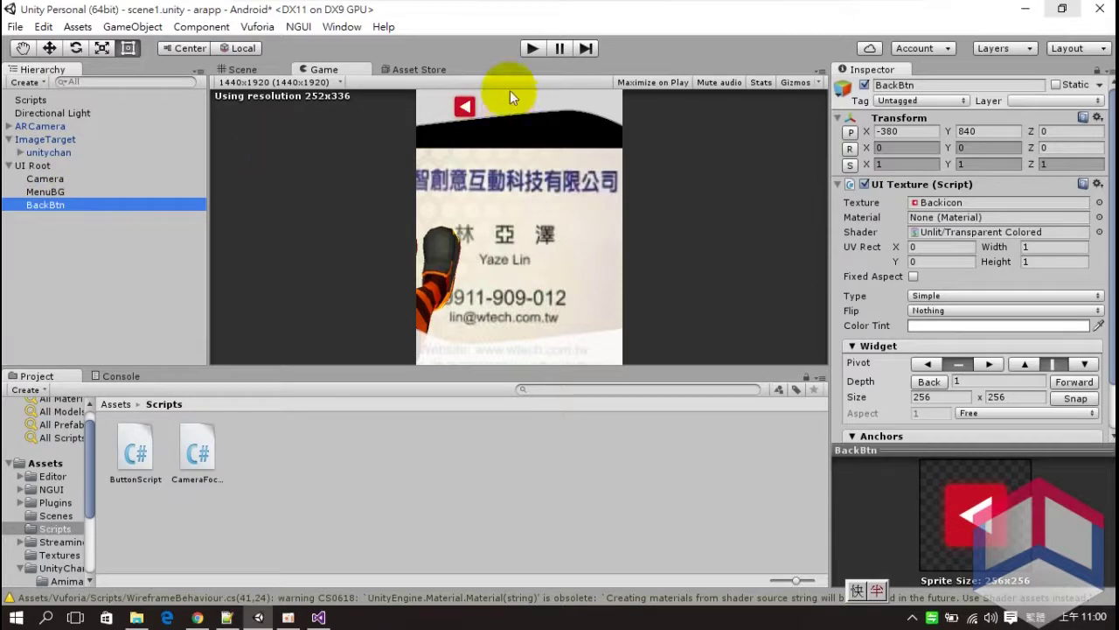
pyautogui.click(531, 52)
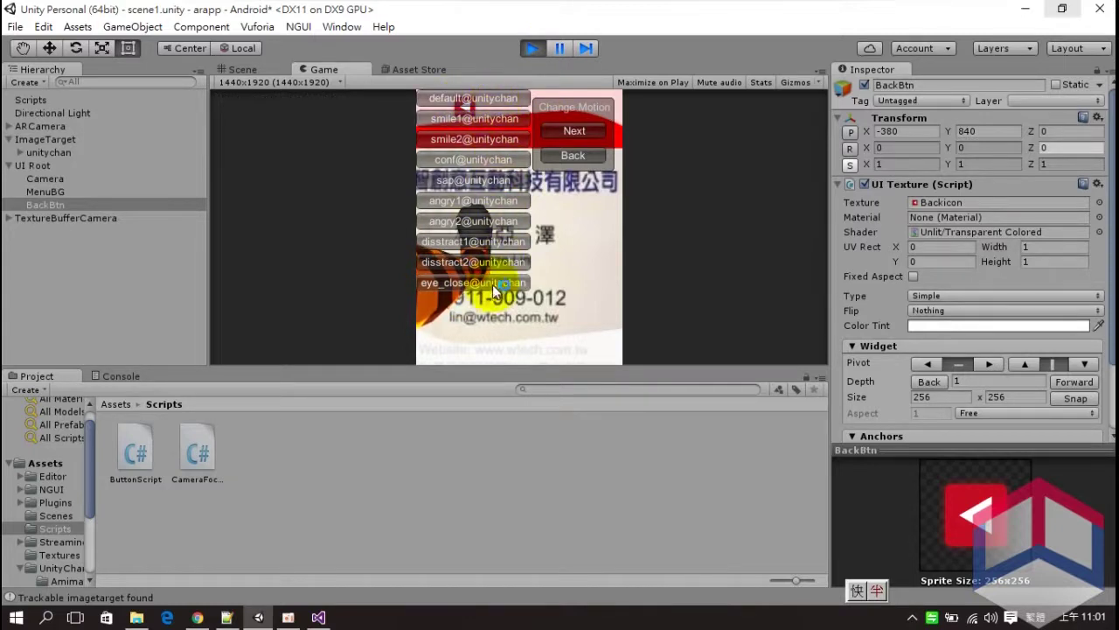
# Step: Try three of unitychan's motion buttons in play mode, then stop the run
pyautogui.click(498, 99)
pyautogui.click(508, 182)
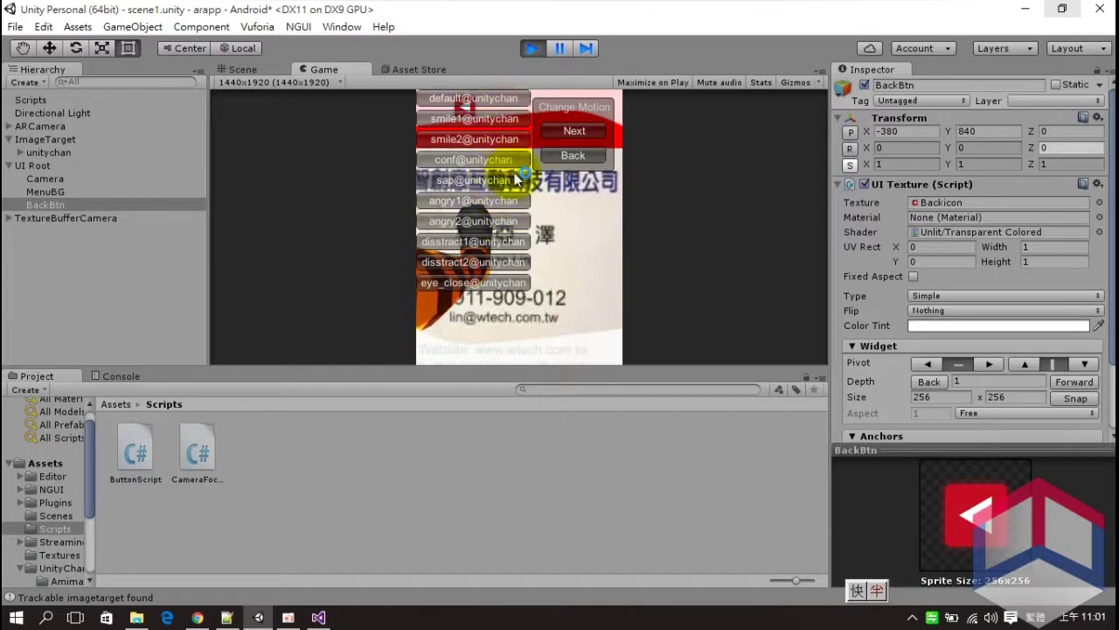
pyautogui.click(501, 263)
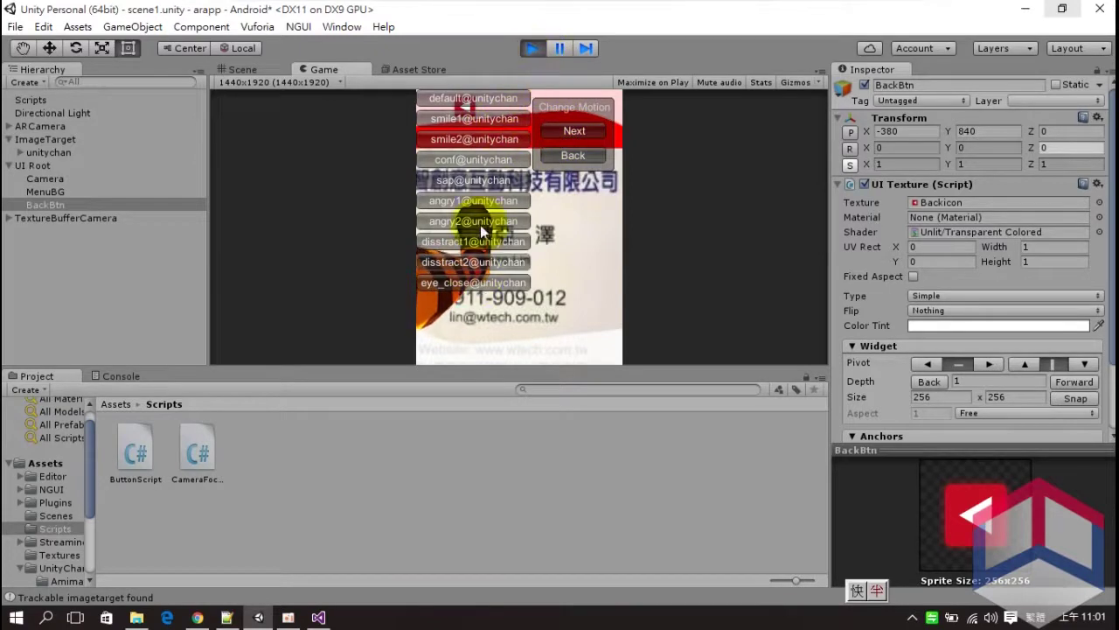
pyautogui.click(532, 49)
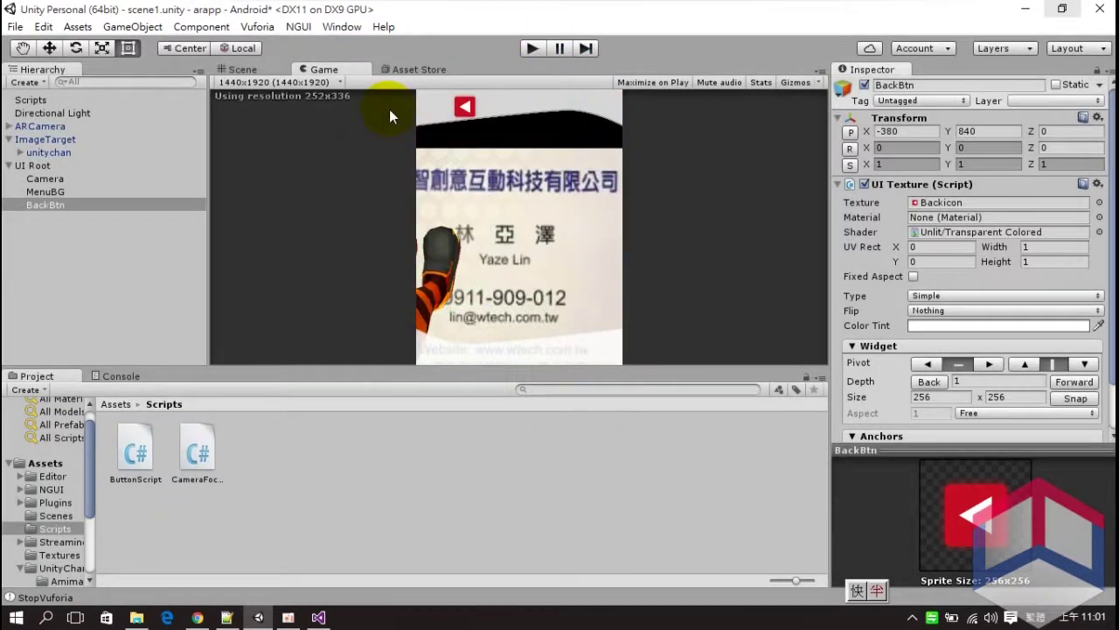
# Step: Disable the Face Update script component on unitychan
pyautogui.click(69, 153)
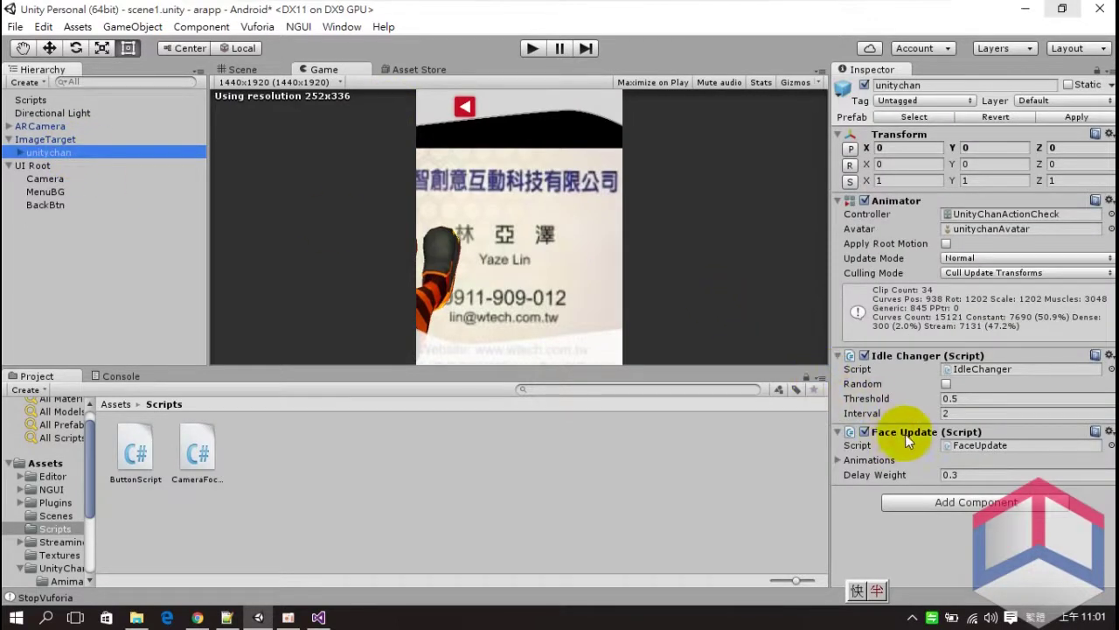
pyautogui.click(864, 432)
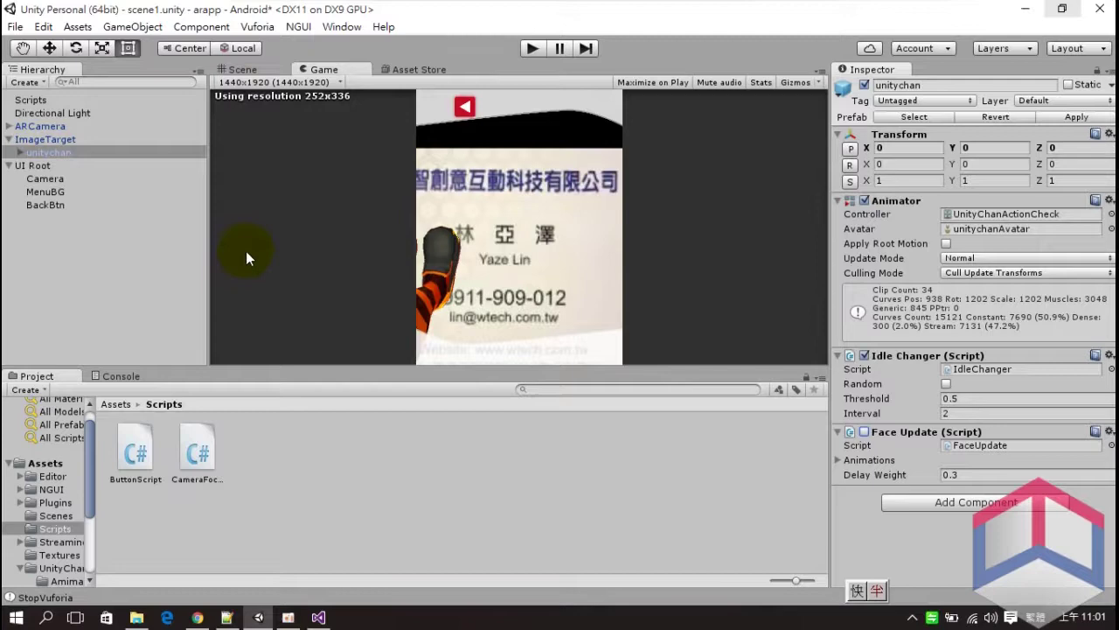
pyautogui.click(21, 28)
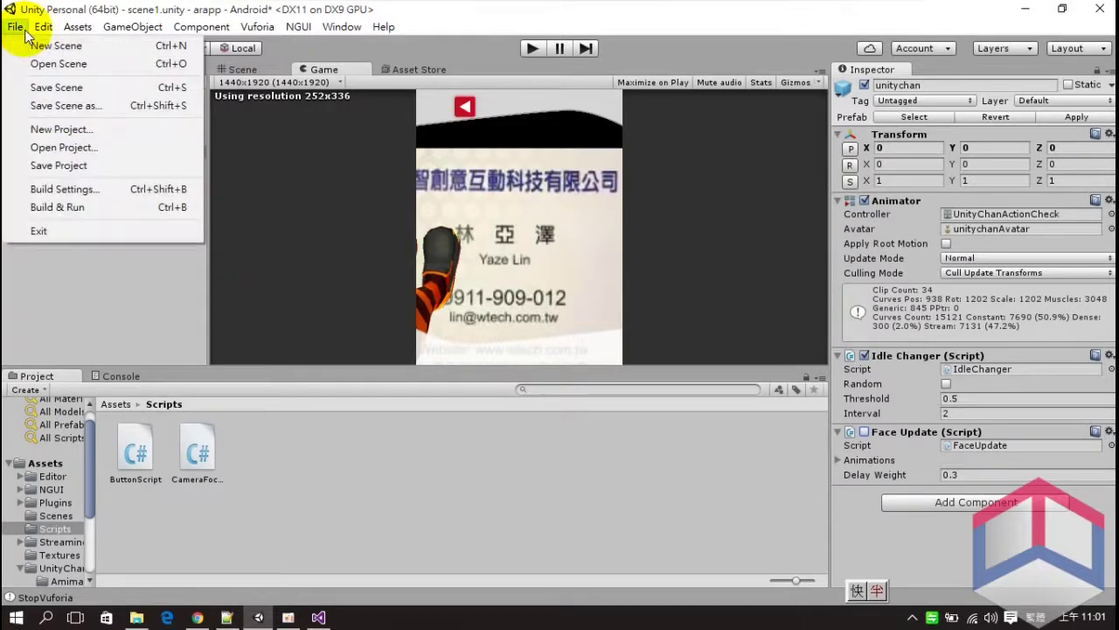
# Step: Save the scene as AR in the Assets Scenes folder using Save Scene as
pyautogui.click(54, 104)
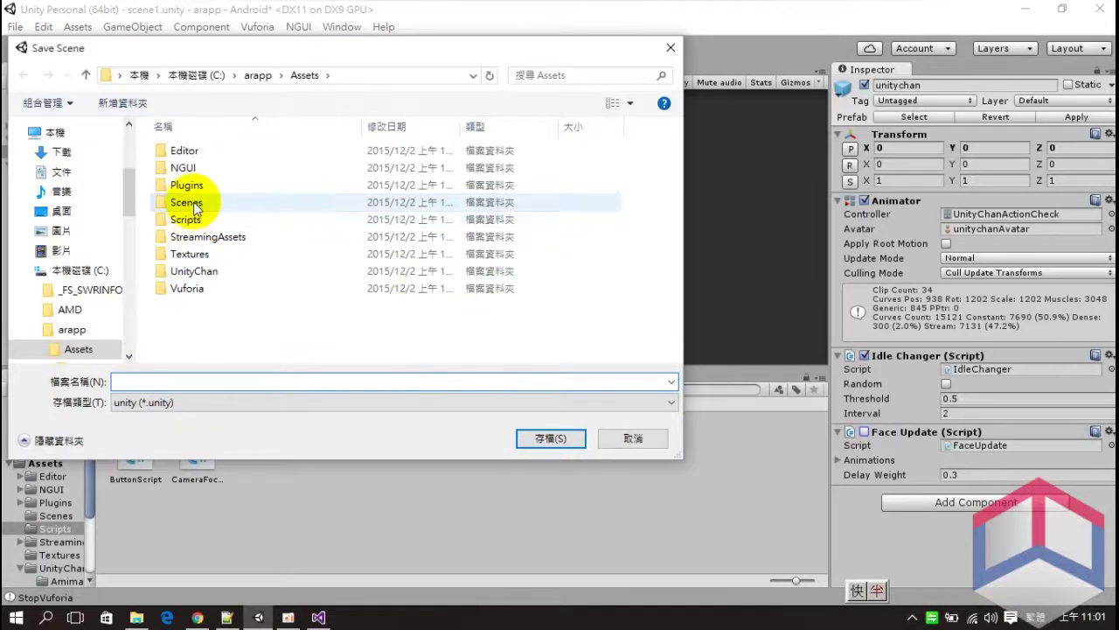
pyautogui.doubleClick(186, 203)
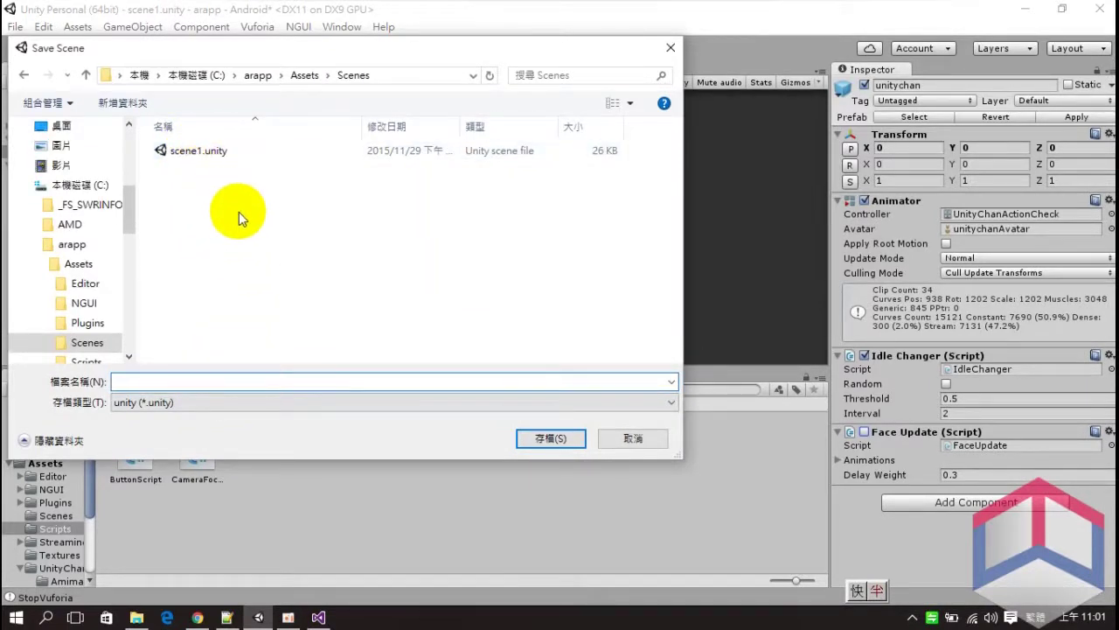
pyautogui.write('AR')
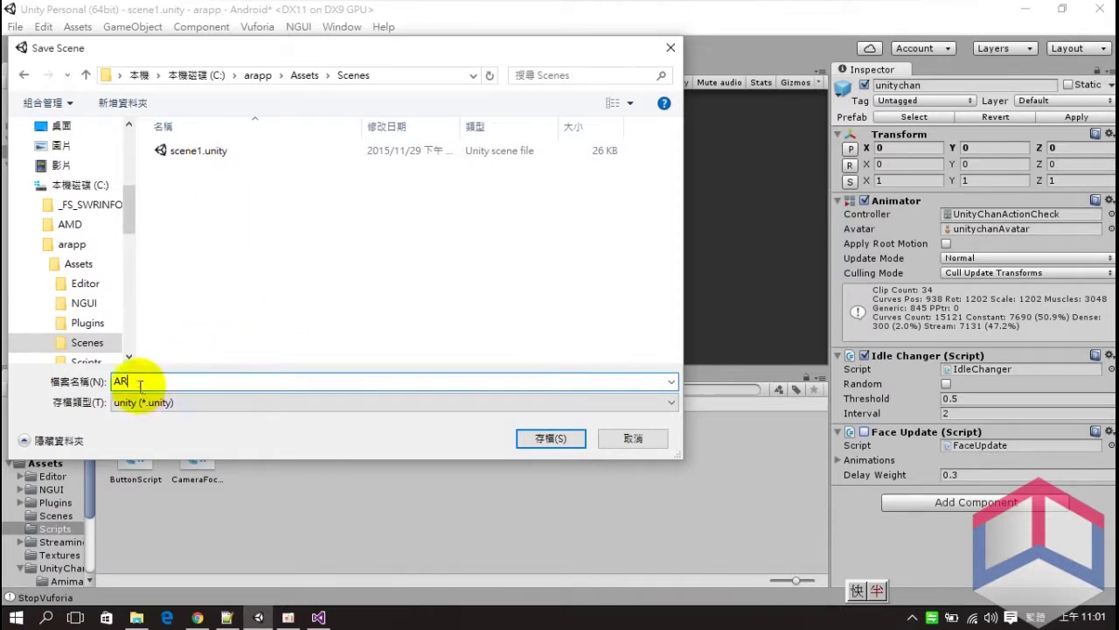
pyautogui.click(561, 441)
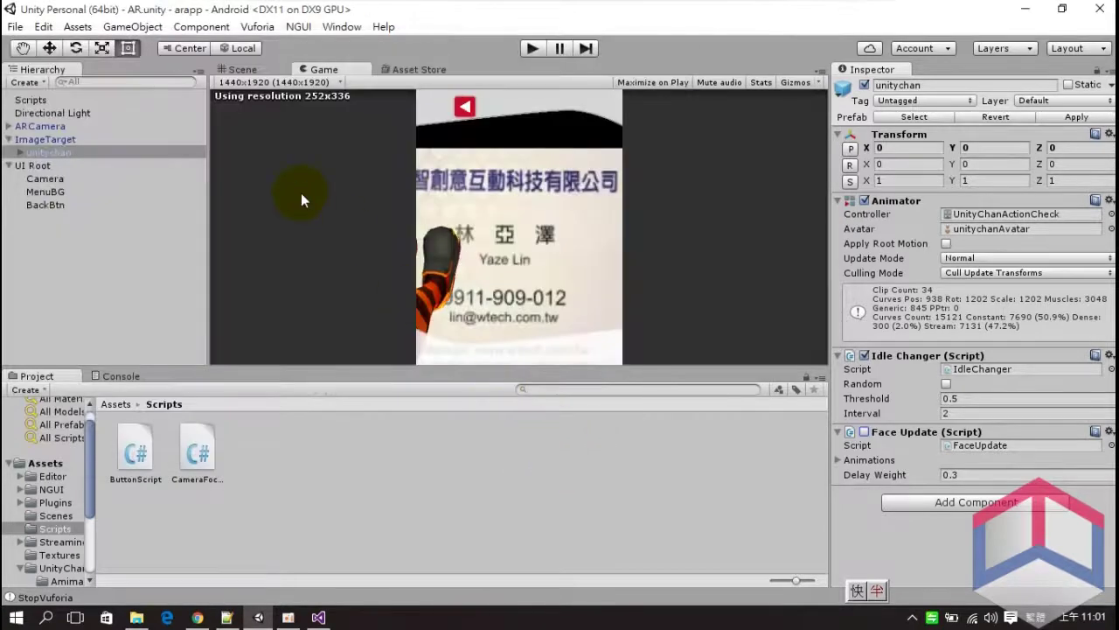
pyautogui.click(15, 26)
# Step: Create a new Untitled scene and delete its Main Camera, keeping only the Directional Light
pyautogui.click(21, 46)
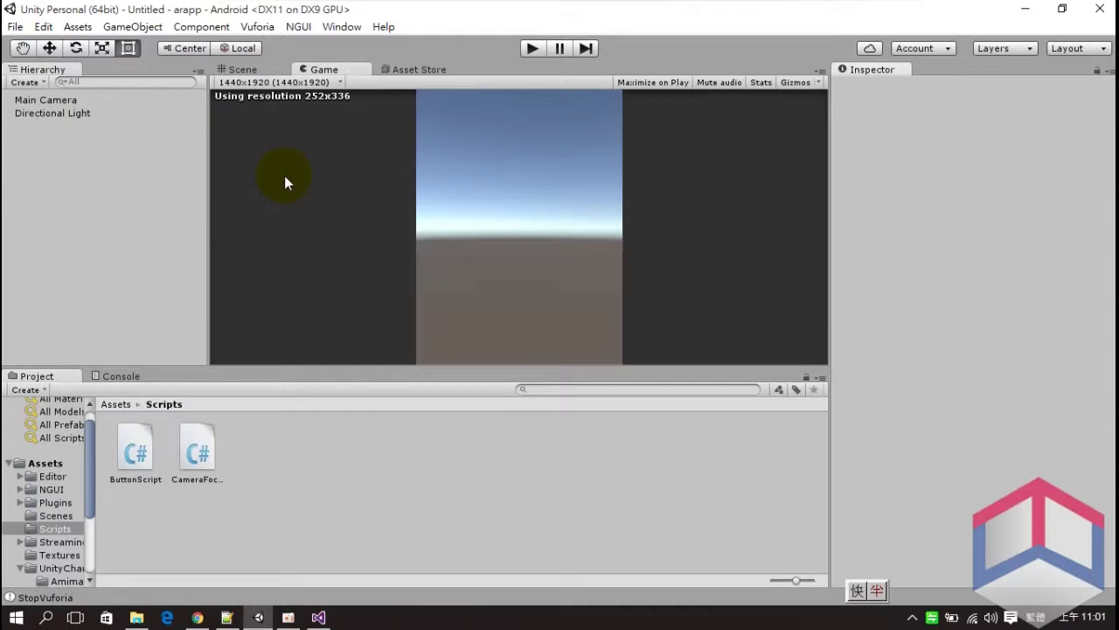
pyautogui.click(62, 105)
pyautogui.rightClick(63, 105)
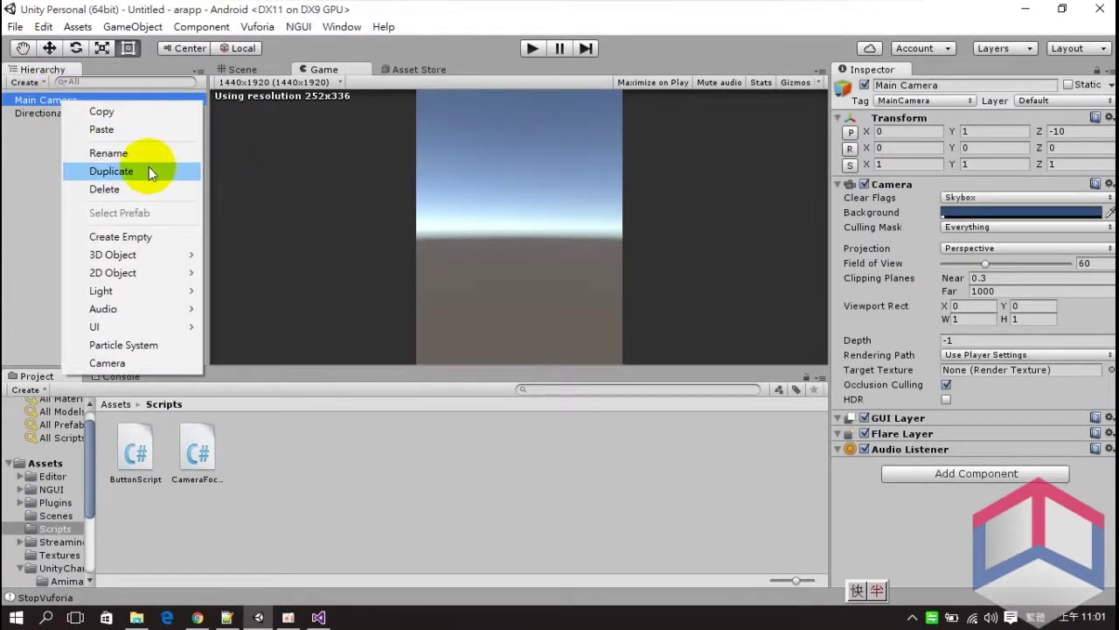
pyautogui.click(113, 191)
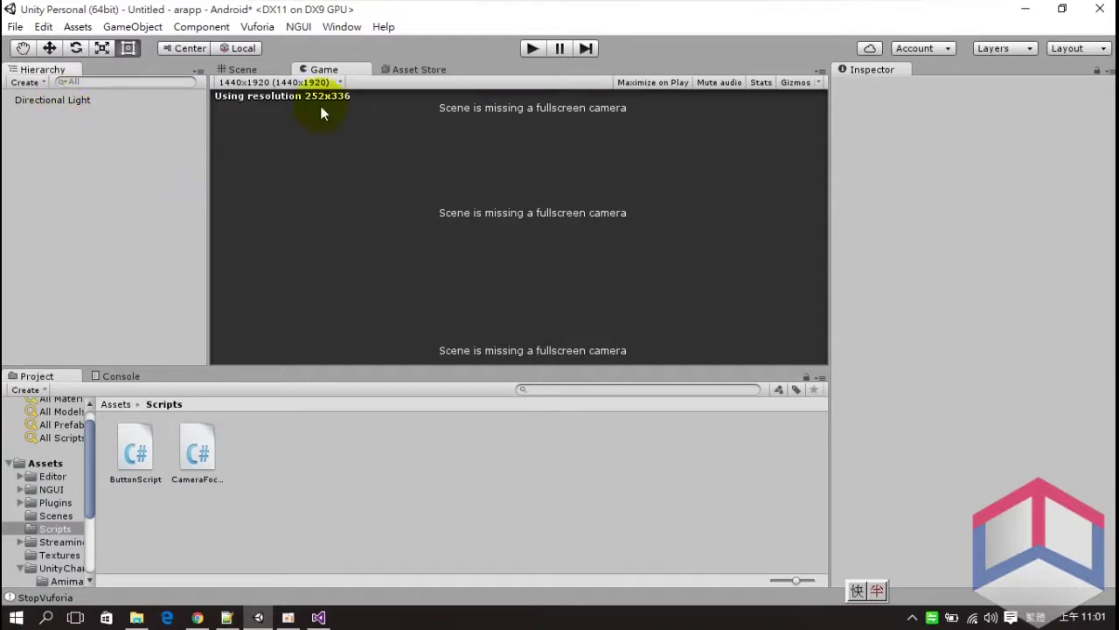
# Step: Add an NGUI 2D UI root and a Texture widget under it
pyautogui.click(298, 27)
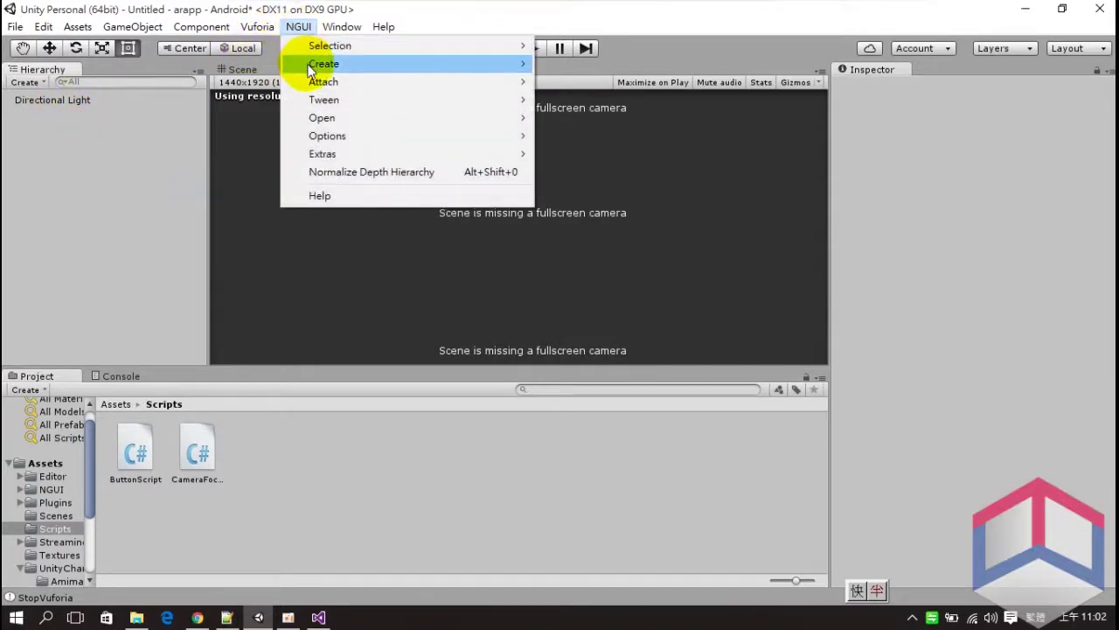
pyautogui.moveTo(320, 66)
pyautogui.click(600, 253)
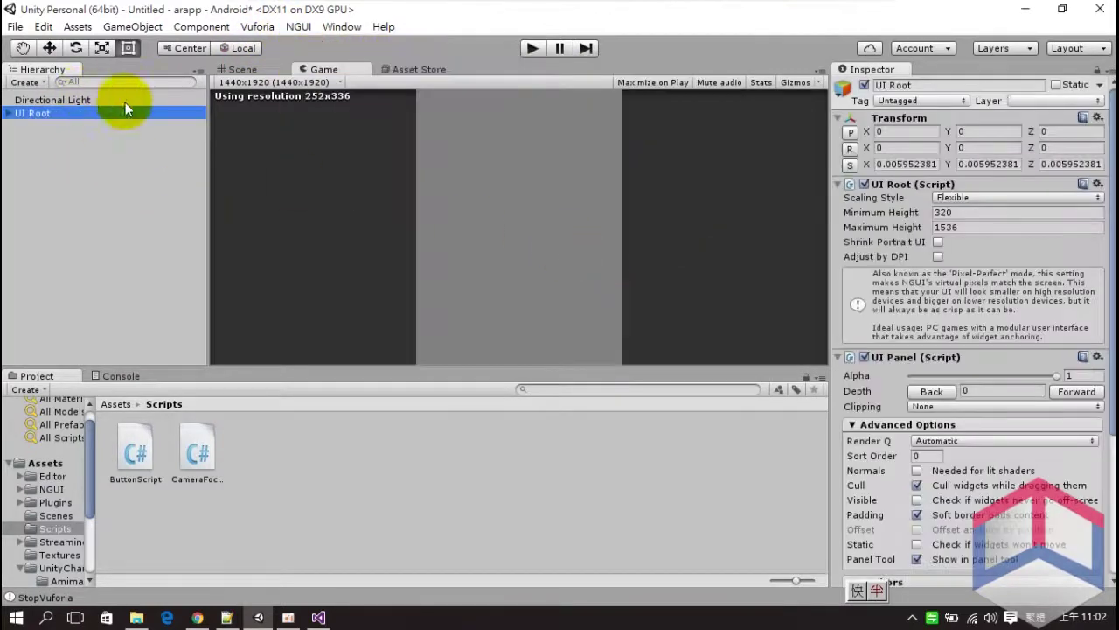
pyautogui.click(289, 29)
pyautogui.moveTo(325, 67)
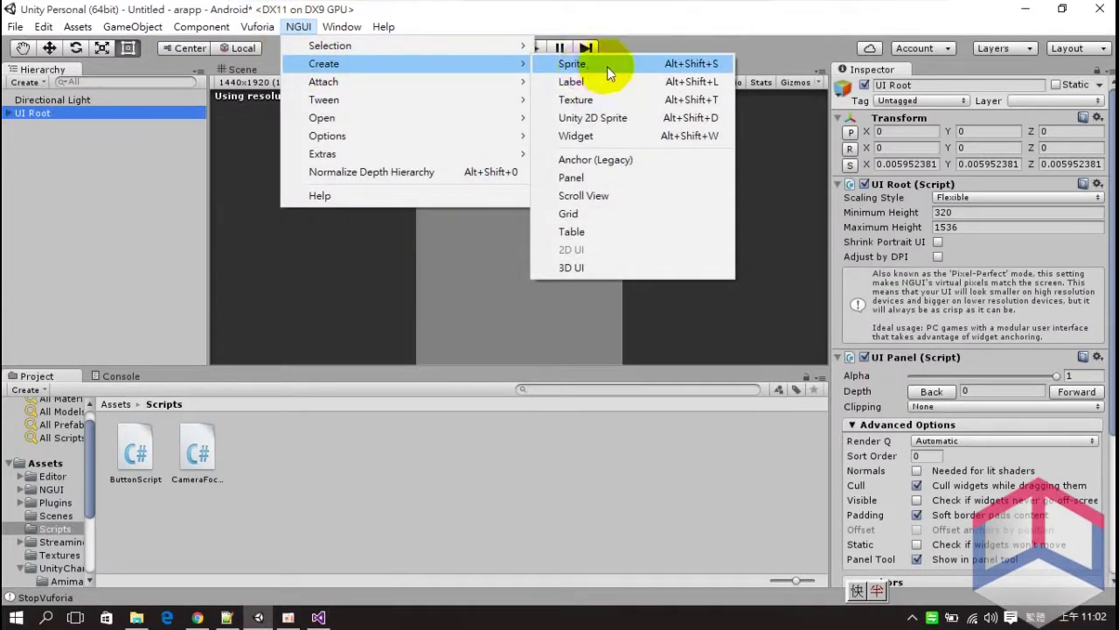
pyautogui.click(603, 101)
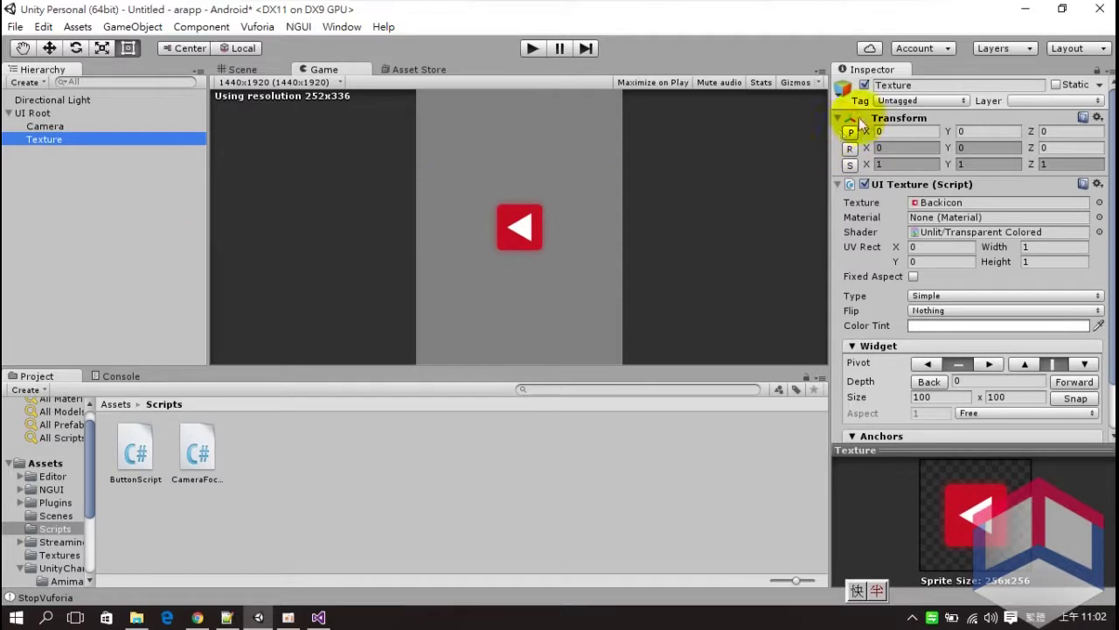
# Step: Name the texture 'background', assign the Main-UnityChan image and snap it to 1440x1920
pyautogui.click(929, 84)
pyautogui.write('background')
pyautogui.press('Return')
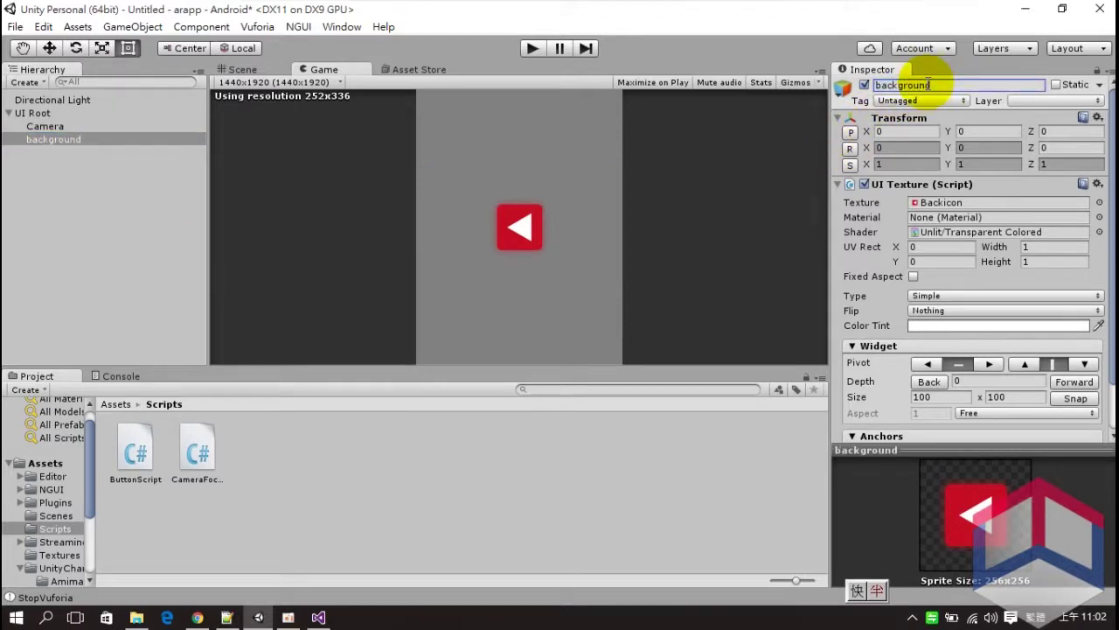
pyautogui.click(57, 555)
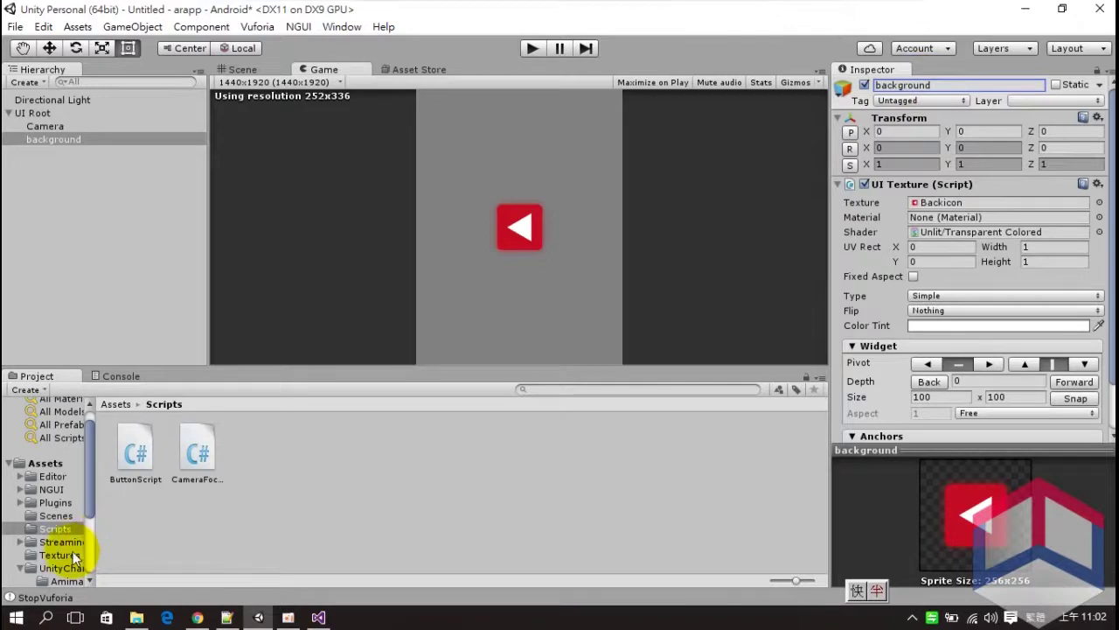
pyautogui.moveTo(384, 464); pyautogui.dragTo(976, 204)
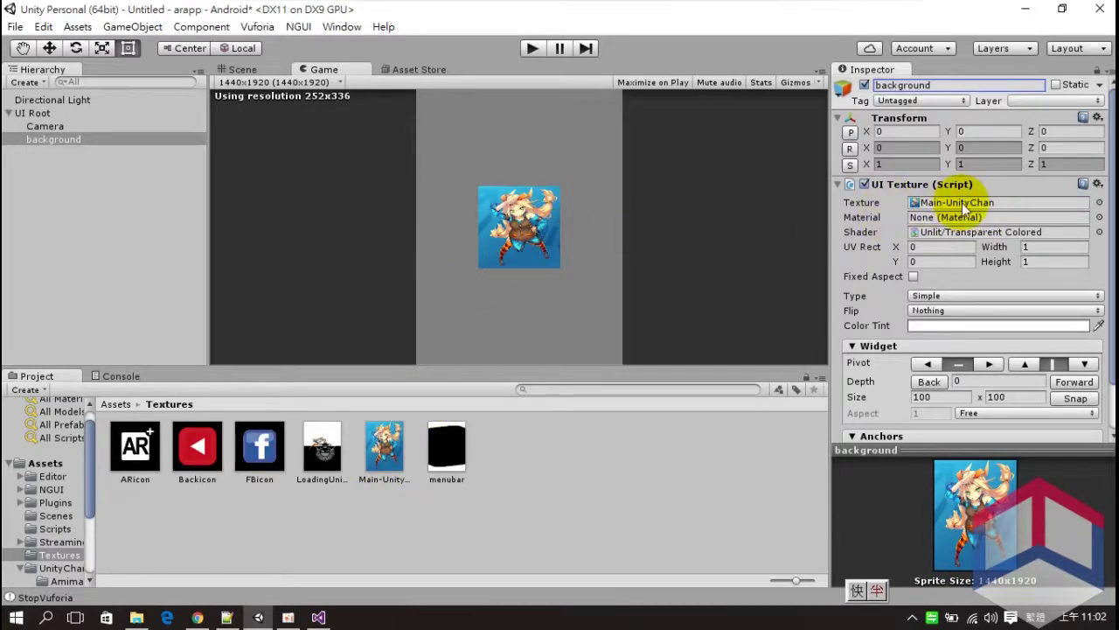
pyautogui.click(1076, 398)
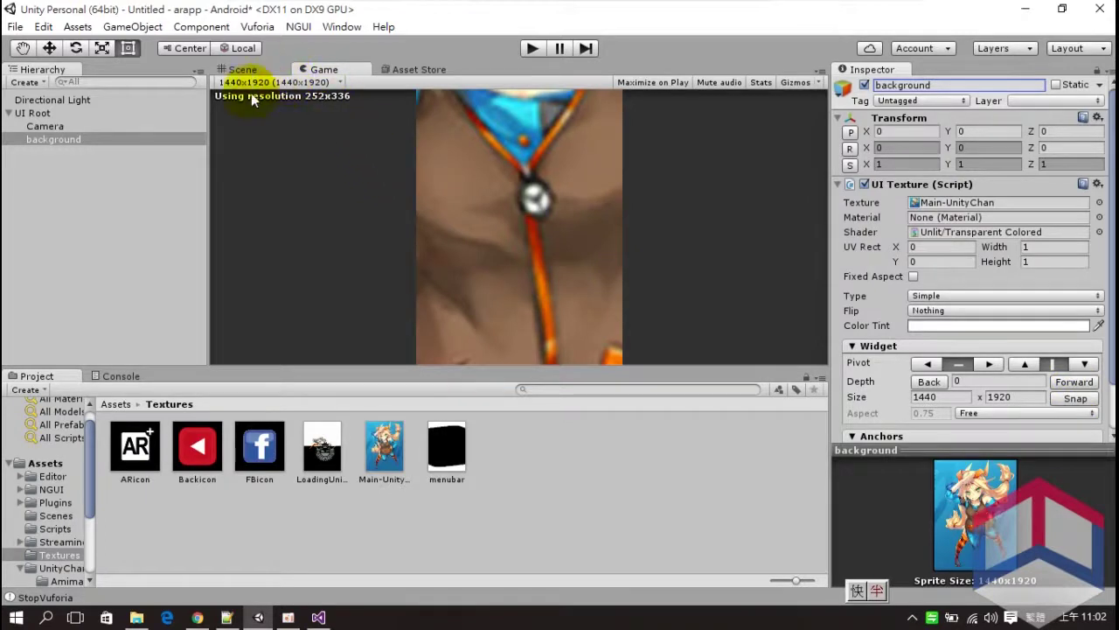
pyautogui.click(38, 114)
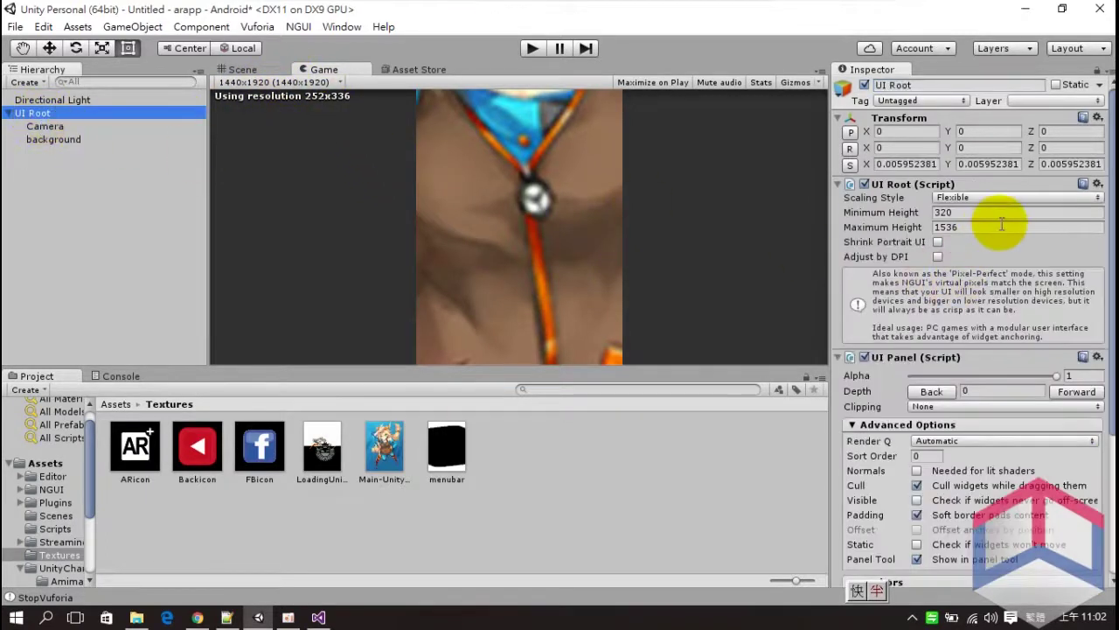
# Step: Set UI Root's Scaling Style to Constrained with content width 1440 and height 1920
pyautogui.click(988, 198)
pyautogui.click(989, 227)
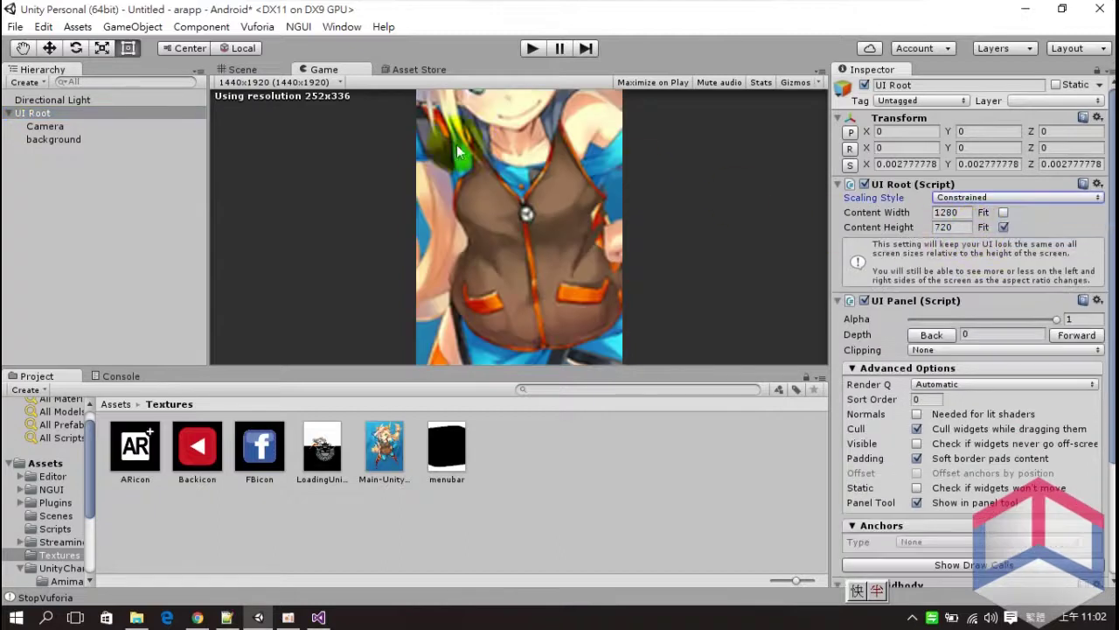
pyautogui.click(947, 213)
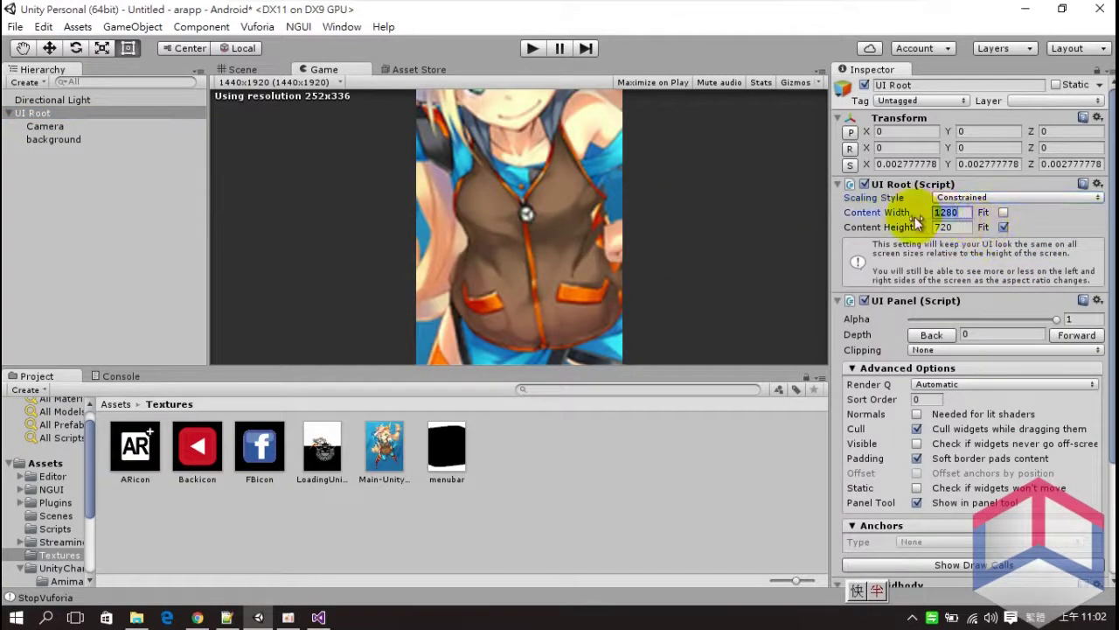
pyautogui.write('1440')
pyautogui.click(950, 227)
pyautogui.write('1920')
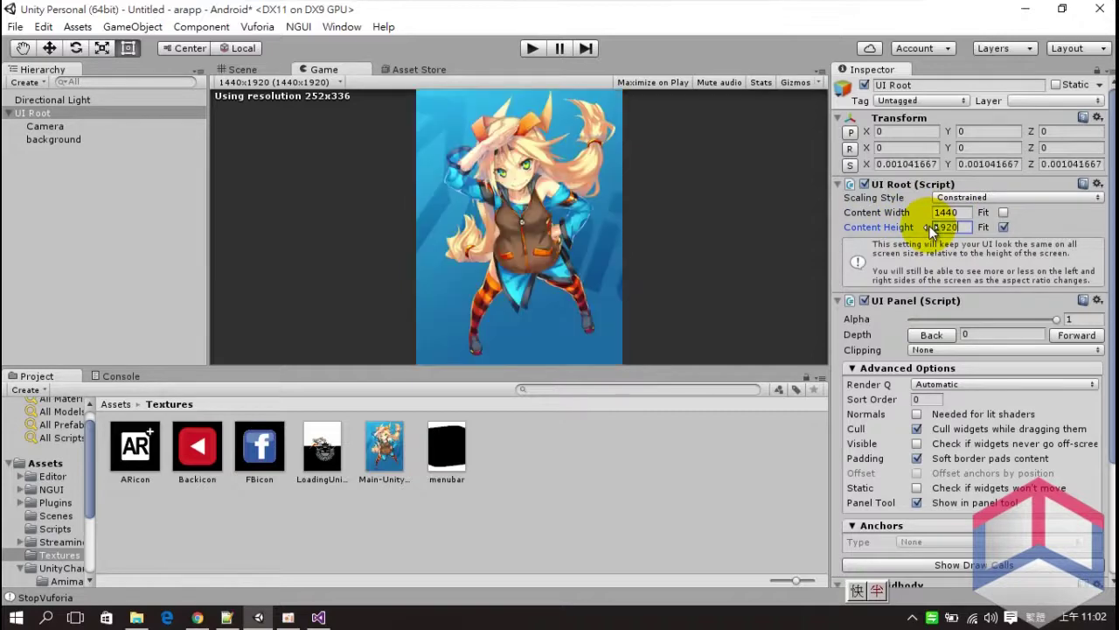
pyautogui.click(106, 154)
pyautogui.click(66, 140)
pyautogui.click(47, 114)
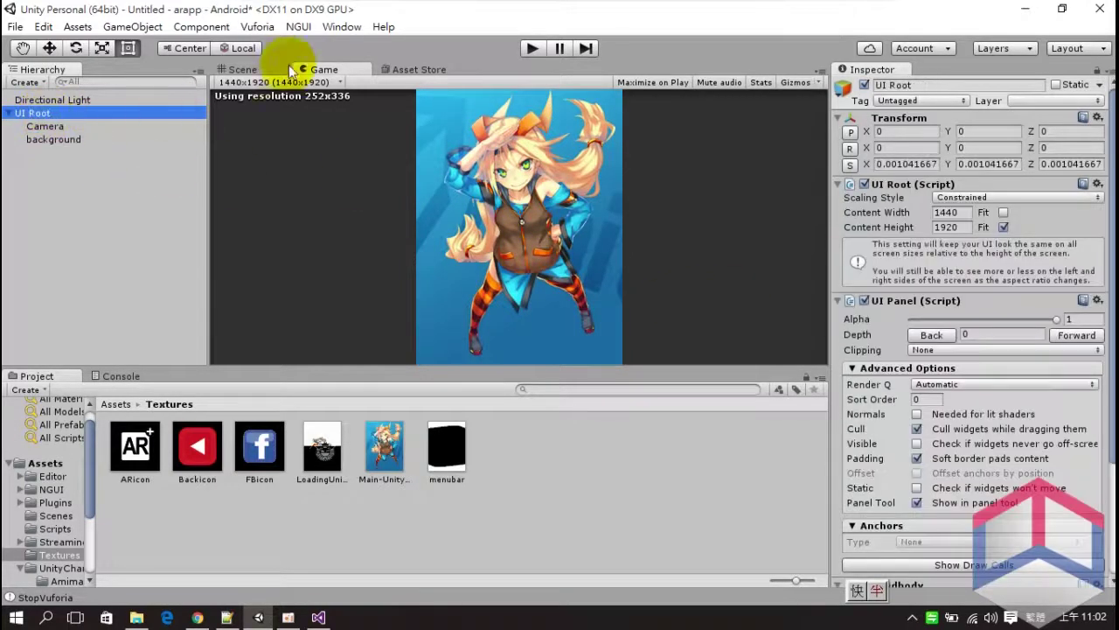
pyautogui.click(273, 30)
# Step: Add a second texture showing menubar at its native 1440×1920 and name it menuBG
pyautogui.moveTo(297, 32)
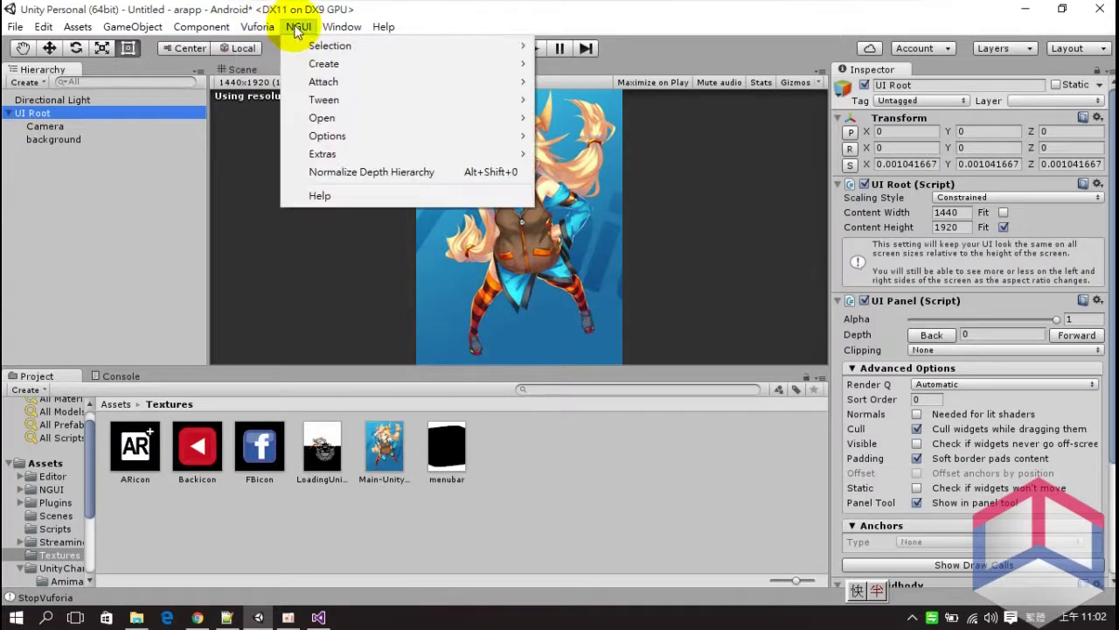
pyautogui.moveTo(348, 65)
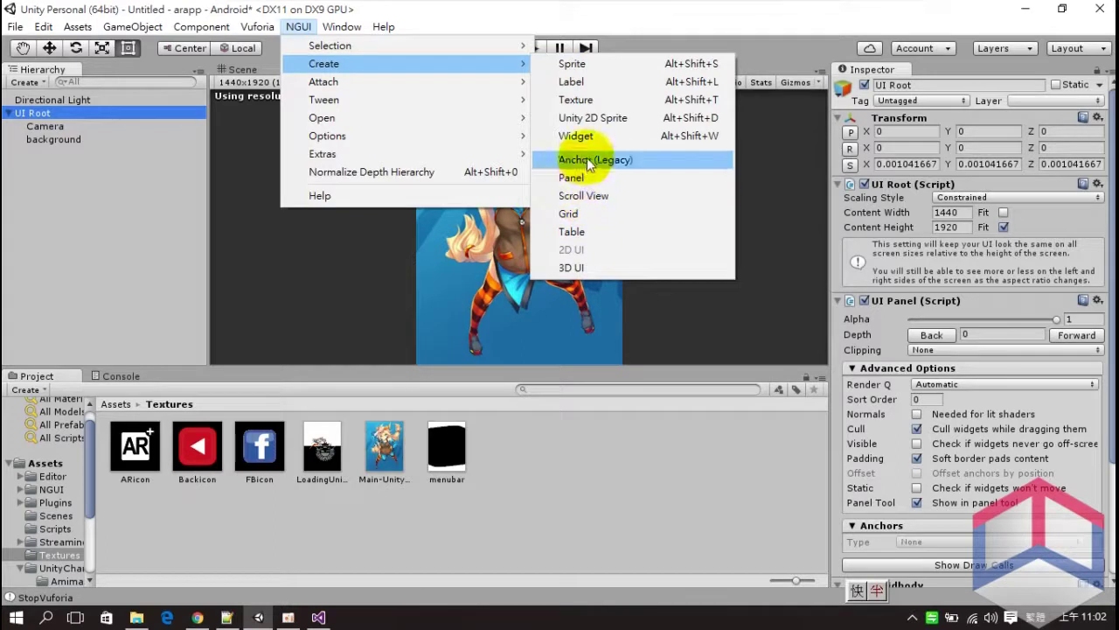
pyautogui.click(585, 99)
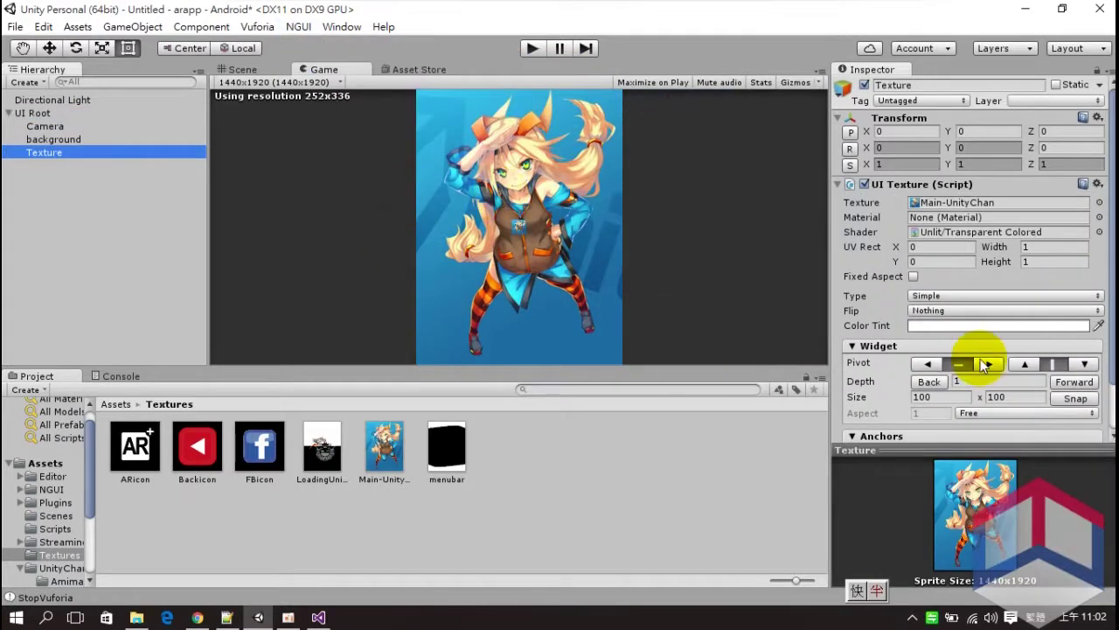
pyautogui.moveTo(479, 428); pyautogui.dragTo(944, 205)
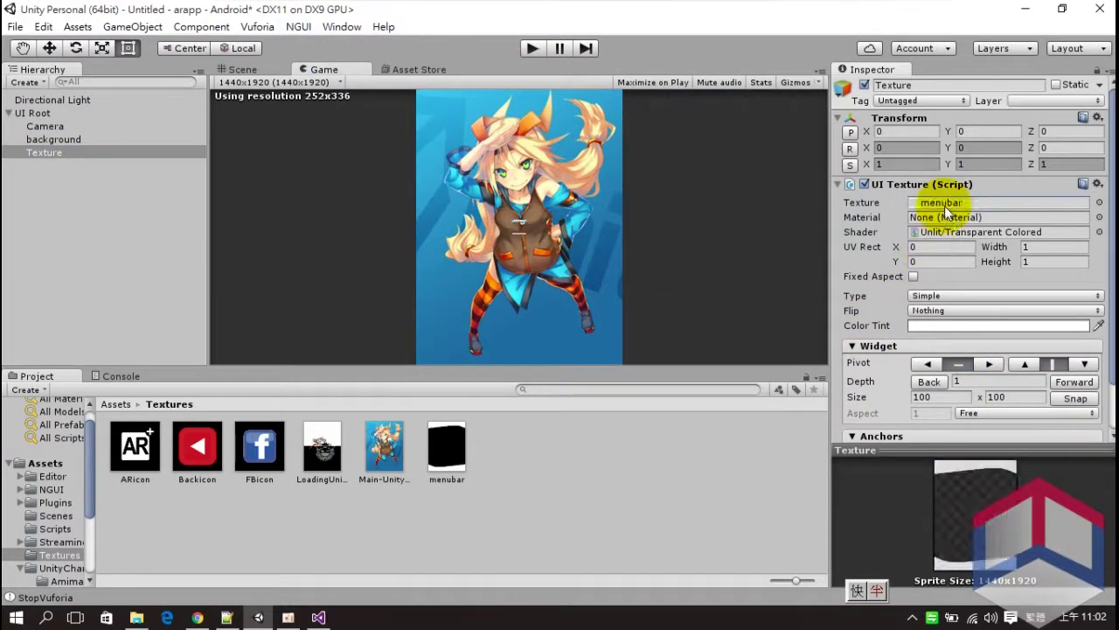
pyautogui.click(1066, 400)
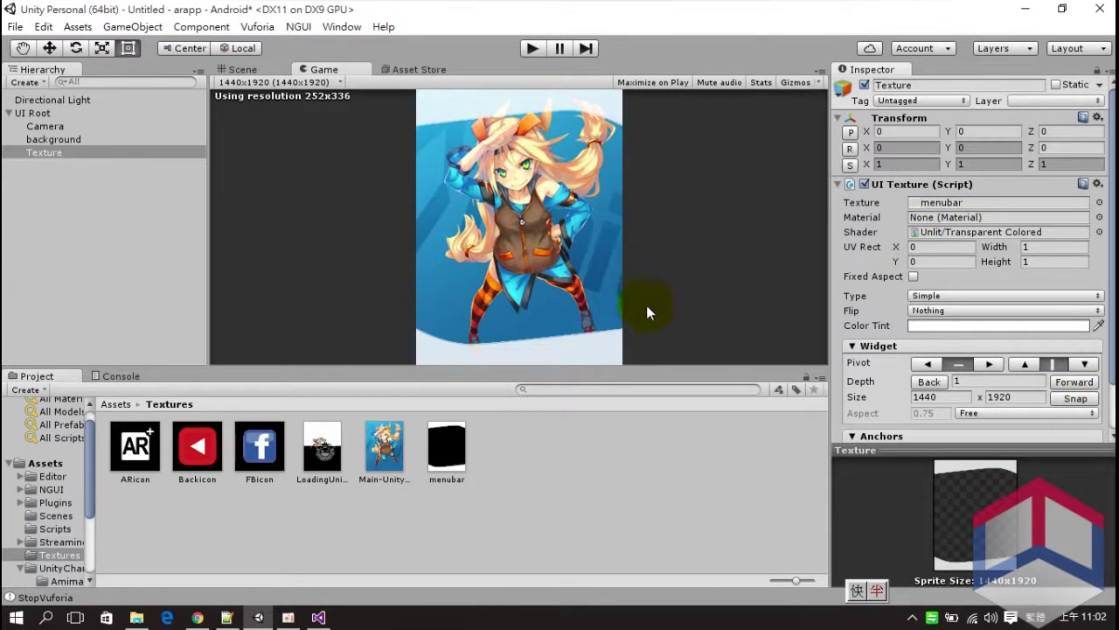
pyautogui.click(930, 84)
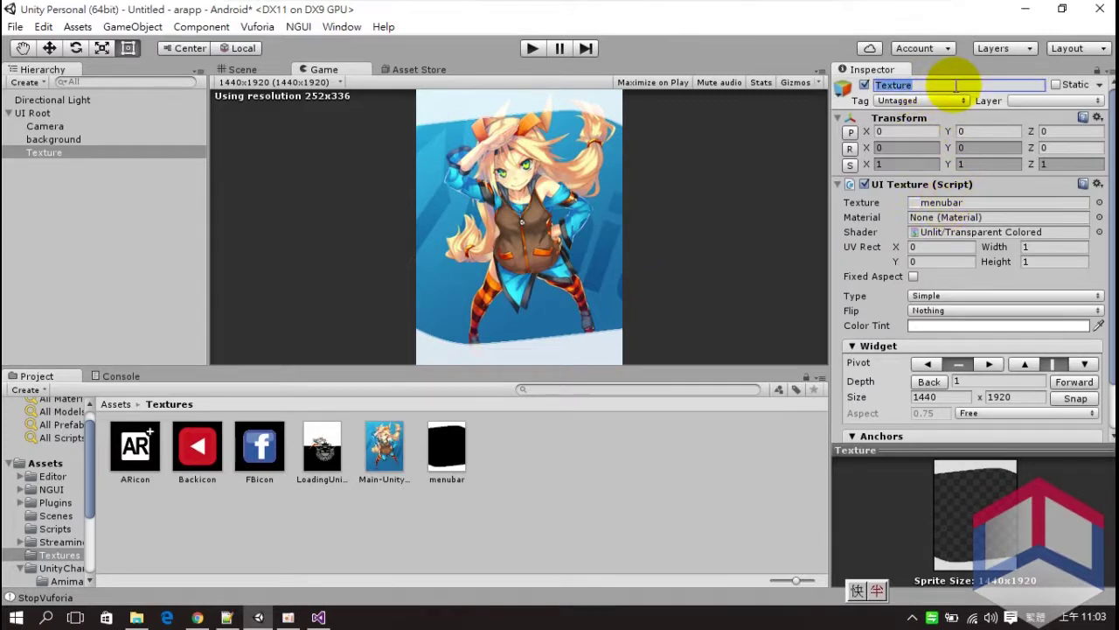
pyautogui.write('menuBG')
pyautogui.press('Return')
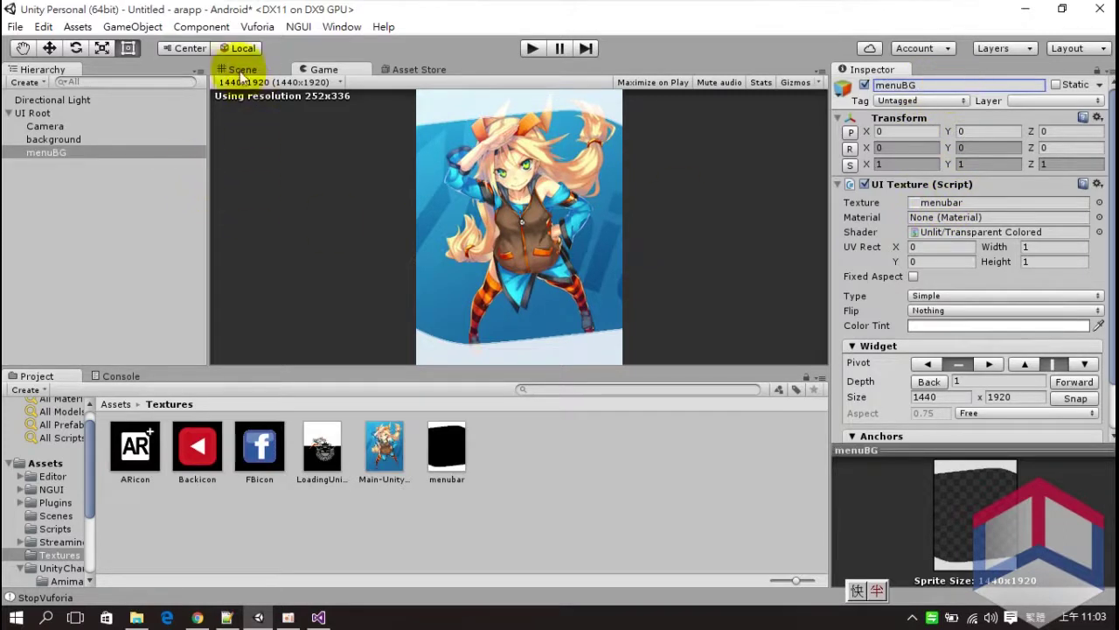
# Step: Create two new NGUI textures and place both directly under UI Root
pyautogui.click(298, 27)
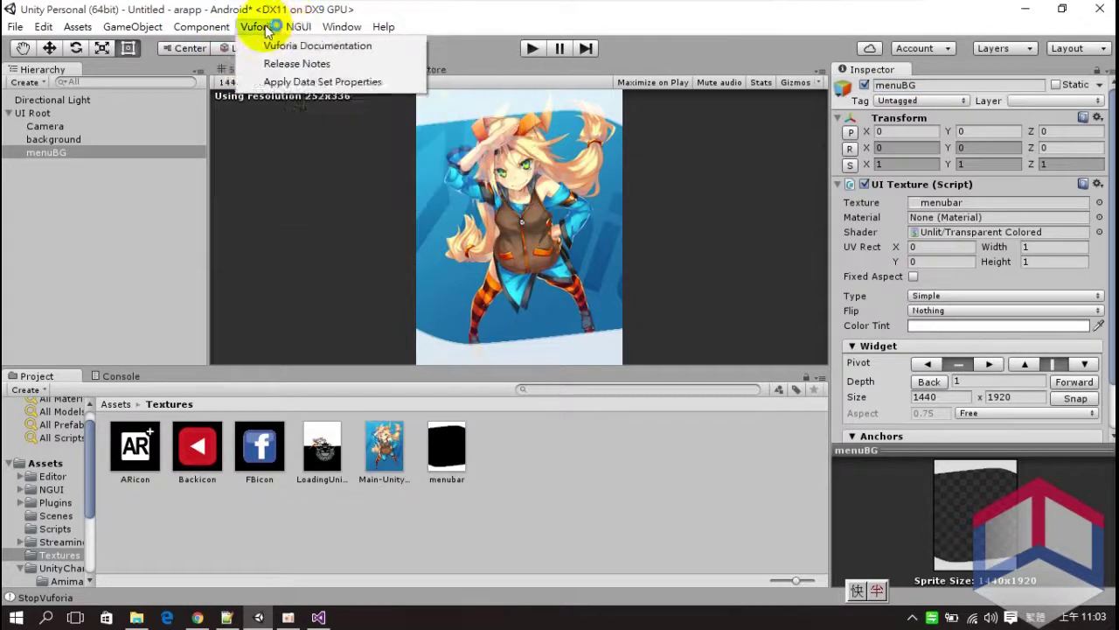
pyautogui.moveTo(344, 65)
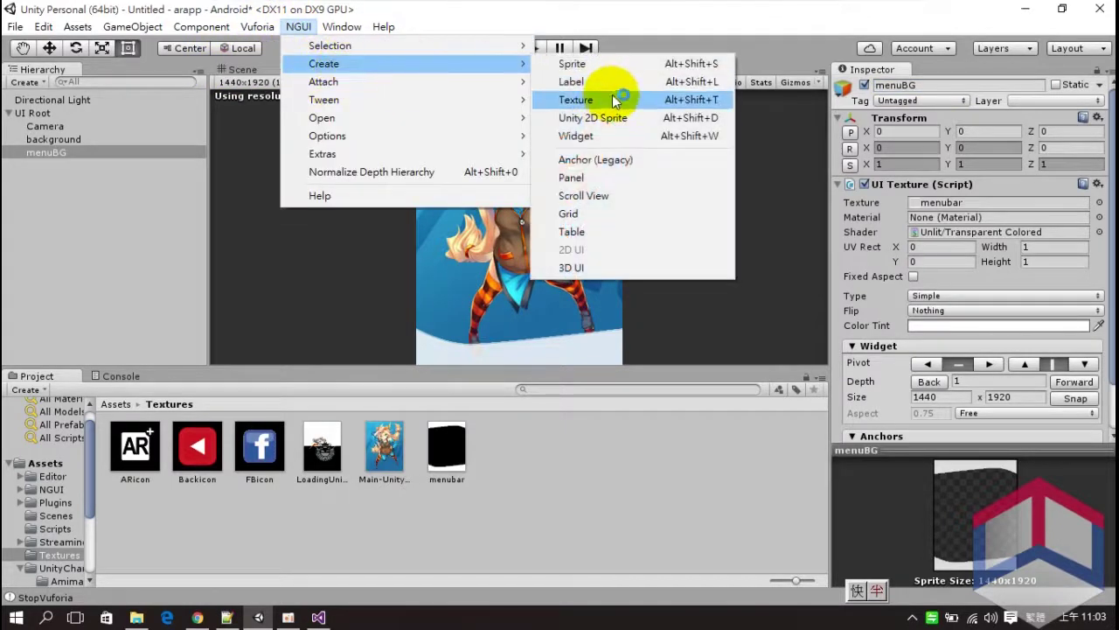
pyautogui.click(612, 99)
pyautogui.moveTo(108, 163); pyautogui.dragTo(85, 118)
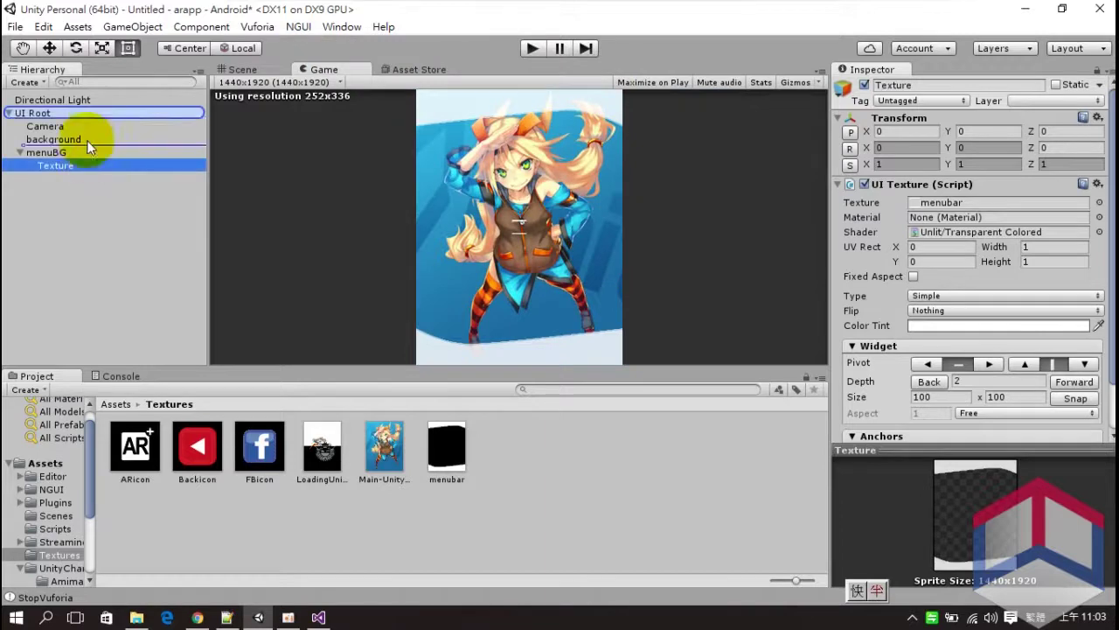
pyautogui.click(326, 27)
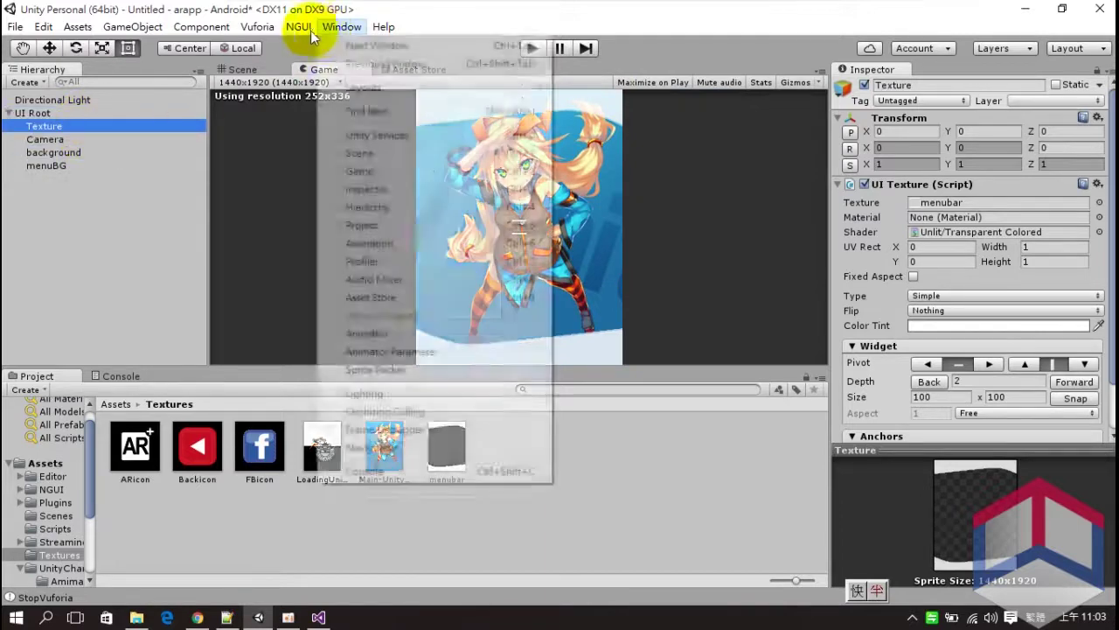
pyautogui.moveTo(332, 64)
pyautogui.click(614, 99)
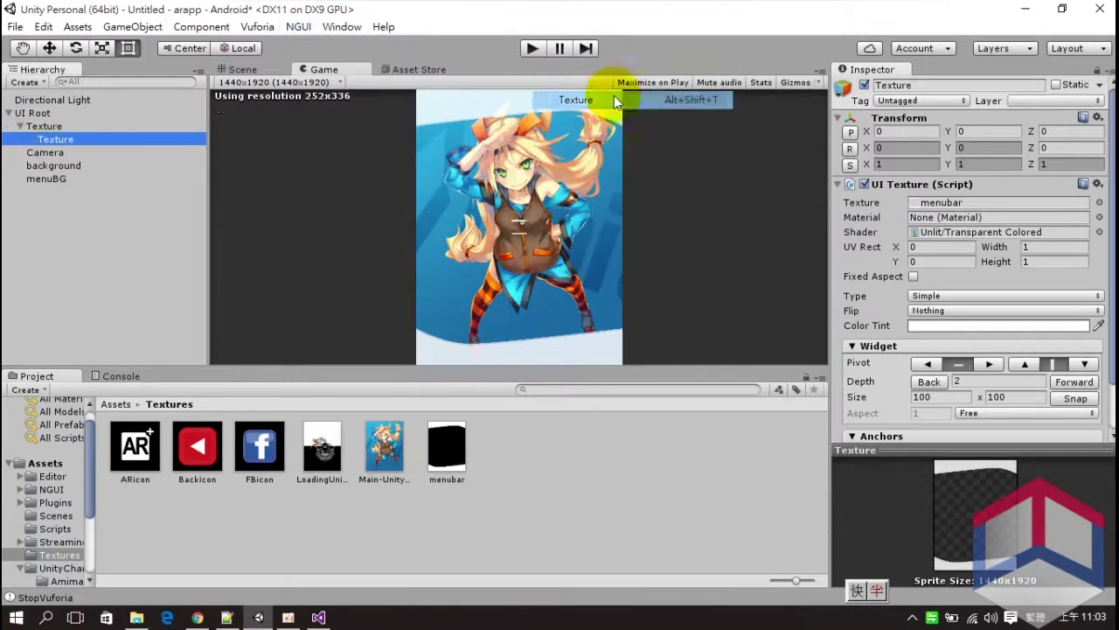
pyautogui.moveTo(74, 140); pyautogui.dragTo(74, 114)
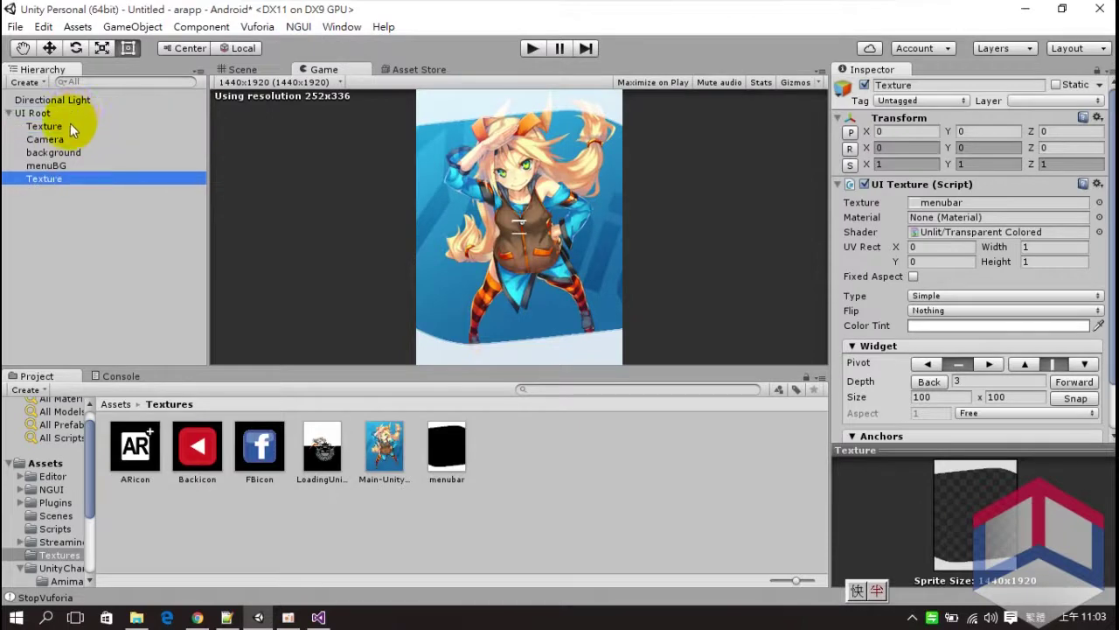
# Step: Rename the two new textures to FBBtn and ARBtn
pyautogui.click(70, 126)
pyautogui.click(952, 85)
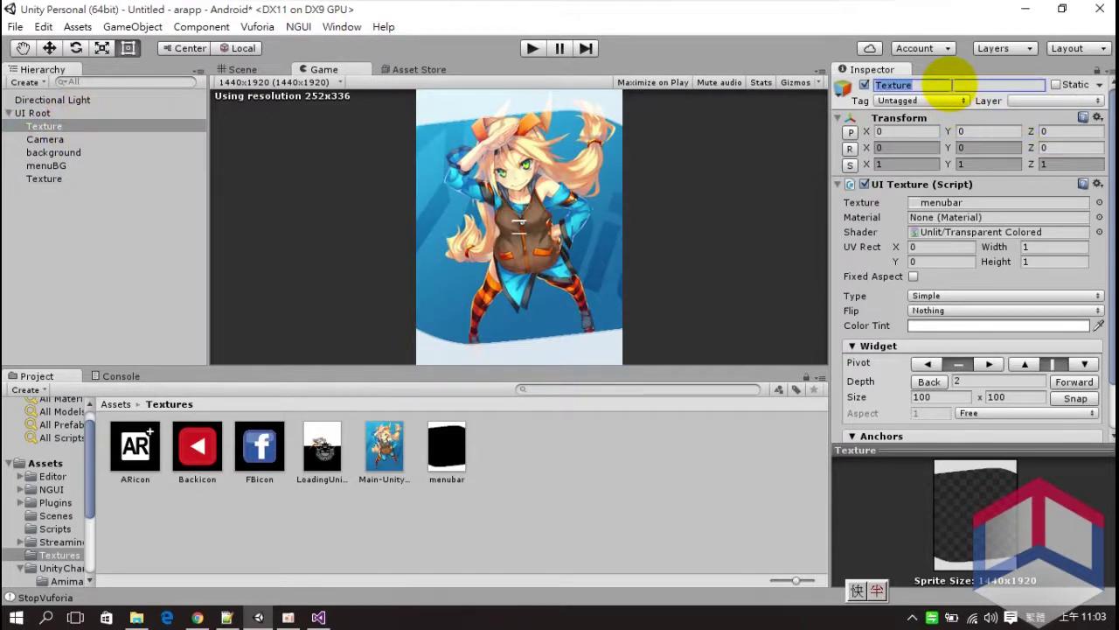
pyautogui.write('FBBt')
pyautogui.write('n')
pyautogui.press('Return')
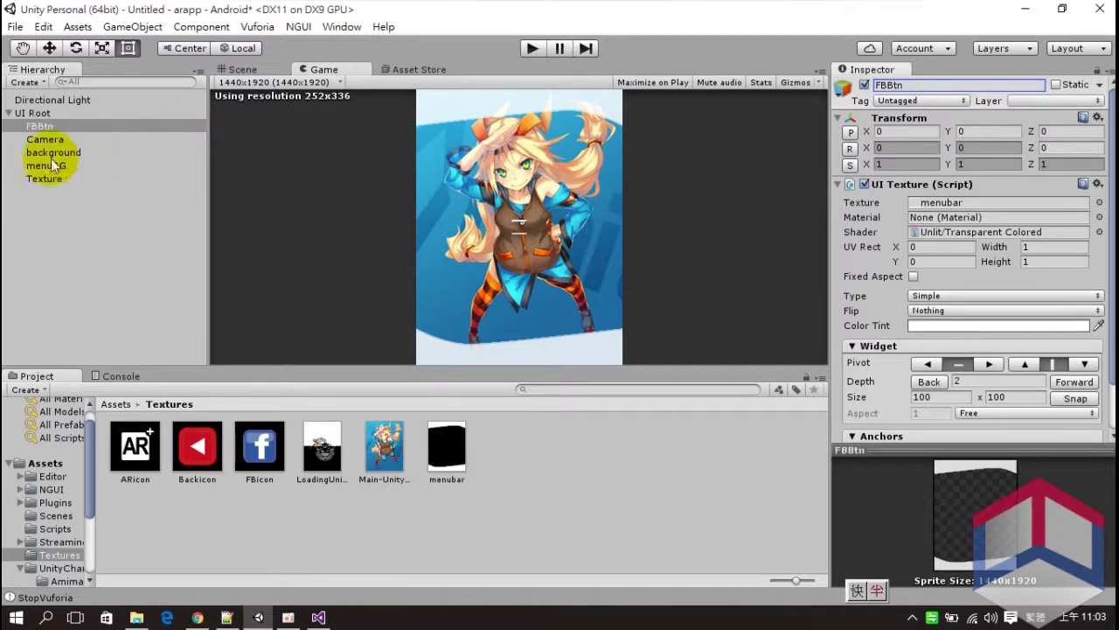
pyautogui.click(43, 179)
pyautogui.click(982, 87)
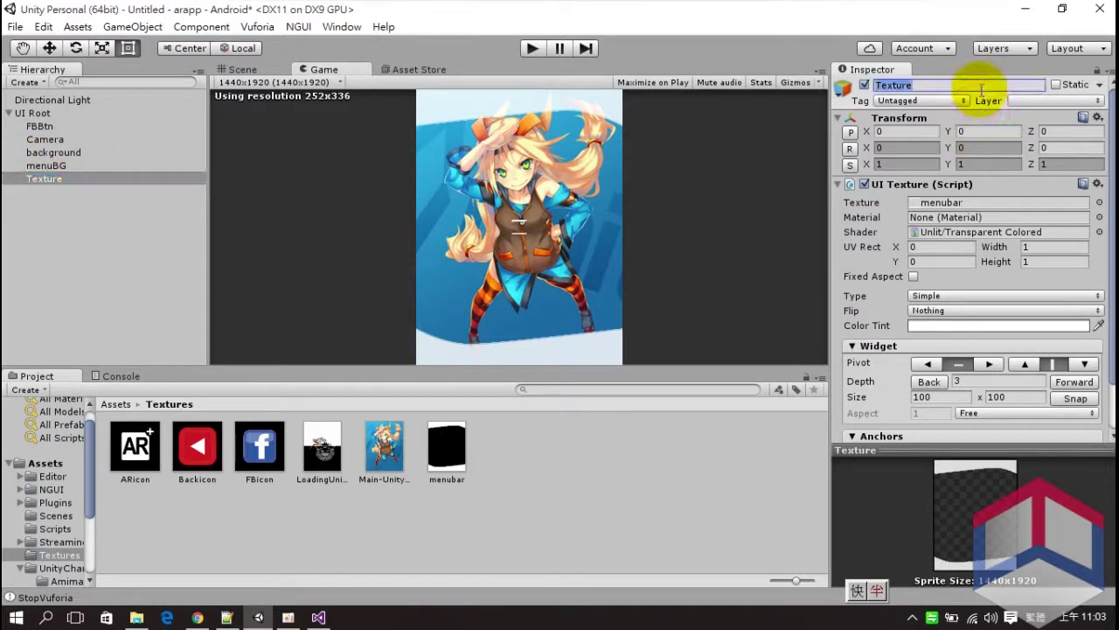
pyautogui.write('ARBtn')
pyautogui.press('Return')
# Step: Assign ARicon to ARBtn and FBicon to FBBtn, snapping both to 256×256
pyautogui.moveTo(136, 447)
pyautogui.mouseDown()
pyautogui.moveTo(937, 276)
pyautogui.moveTo(975, 204)
pyautogui.mouseUp()
pyautogui.click(1076, 398)
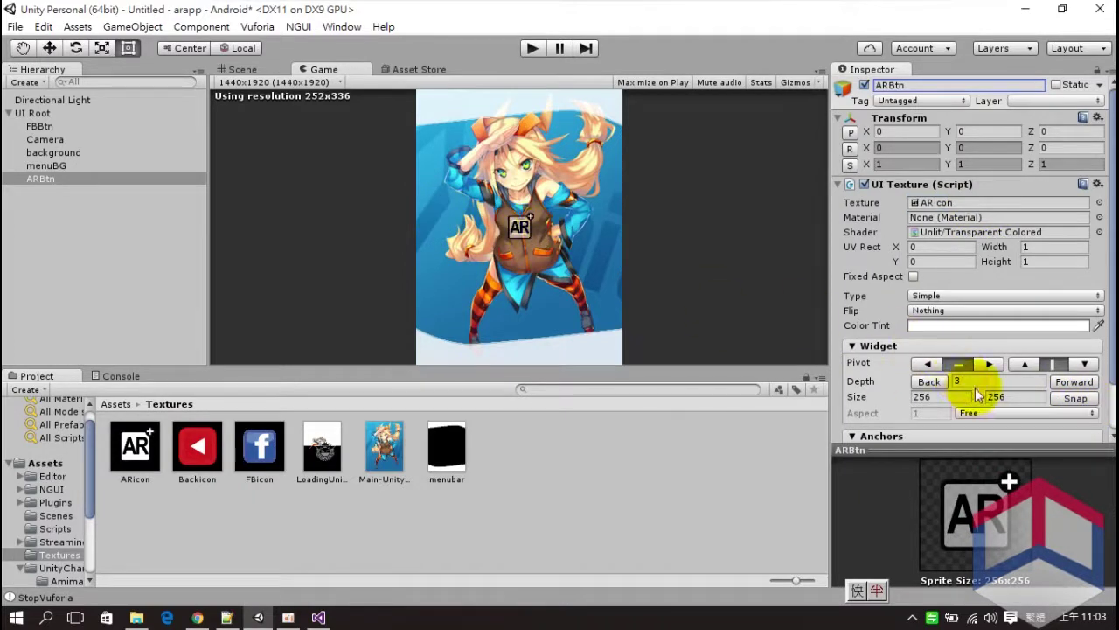
pyautogui.click(35, 126)
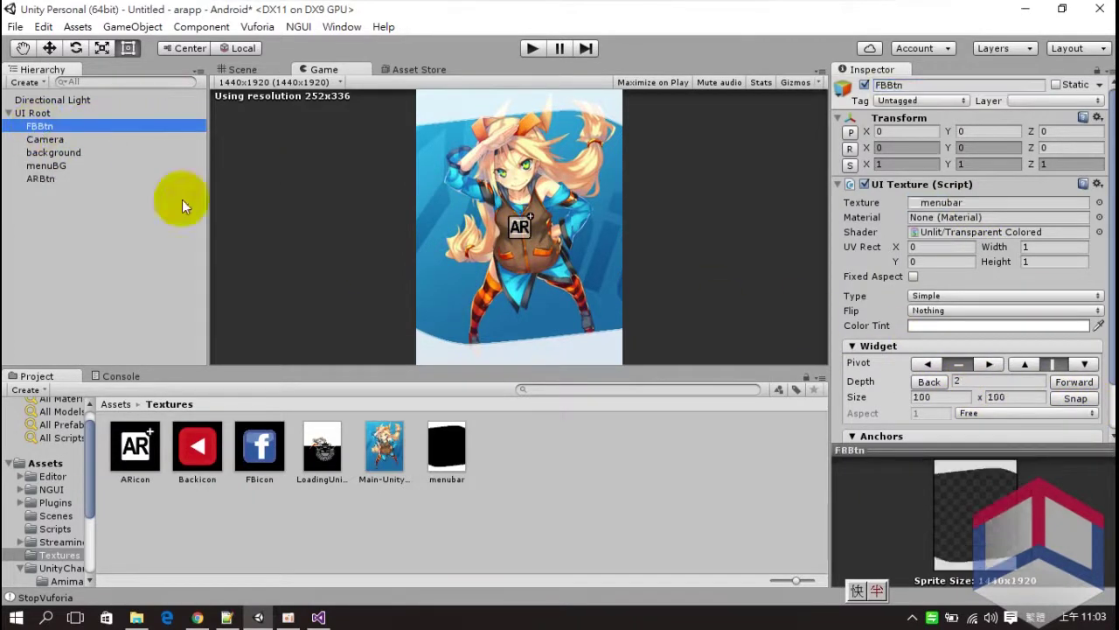
pyautogui.moveTo(254, 451); pyautogui.dragTo(966, 203)
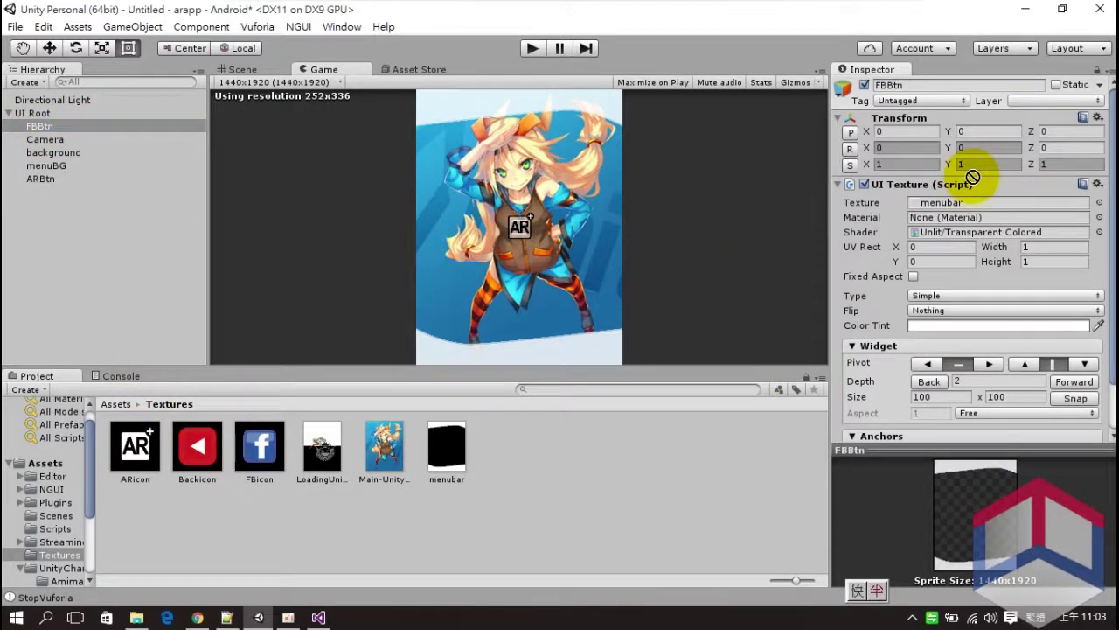
pyautogui.click(1069, 400)
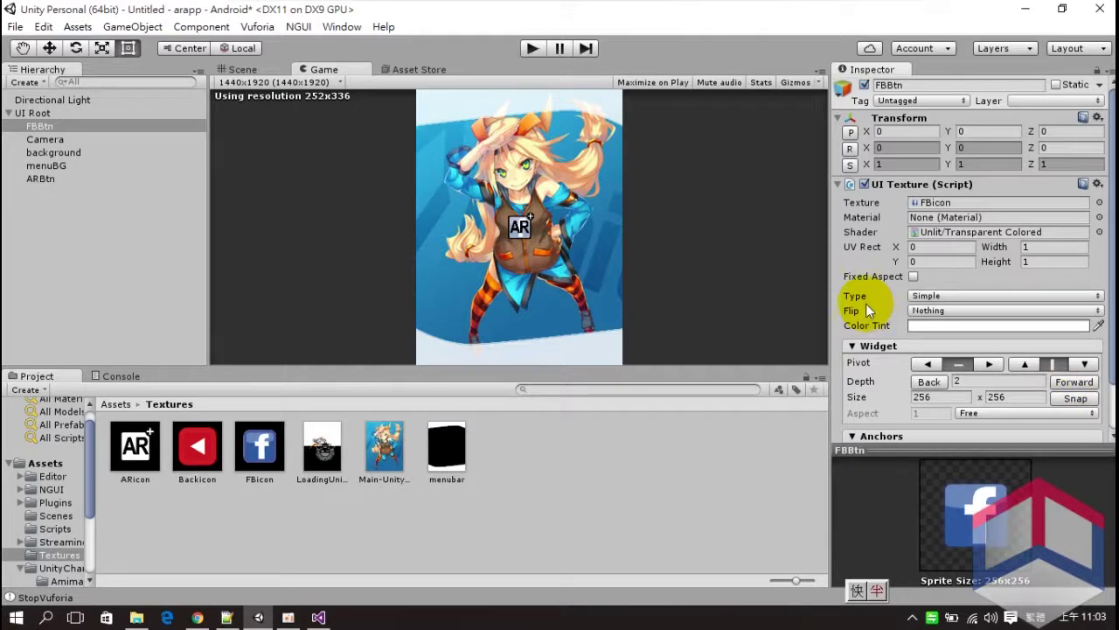
pyautogui.click(527, 239)
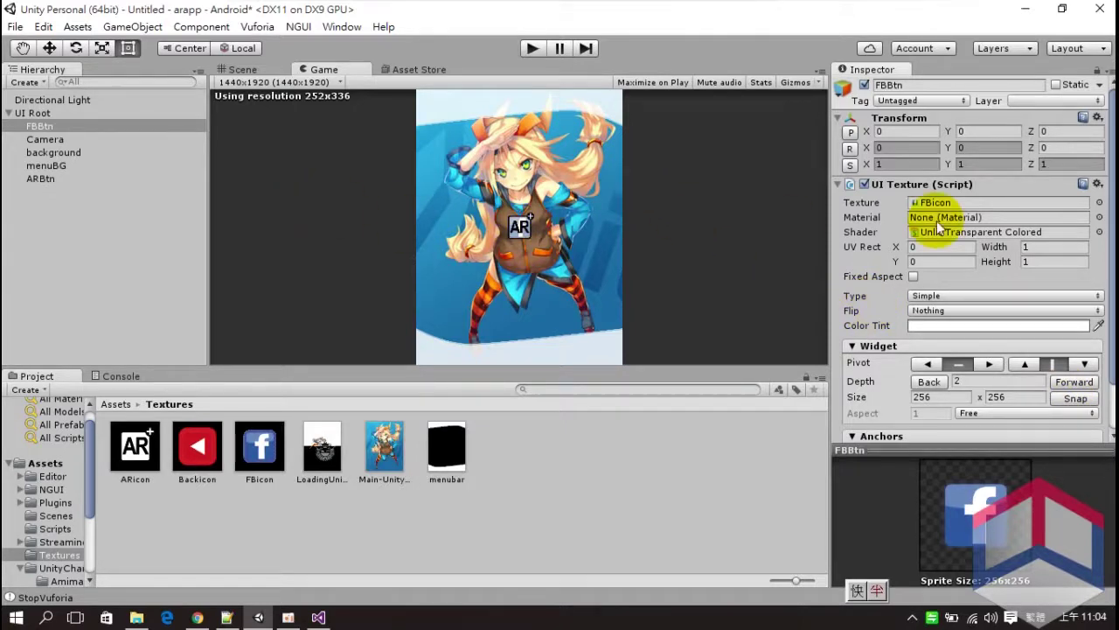
# Step: Add a Box Collider sized 200 × 200 to FBBtn and return to the Scene view
pyautogui.click(840, 184)
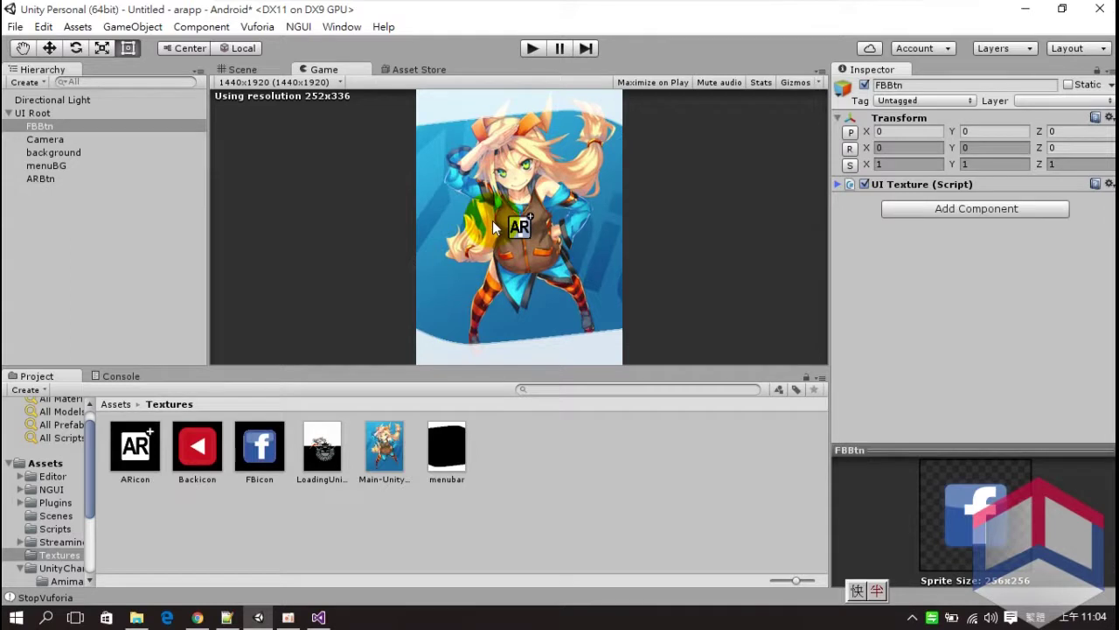
pyautogui.click(936, 218)
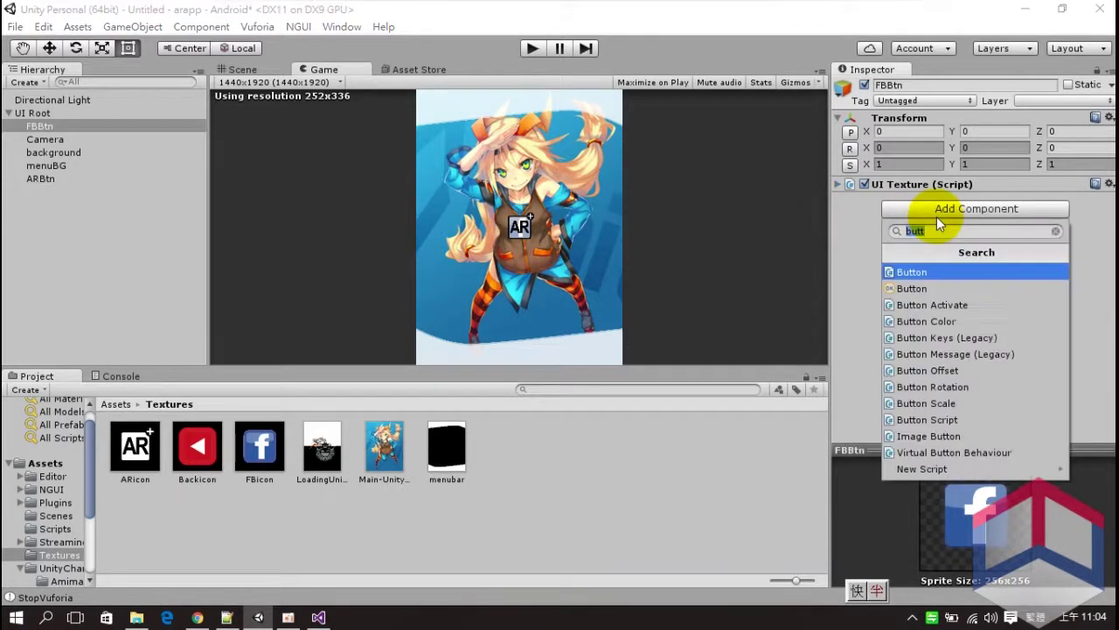
pyautogui.write('box')
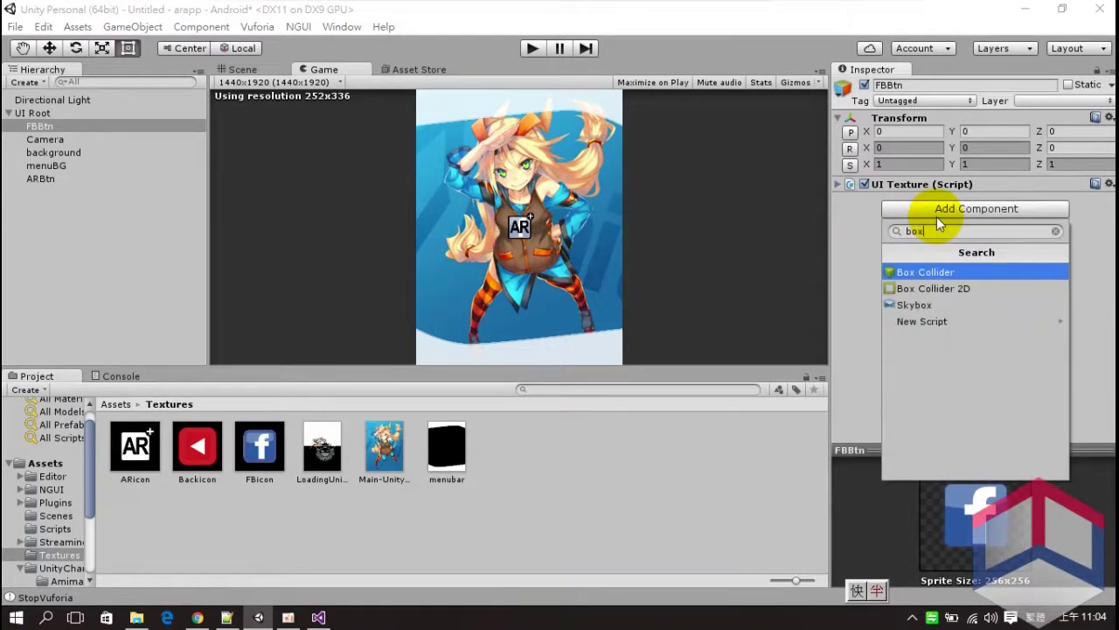
pyautogui.click(933, 273)
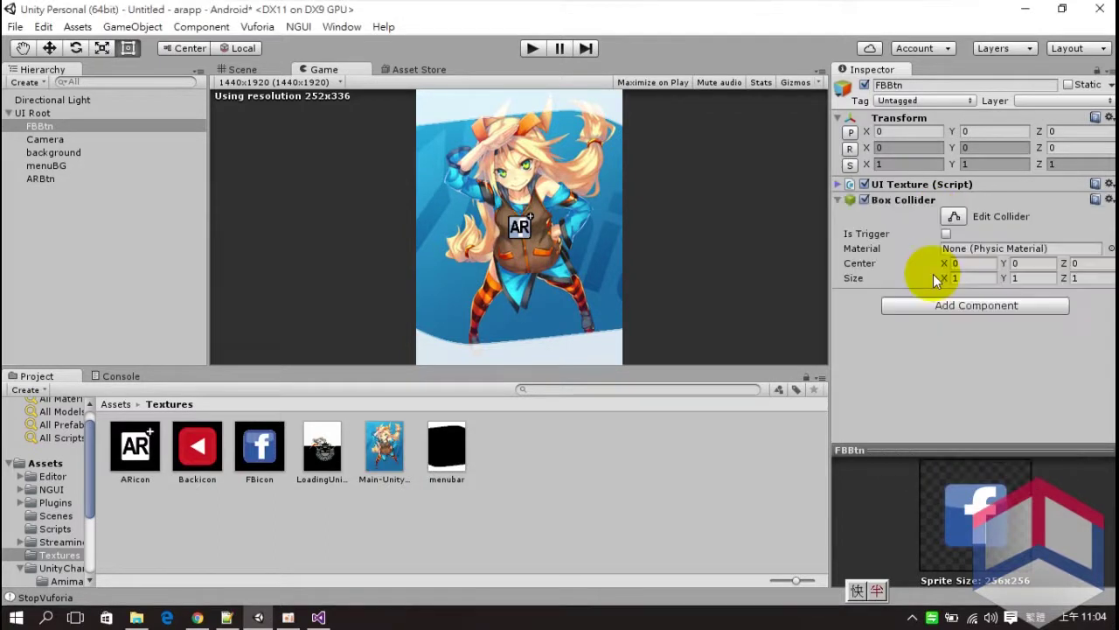
pyautogui.click(969, 278)
pyautogui.write('200')
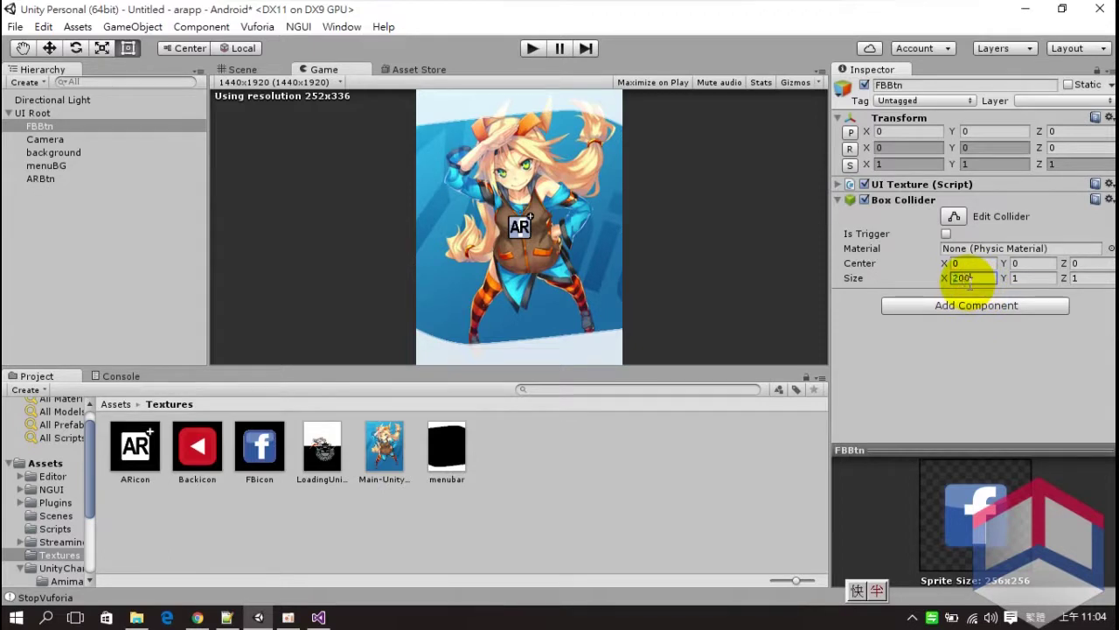
pyautogui.click(1034, 278)
pyautogui.write('200')
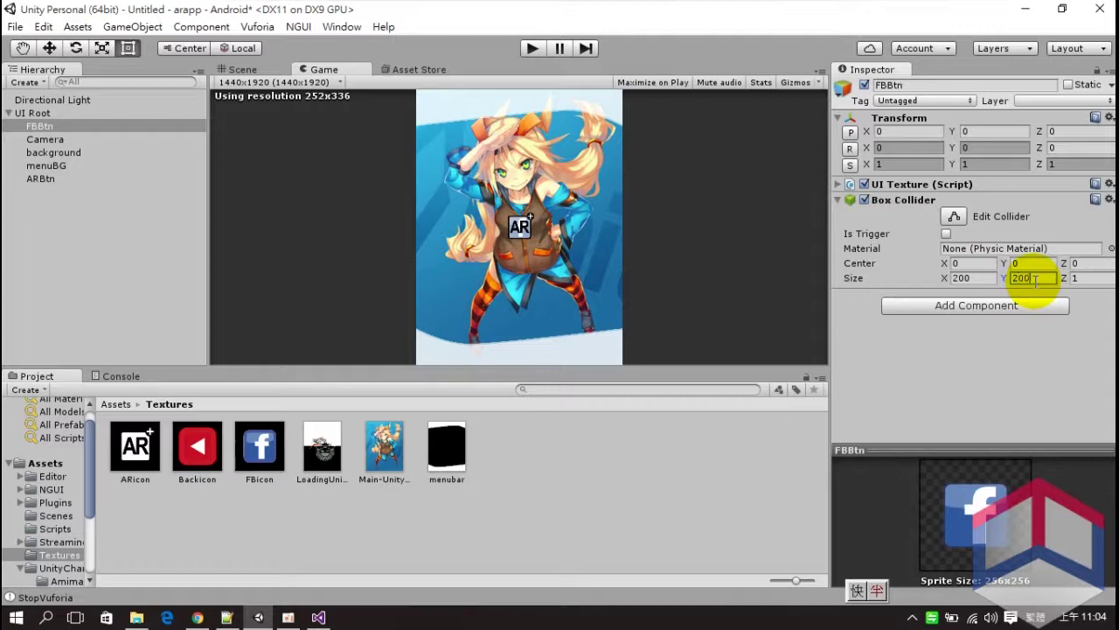
pyautogui.click(1023, 263)
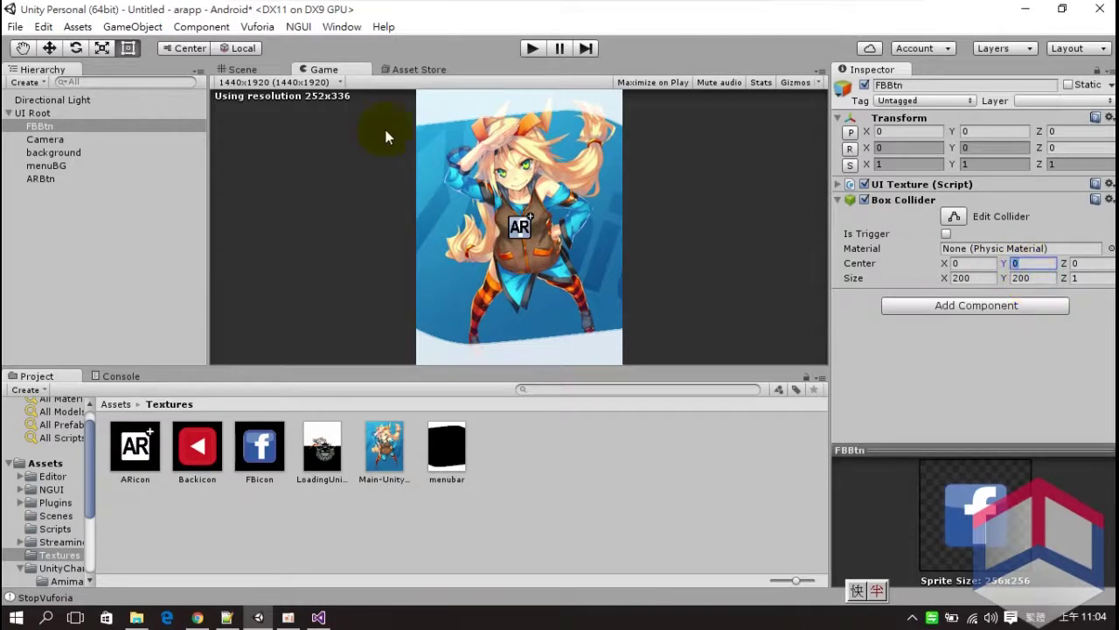
pyautogui.click(251, 65)
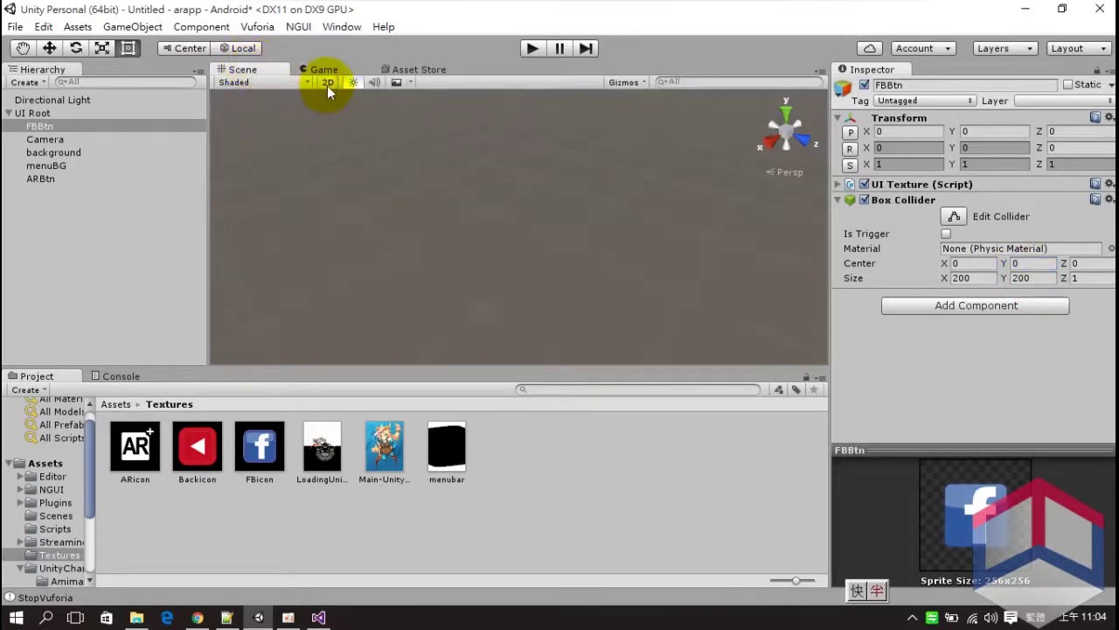
# Step: Turn off 2D mode, frame FBBtn, and add a Box Collider to ARBtn
pyautogui.click(328, 85)
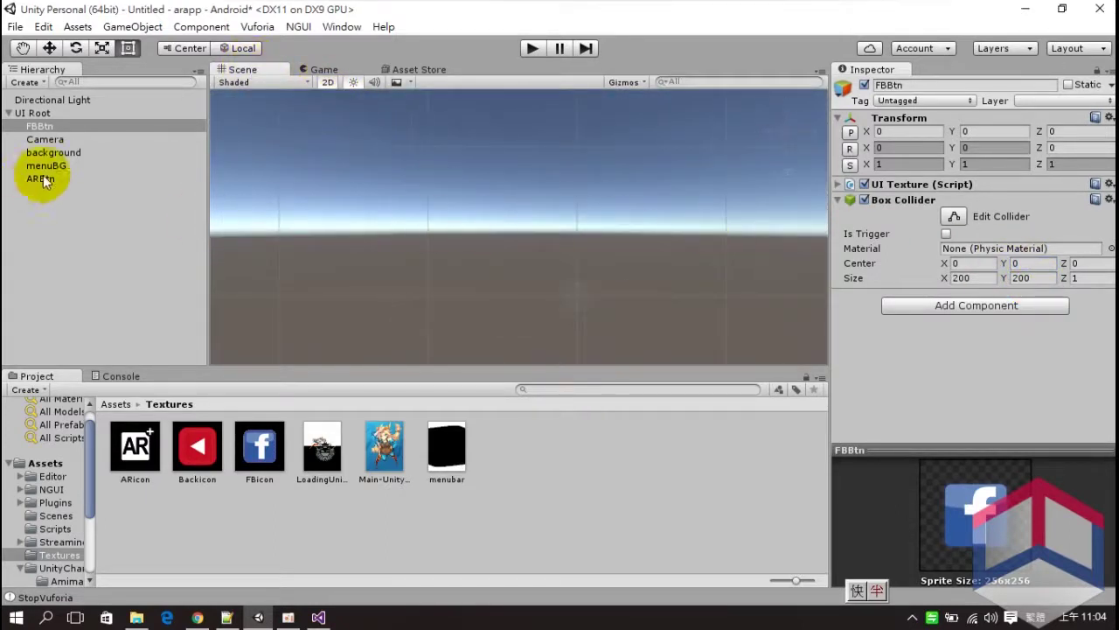
pyautogui.doubleClick(46, 128)
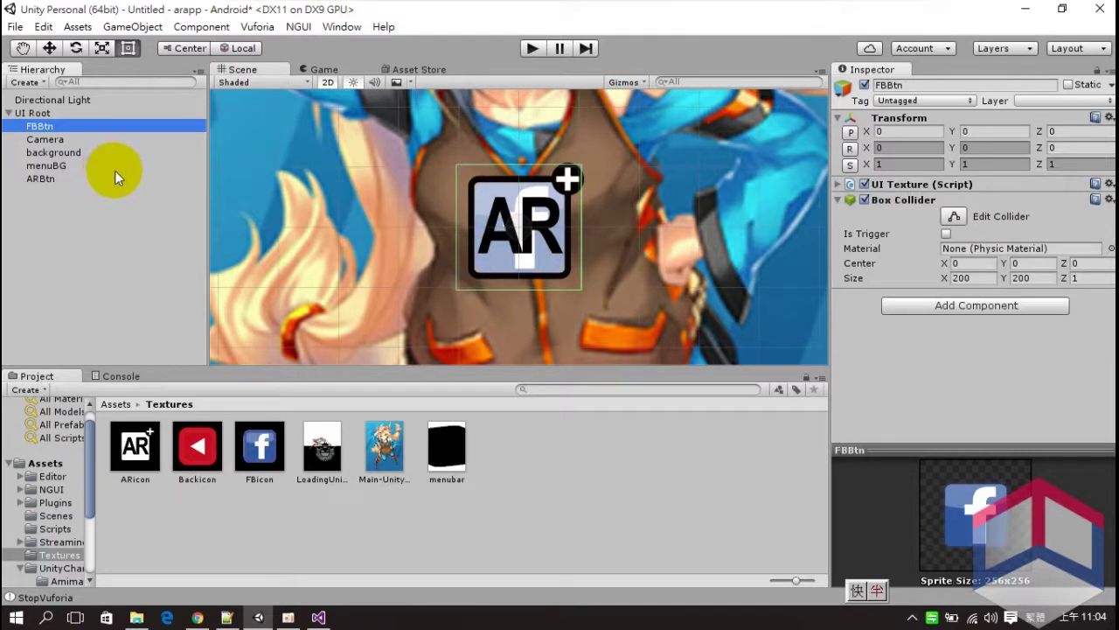
pyautogui.click(54, 177)
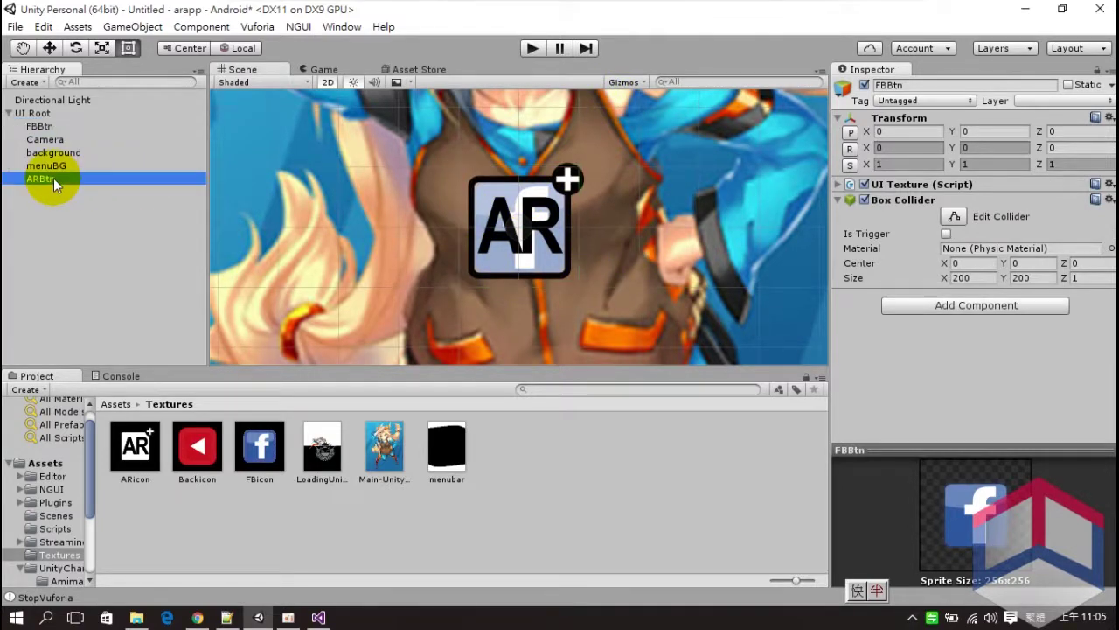
pyautogui.click(913, 208)
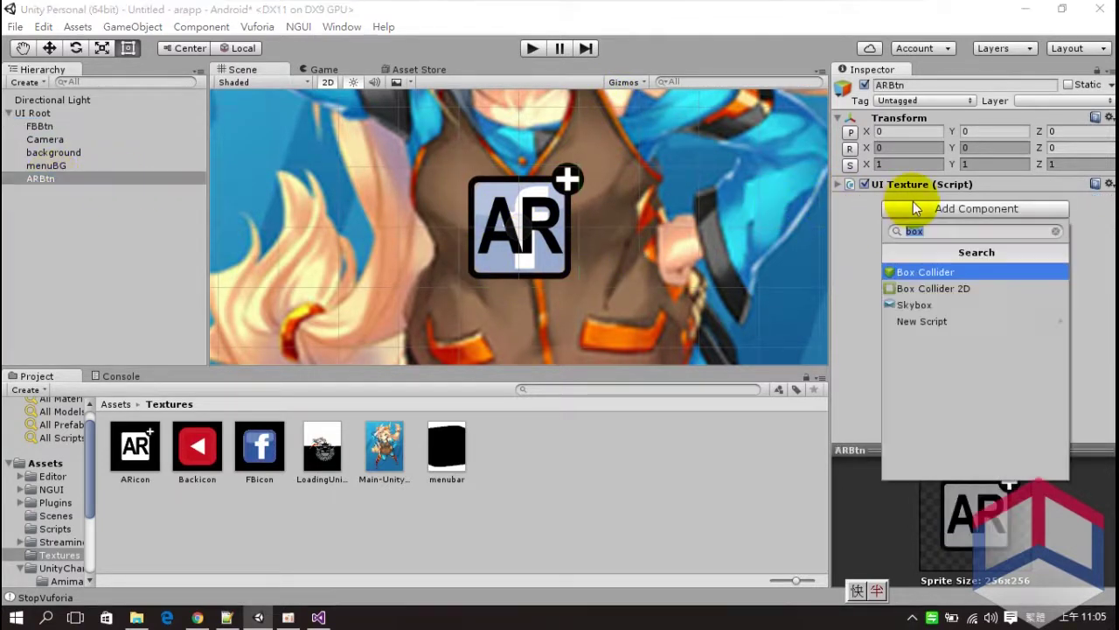
pyautogui.click(949, 273)
pyautogui.click(74, 204)
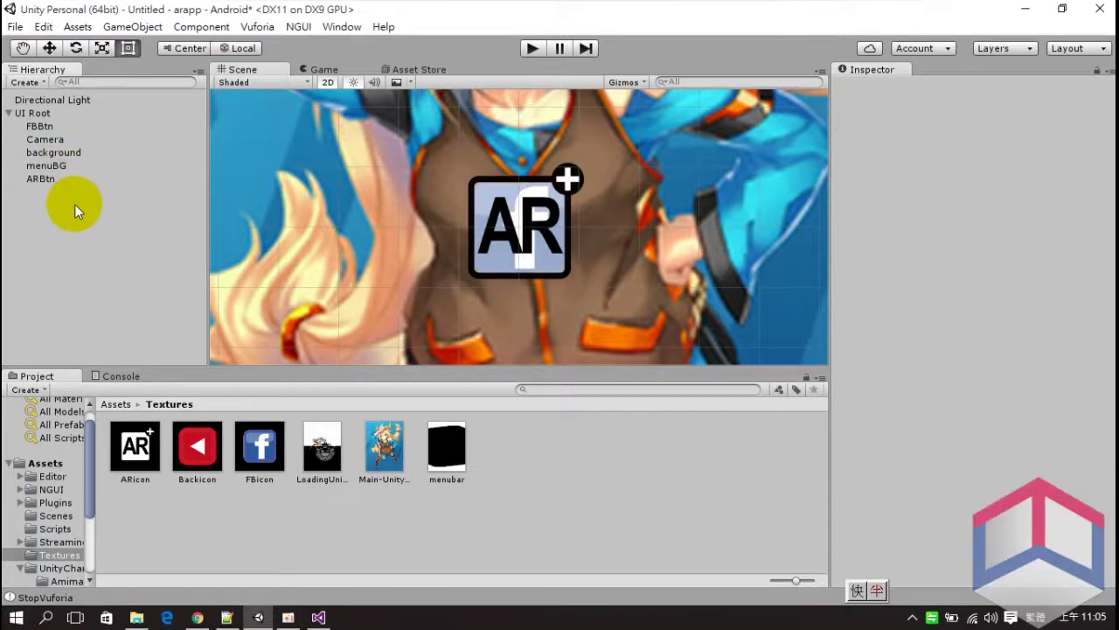
pyautogui.rightClick(74, 204)
# Step: Rename the empty object to Scripts and add a Button Script component
pyautogui.click(954, 83)
pyautogui.write('Sc')
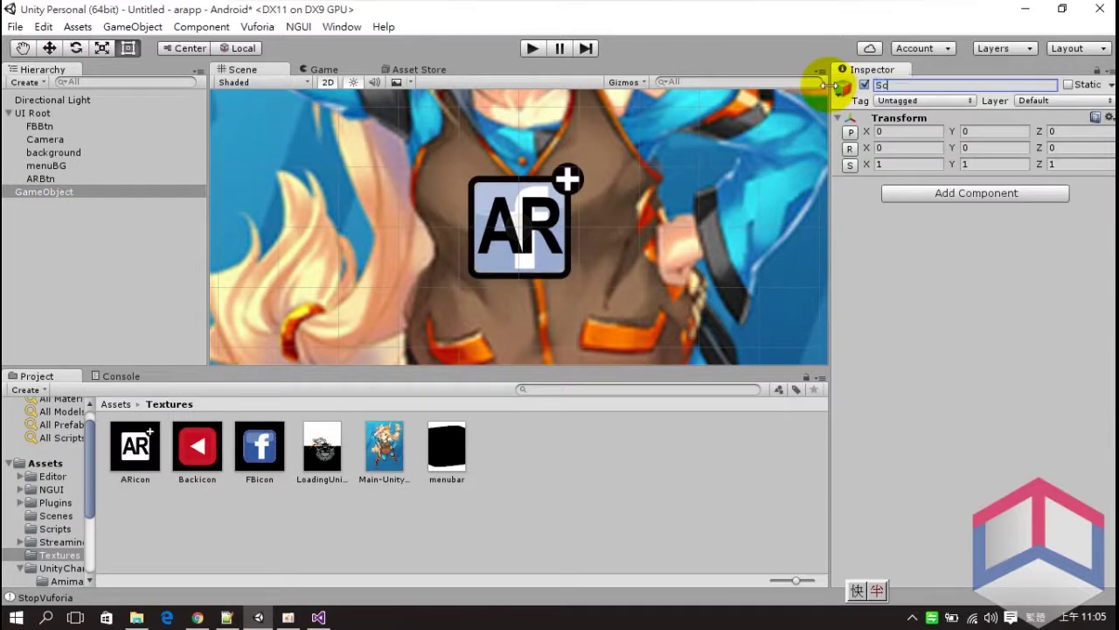
pyautogui.press('Return')
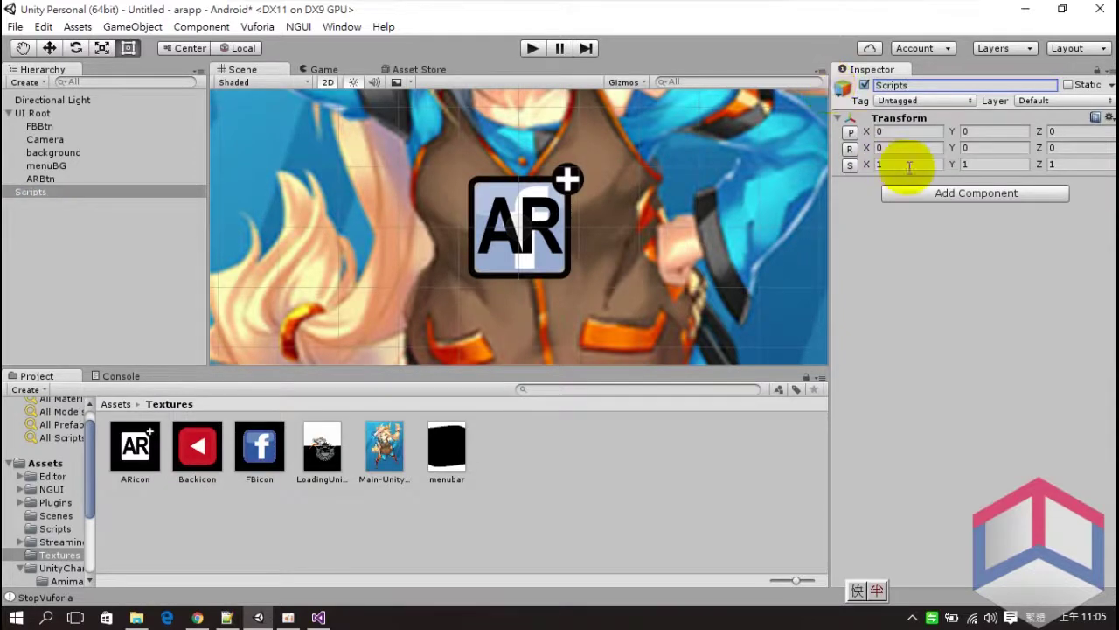
pyautogui.click(919, 192)
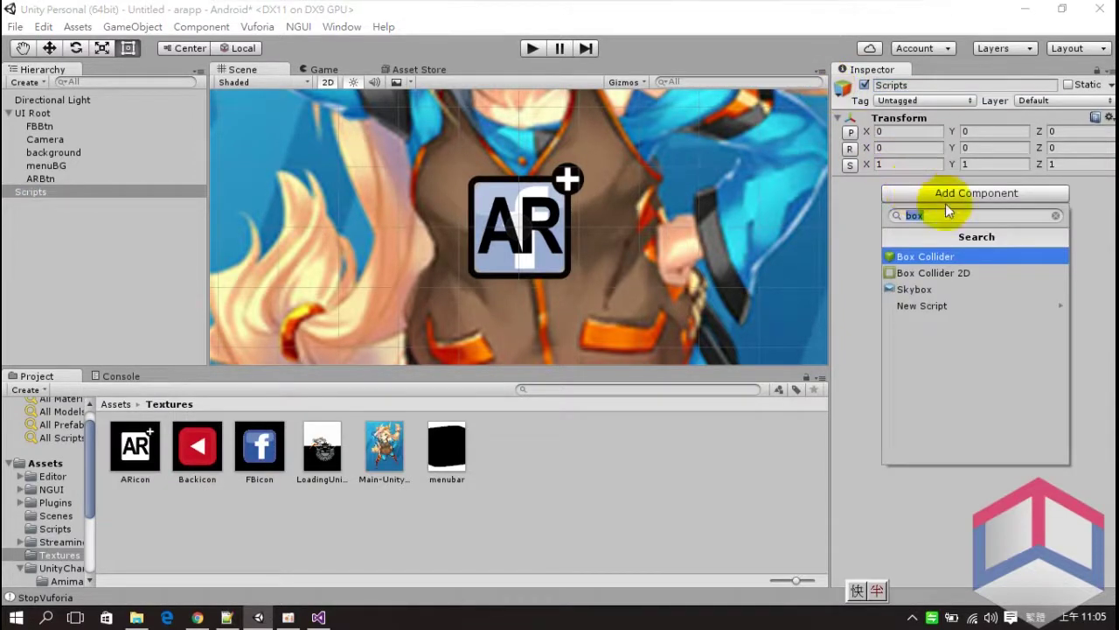
pyautogui.write('butt')
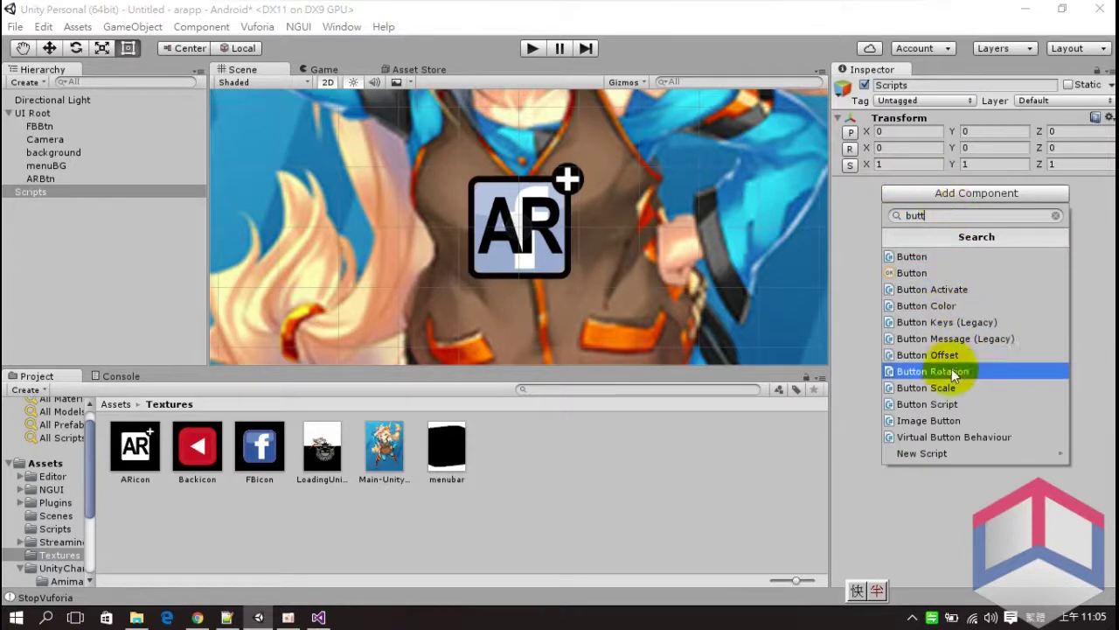
pyautogui.click(951, 404)
# Step: Set the Button Script's button to ARBtn and its Scene Name to AR
pyautogui.click(970, 213)
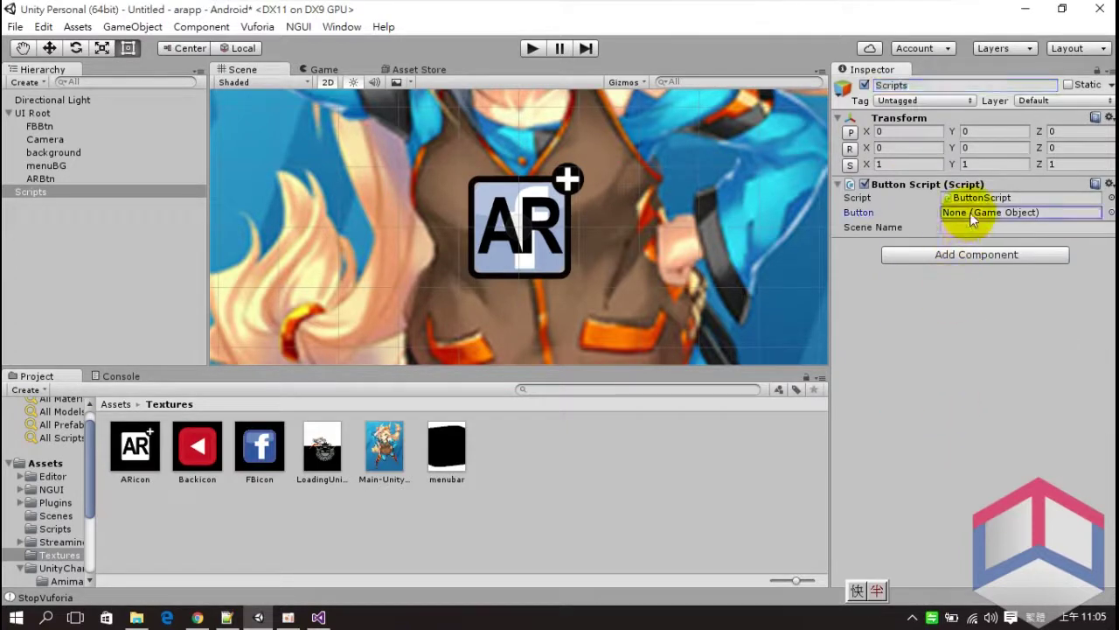
pyautogui.moveTo(46, 179); pyautogui.dragTo(953, 215)
pyautogui.click(958, 227)
pyautogui.write('AR')
pyautogui.press('Return')
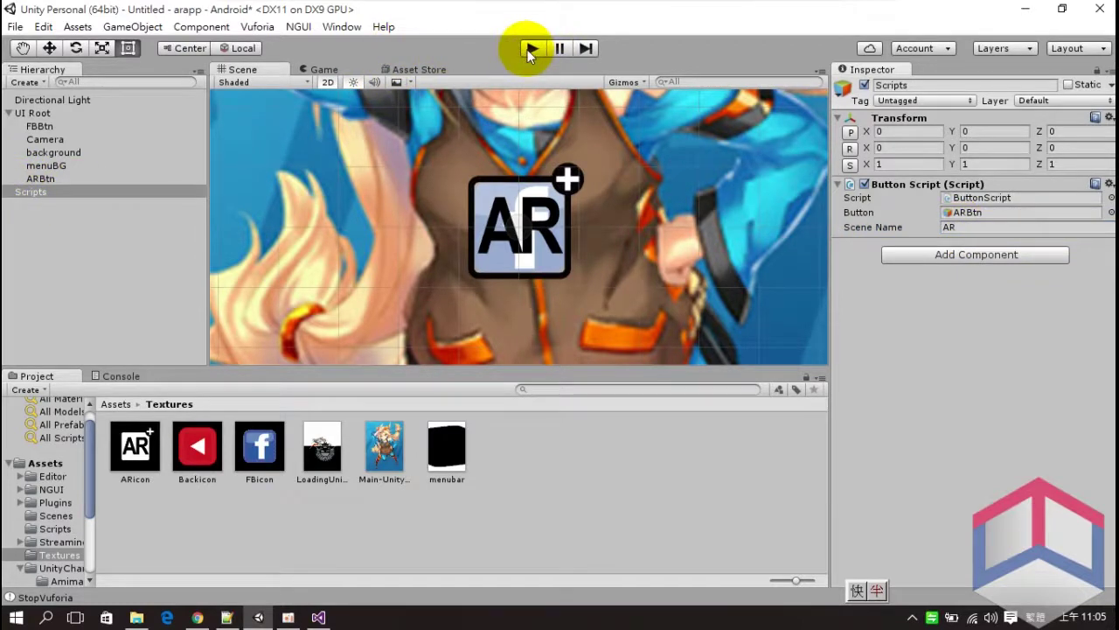
# Step: Save the scene as Main in Assets/Scenes, then play-test it once
pyautogui.click(14, 27)
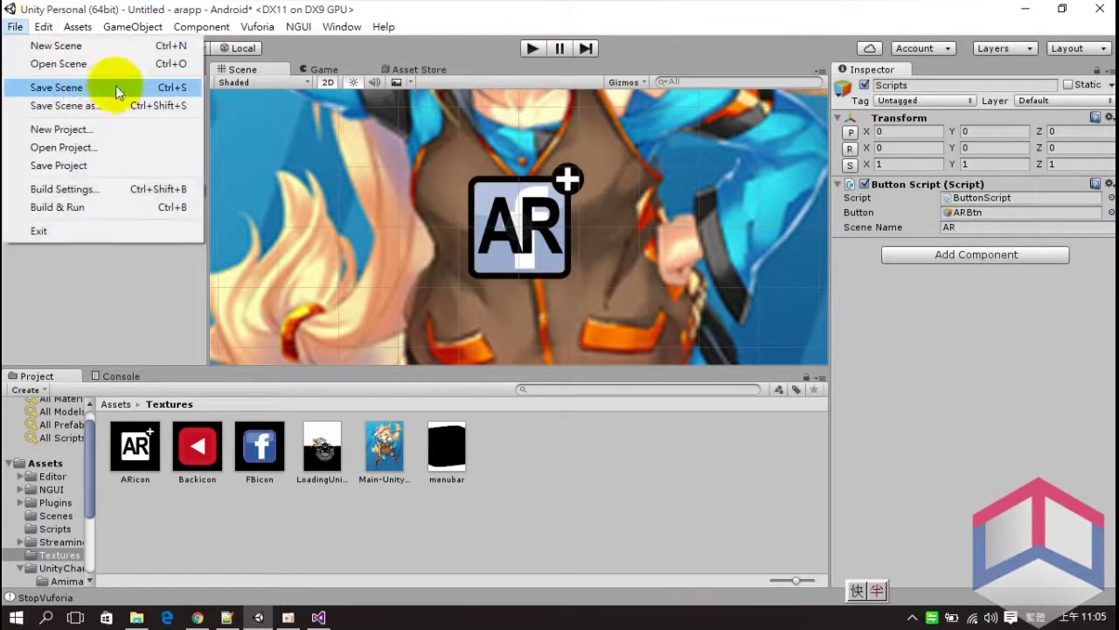
pyautogui.click(58, 88)
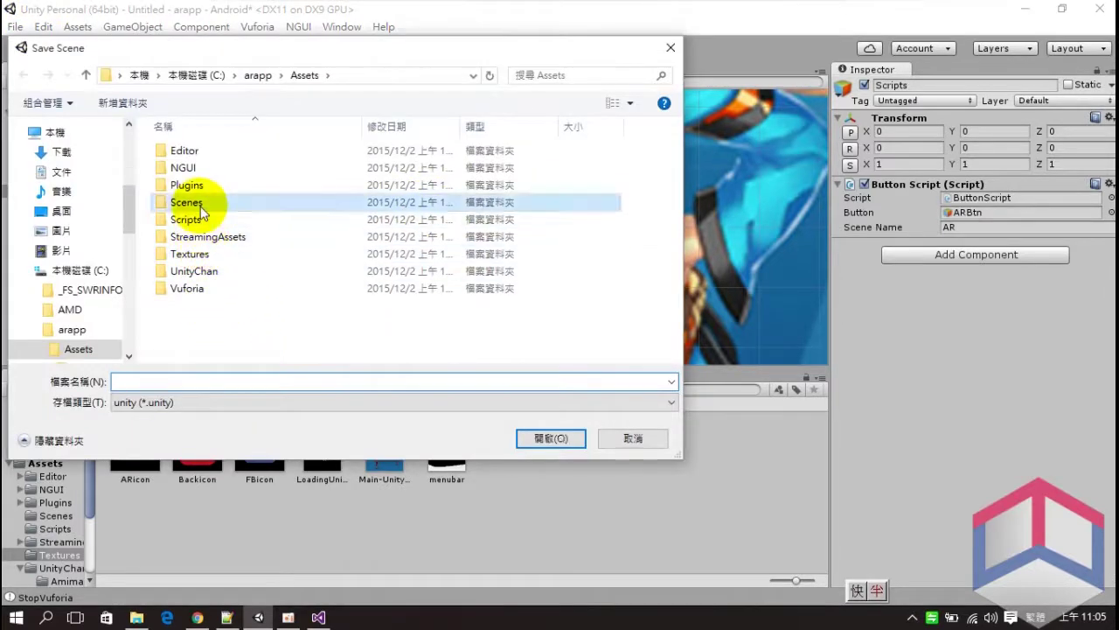
pyautogui.doubleClick(193, 203)
pyautogui.write('Main')
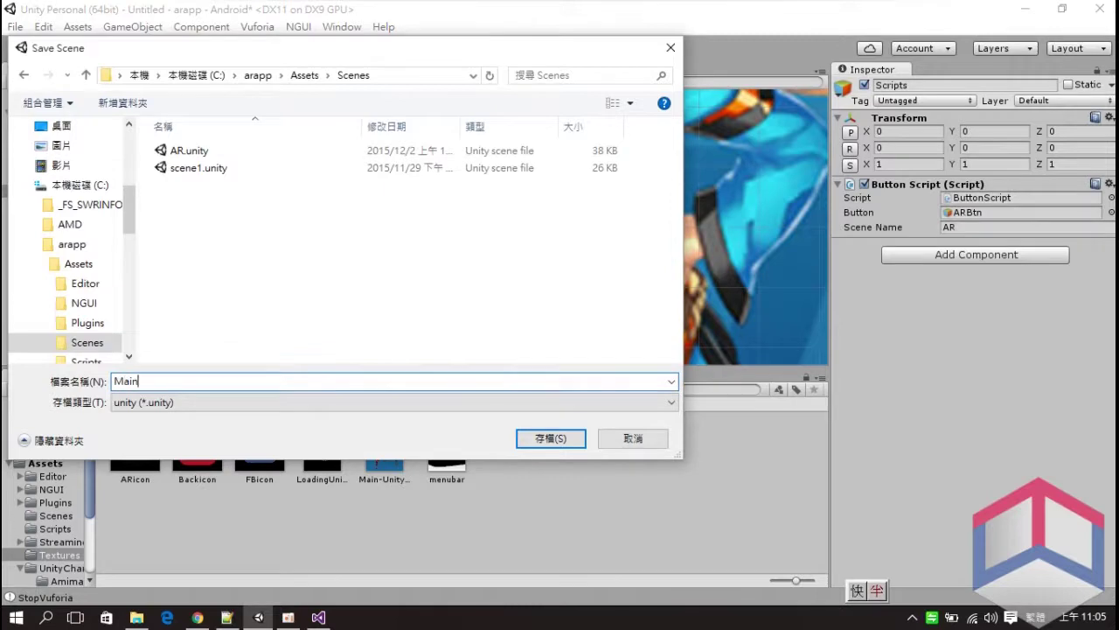
pyautogui.click(564, 440)
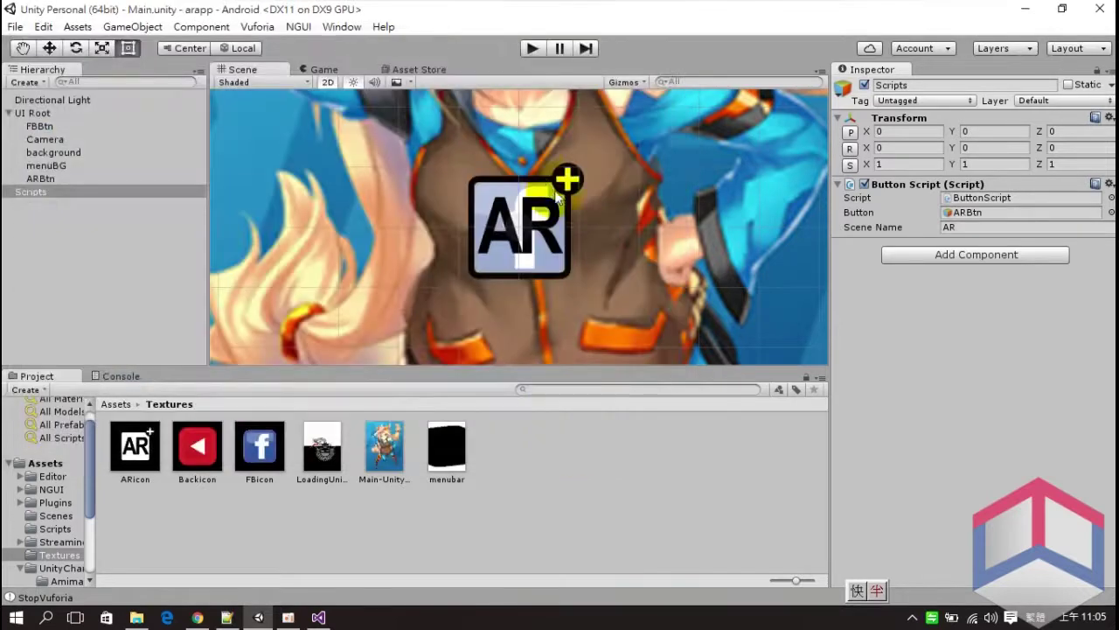
pyautogui.click(530, 49)
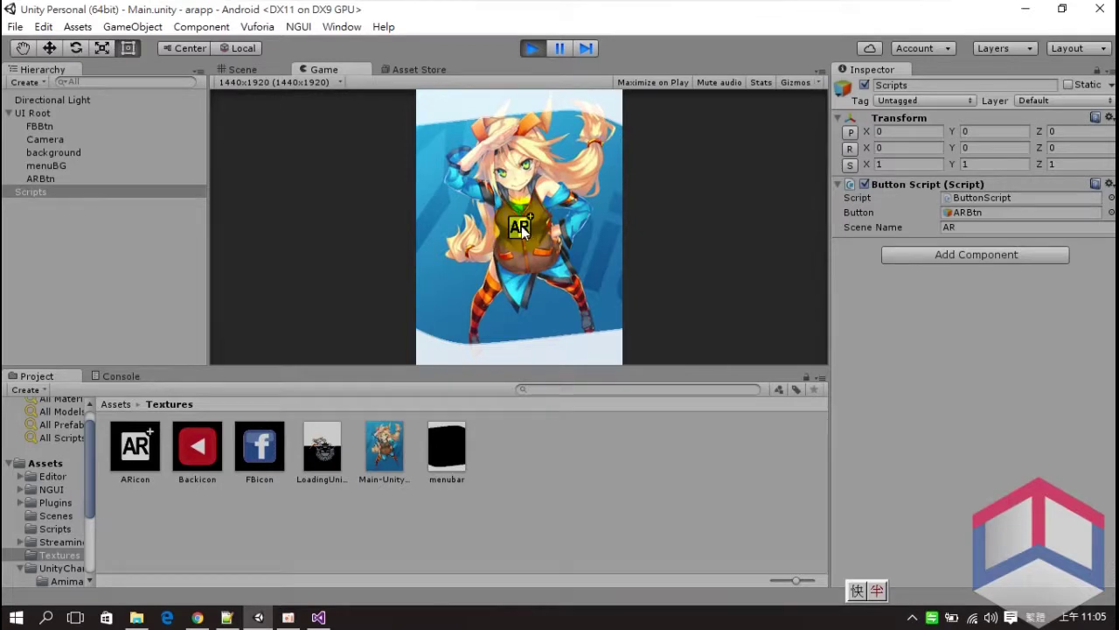
pyautogui.click(534, 49)
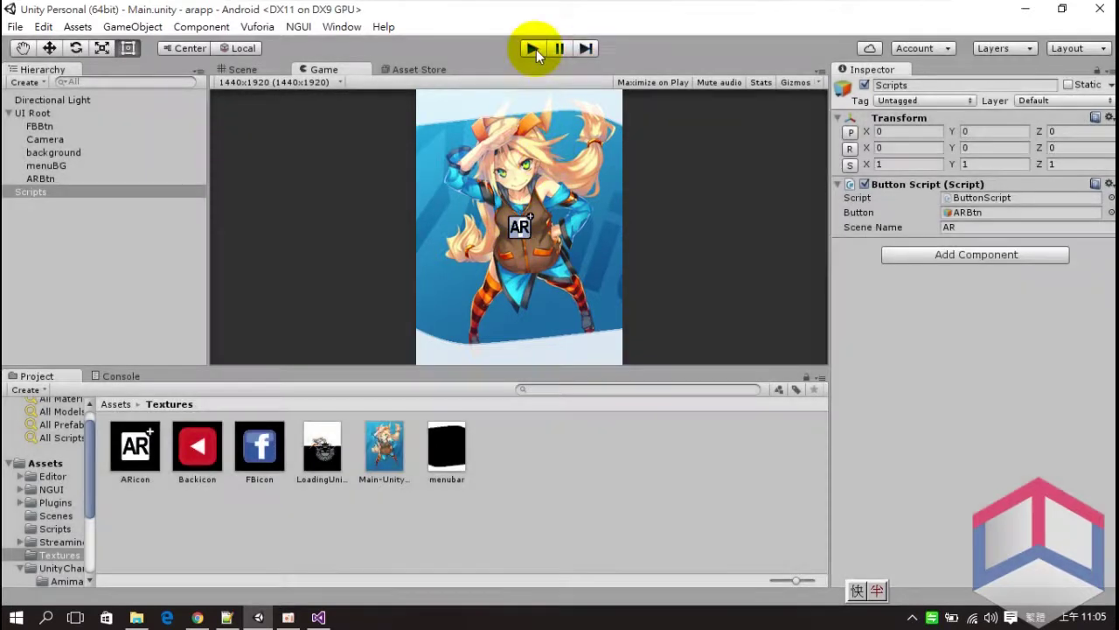
# Step: Add the AR and Main scenes to the Build Settings scene list
pyautogui.click(15, 27)
pyautogui.click(70, 183)
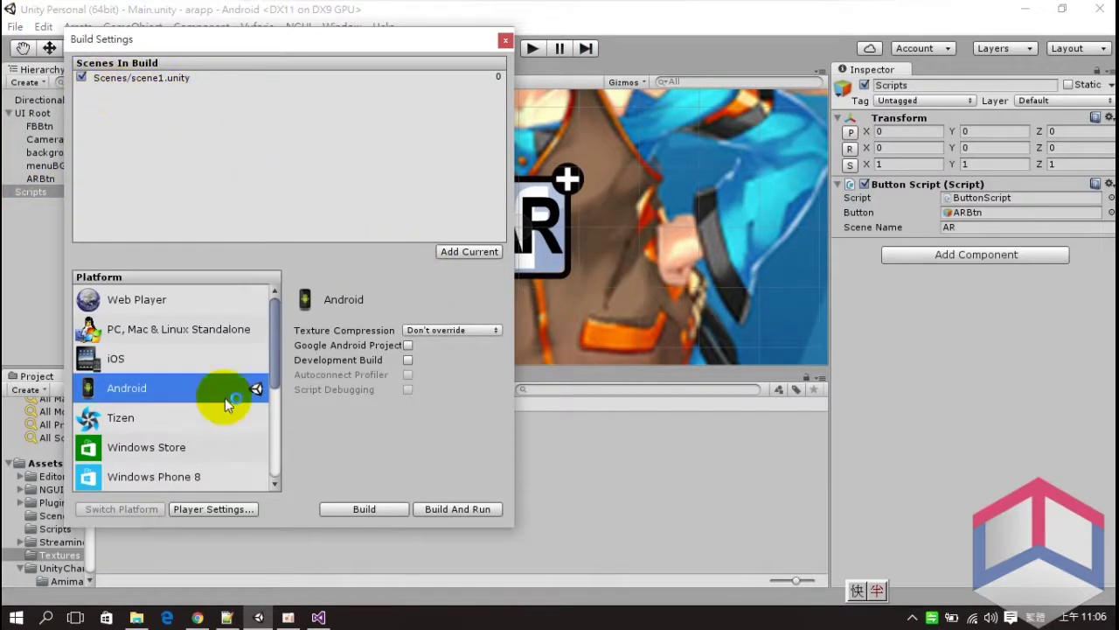
pyautogui.click(53, 516)
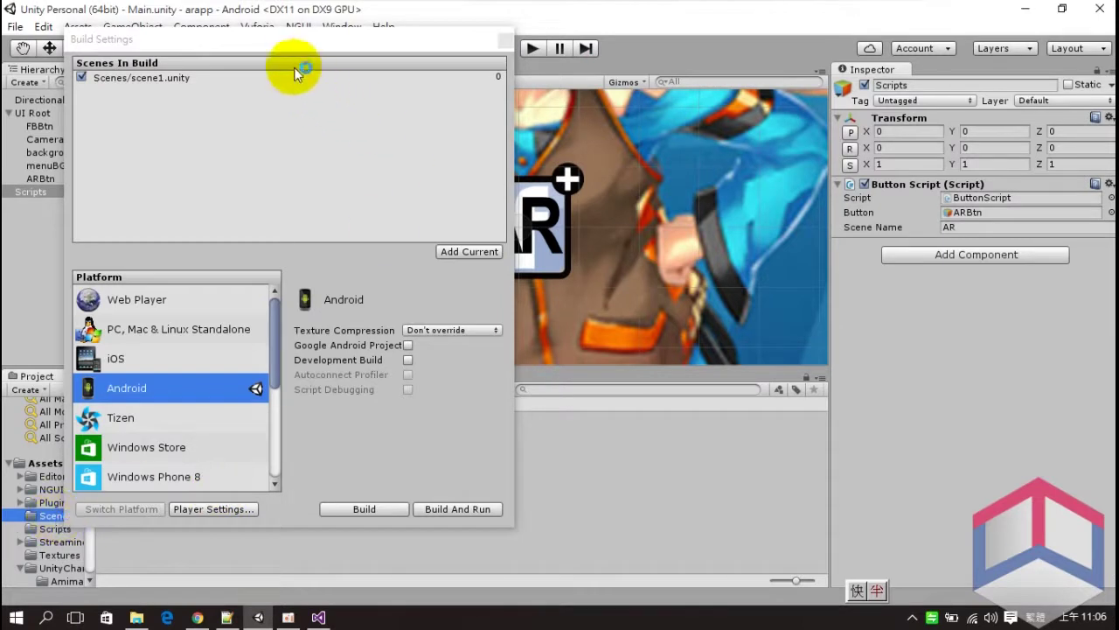
pyautogui.moveTo(309, 48); pyautogui.dragTo(786, 74)
pyautogui.click(197, 446)
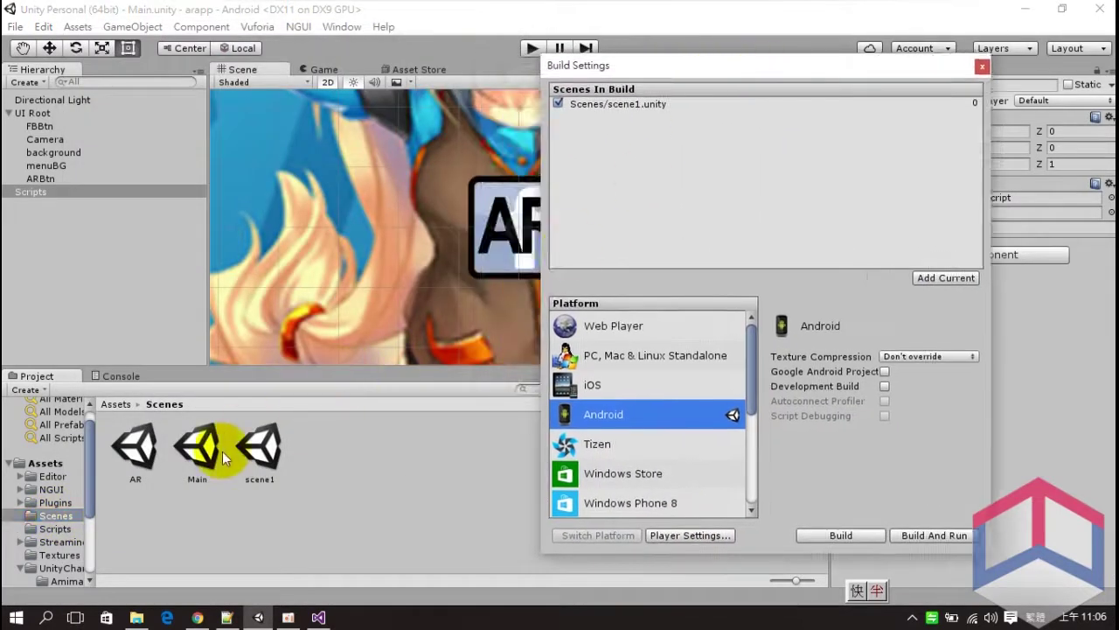
pyautogui.keyDown('ctrl'); pyautogui.click(140, 451); pyautogui.keyUp('ctrl')
pyautogui.moveTo(195, 444); pyautogui.dragTo(622, 127)
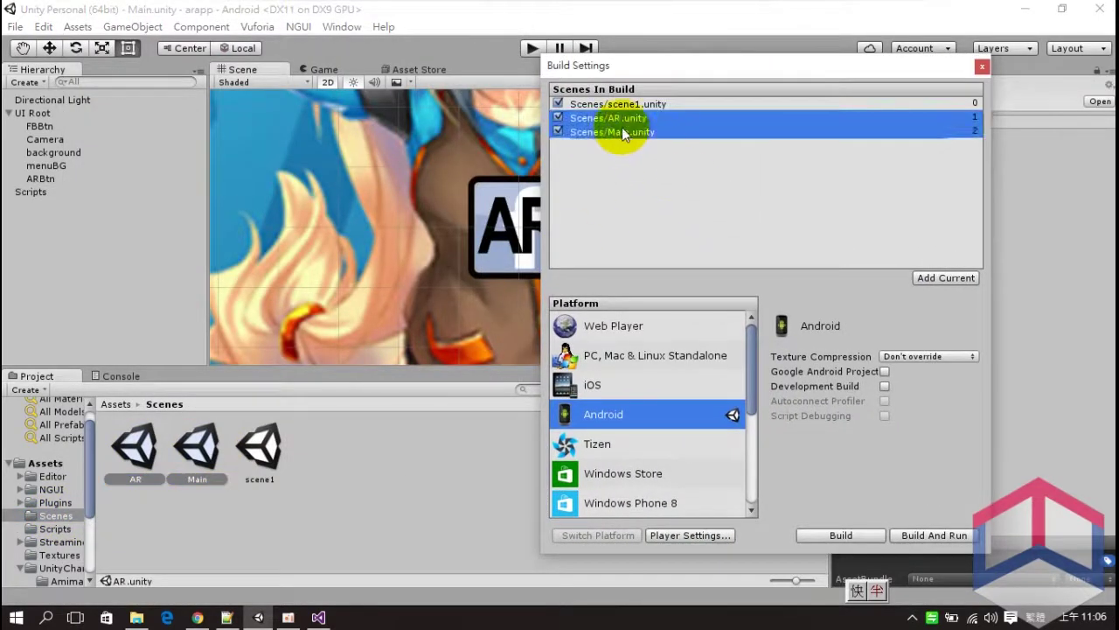
# Step: Remove scene1 from the build list and move Main.unity to the top
pyautogui.click(630, 104)
pyautogui.press('Delete')
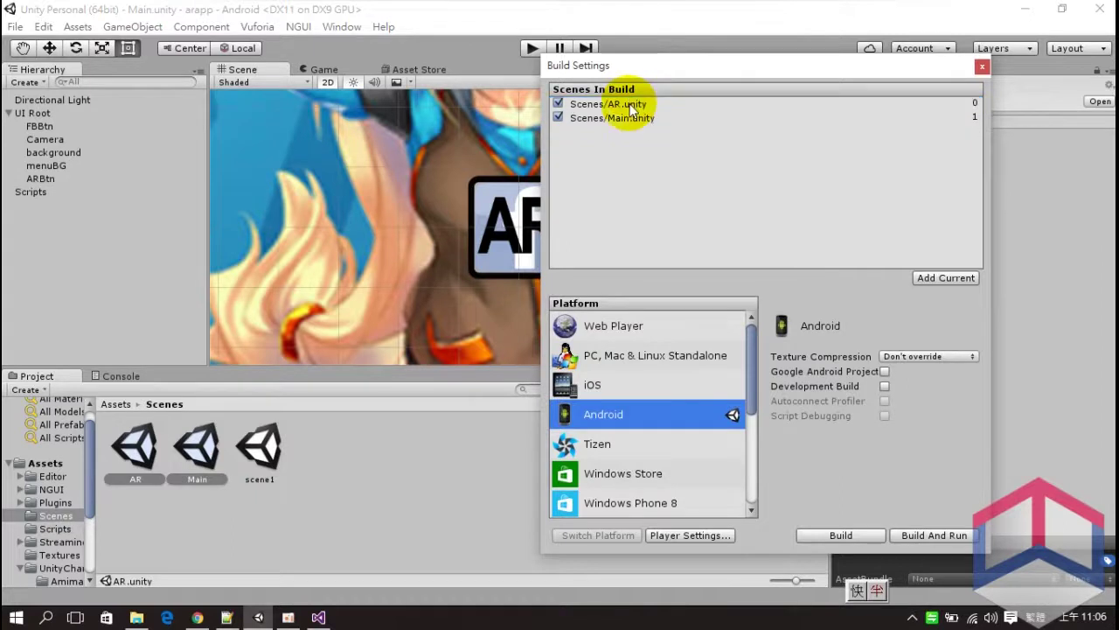
pyautogui.click(595, 119)
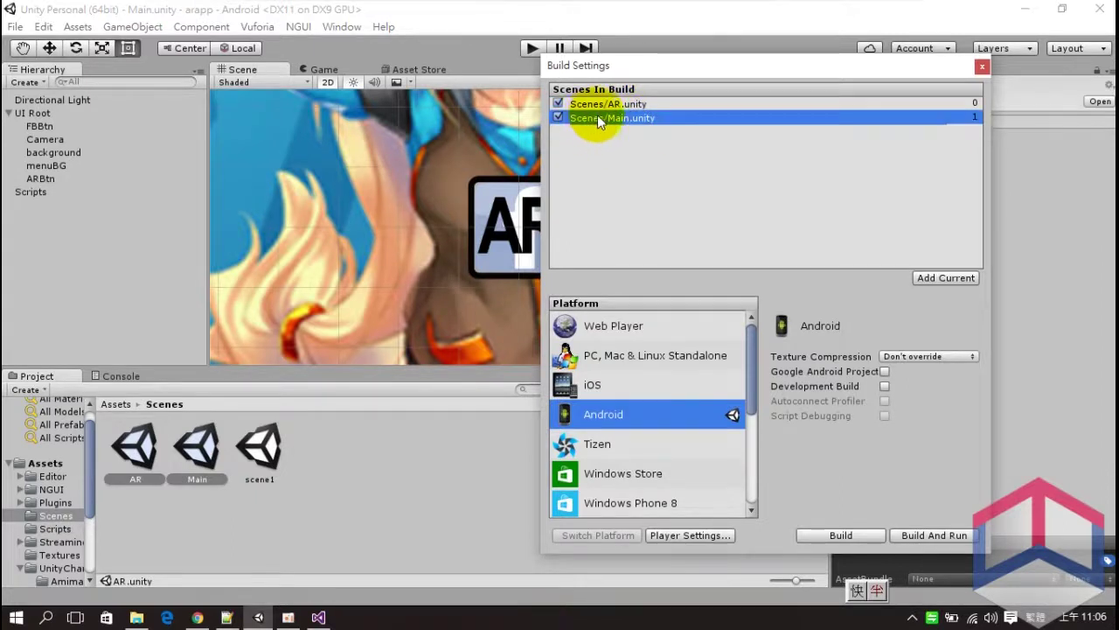
pyautogui.moveTo(594, 122); pyautogui.dragTo(616, 105)
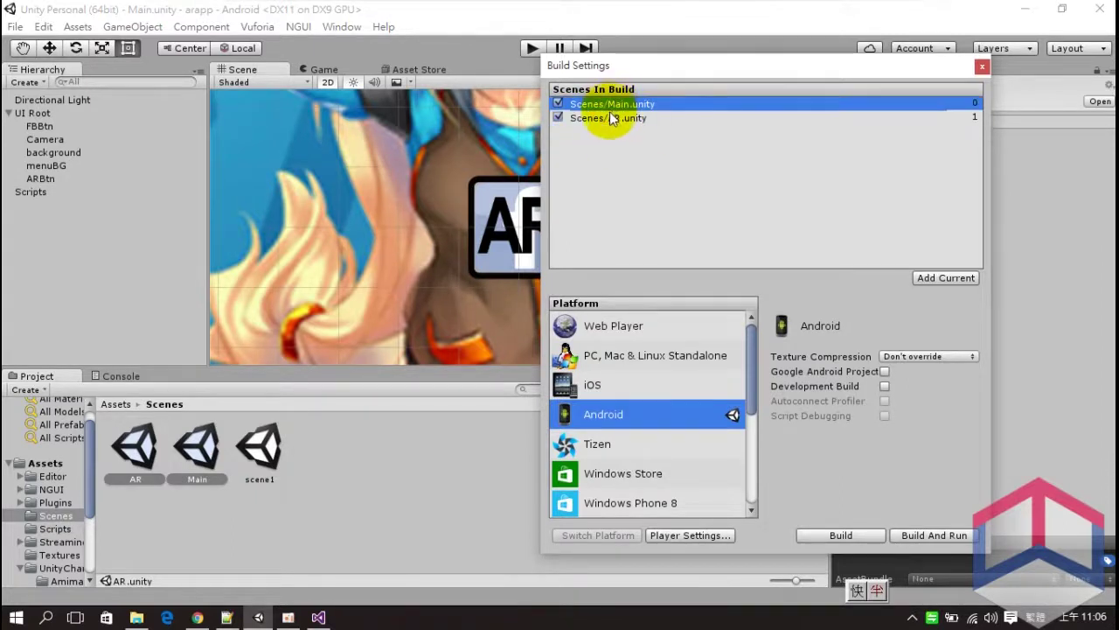
pyautogui.moveTo(888, 70); pyautogui.dragTo(620, 61)
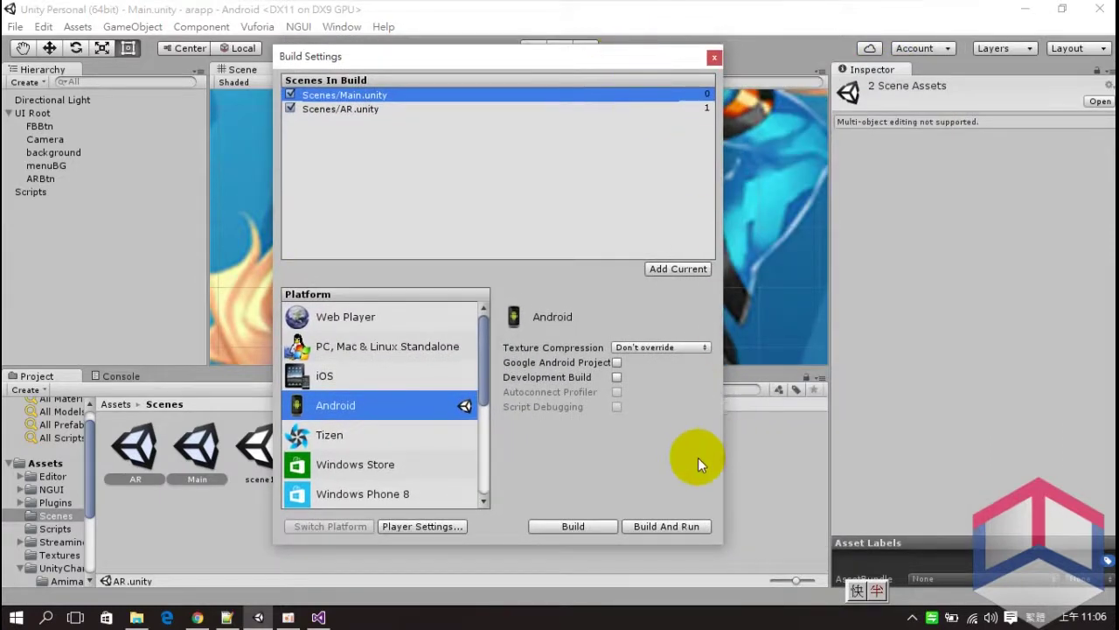
pyautogui.click(715, 57)
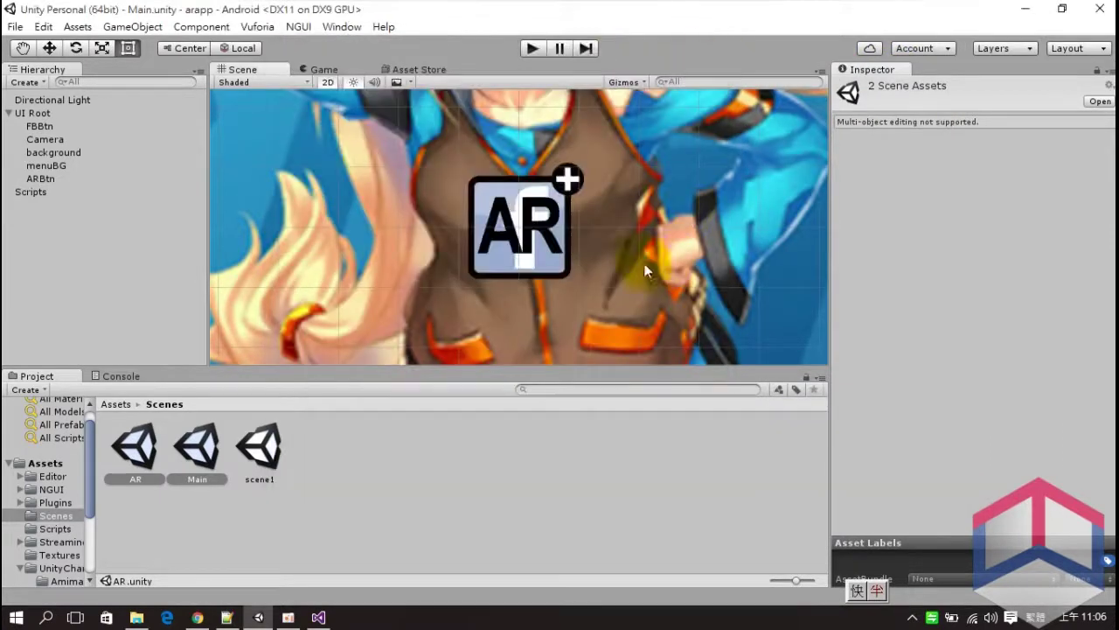
# Step: Move ARBtn to X 400, Y -840
pyautogui.click(48, 178)
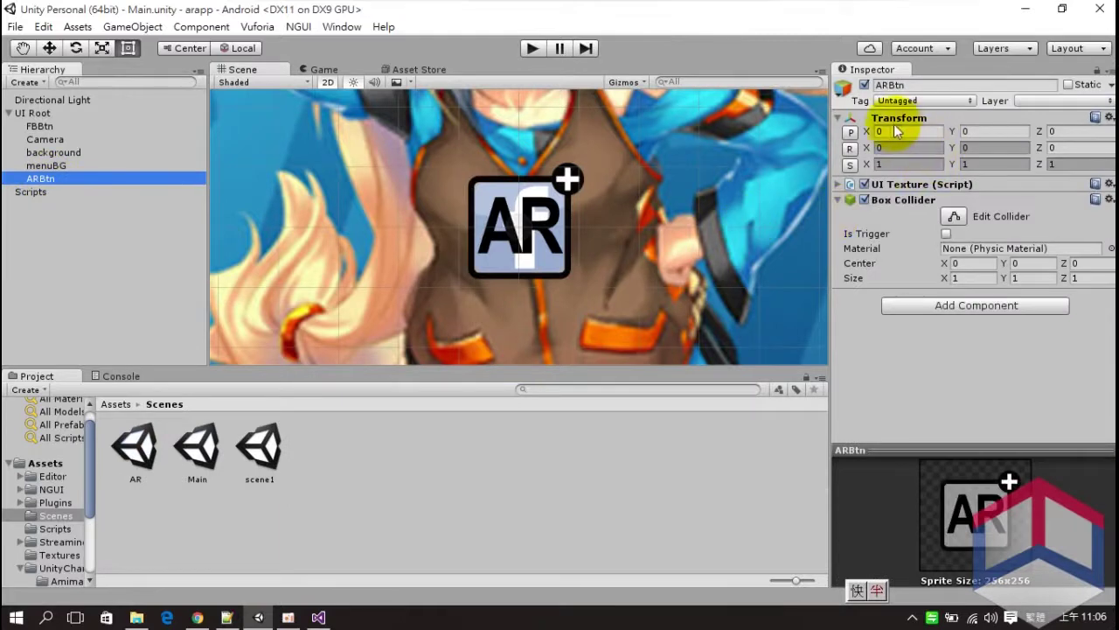
pyautogui.click(895, 130)
pyautogui.write('400')
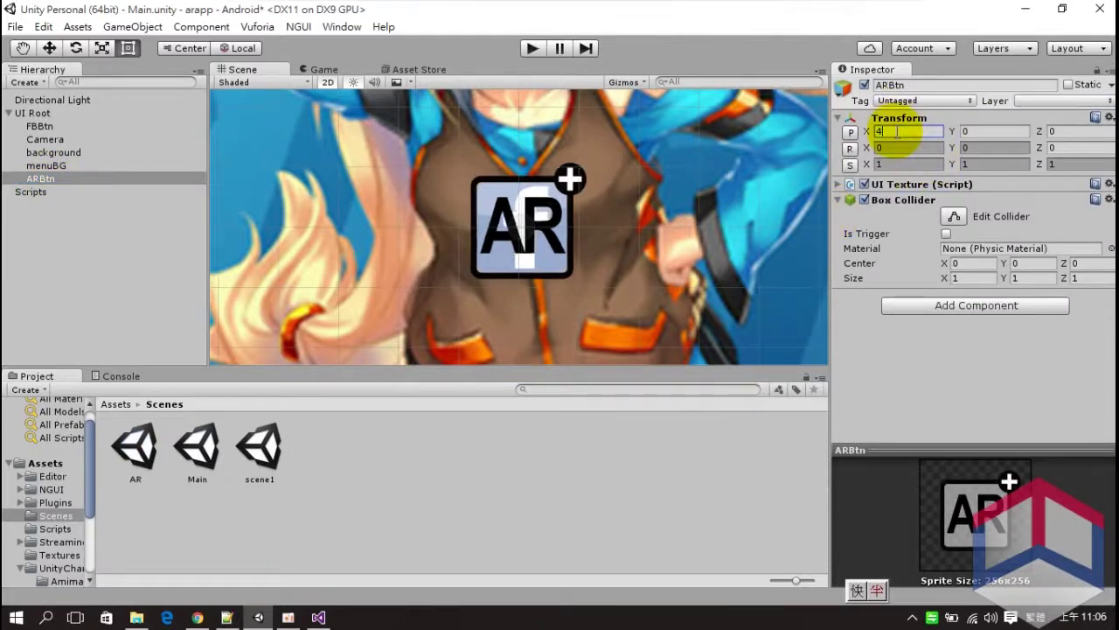
pyautogui.click(967, 132)
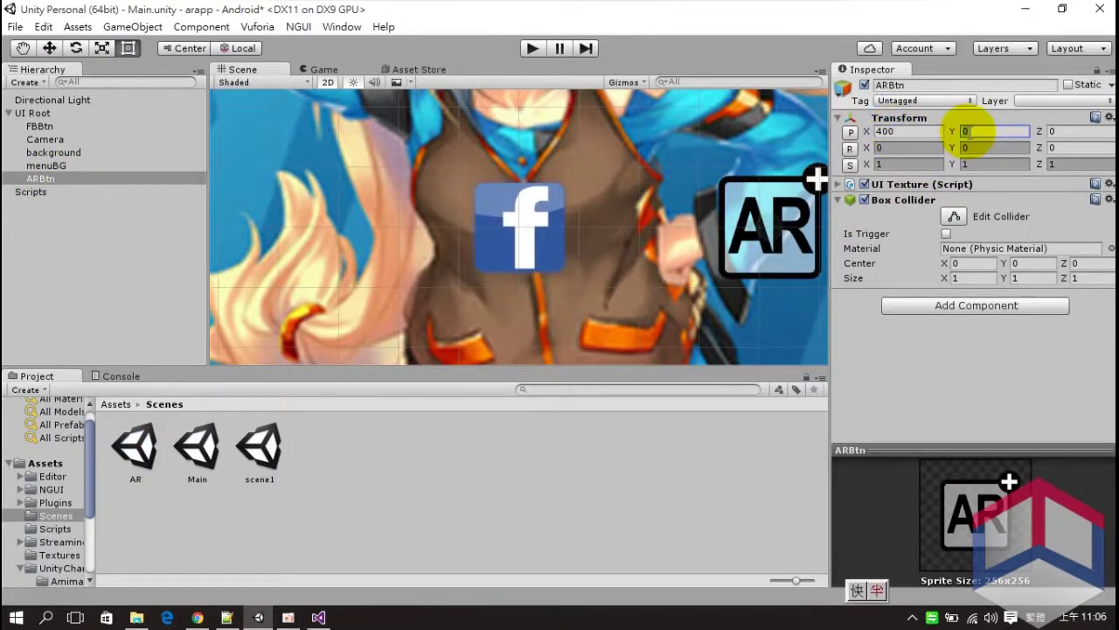
pyautogui.write('840')
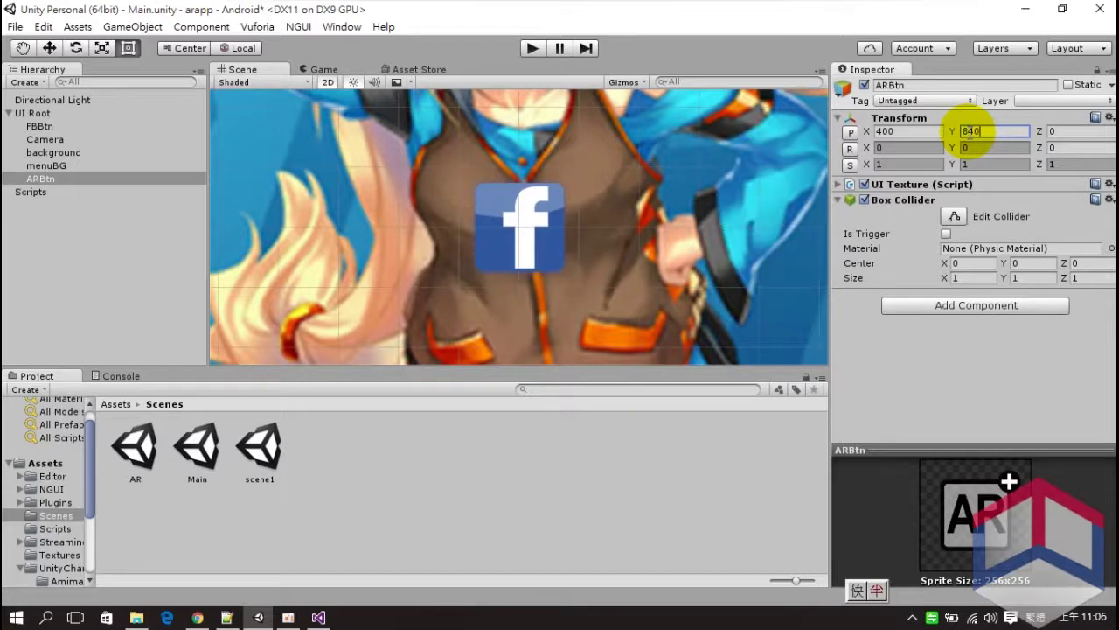
pyautogui.write('-')
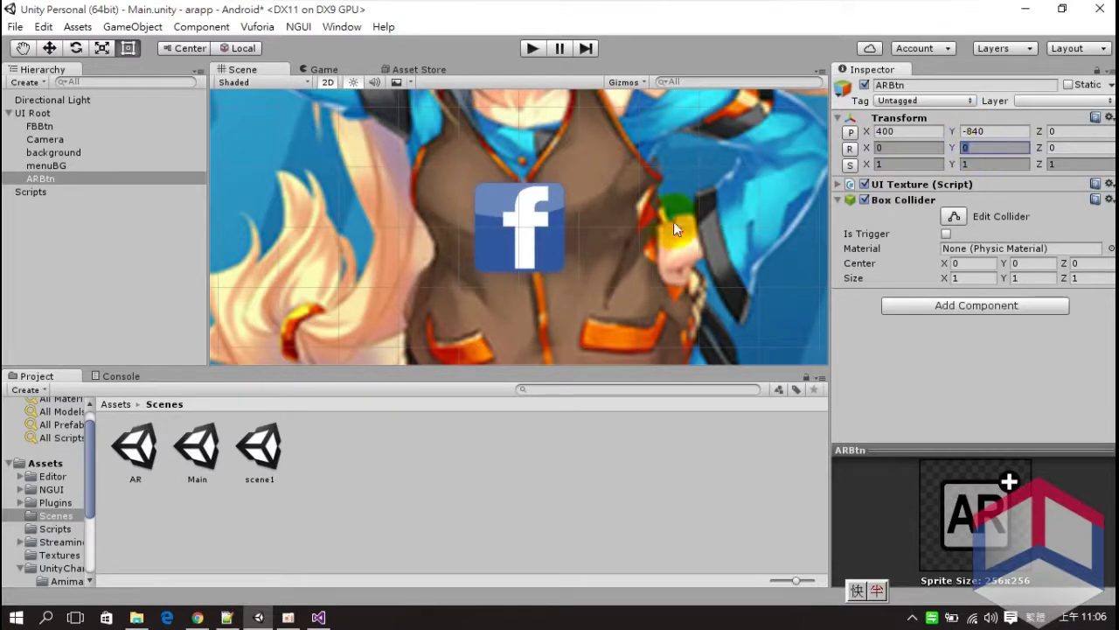
# Step: Place FBBtn at X -400, Y 840, then run the menu scene in play mode
pyautogui.click(39, 125)
pyautogui.click(993, 130)
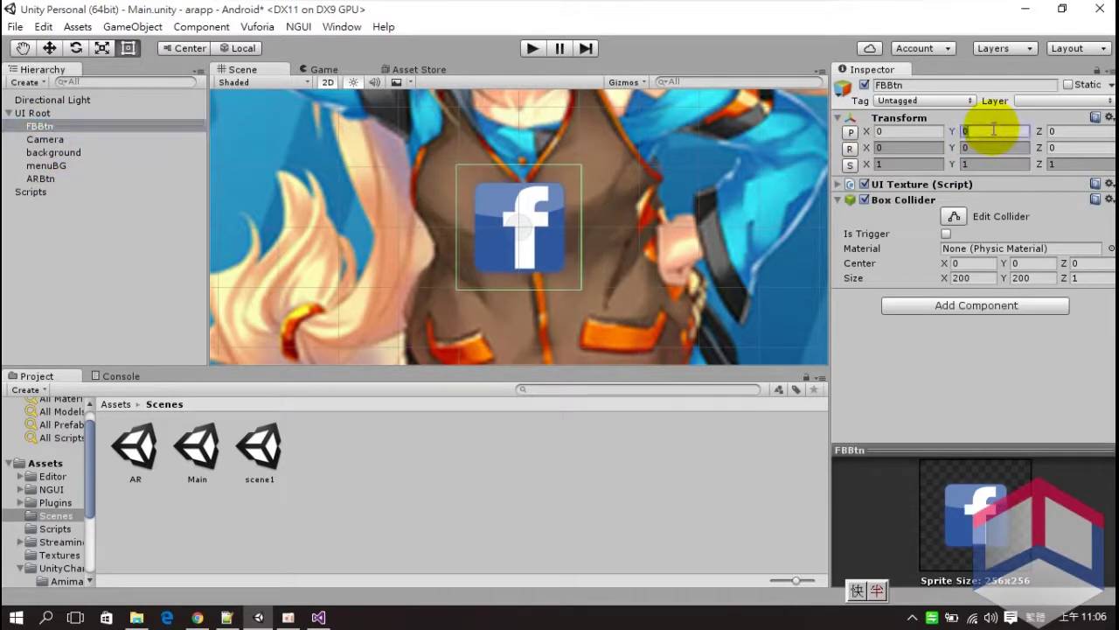
pyautogui.write('840')
pyautogui.click(921, 130)
pyautogui.write('400')
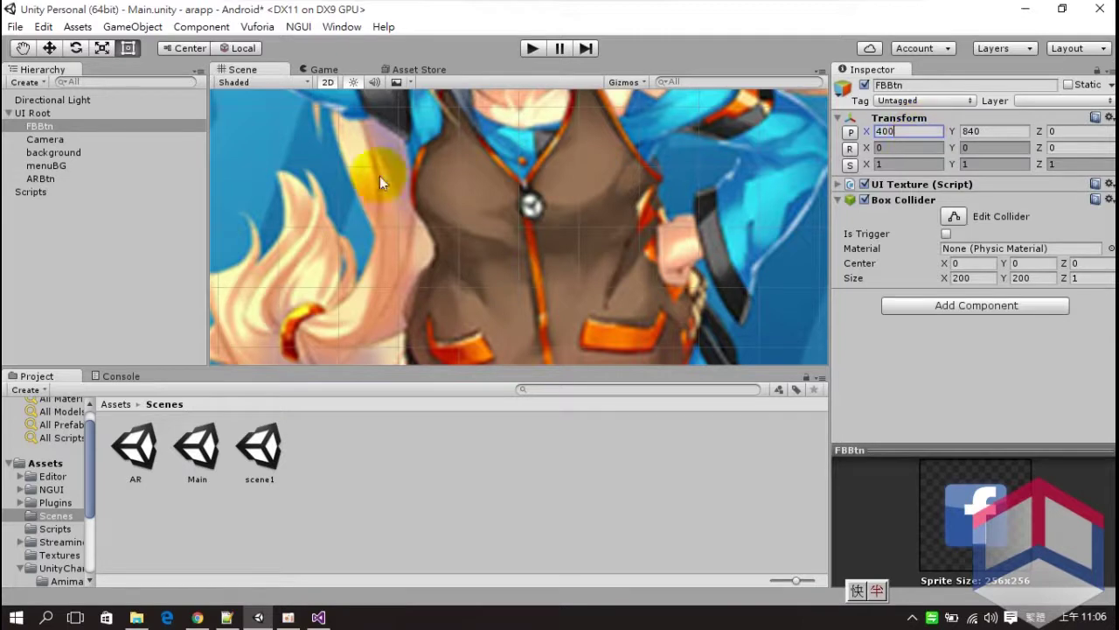
pyautogui.click(334, 68)
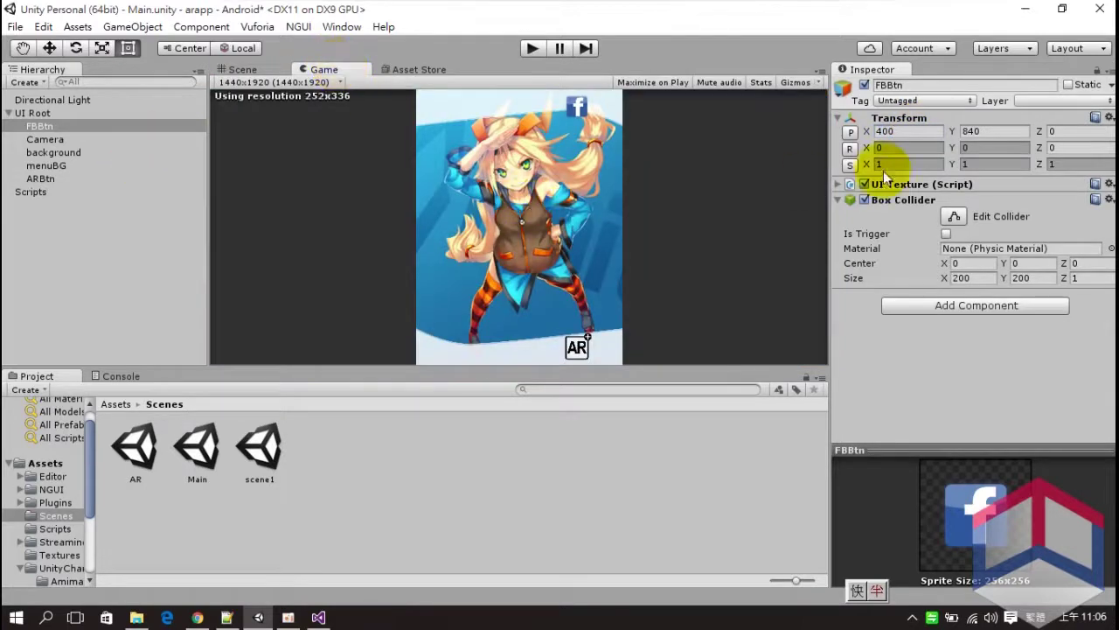
pyautogui.click(59, 176)
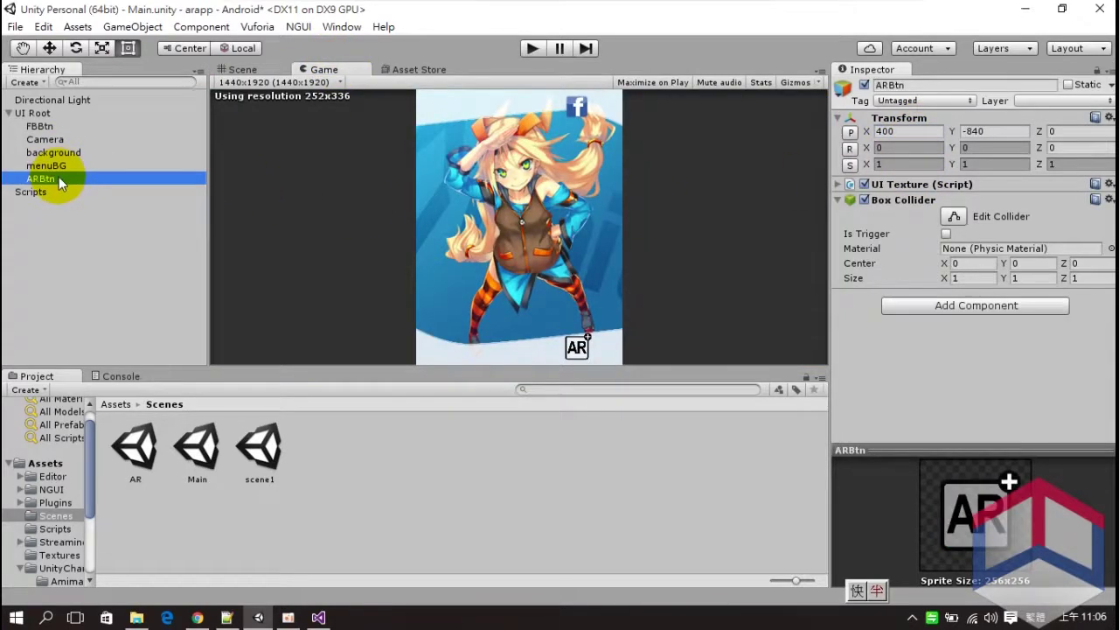
pyautogui.click(59, 128)
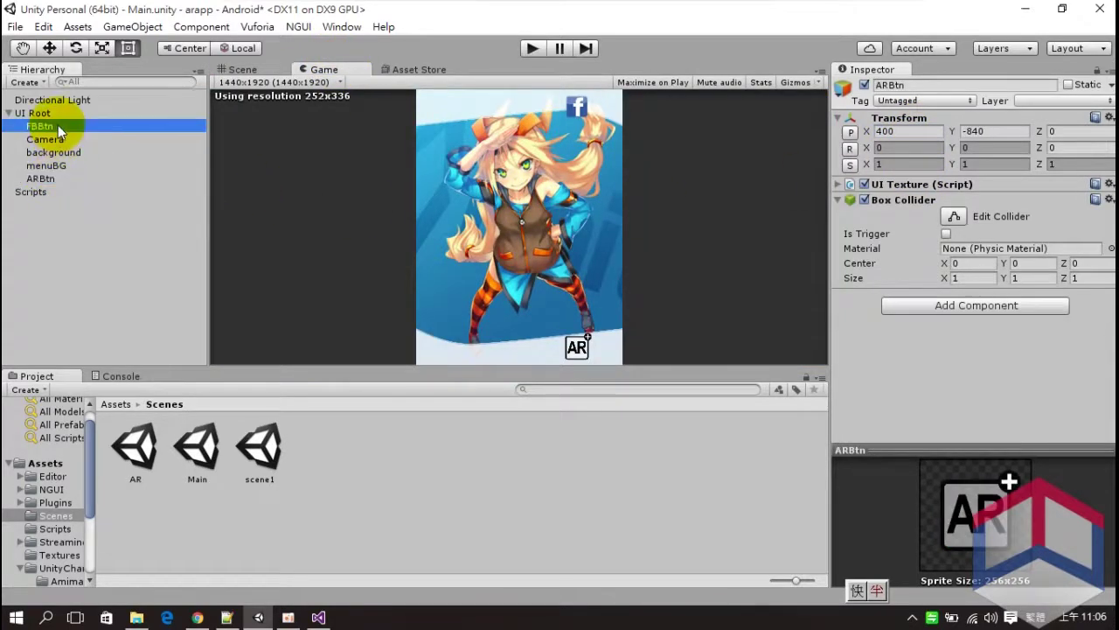
pyautogui.click(900, 131)
pyautogui.write('-400')
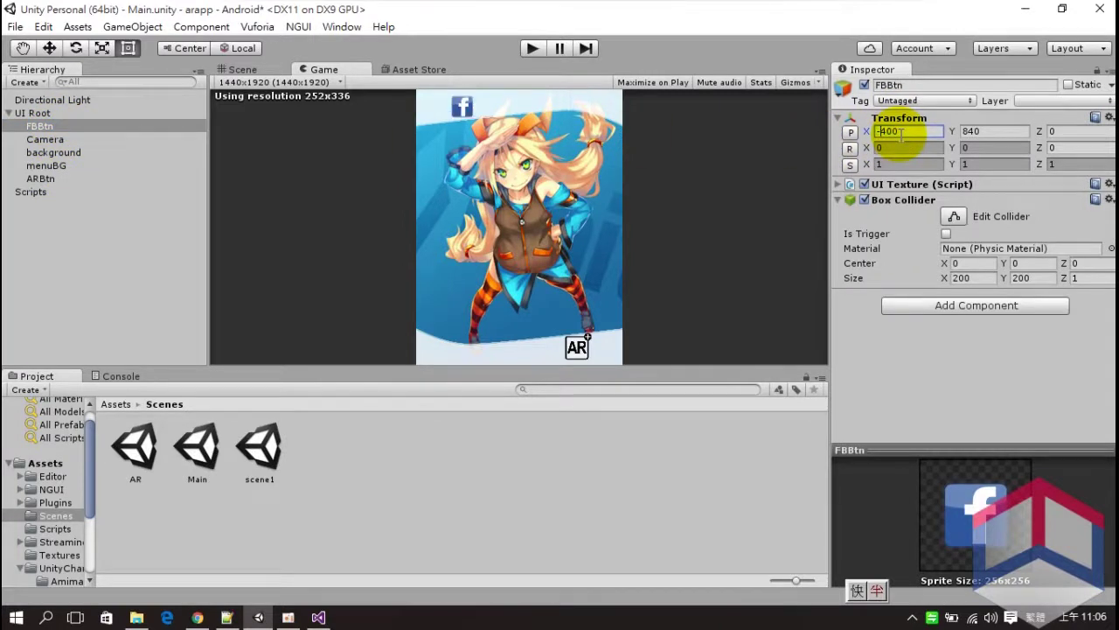
pyautogui.click(535, 49)
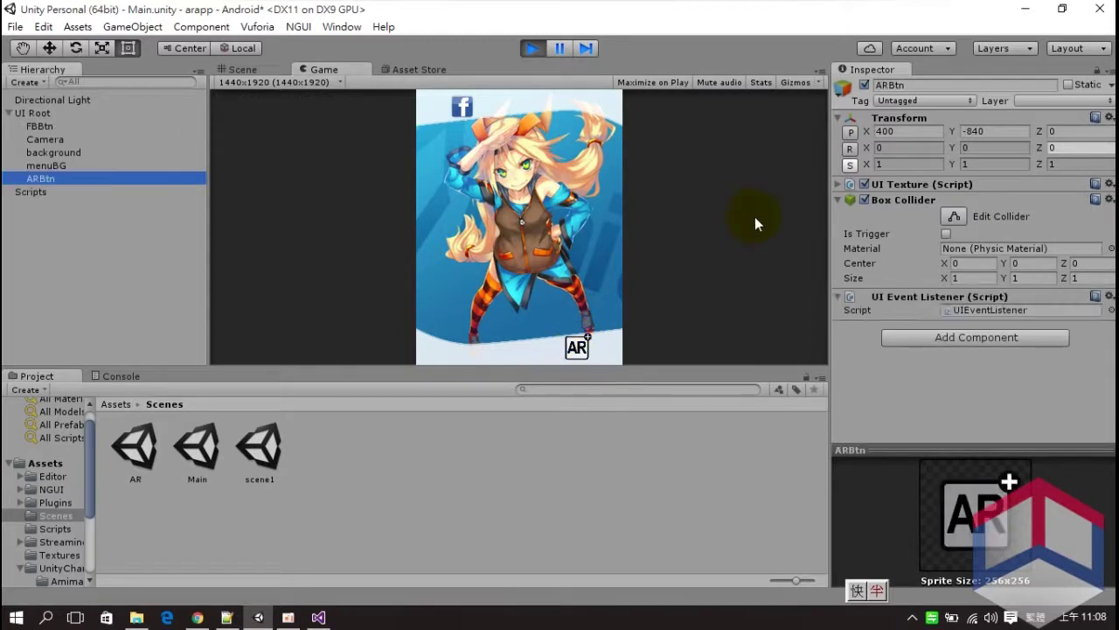
# Step: Stop play mode and set ARBtn's Box Collider size X and Y to 200
pyautogui.click(530, 49)
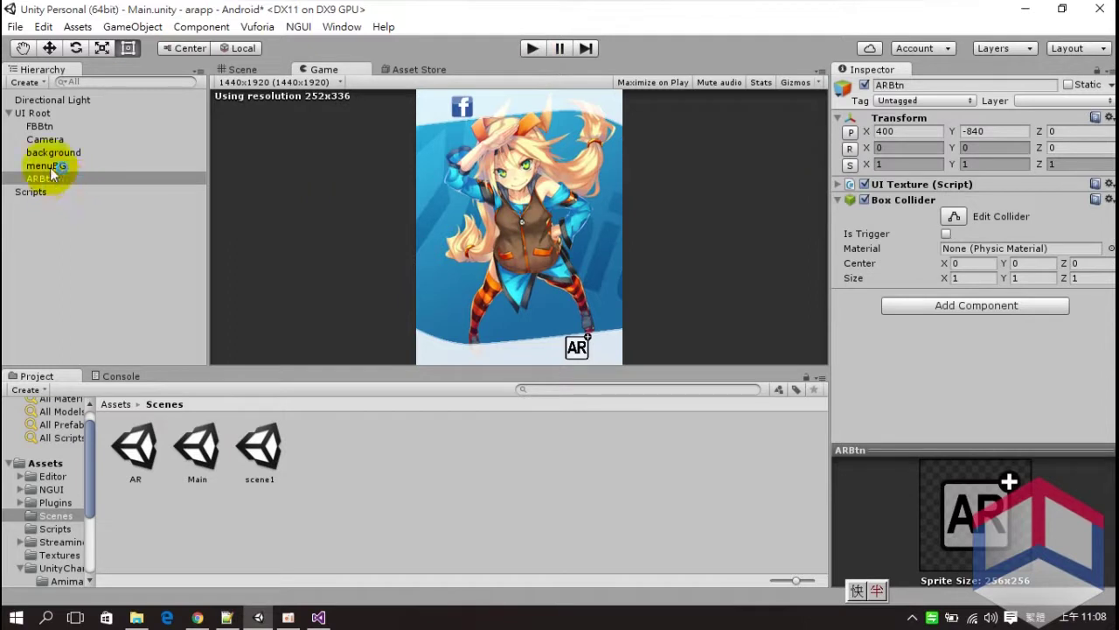
pyautogui.click(37, 126)
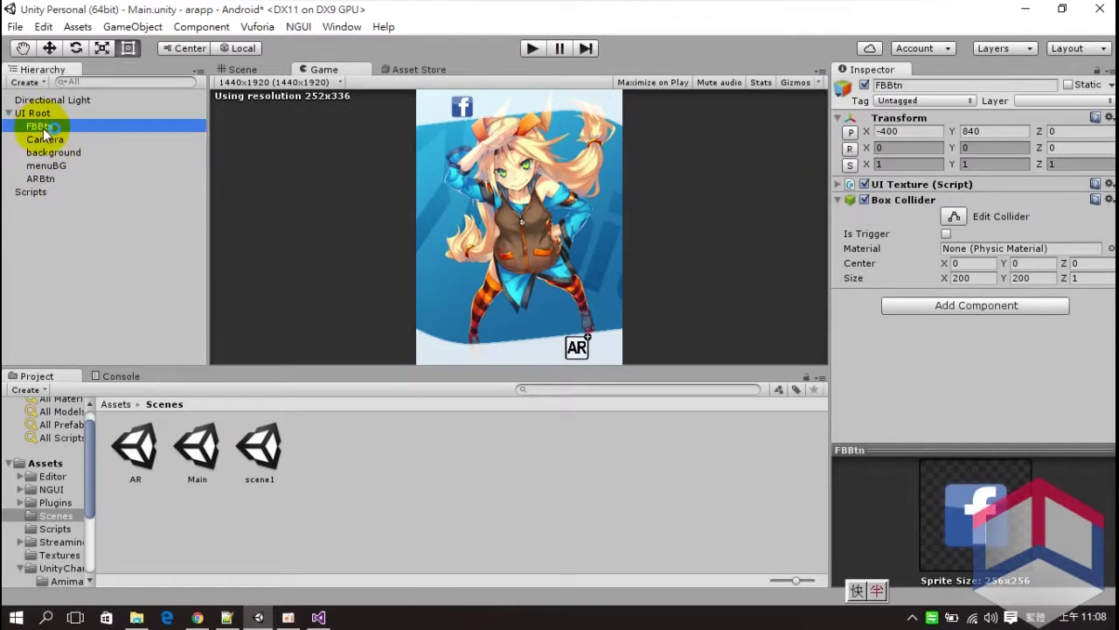
pyautogui.click(58, 179)
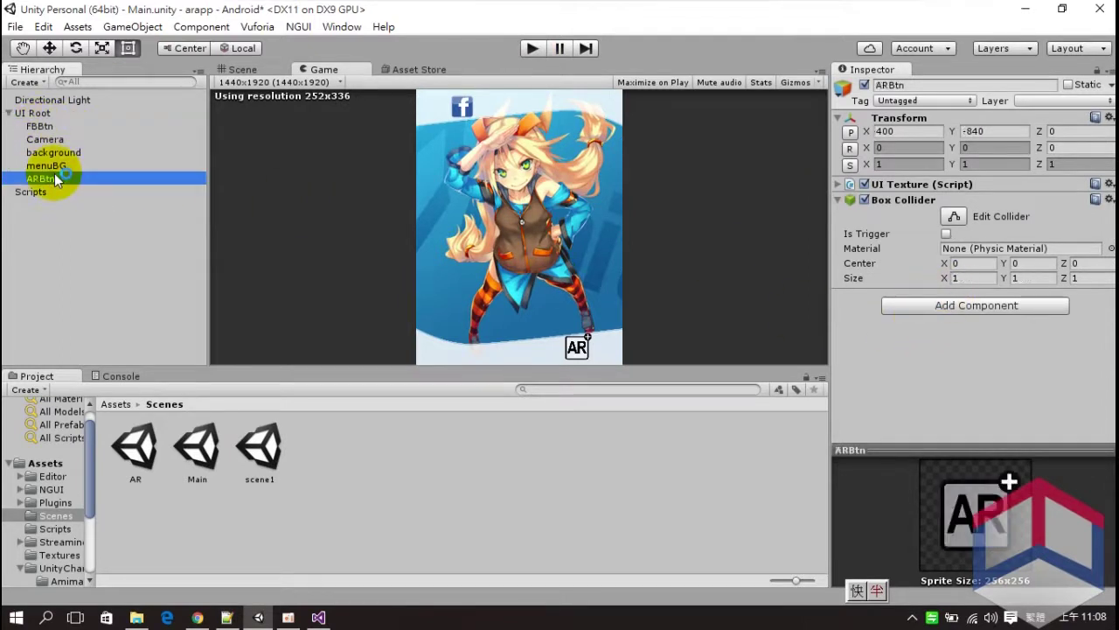
pyautogui.click(962, 277)
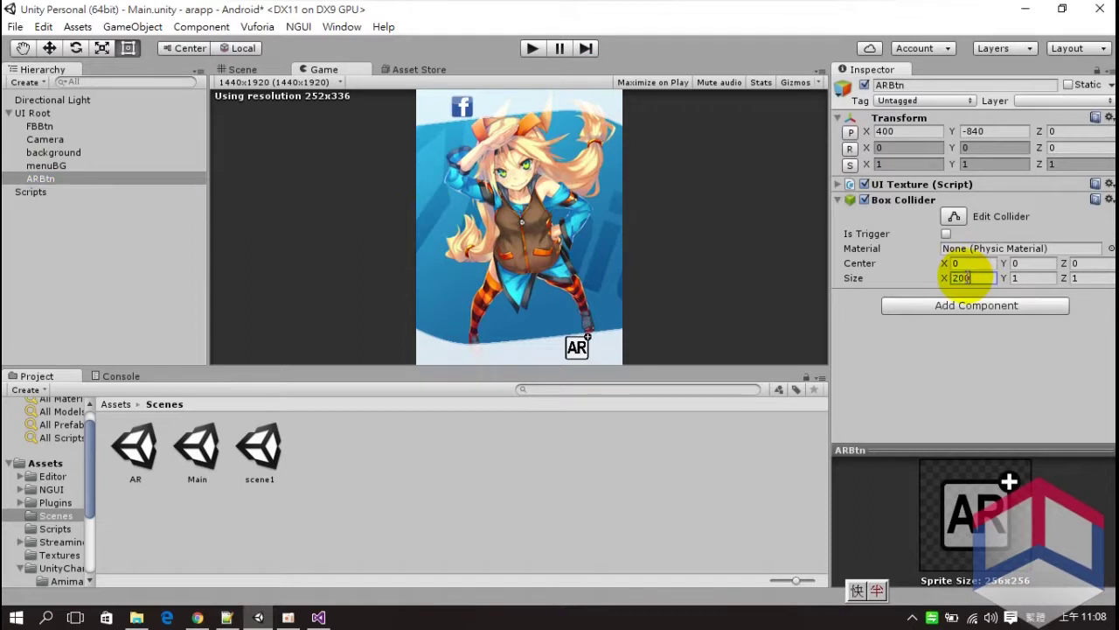
pyautogui.click(1037, 277)
pyautogui.write('200')
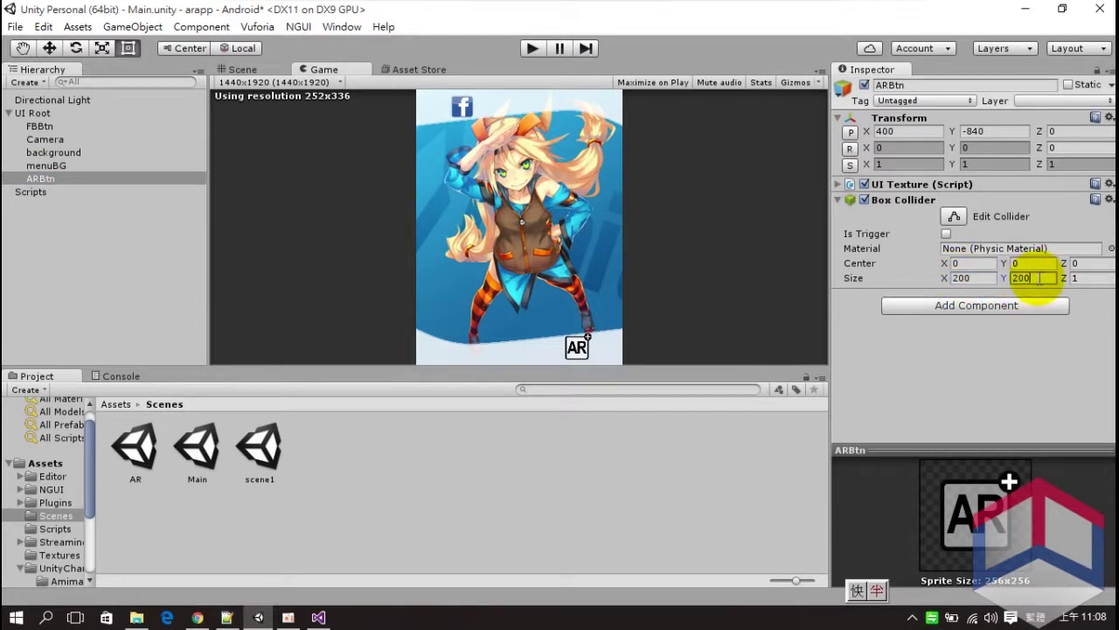
pyautogui.click(531, 48)
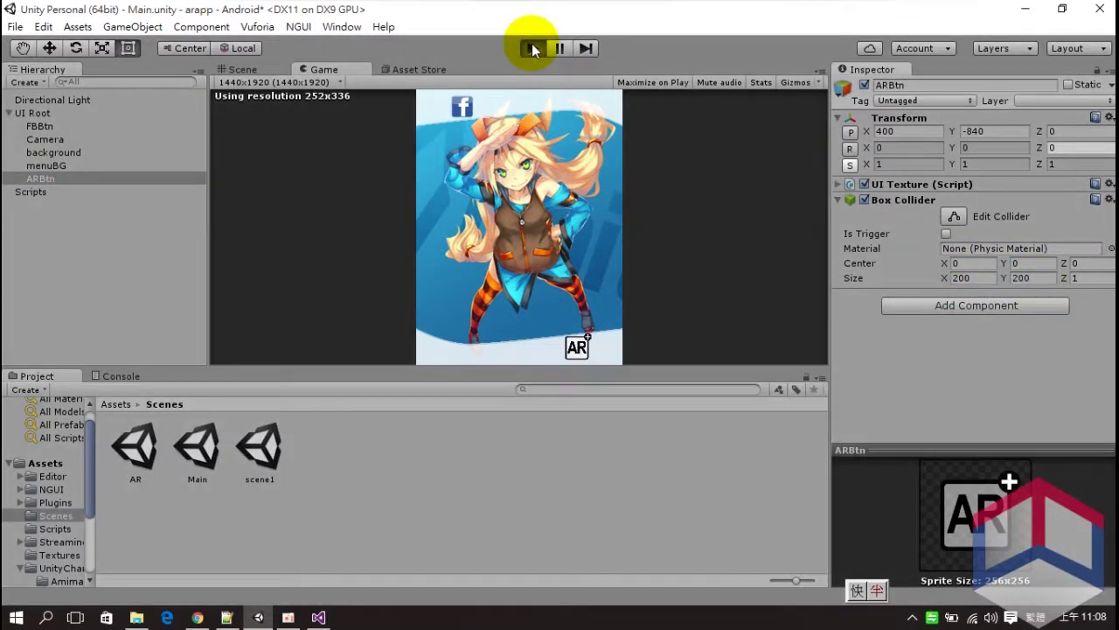
# Step: Play the scene, click the AR button to load the AR scene, then stop
pyautogui.click(589, 175)
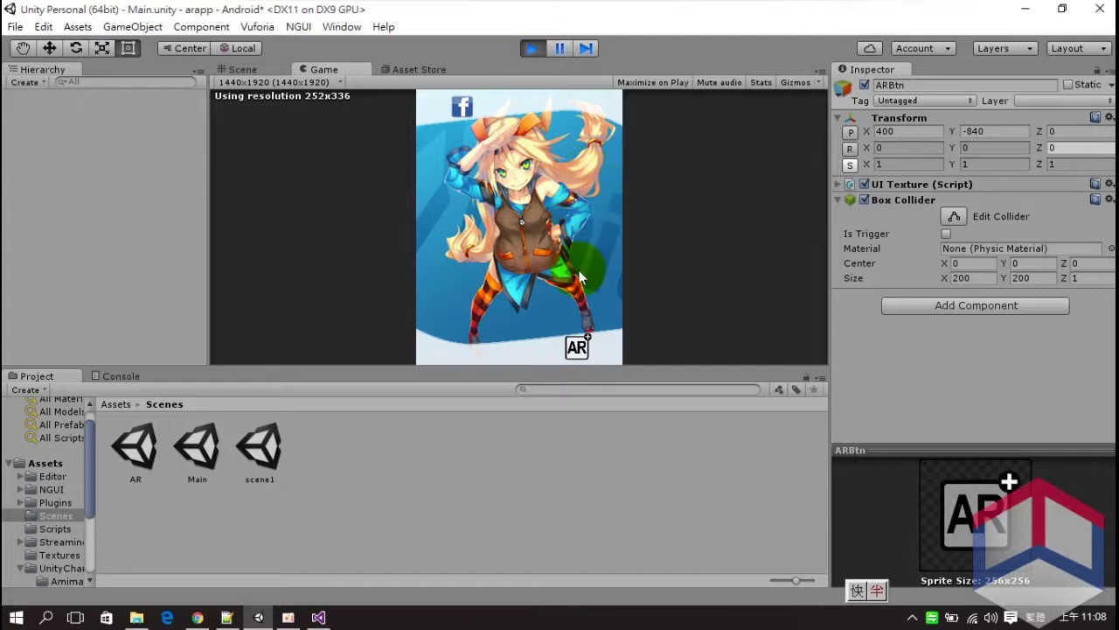
pyautogui.click(578, 348)
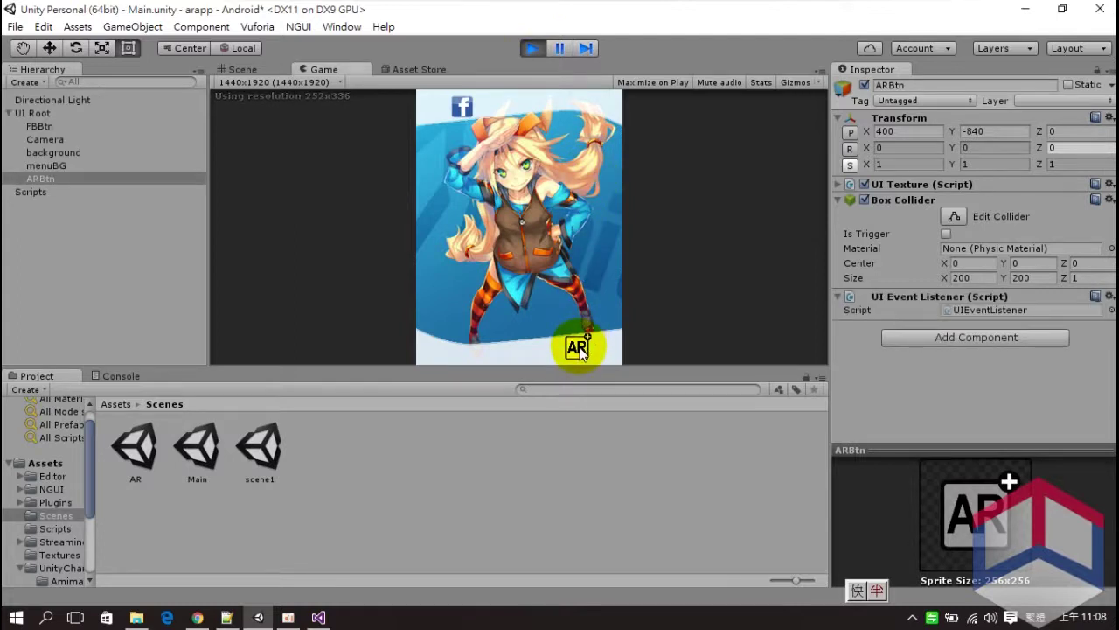
pyautogui.click(568, 347)
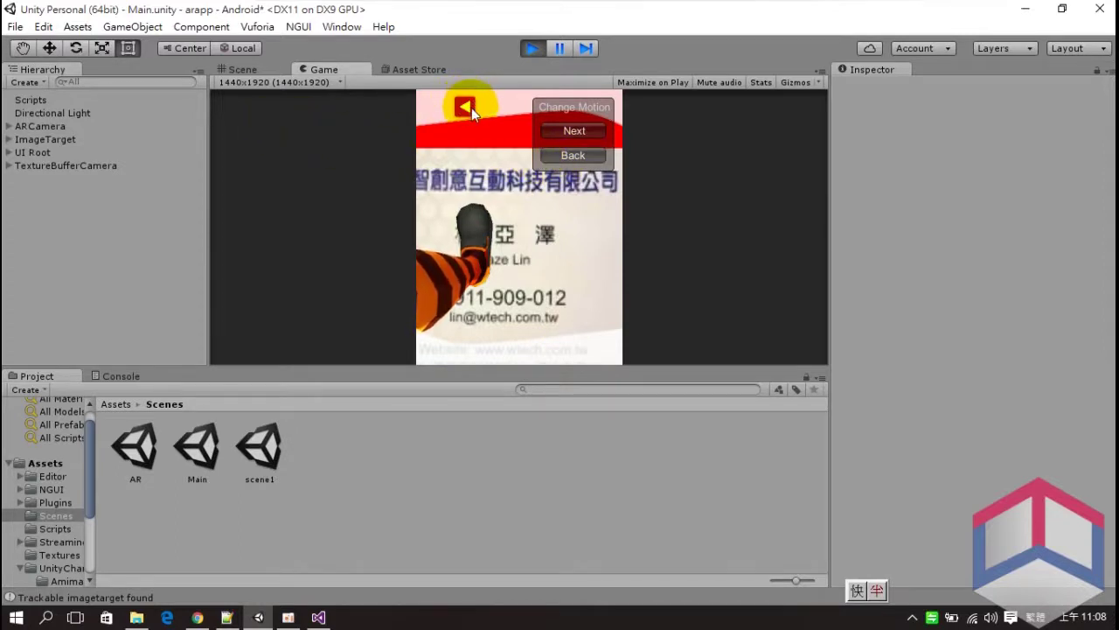
pyautogui.click(528, 48)
pyautogui.click(15, 27)
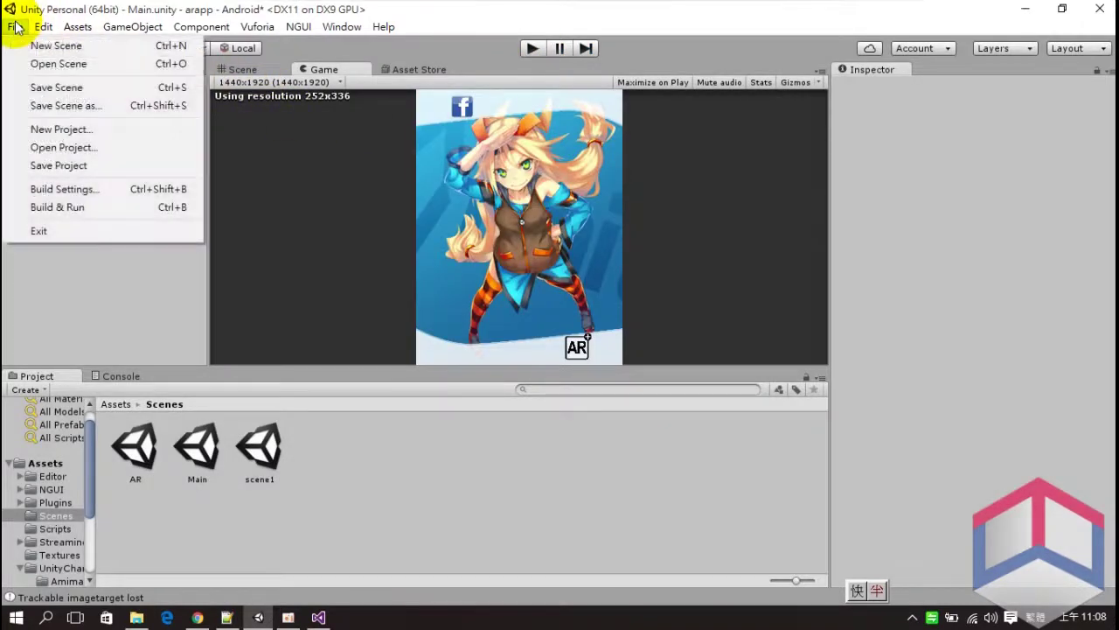
# Step: Save the Main scene and open Scenes/AR.unity
pyautogui.click(54, 88)
pyautogui.click(16, 27)
pyautogui.click(27, 62)
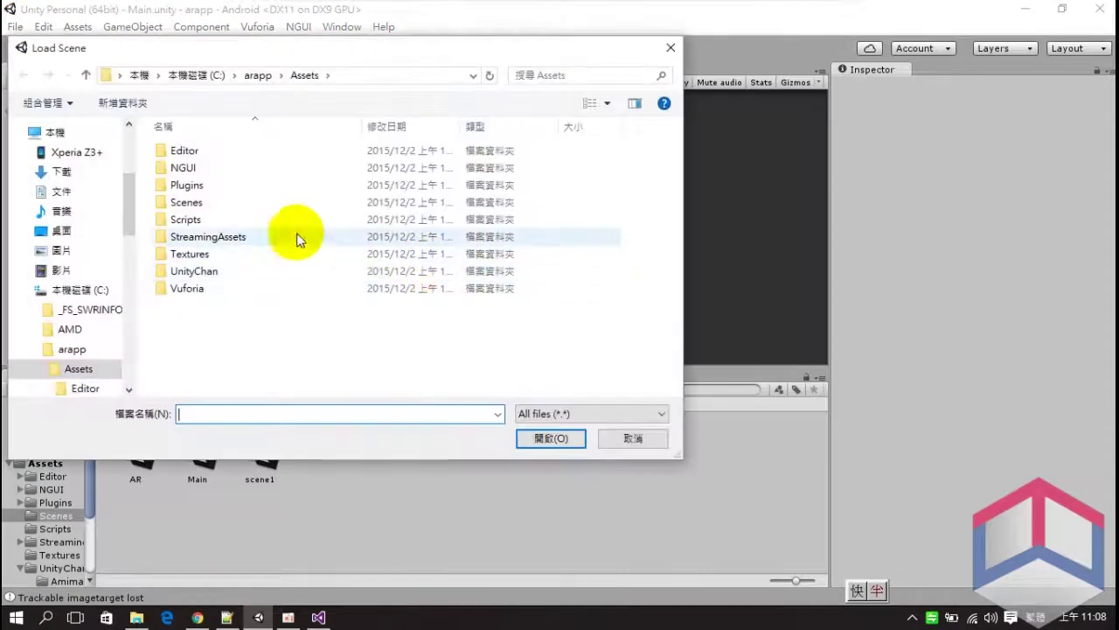
pyautogui.doubleClick(195, 202)
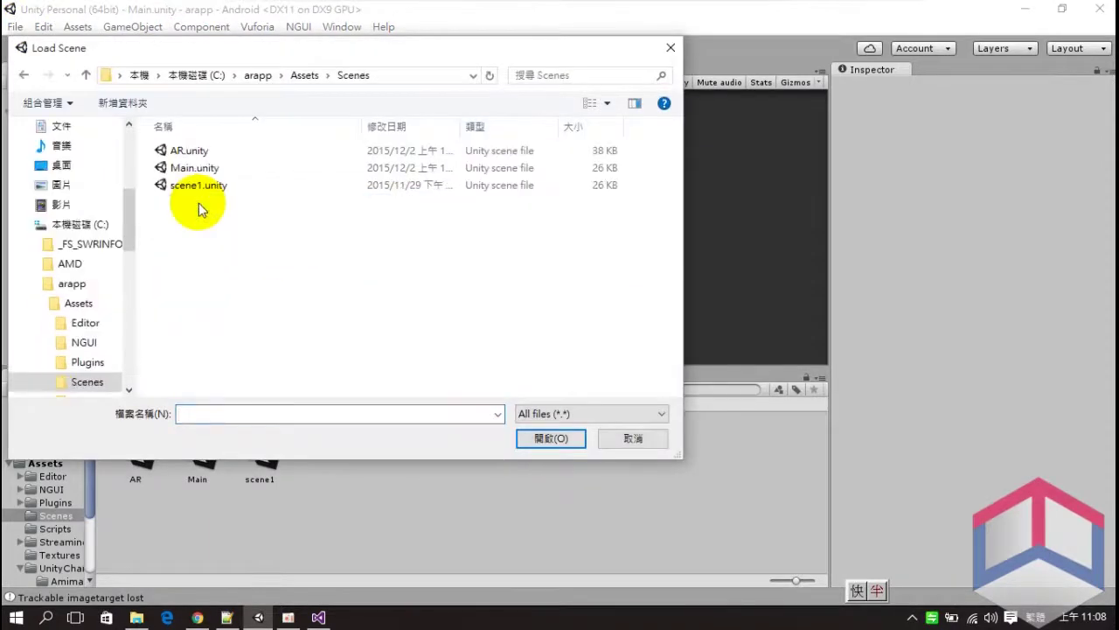
pyautogui.doubleClick(207, 154)
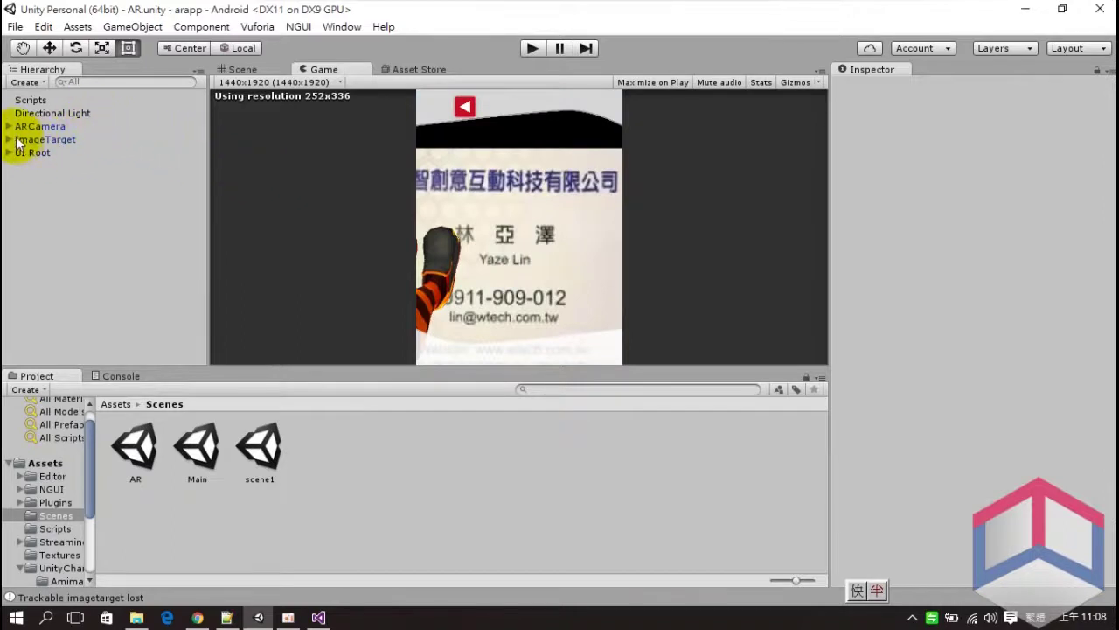
# Step: Expand UI Root, select BackBtn and start adding a component
pyautogui.click(10, 152)
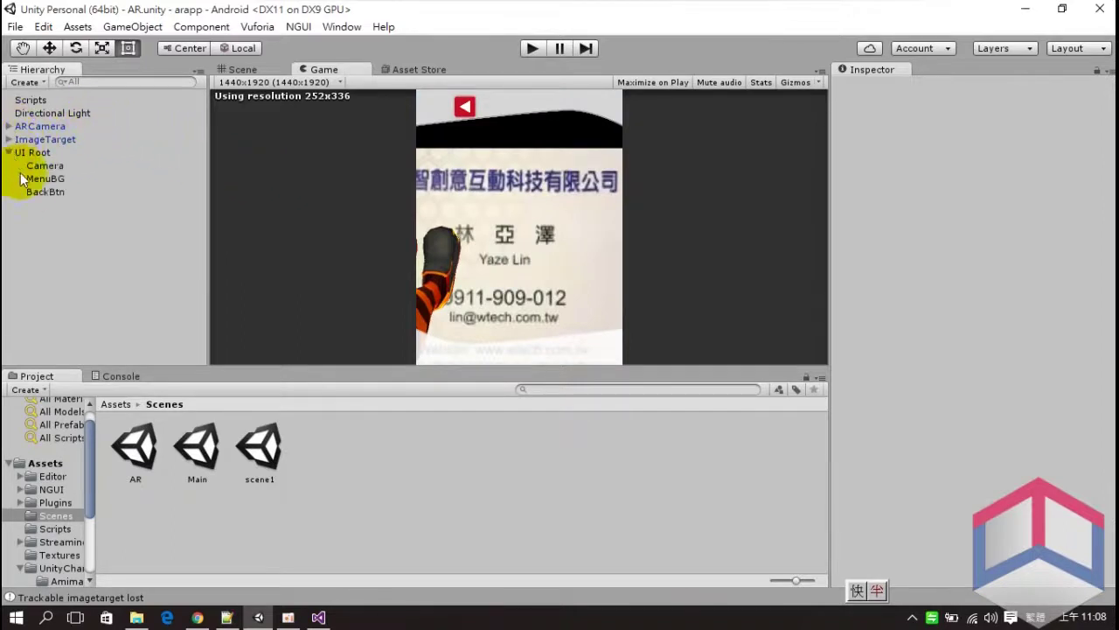
pyautogui.click(46, 195)
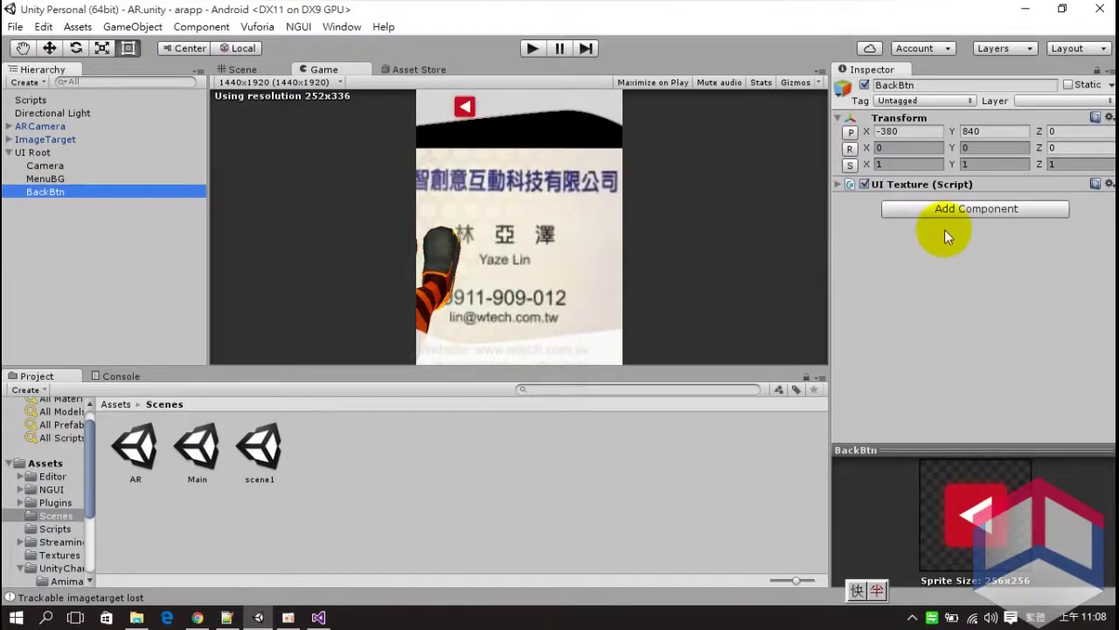
pyautogui.click(963, 215)
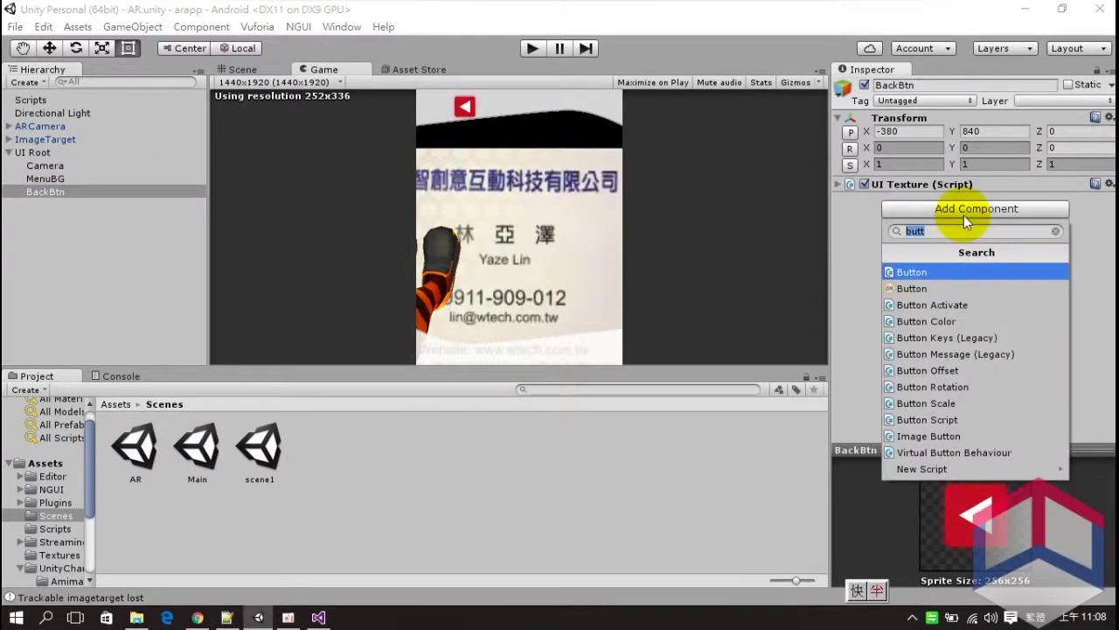
# Step: Add a Box Collider to BackBtn with Size X and Y of 200
pyautogui.write('box')
pyautogui.click(958, 272)
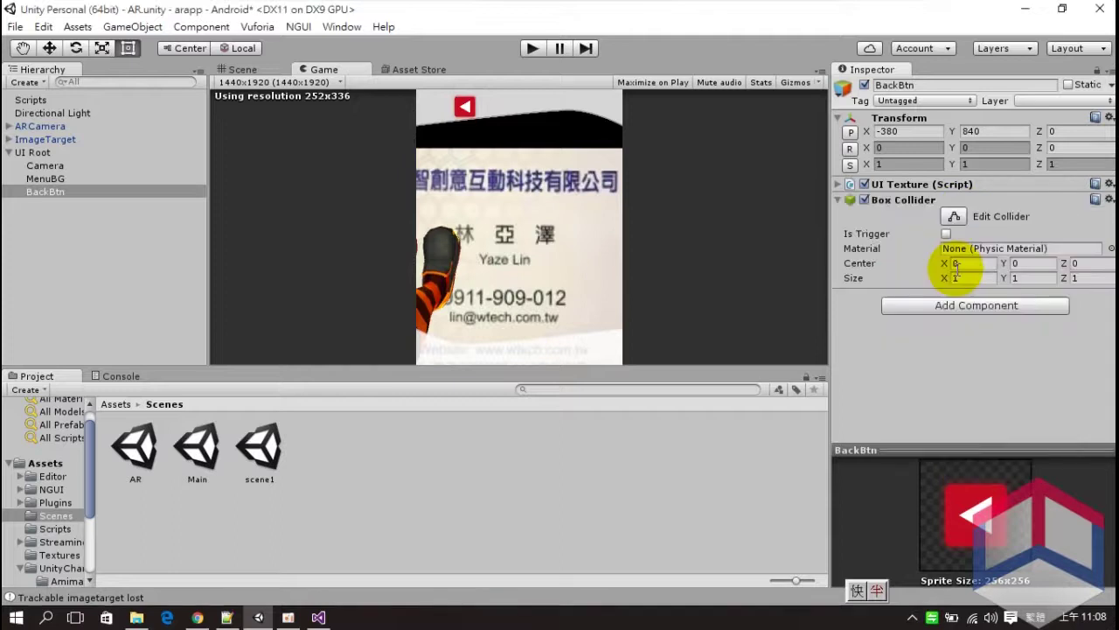
pyautogui.click(956, 278)
pyautogui.write('205')
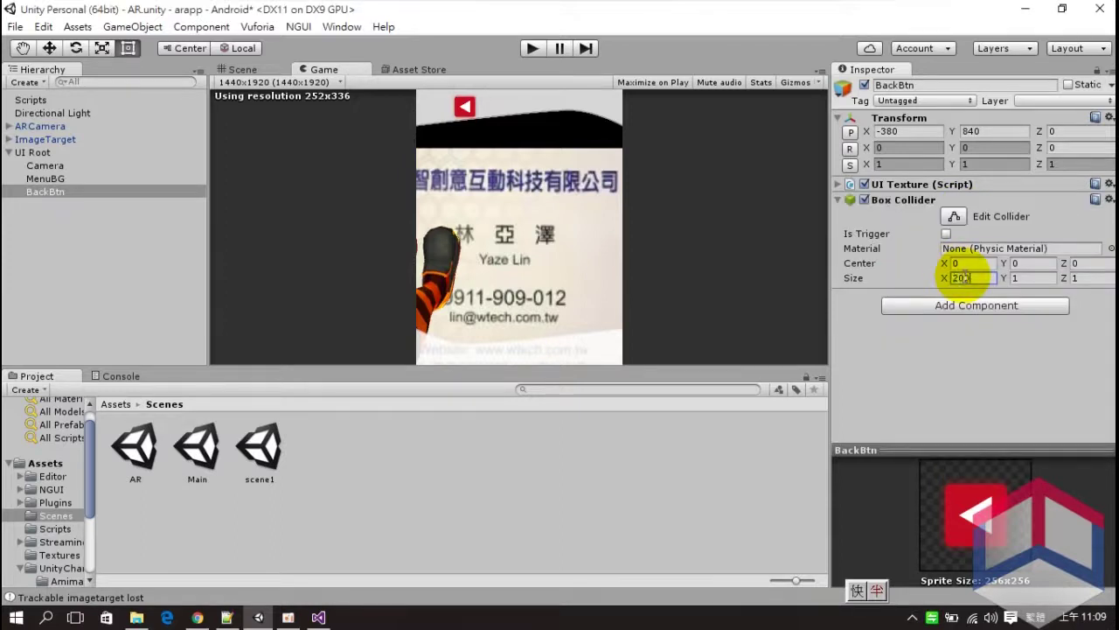
pyautogui.write('0')
pyautogui.click(1029, 278)
pyautogui.write('200')
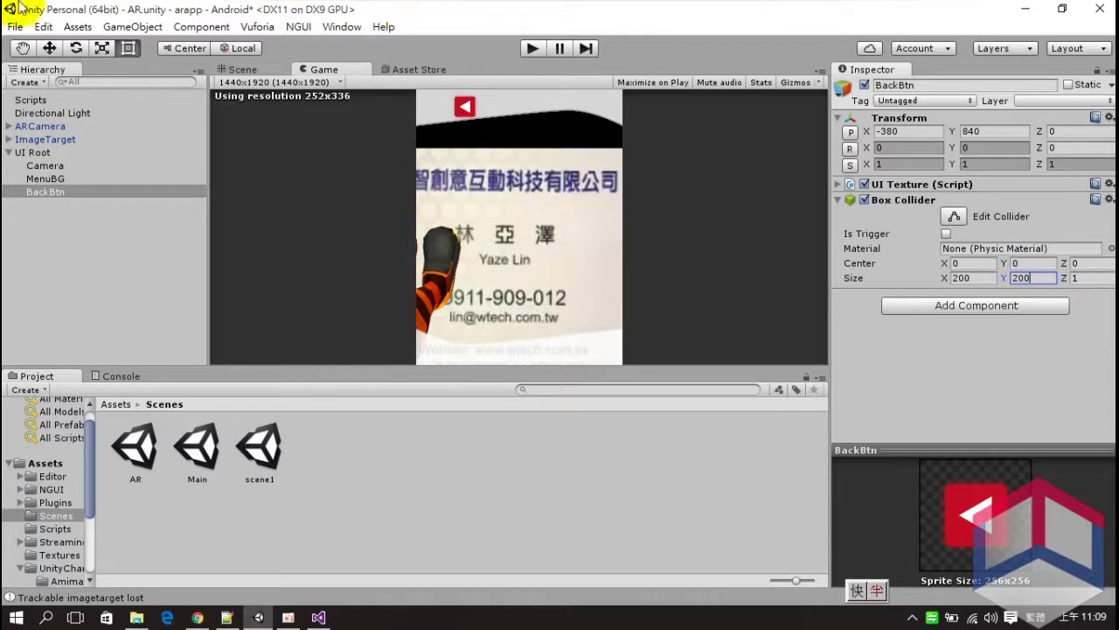
pyautogui.click(17, 27)
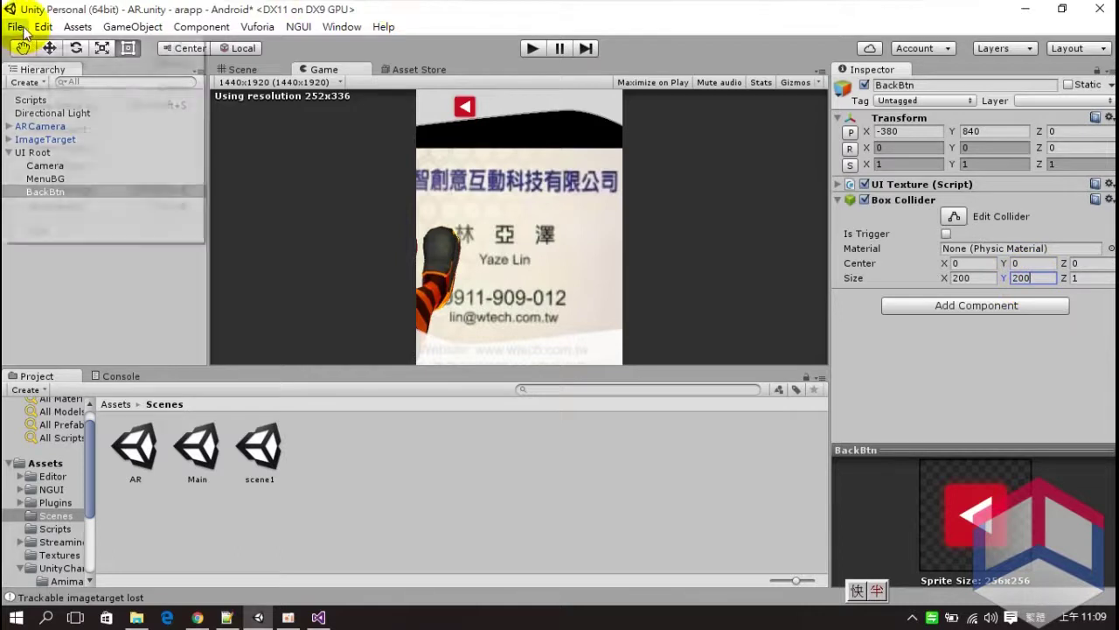
pyautogui.click(16, 27)
pyautogui.click(535, 50)
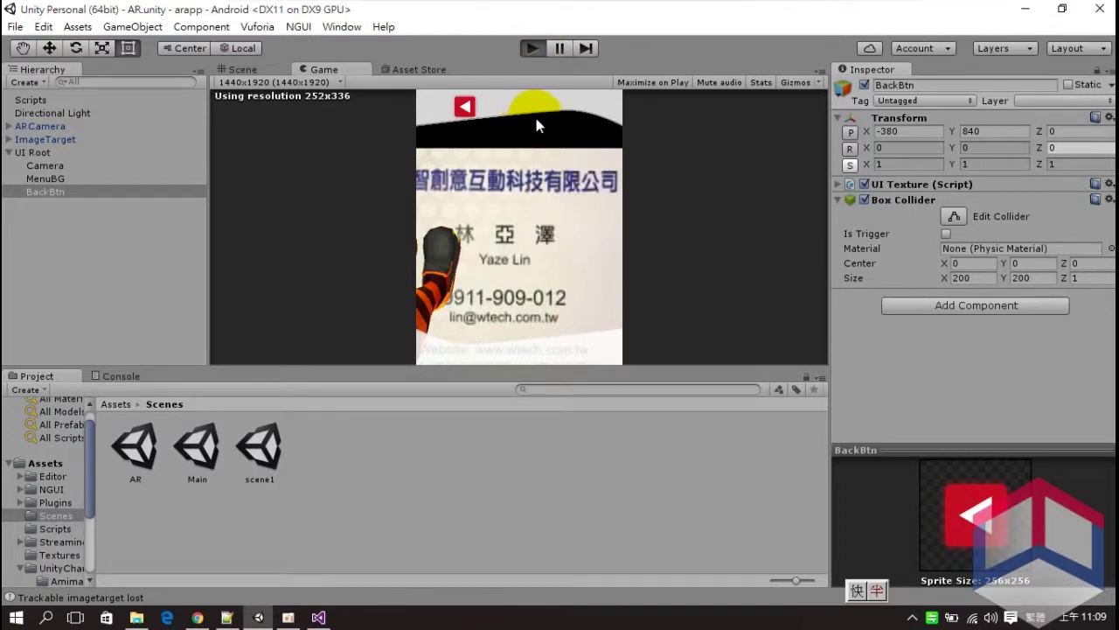
# Step: Verify Back returns to the menu and AR reloads the AR scene, then reopen Main
pyautogui.click(465, 109)
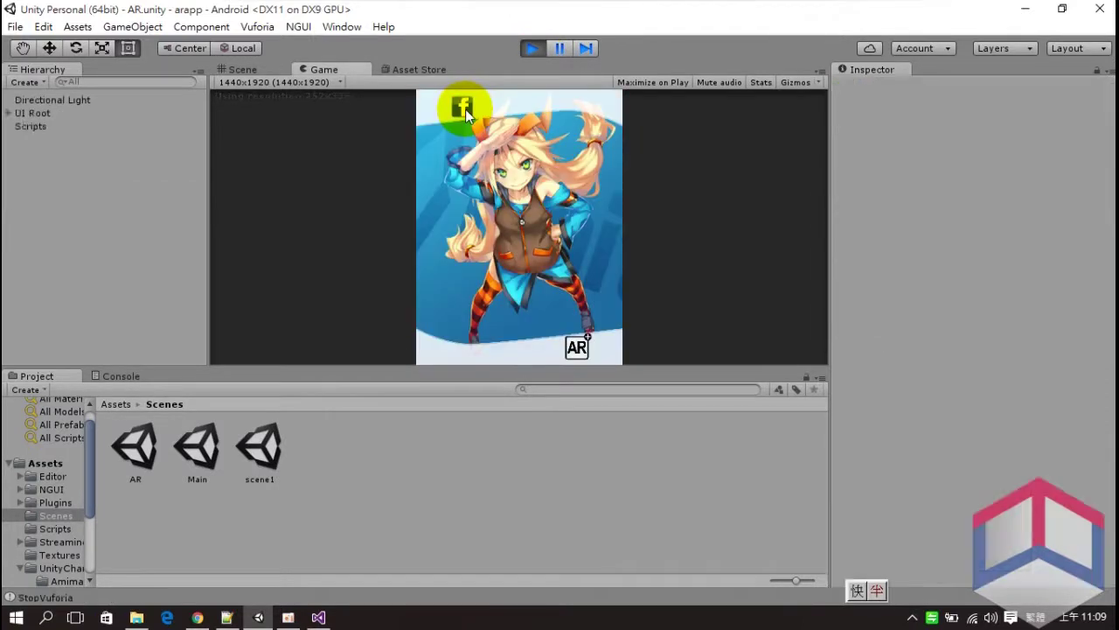
pyautogui.click(576, 350)
pyautogui.click(531, 49)
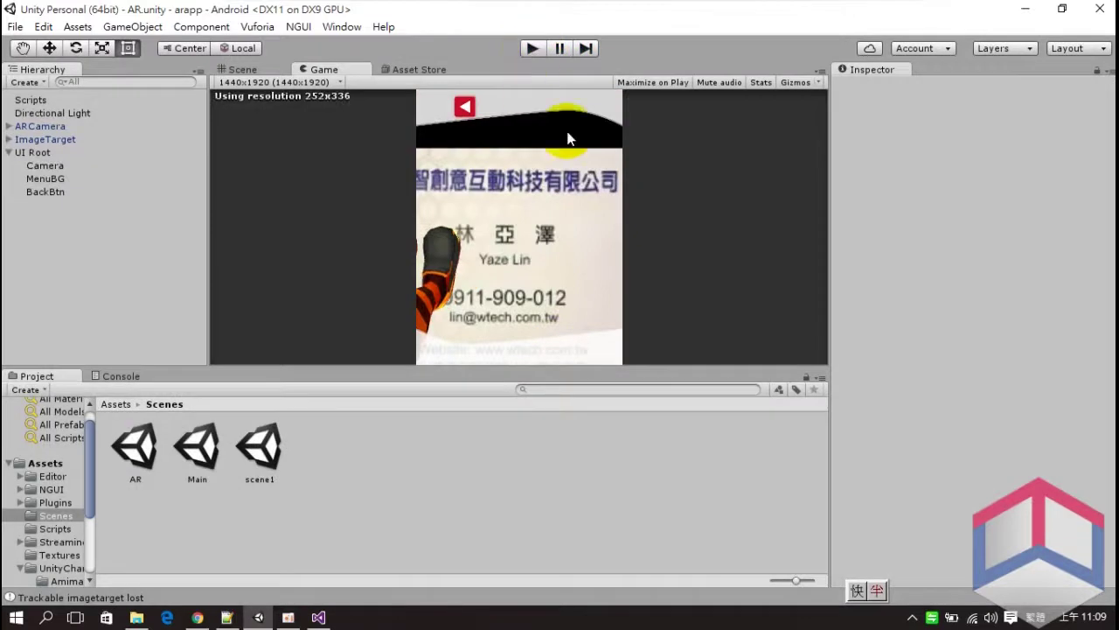
pyautogui.click(552, 116)
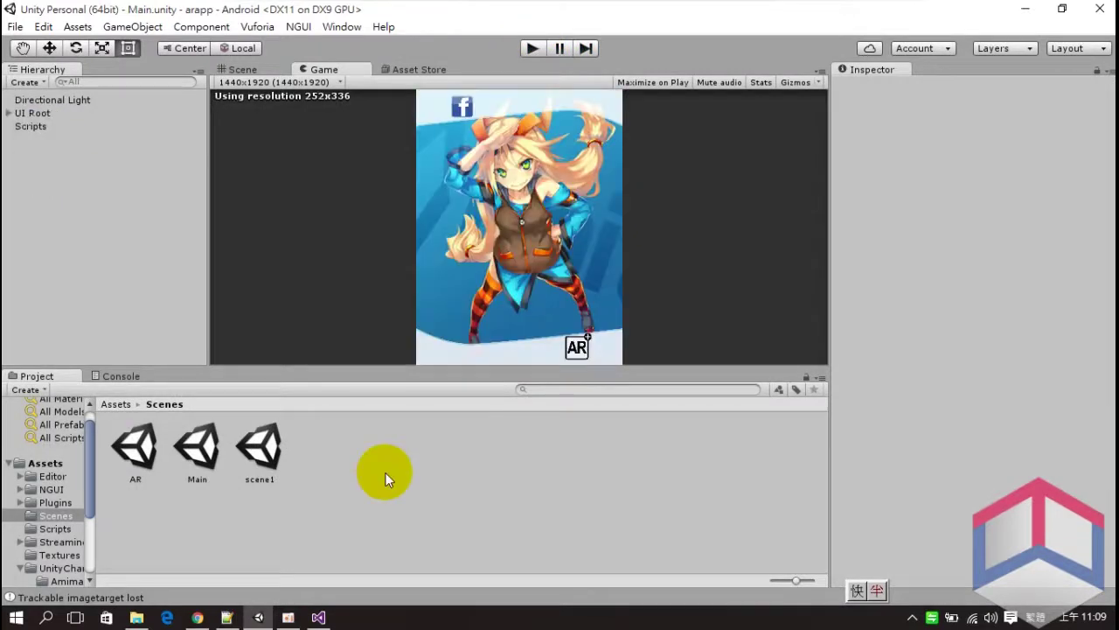
pyautogui.click(64, 527)
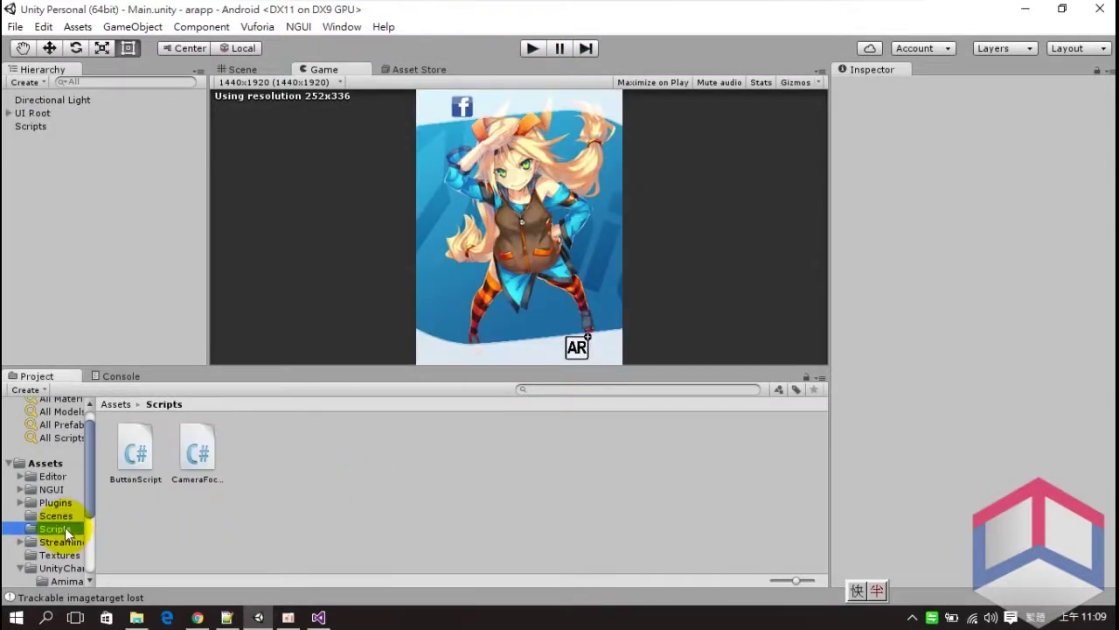
# Step: Import URLButtonScript.cs from Downloads into Scripts and open it in Visual Studio
pyautogui.rightClick(265, 467)
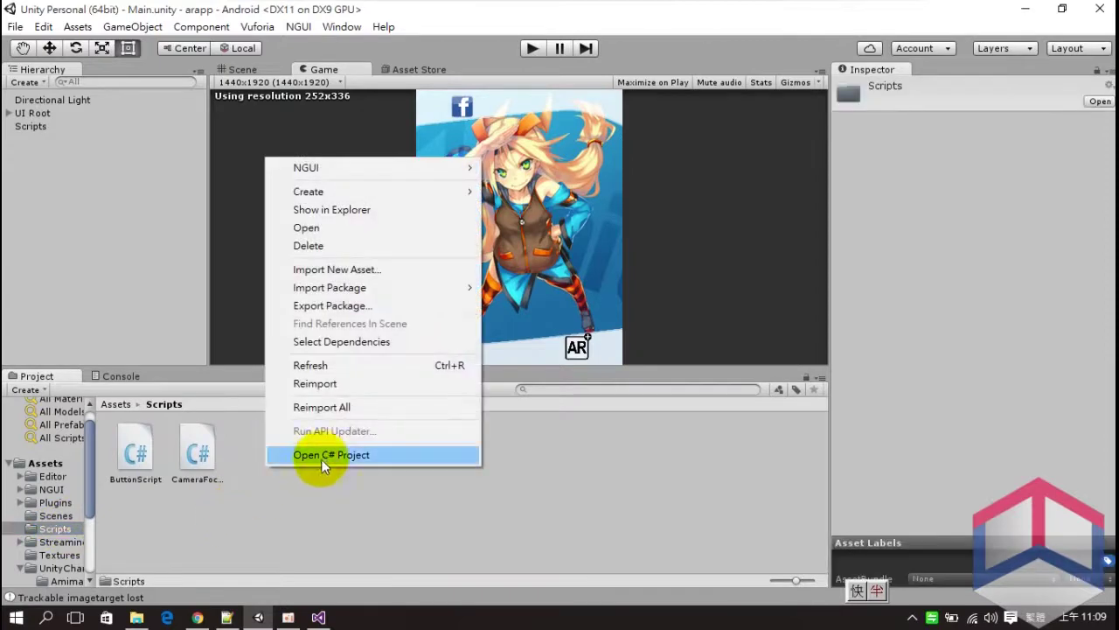
pyautogui.click(334, 269)
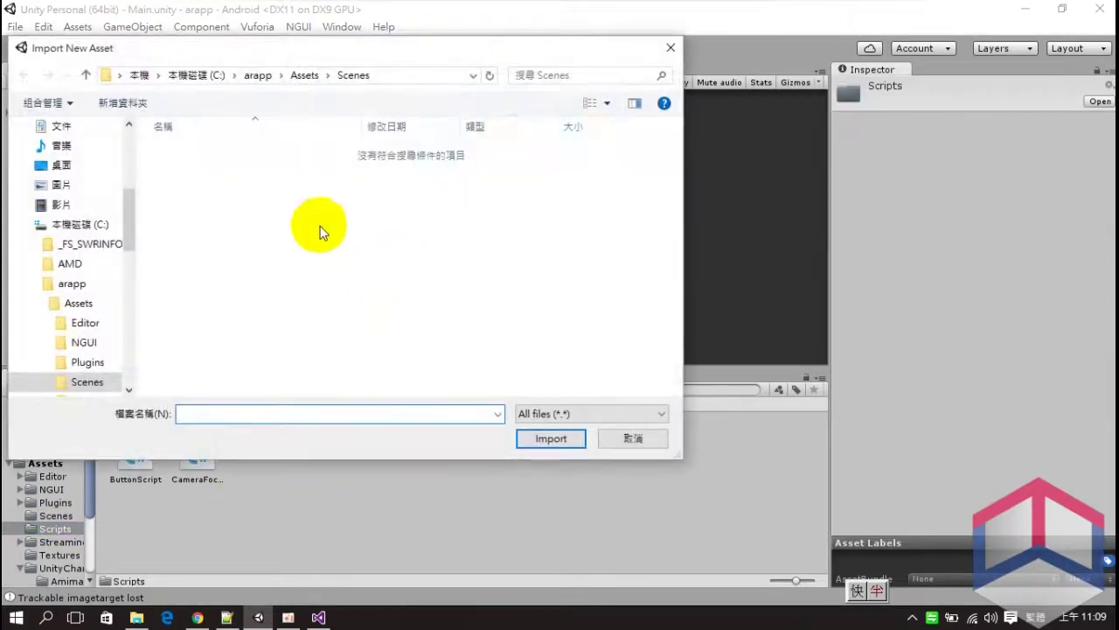
pyautogui.scroll(5, 131, 164)
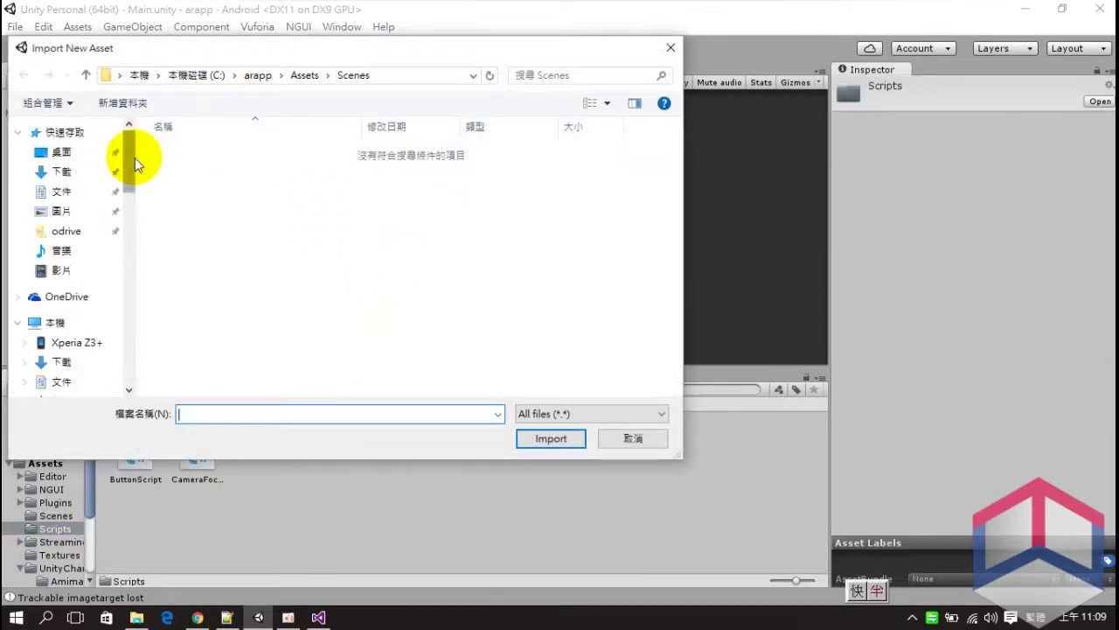
pyautogui.click(70, 172)
pyautogui.click(370, 175)
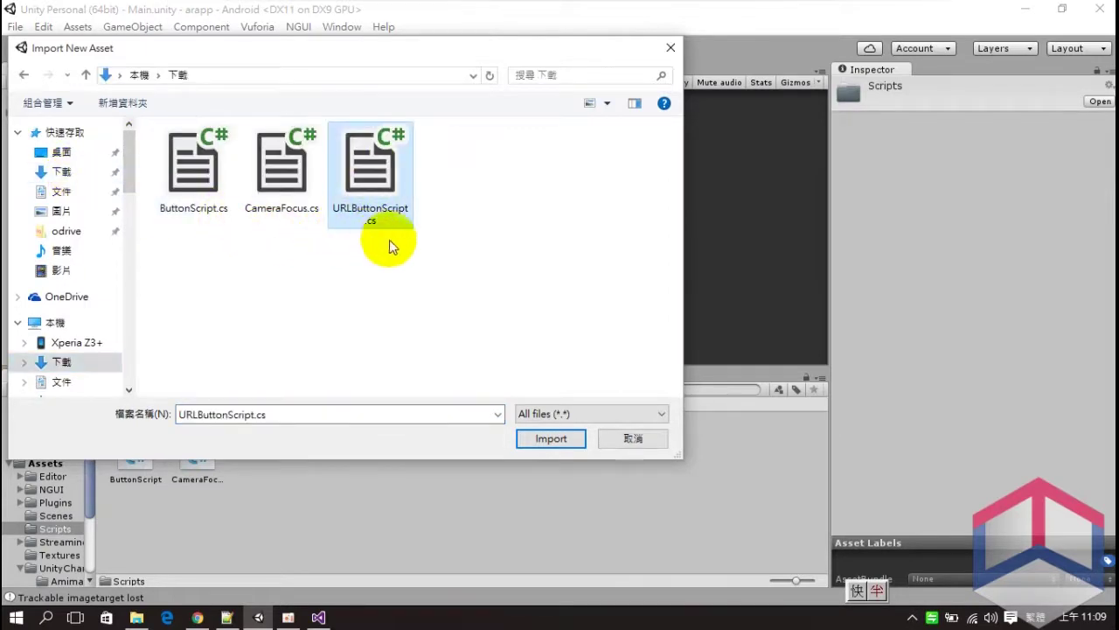
pyautogui.click(538, 437)
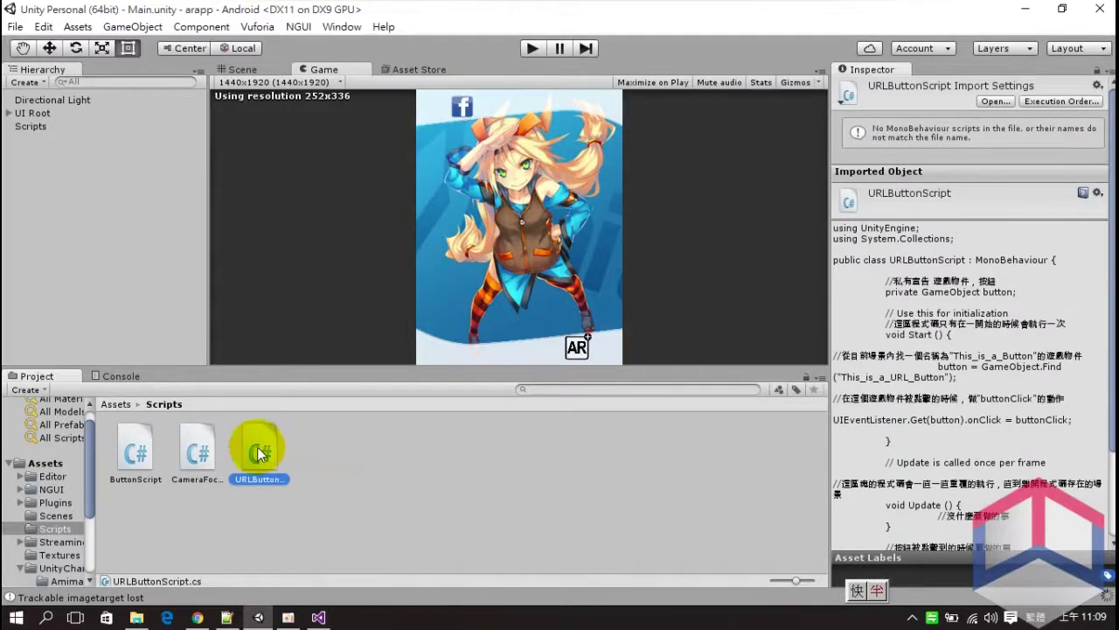
pyautogui.doubleClick(258, 454)
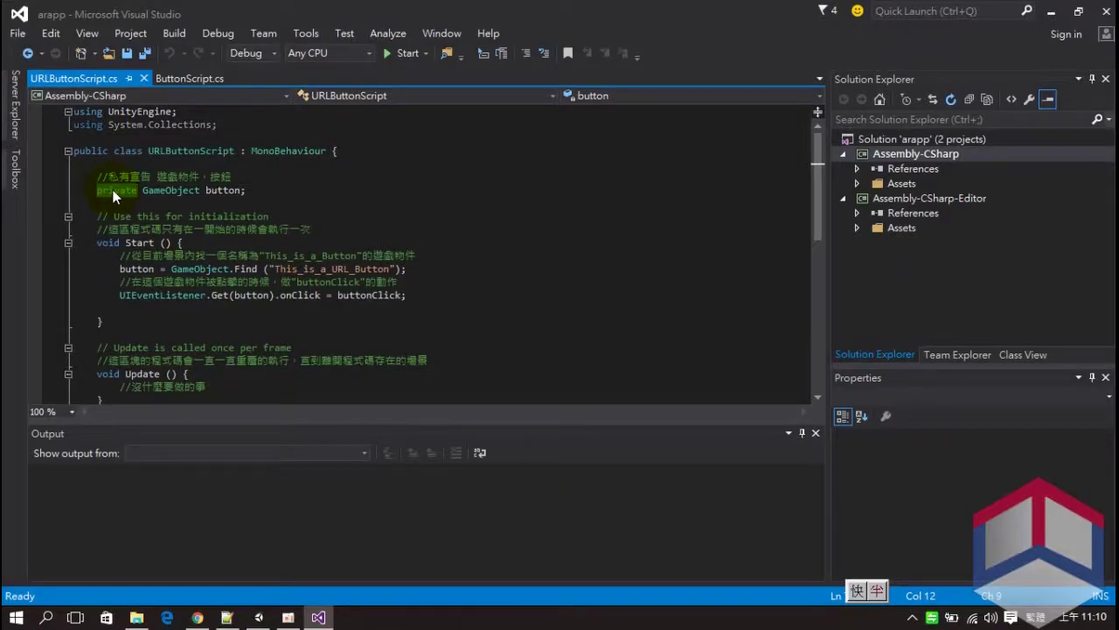
# Step: Make the button field public and add a 'public string url;' declaration
pyautogui.write('p')
pyautogui.write('ic')
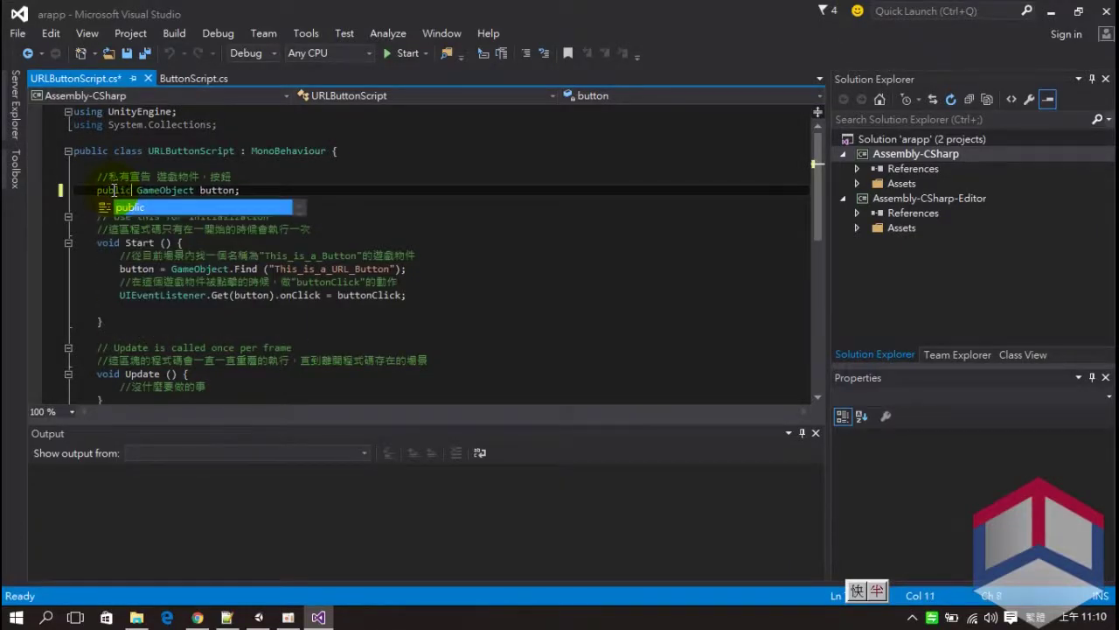
pyautogui.press('End')
pyautogui.press('Return')
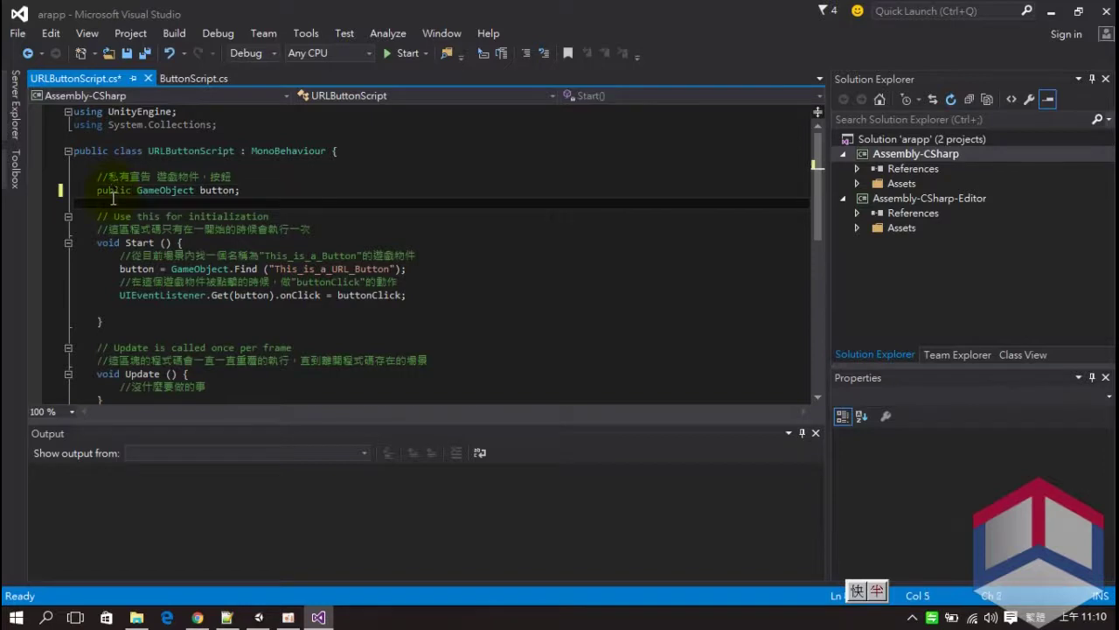
pyautogui.write('public')
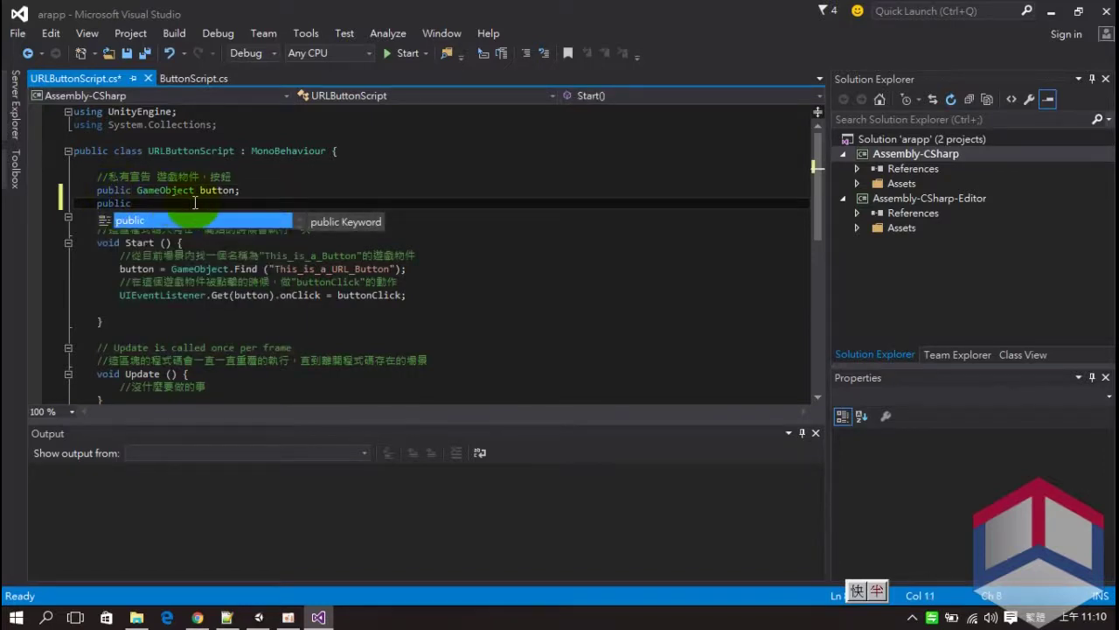
pyautogui.write(' string ')
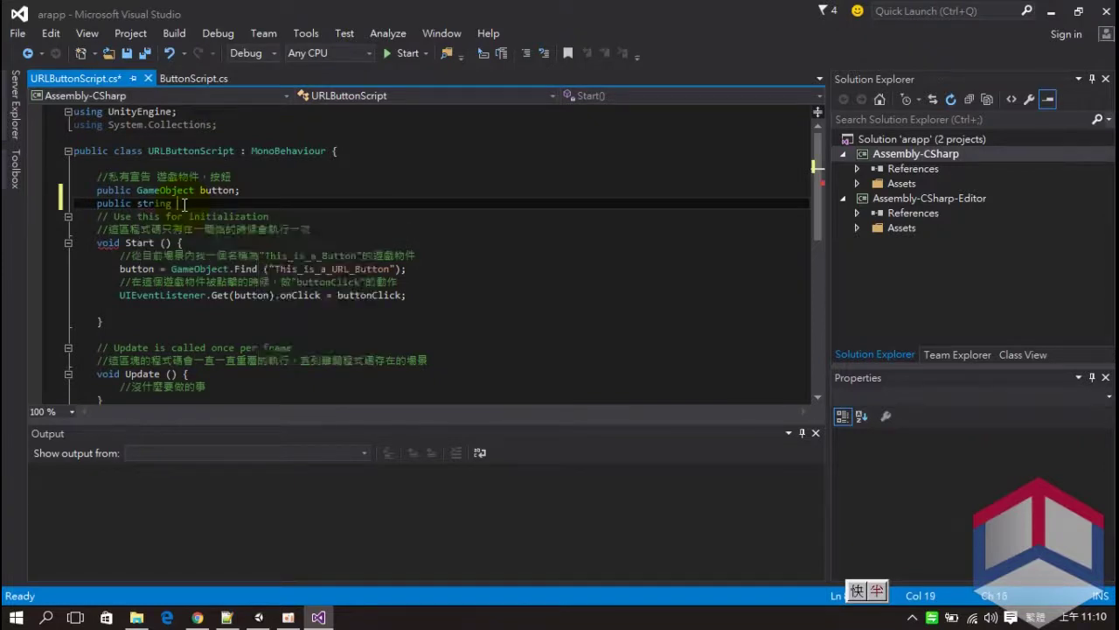
pyautogui.write('url;')
# Step: Comment out the GameObject.Find line, make OpenURL use url, and save the script
pyautogui.click(212, 190)
pyautogui.click(107, 269)
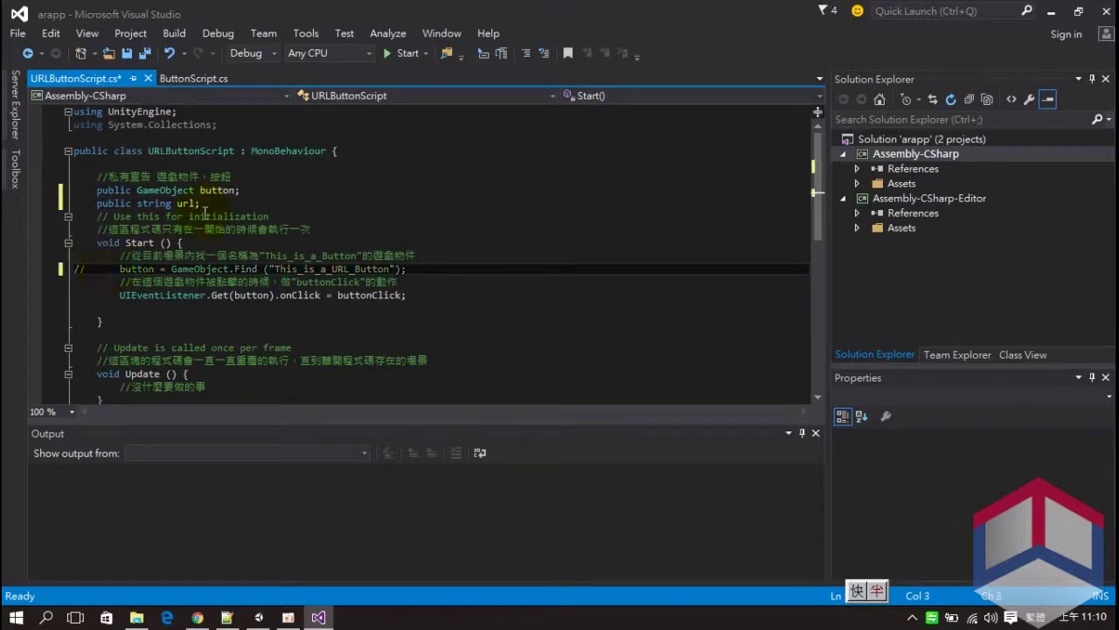
pyautogui.scroll(-2, 204, 215)
pyautogui.scroll(-1, 205, 214)
pyautogui.scroll(2, 210, 180)
pyautogui.click(189, 164)
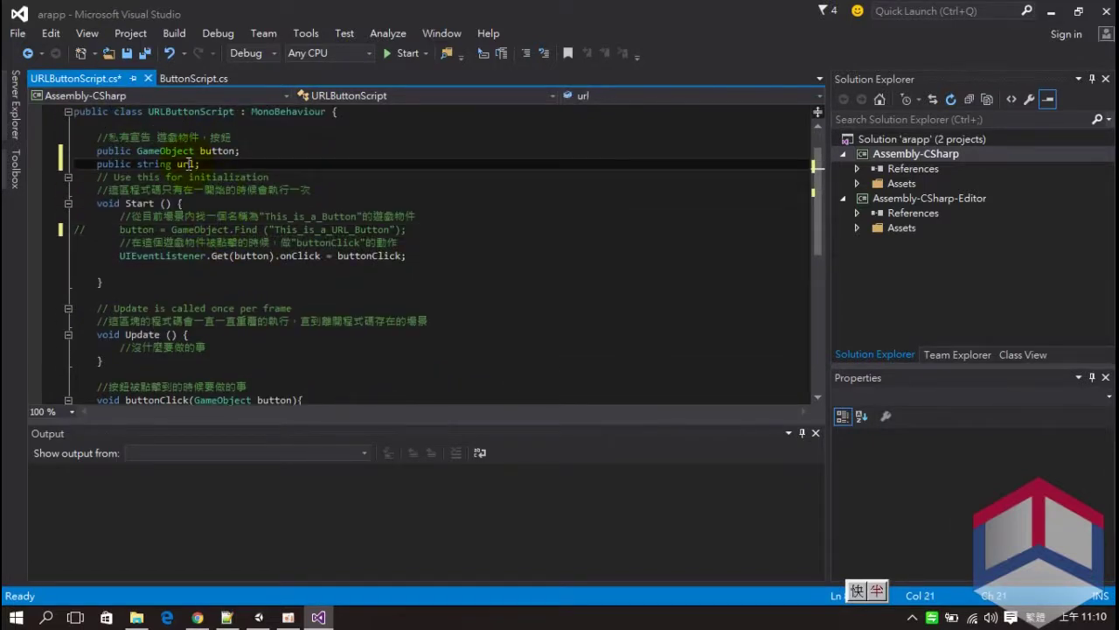
pyautogui.scroll(-4, 187, 168)
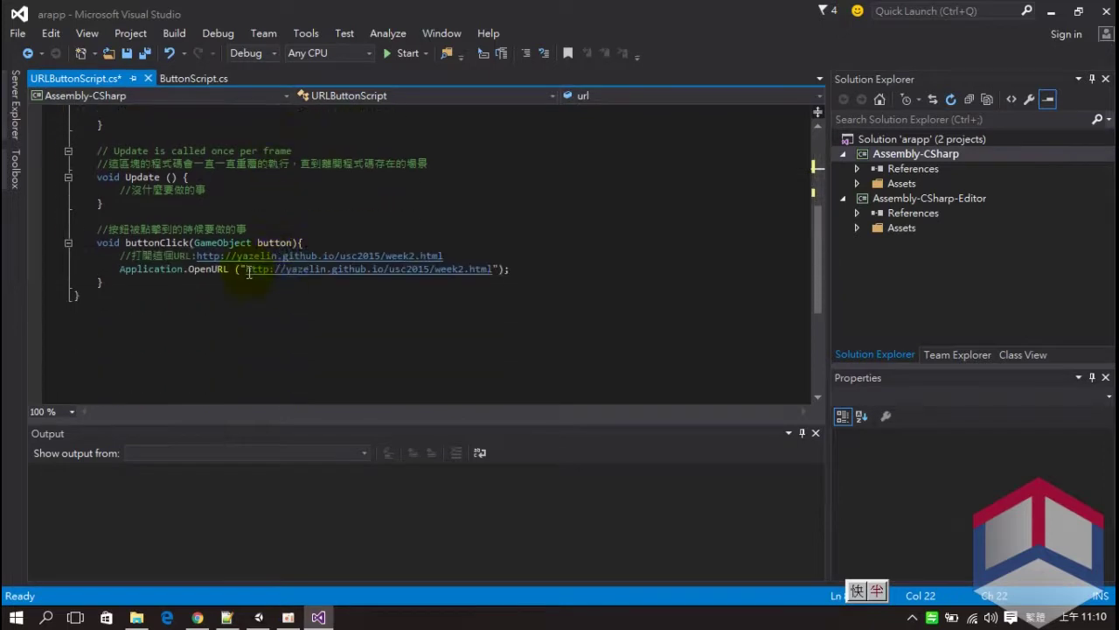
pyautogui.click(248, 270)
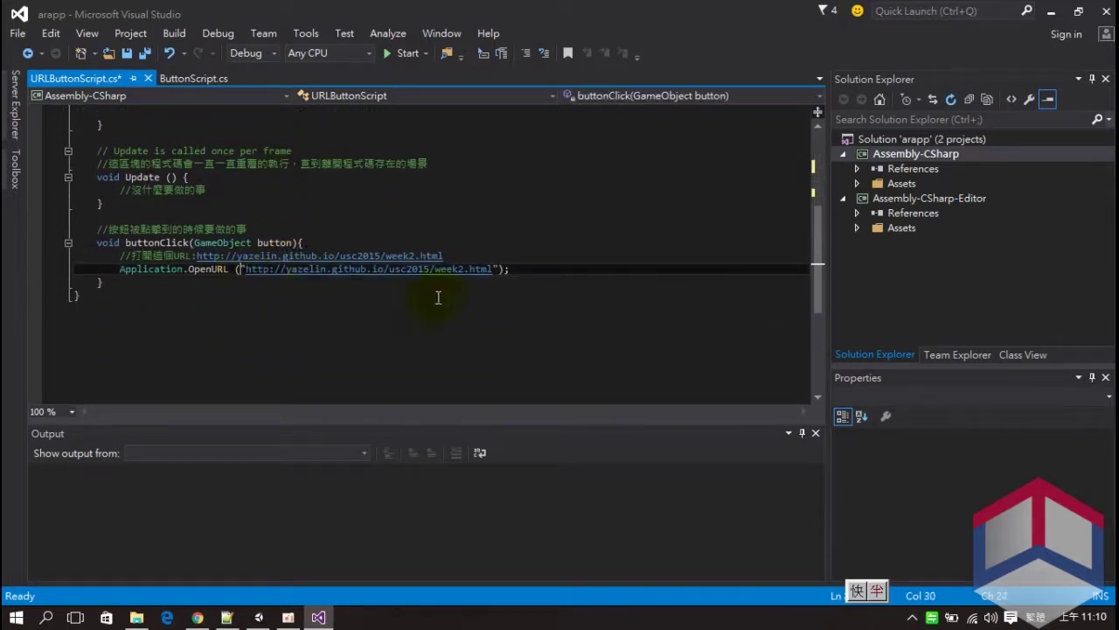
pyautogui.keyDown('shift'); pyautogui.click(498, 269); pyautogui.keyUp('shift')
pyautogui.write('url')
pyautogui.hotkey('ctrl', 's')
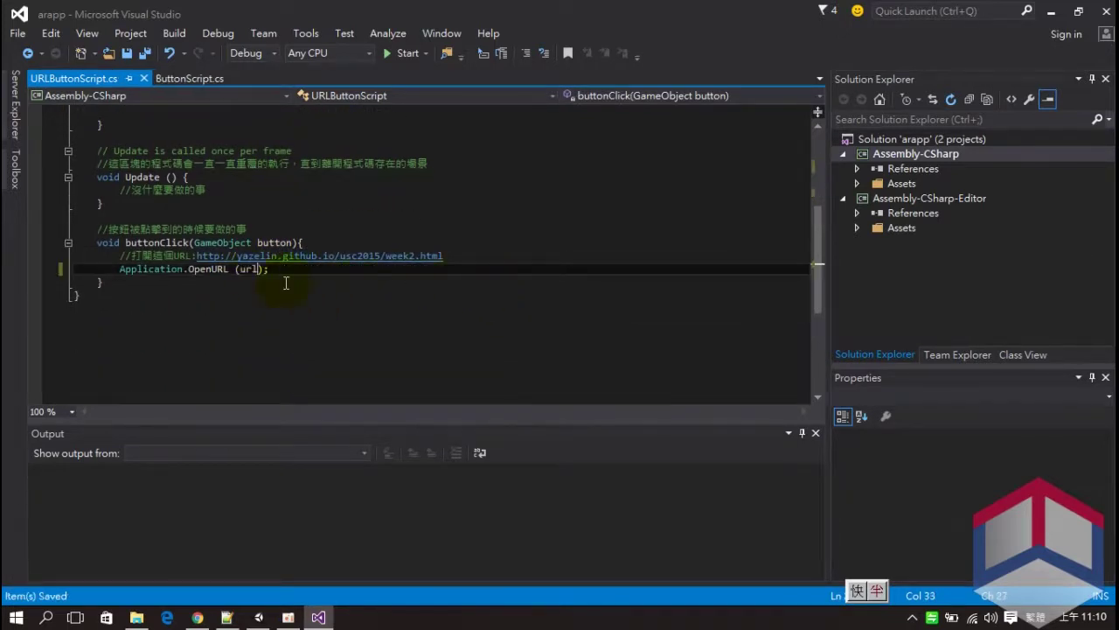
pyautogui.scroll(5, 286, 283)
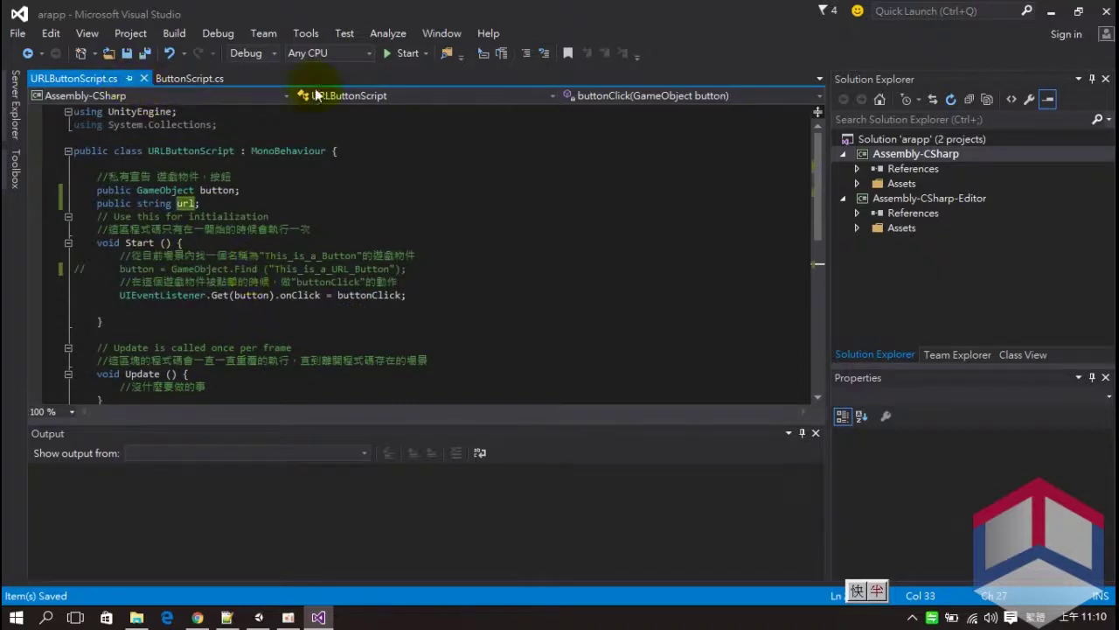
pyautogui.click(1107, 12)
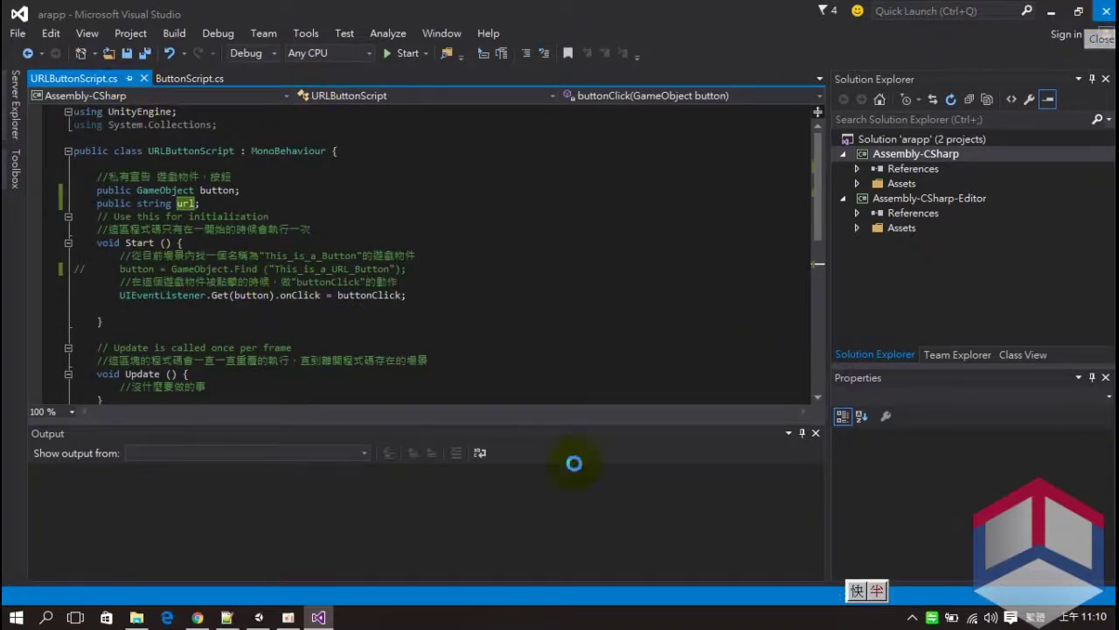
# Step: Add URL Button Script to the Scripts object and assign FBBtn as its Button
pyautogui.click(123, 163)
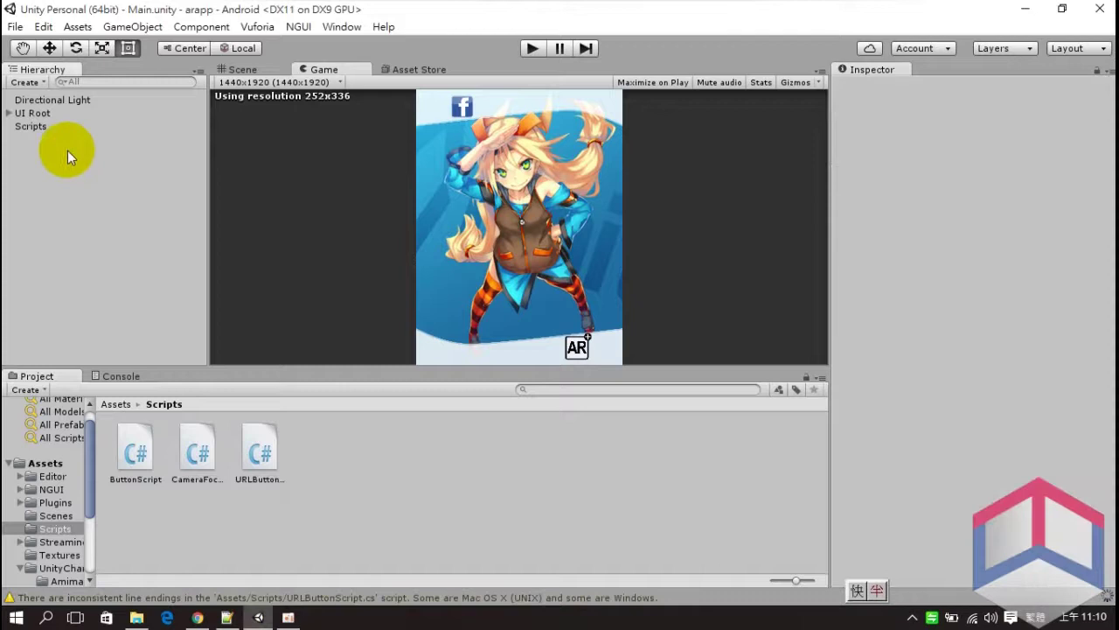
pyautogui.click(35, 127)
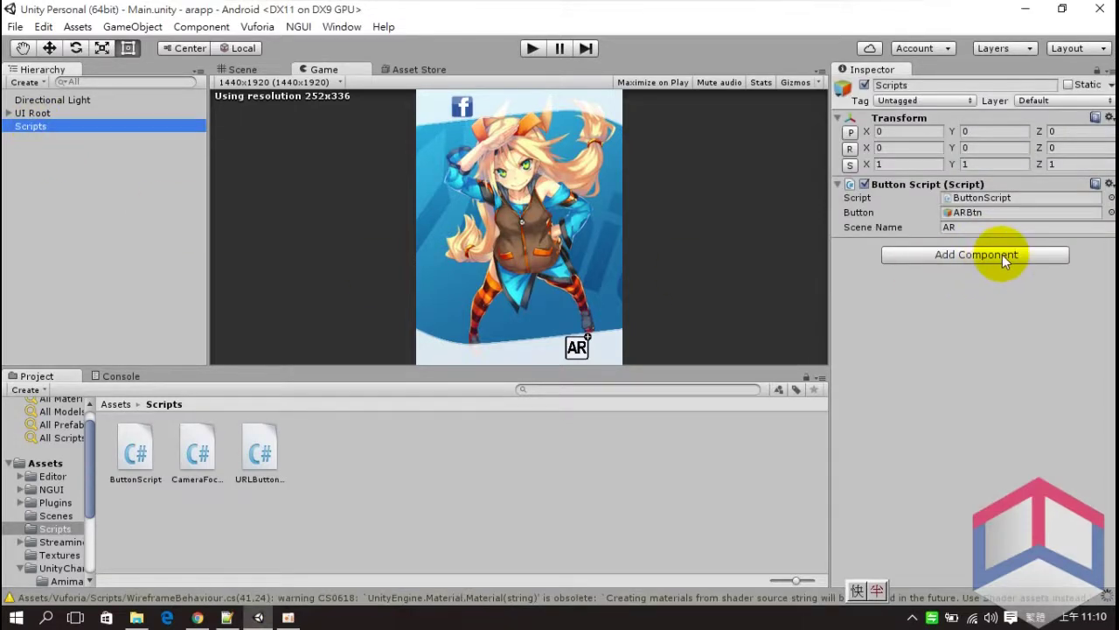
pyautogui.click(1002, 255)
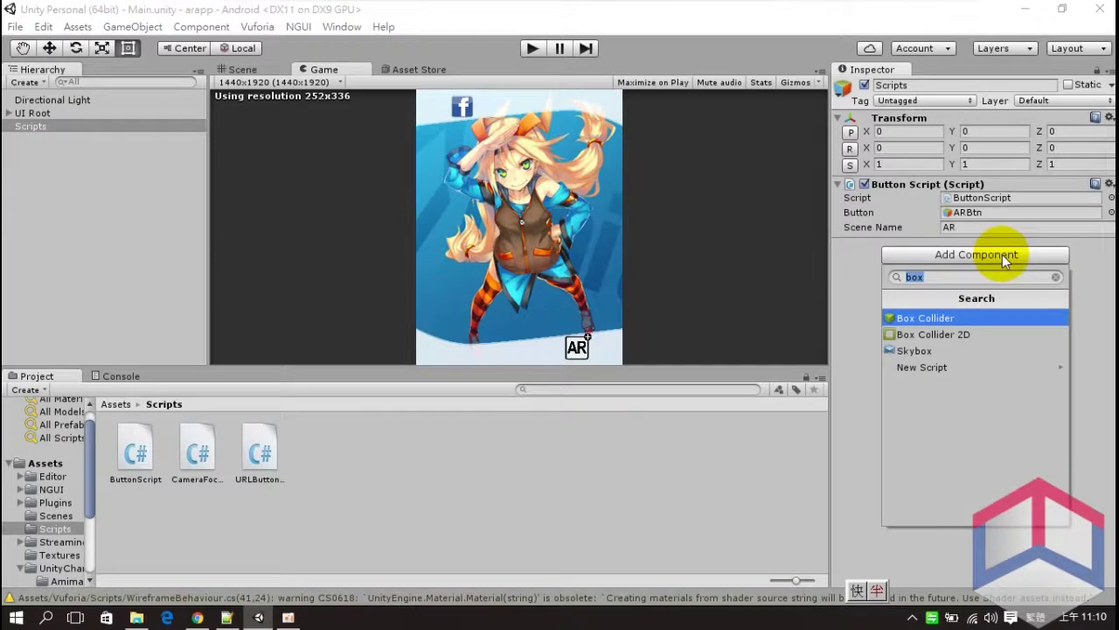
pyautogui.write('url')
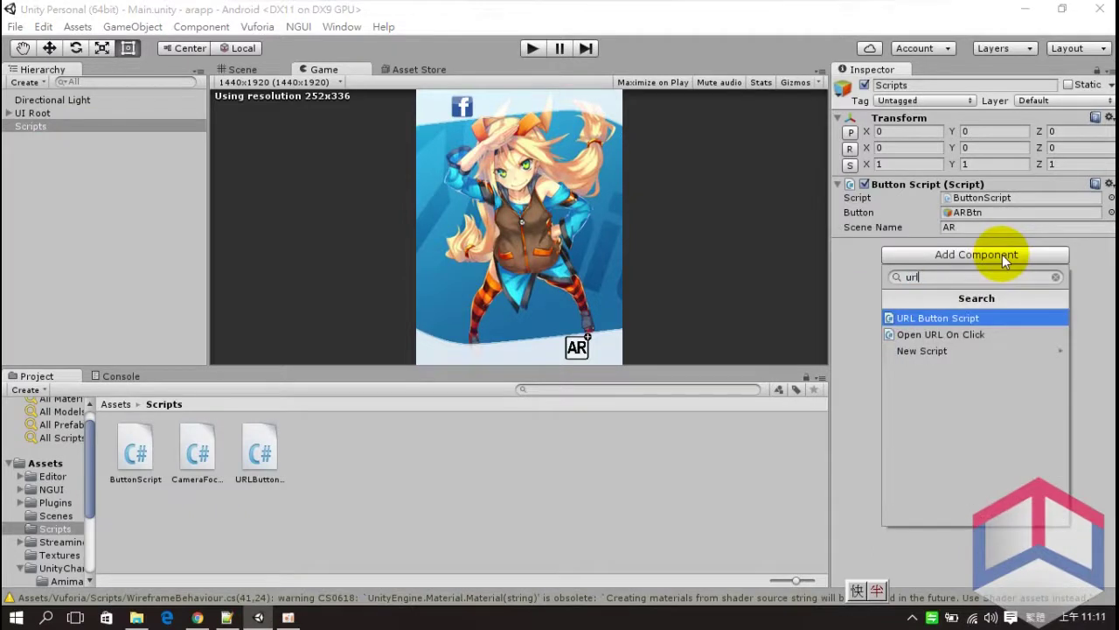
pyautogui.click(989, 318)
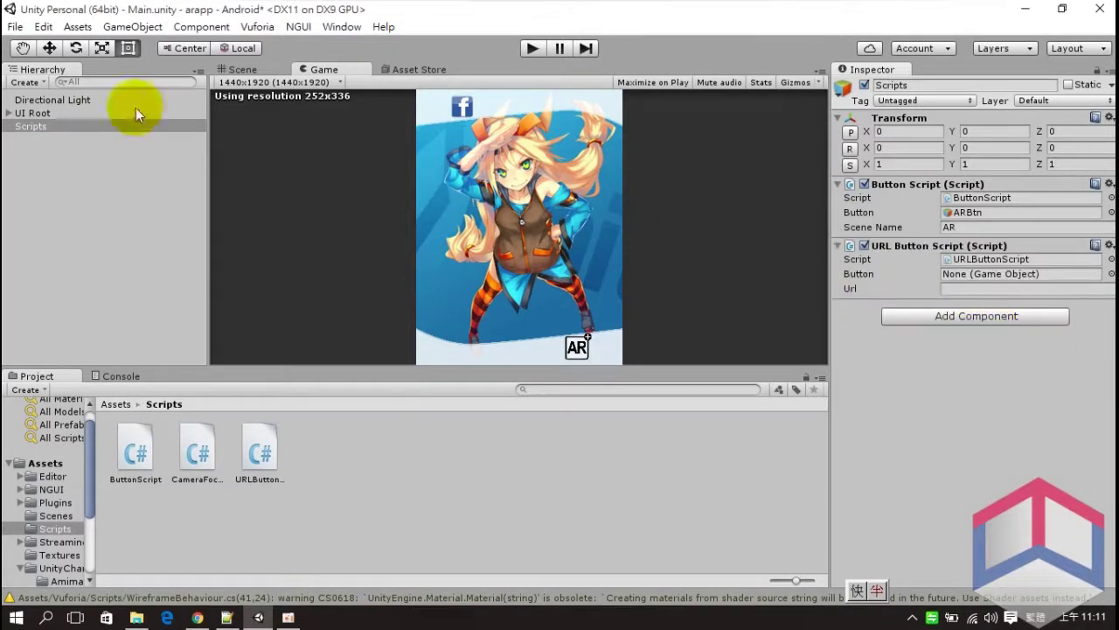
pyautogui.click(9, 113)
pyautogui.click(39, 127)
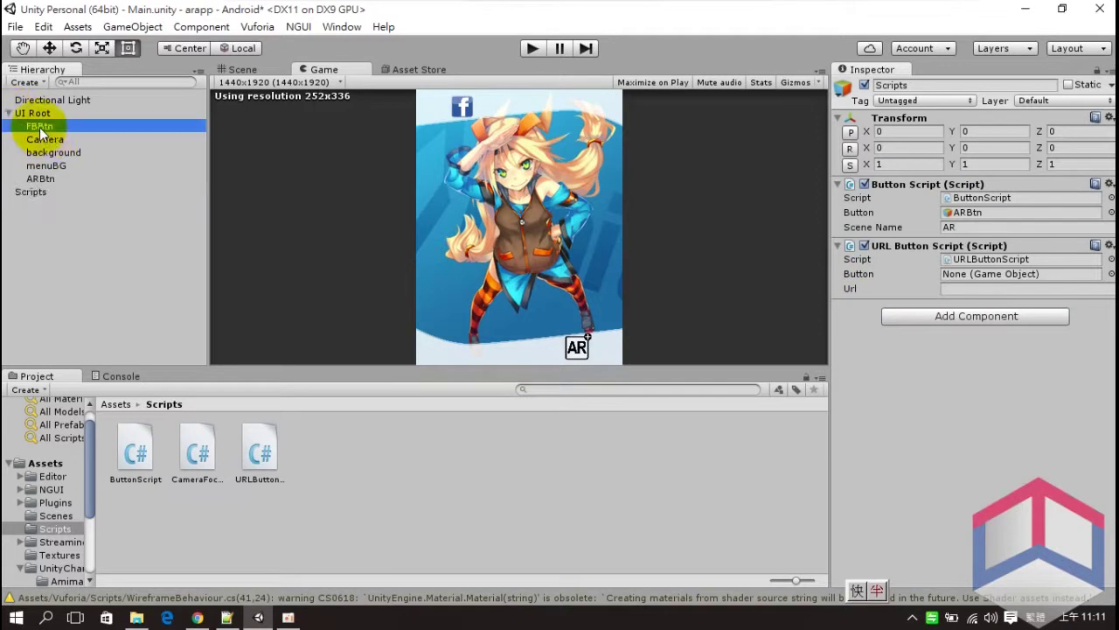
pyautogui.moveTo(39, 129); pyautogui.dragTo(968, 275)
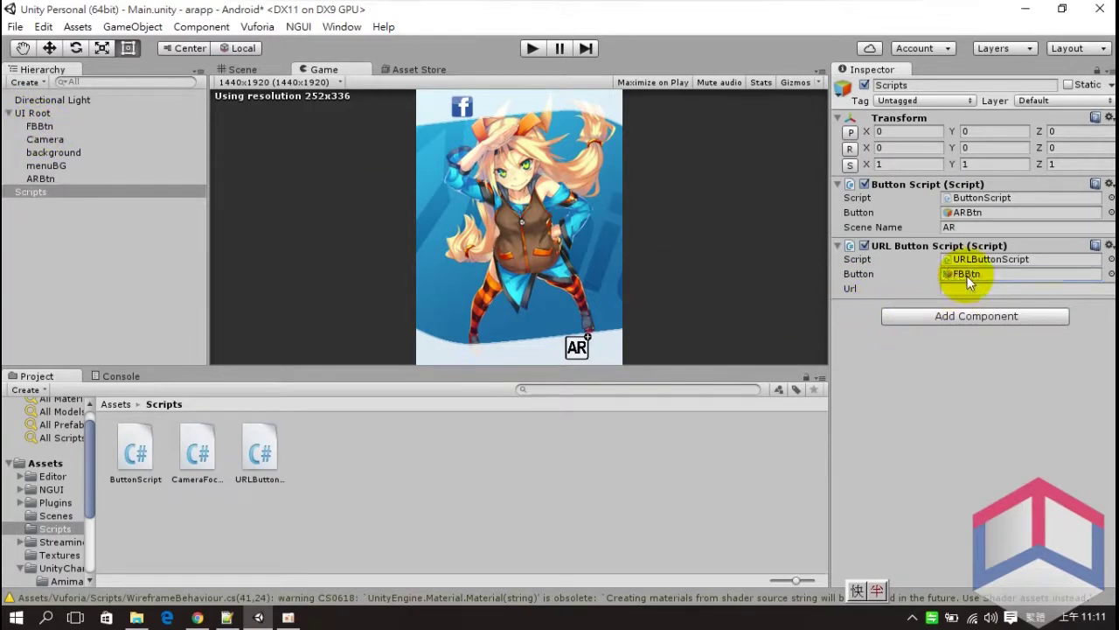
# Step: Copy the Unity Taiwan Facebook link address from the Chrome course page
pyautogui.click(962, 289)
pyautogui.click(201, 619)
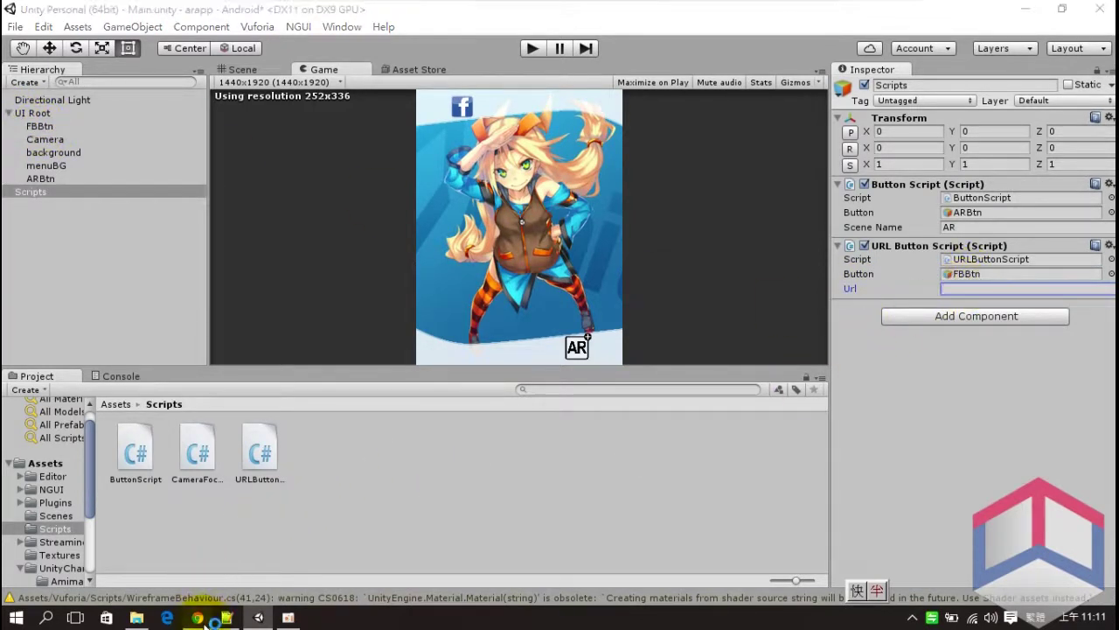
pyautogui.rightClick(621, 499)
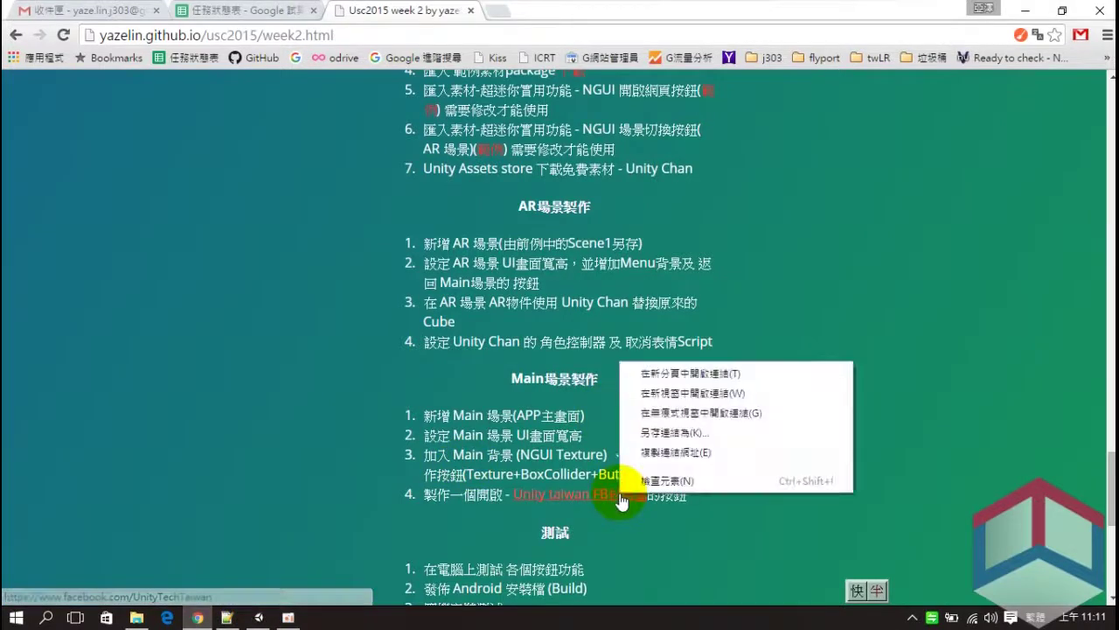
pyautogui.click(673, 452)
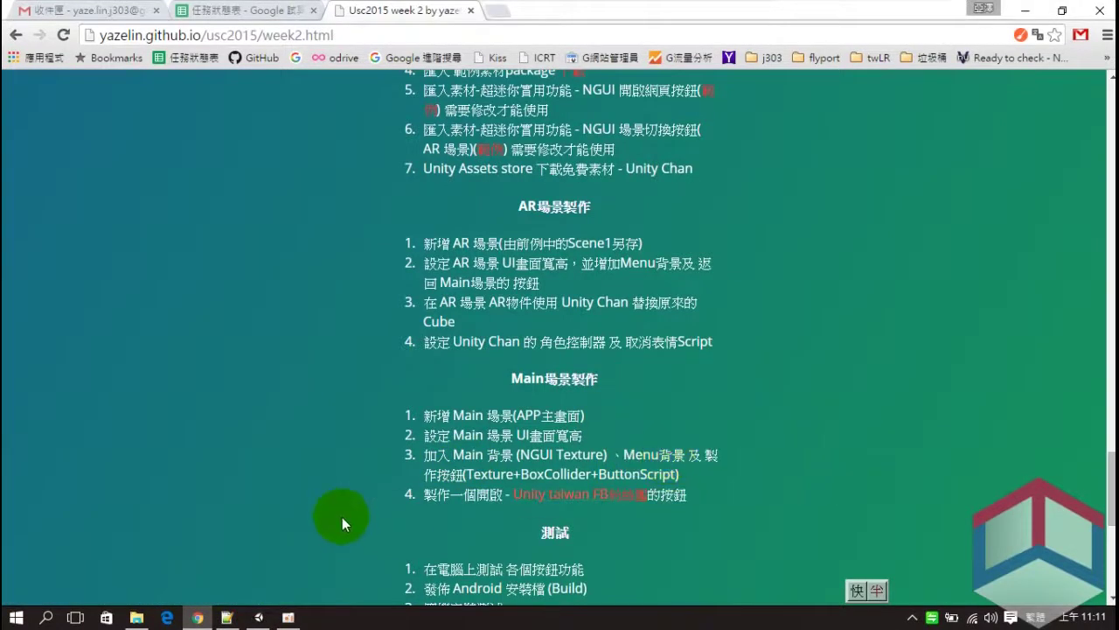
pyautogui.click(259, 618)
pyautogui.click(940, 294)
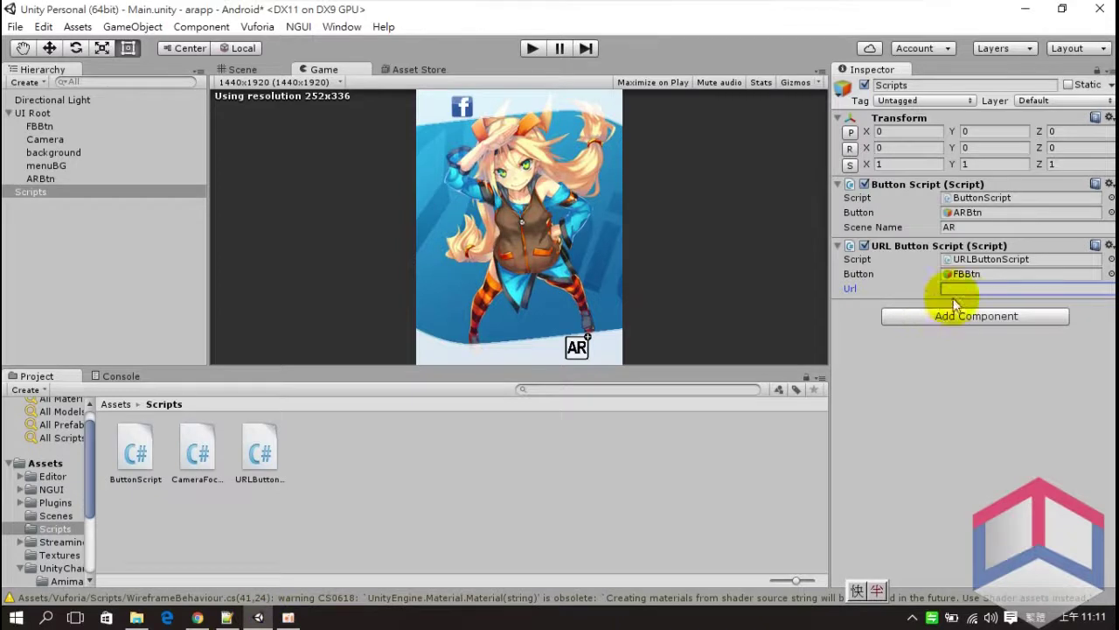
# Step: Paste the Facebook address into Url, then verify in play mode the Facebook button opens it
pyautogui.rightClick(975, 292)
pyautogui.click(1001, 338)
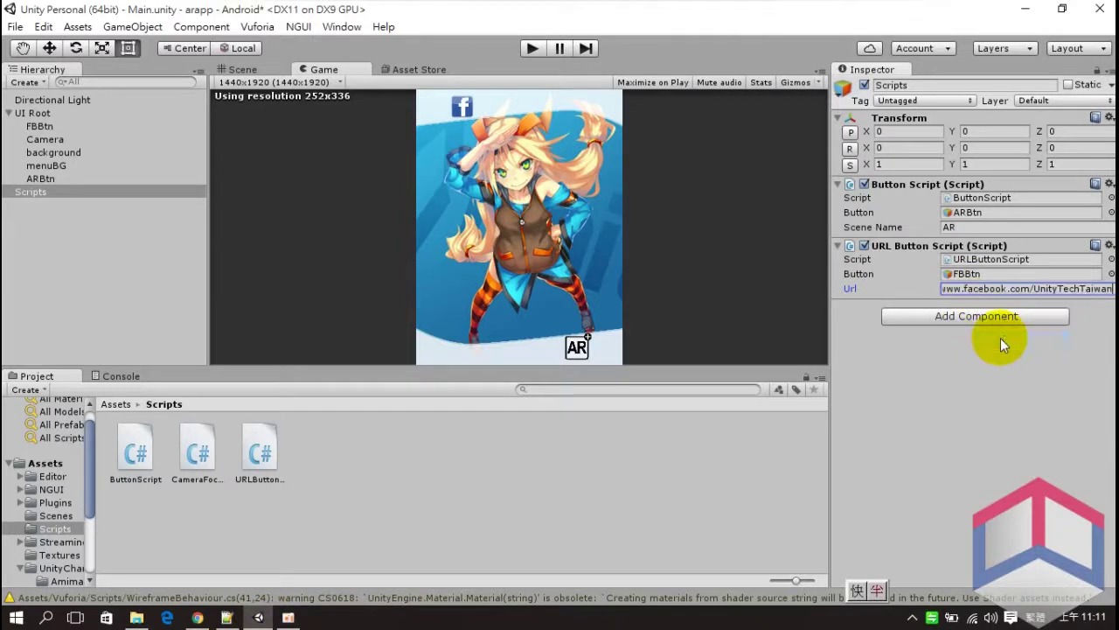
pyautogui.click(67, 174)
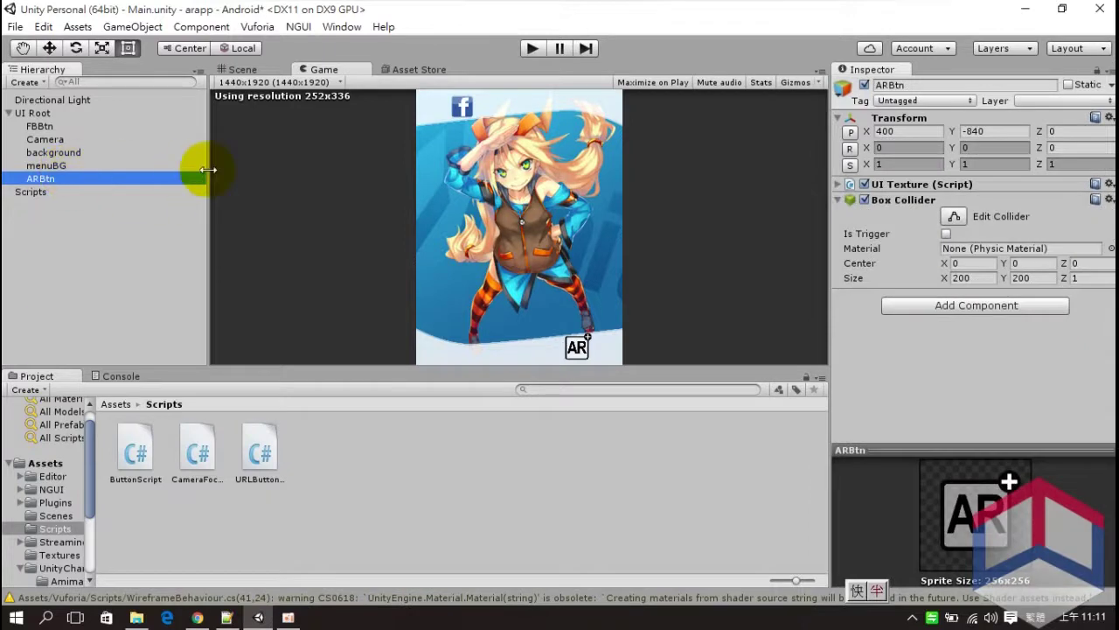
pyautogui.click(534, 49)
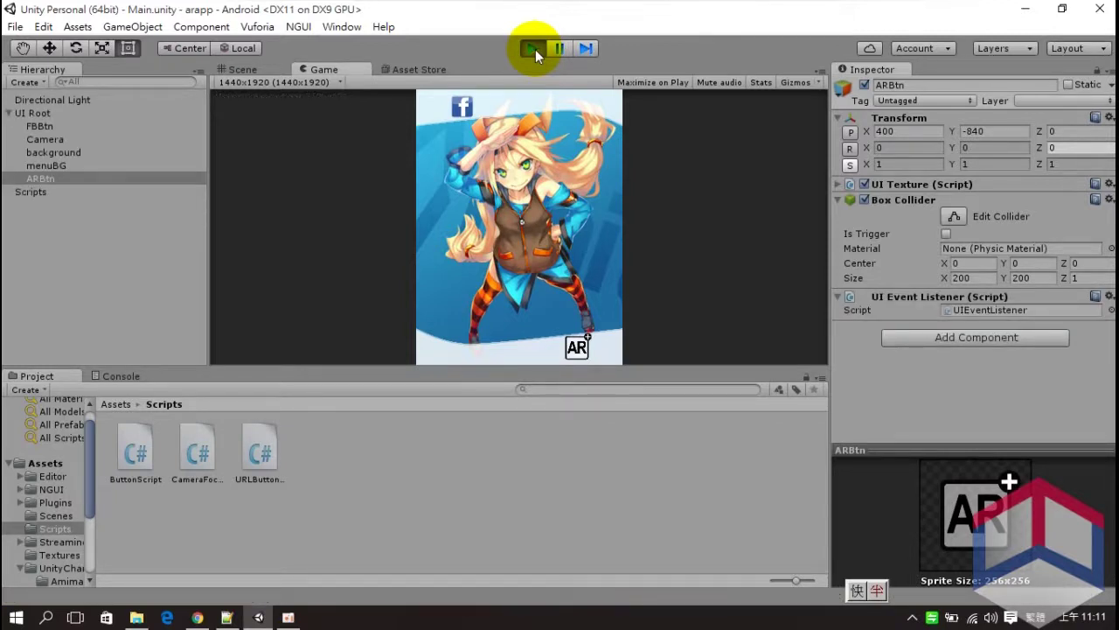
pyautogui.click(460, 109)
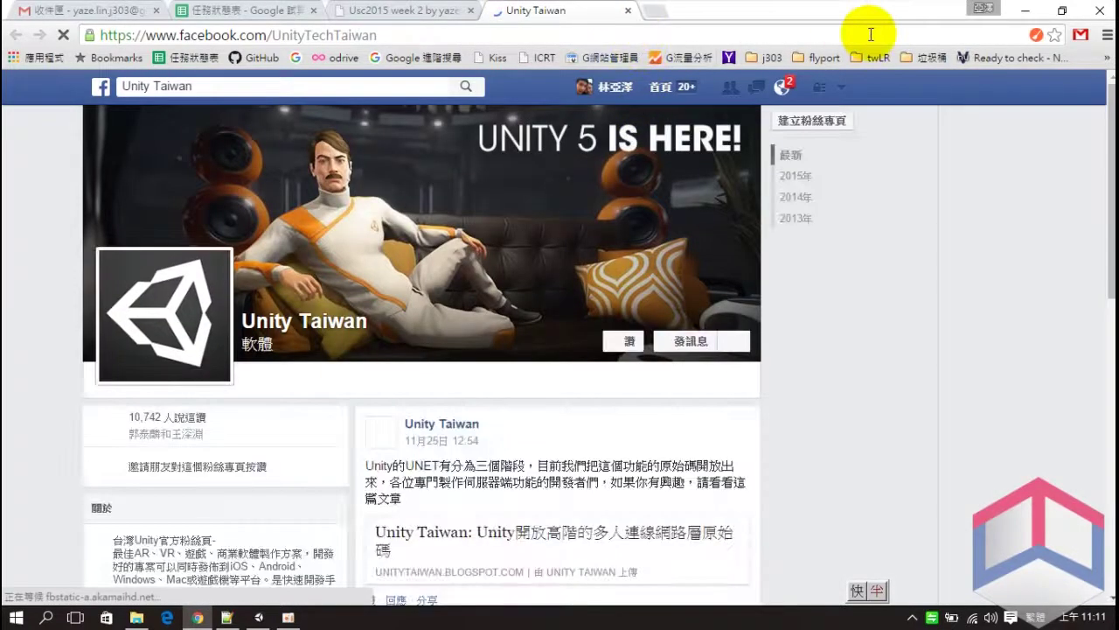
pyautogui.hotkey('ctrl', 'w')
pyautogui.click(1025, 10)
pyautogui.click(530, 47)
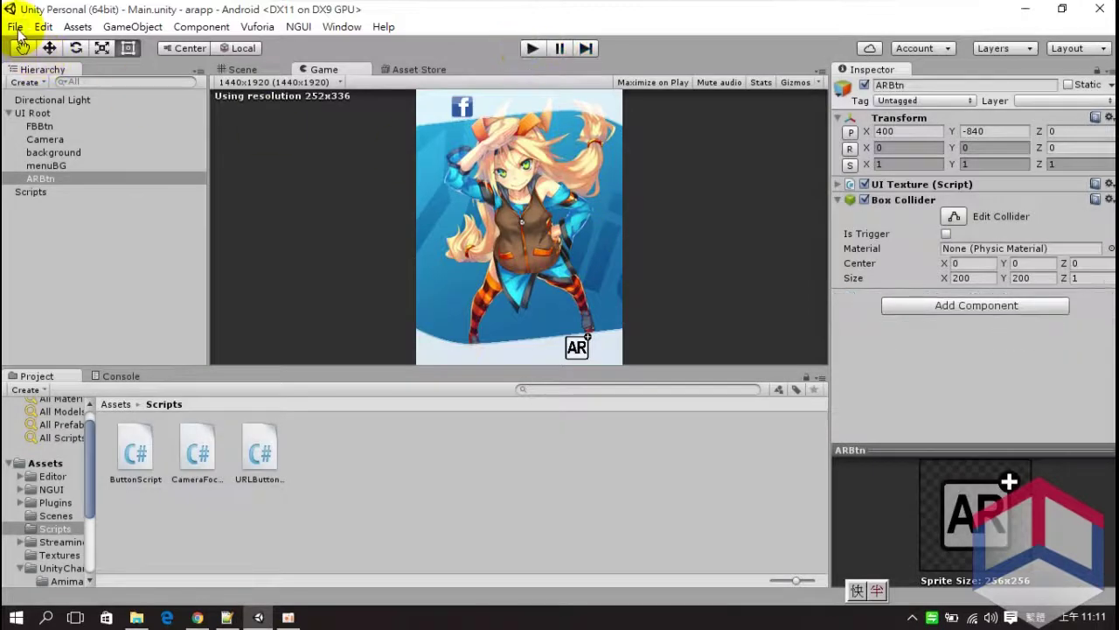
# Step: Set Default Orientation to Portrait in the Android Player Settings via Build Settings
pyautogui.click(15, 25)
pyautogui.click(44, 24)
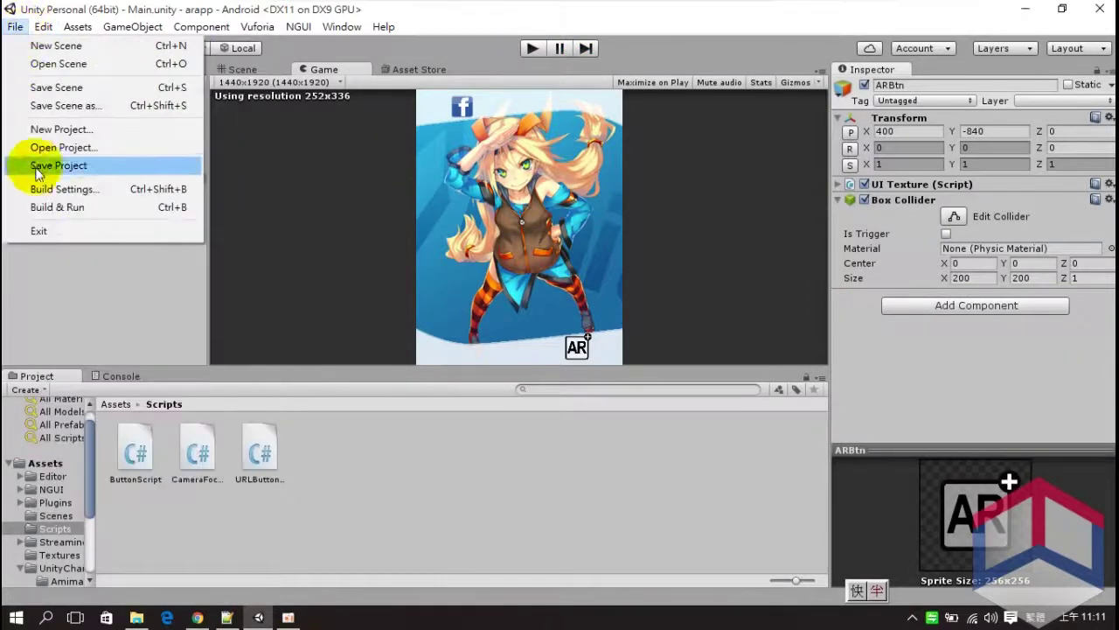
pyautogui.click(33, 187)
pyautogui.click(431, 530)
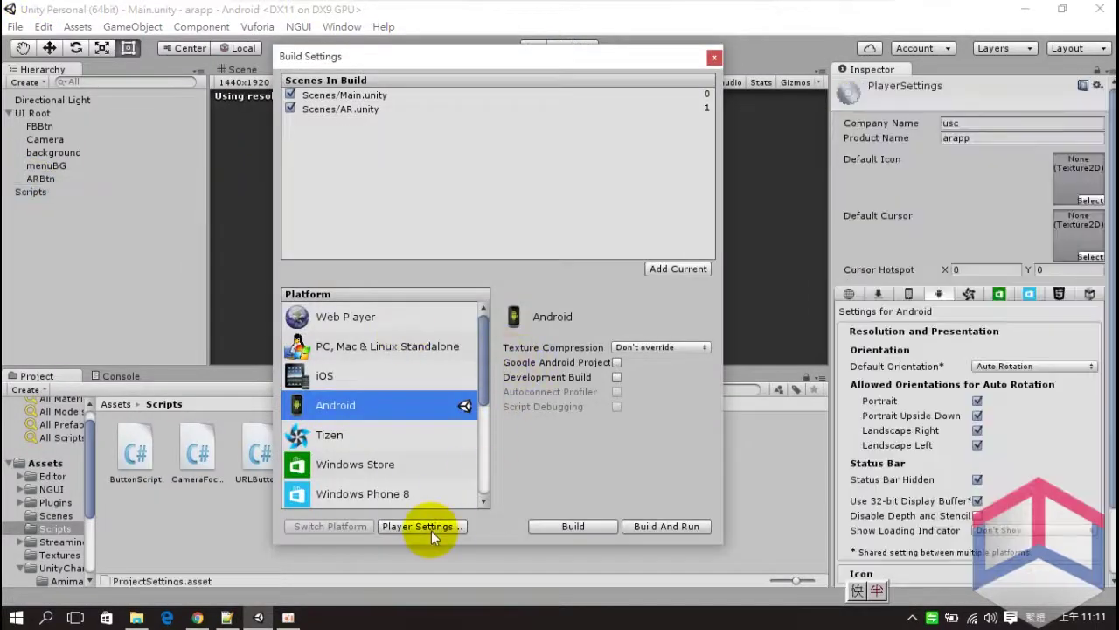
pyautogui.click(1032, 366)
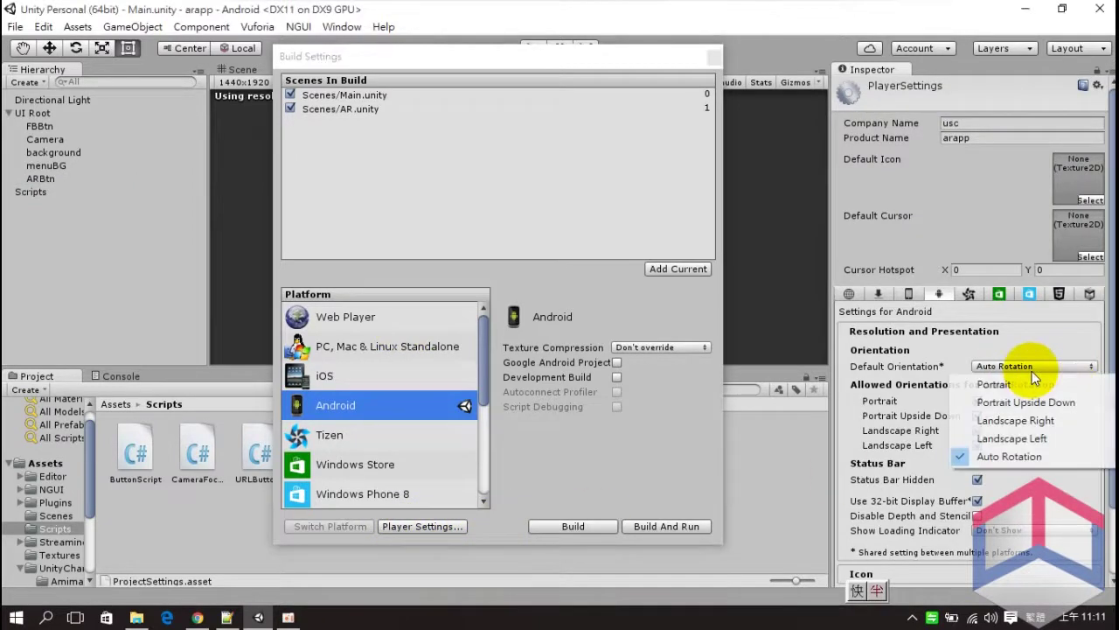
pyautogui.click(997, 384)
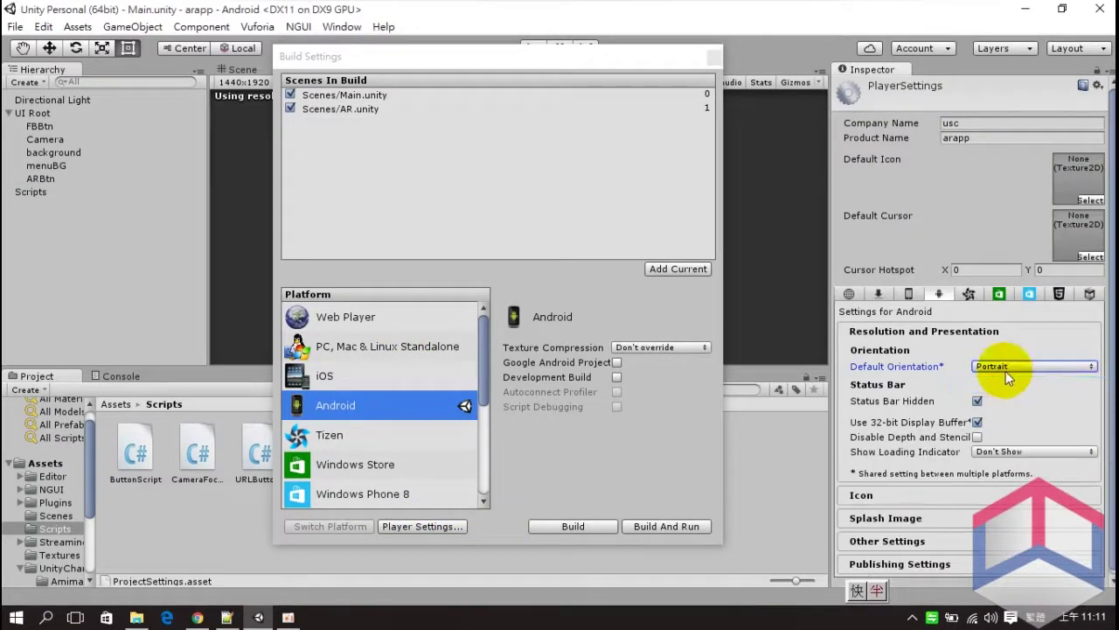
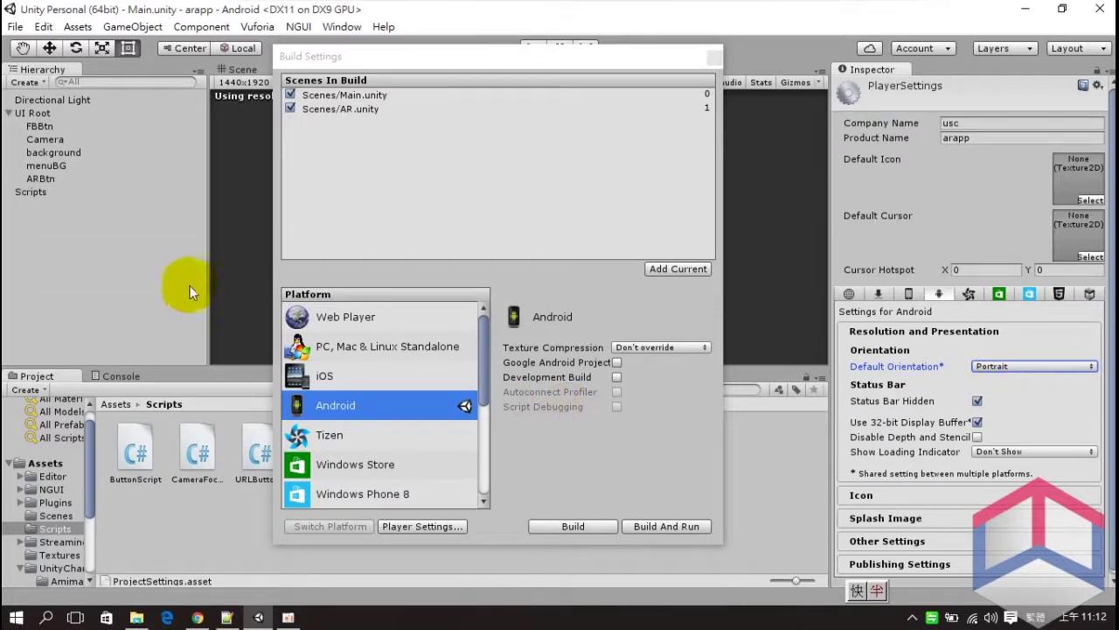
# Step: Build the Android project to arapp.apk in the arapp folder, overwriting the previous build
pyautogui.click(575, 523)
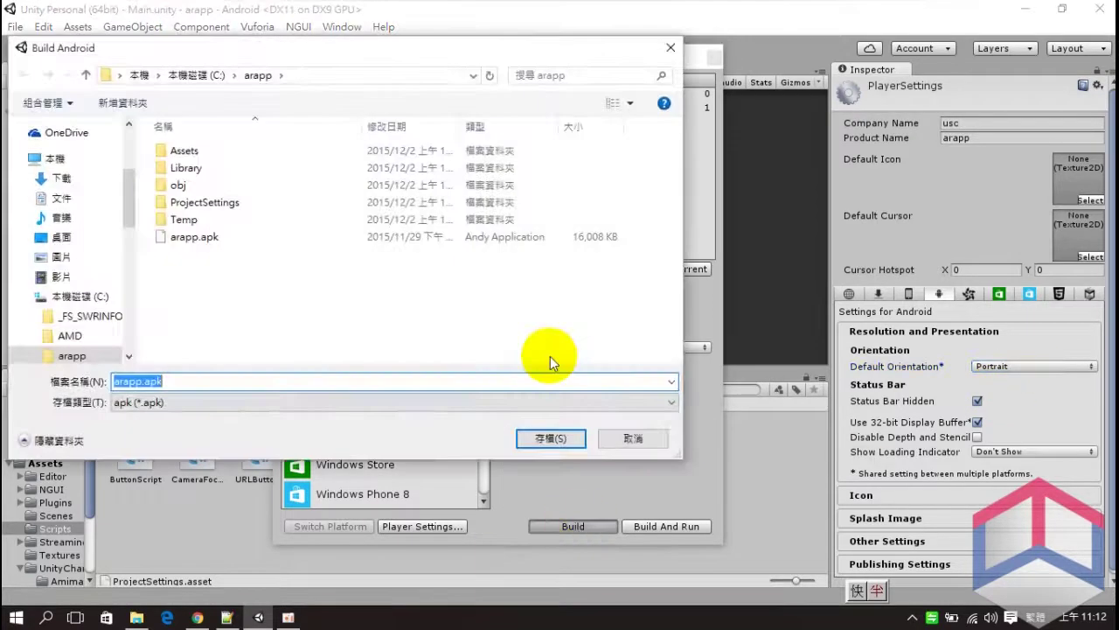
pyautogui.click(564, 440)
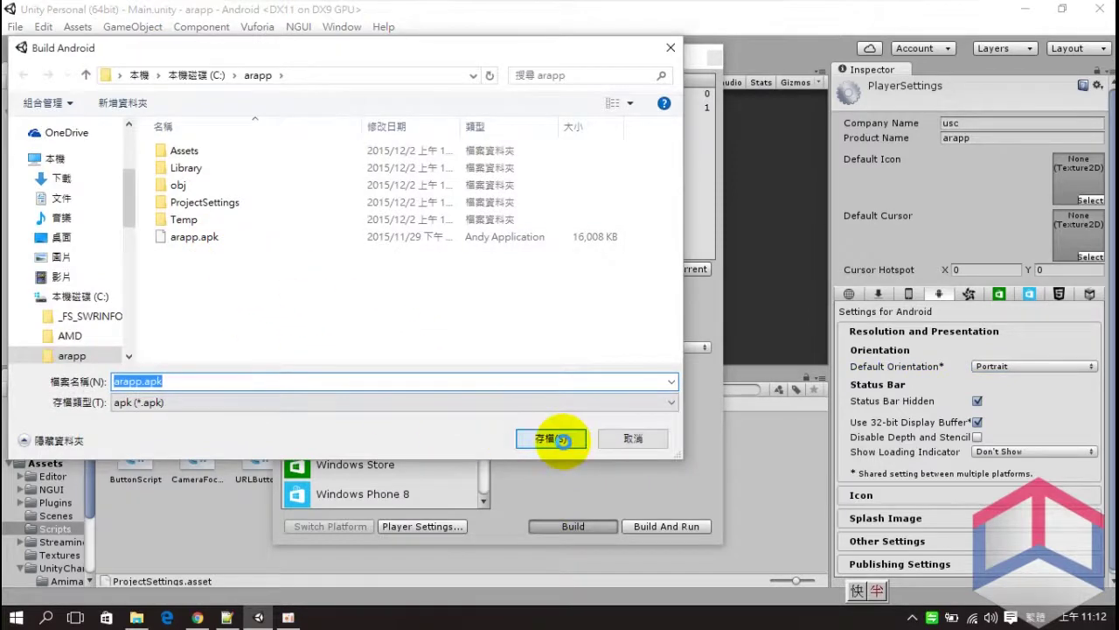
pyautogui.click(600, 316)
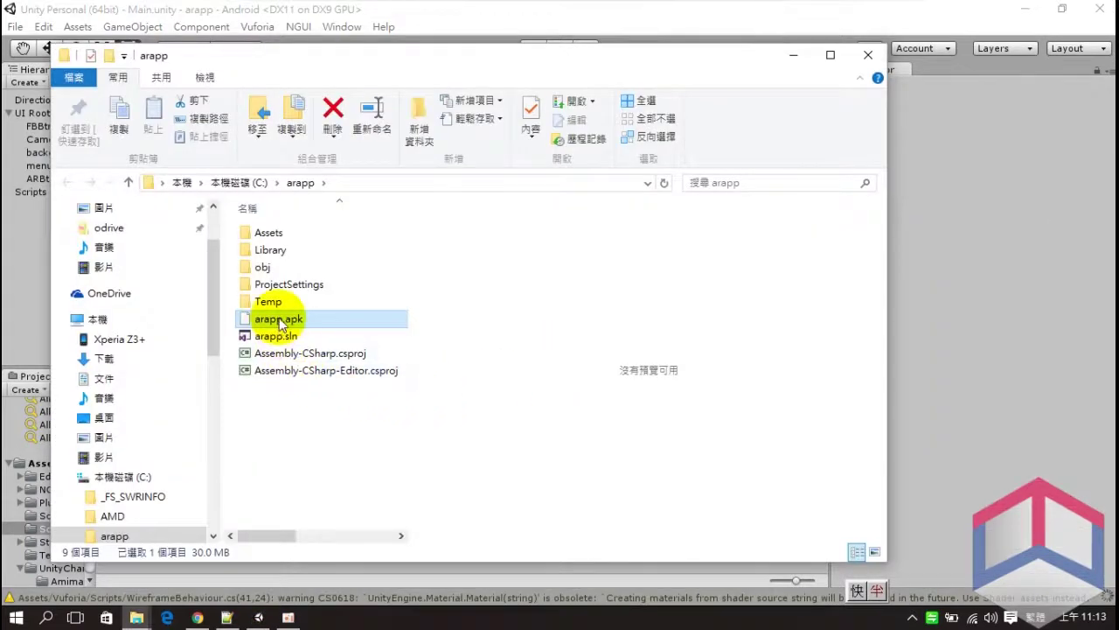
# Step: Copy arapp.apk and navigate to the Xperia Z3+ internal storage Download folder
pyautogui.rightClick(279, 320)
pyautogui.click(333, 504)
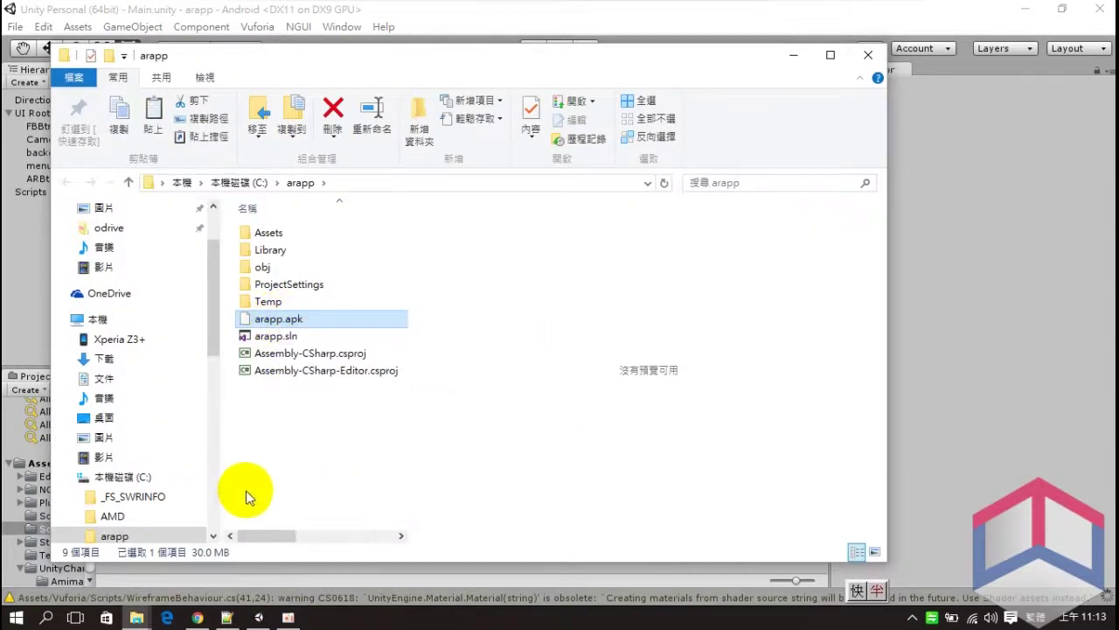
pyautogui.click(131, 340)
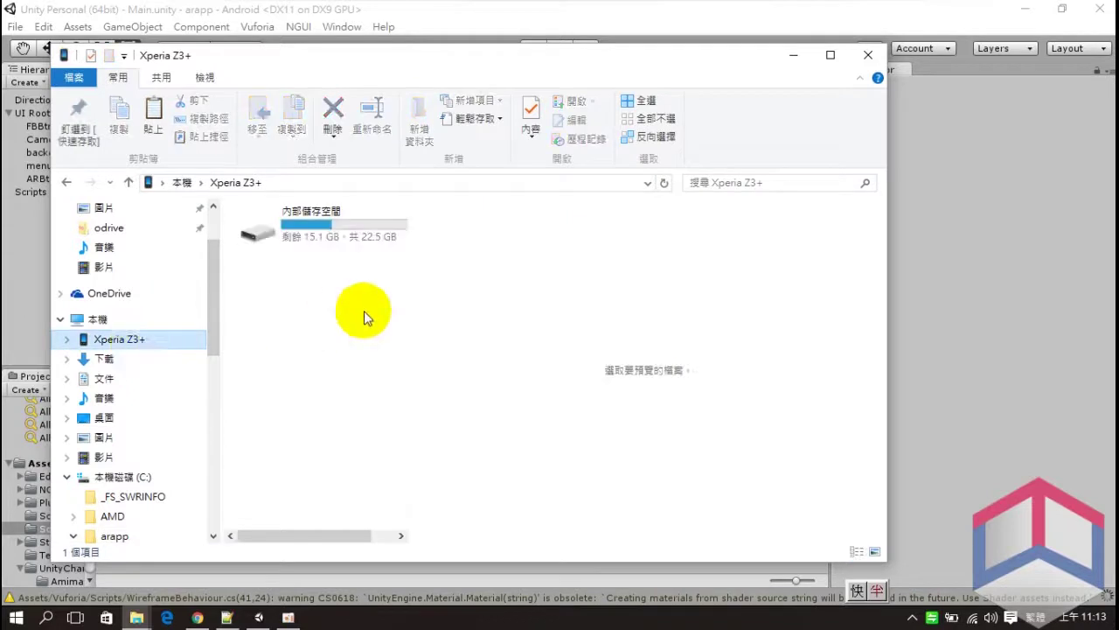
pyautogui.doubleClick(288, 232)
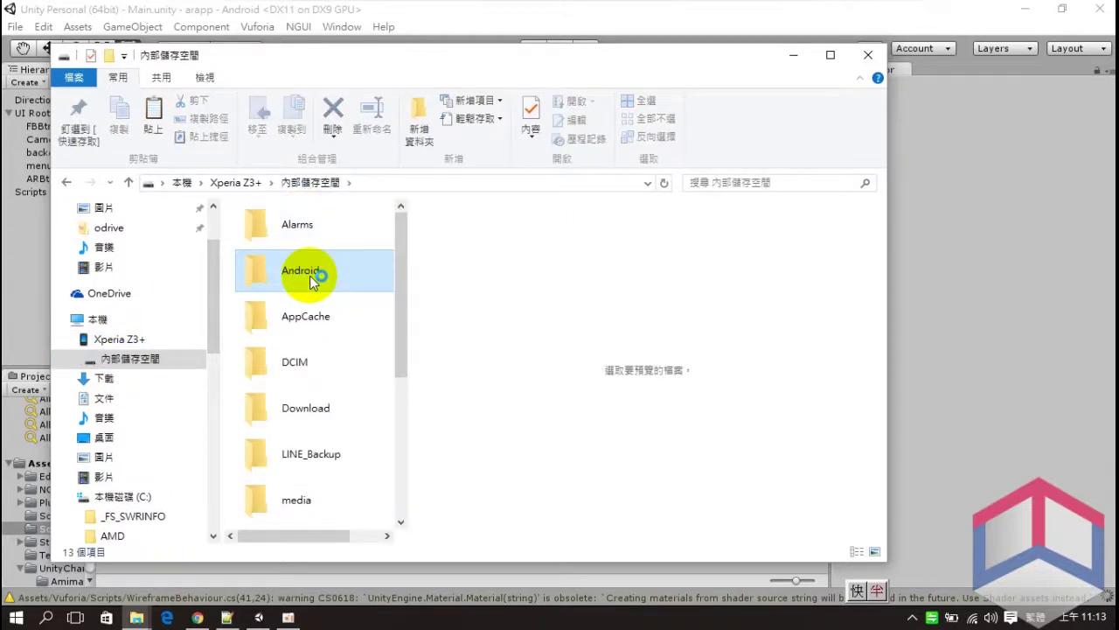
pyautogui.click(328, 319)
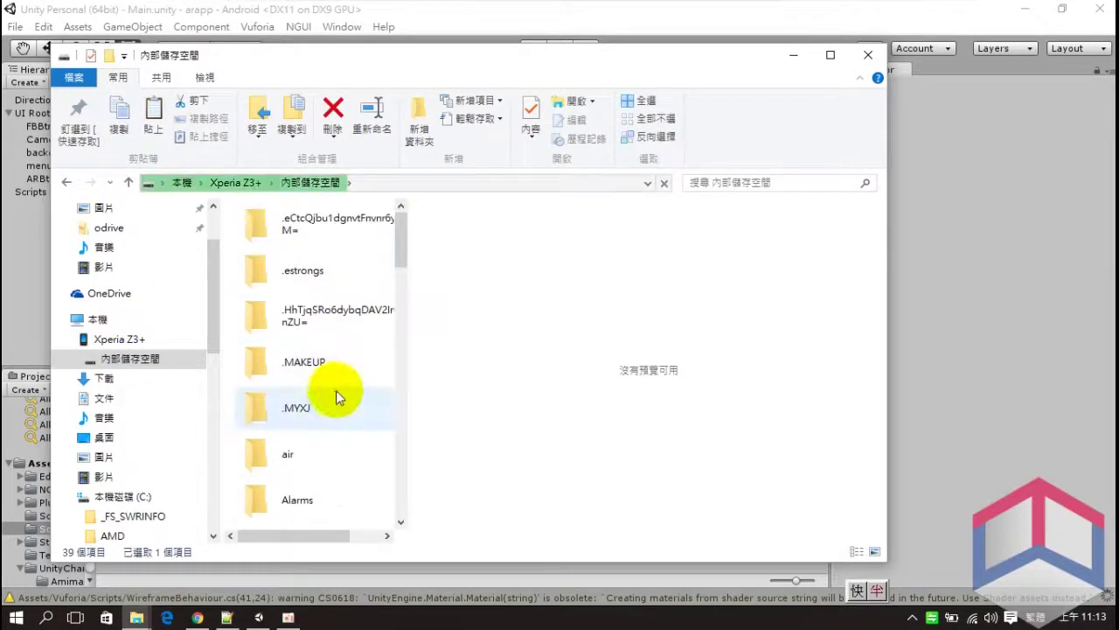
pyautogui.click(329, 310)
pyautogui.press('d')
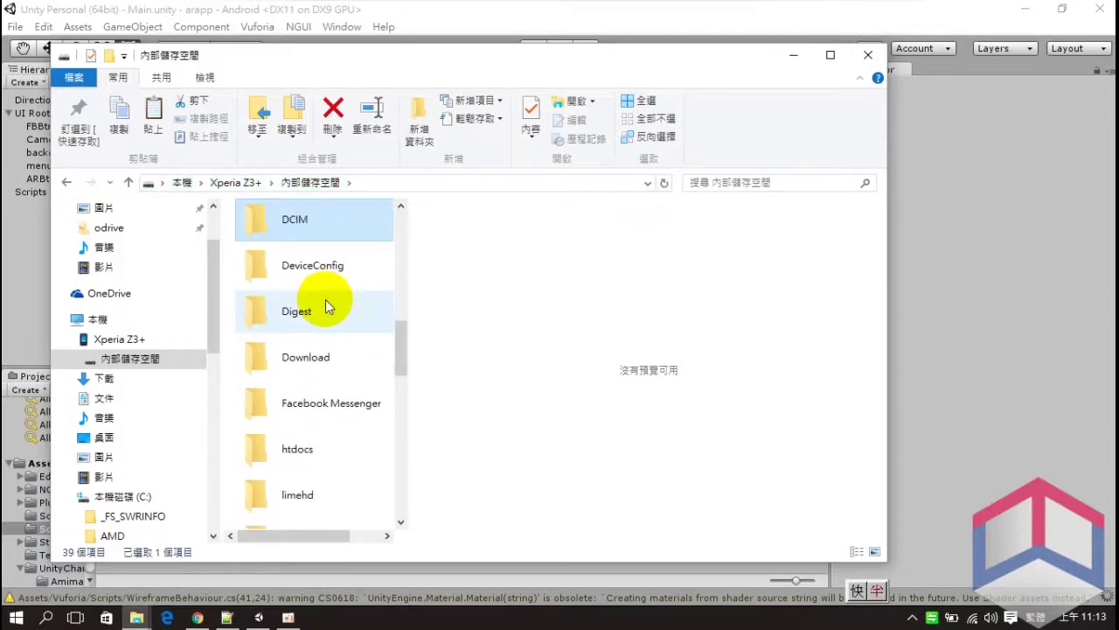
pyautogui.doubleClick(302, 359)
# Step: Paste arapp.apk into the phone's Download folder, replacing the older copy
pyautogui.rightClick(324, 363)
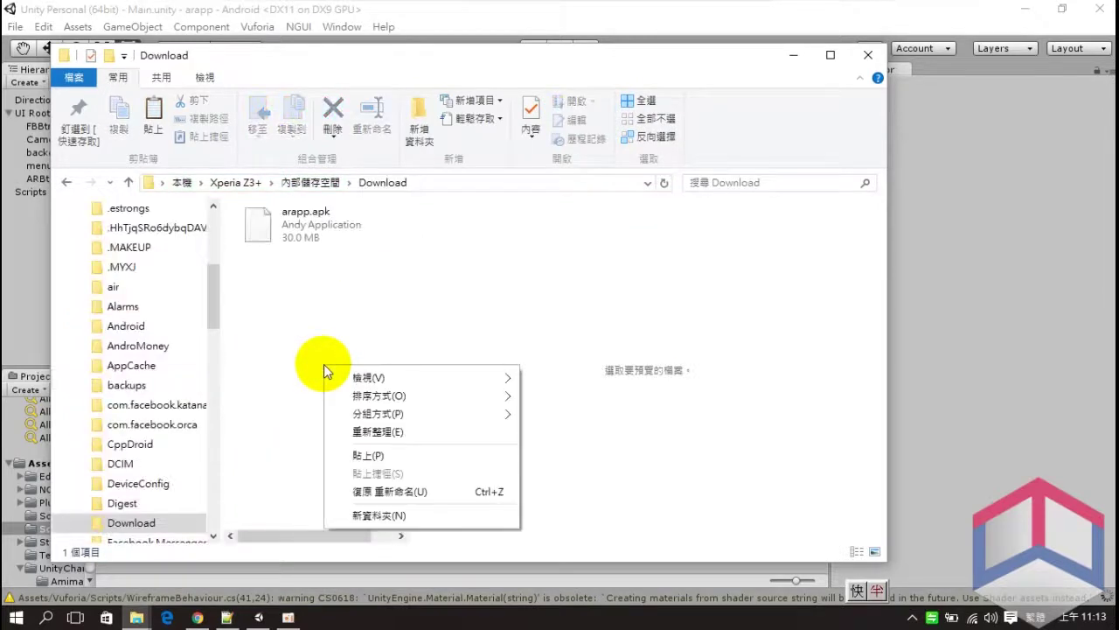
pyautogui.click(364, 456)
pyautogui.click(493, 252)
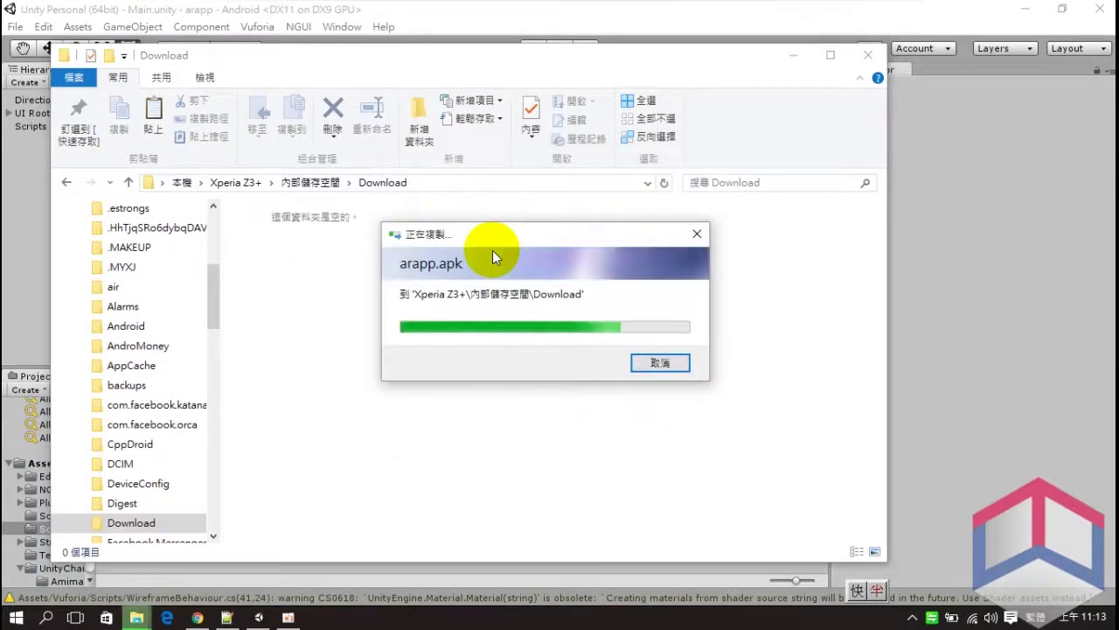